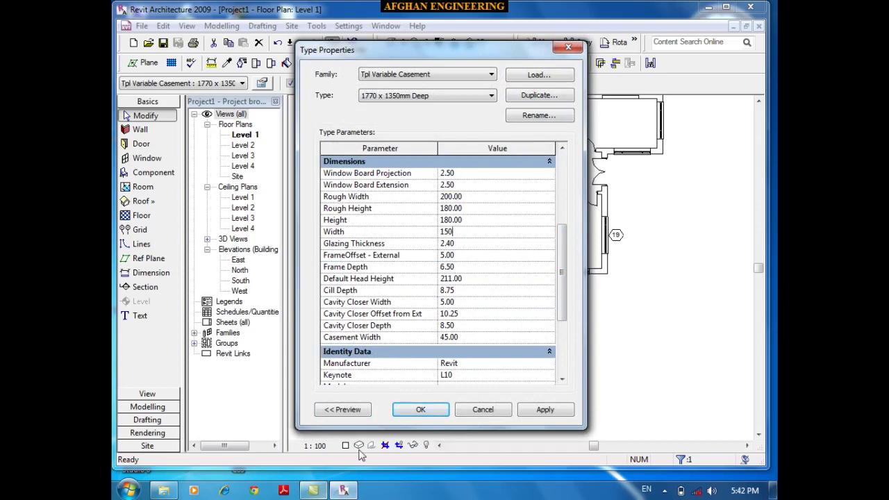
Apply the 150 width to the selected 1770 x 1350mm Deep casement window type and deselect the window
left_click(425, 412)
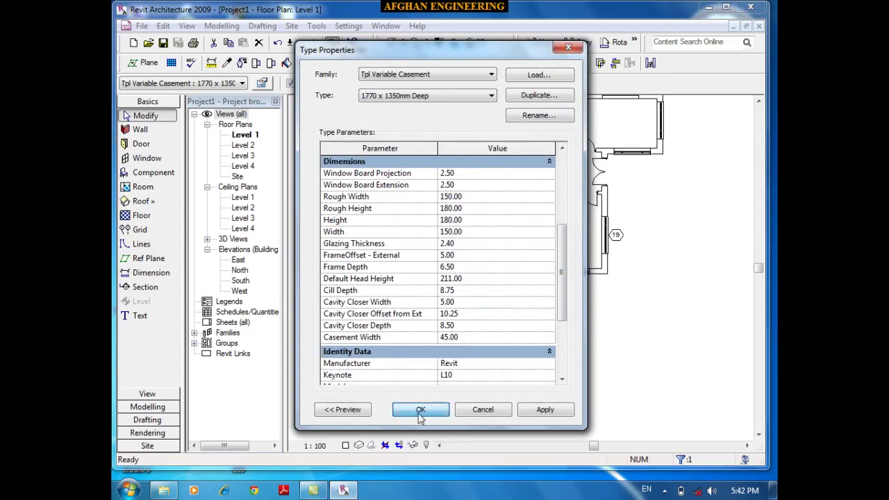
left_click(483, 410)
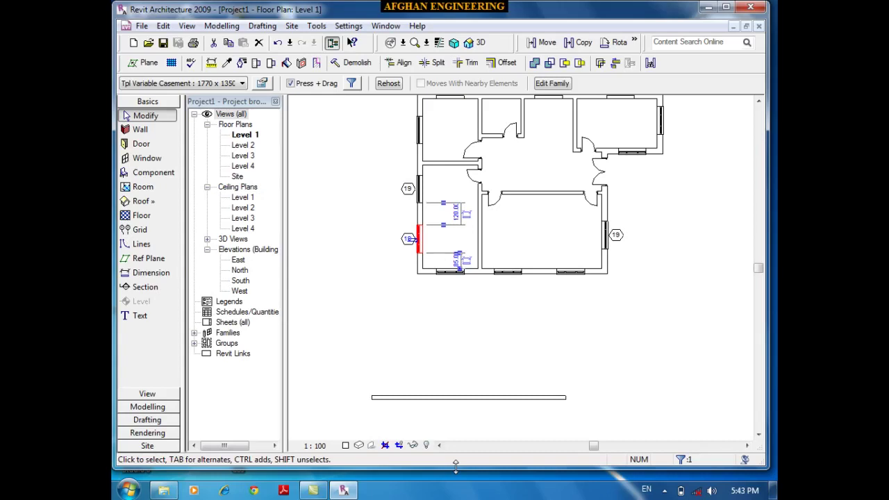
key("Escape")
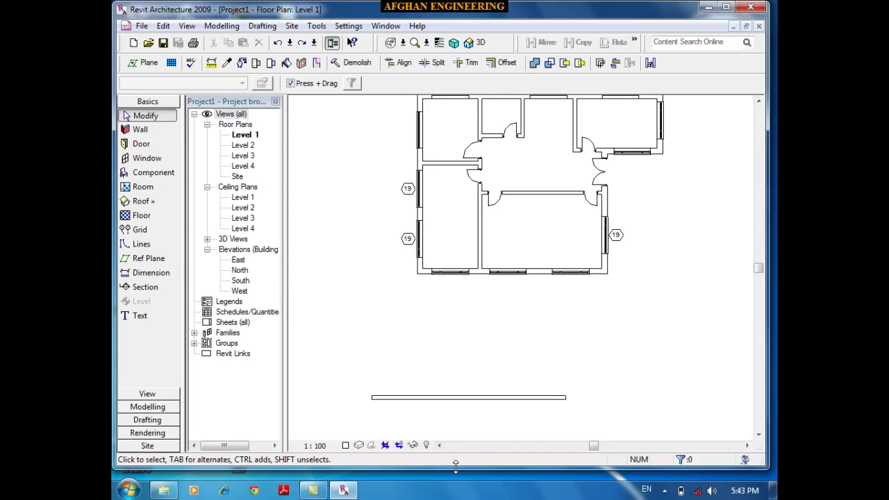
Delete the detached Generic - 200mm wall standing in front of the house from the 3D view
left_click(468, 47)
left_click(378, 293)
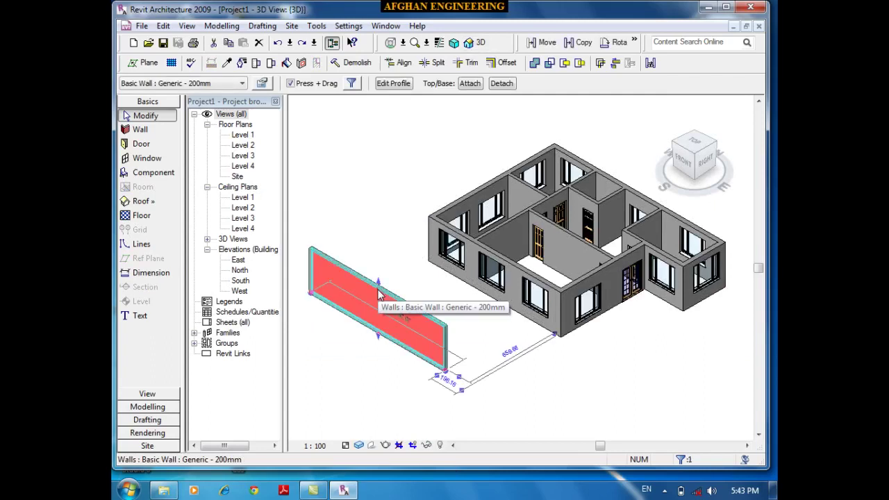
key("Delete")
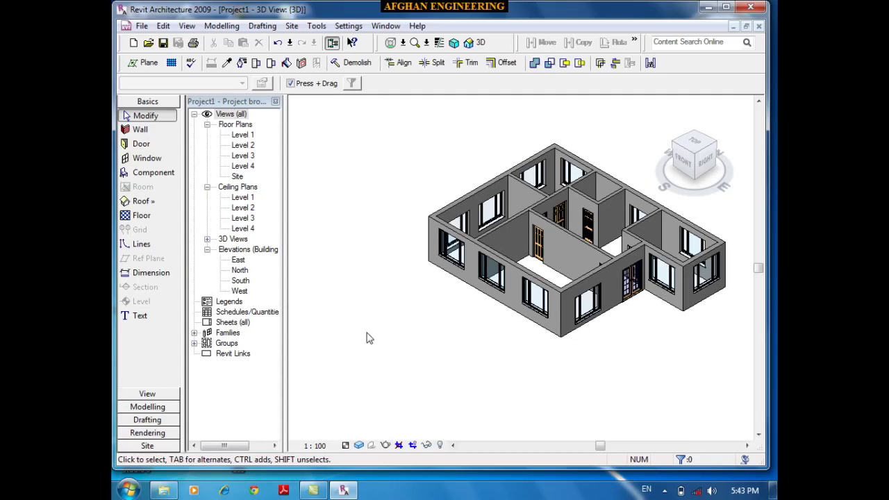
scroll(366, 337, "down", 2)
In the Level 1 floor plan, select the entire house and filter the selection down to only the walls
double_click(240, 135)
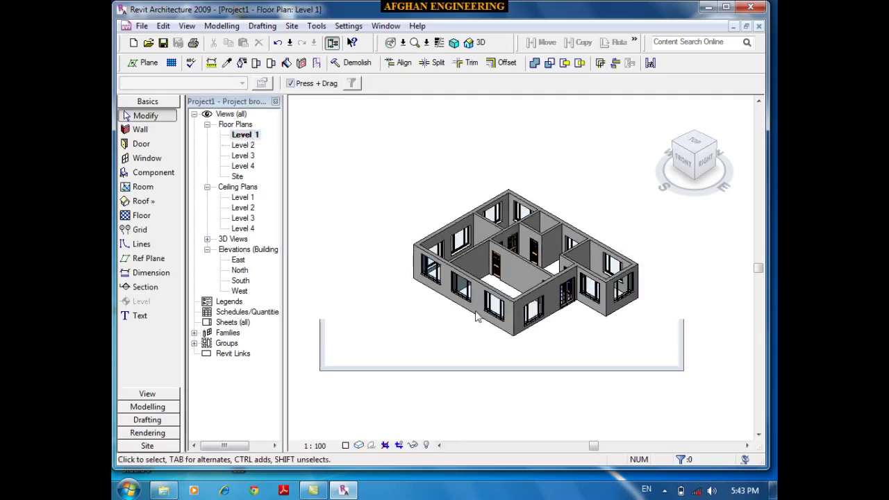
left_click_drag(702, 332, 460, 115)
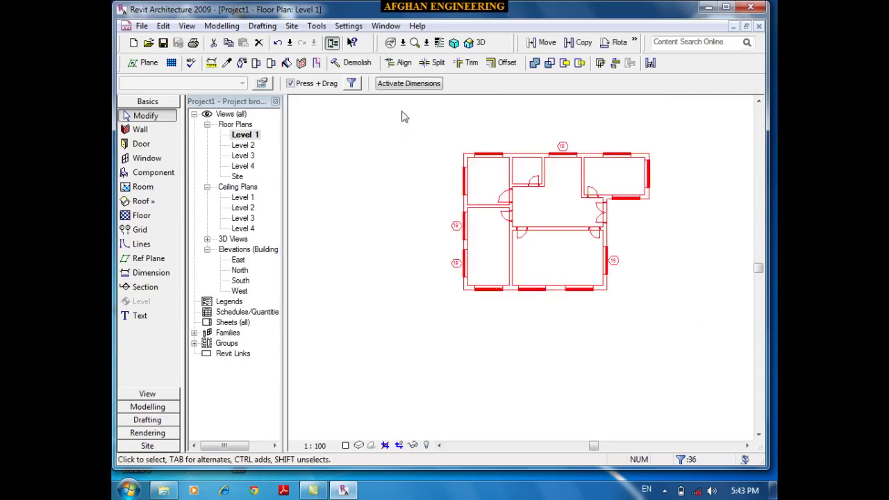
left_click(351, 83)
left_click(324, 157)
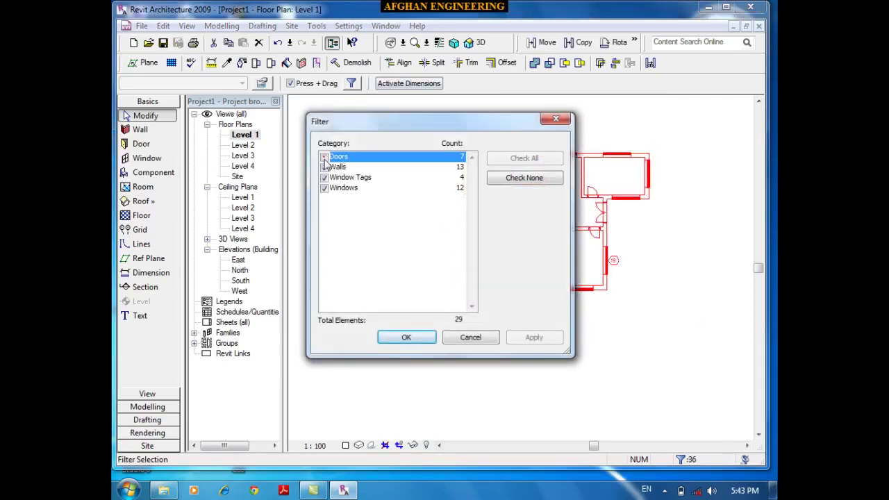
left_click(324, 177)
left_click(324, 188)
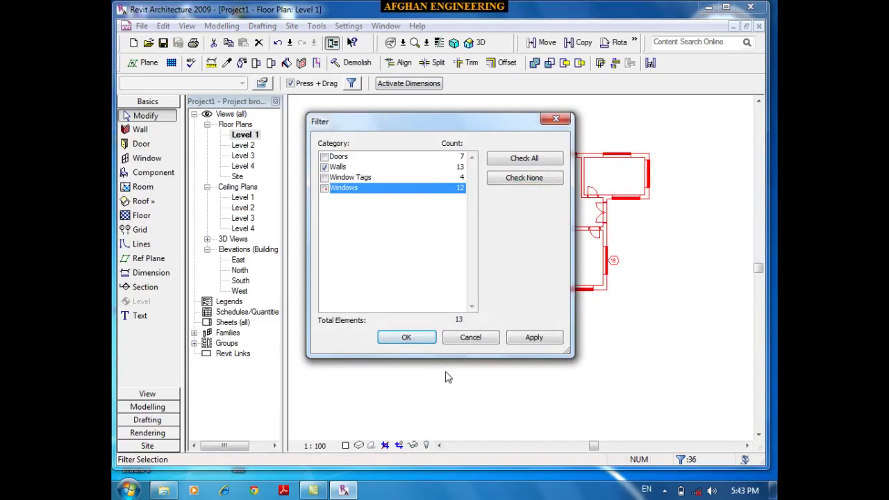
left_click(427, 339)
Set the selected walls' top constraint to Unconnected with an unconnected height of 800, and show the model in 3D
left_click(262, 83)
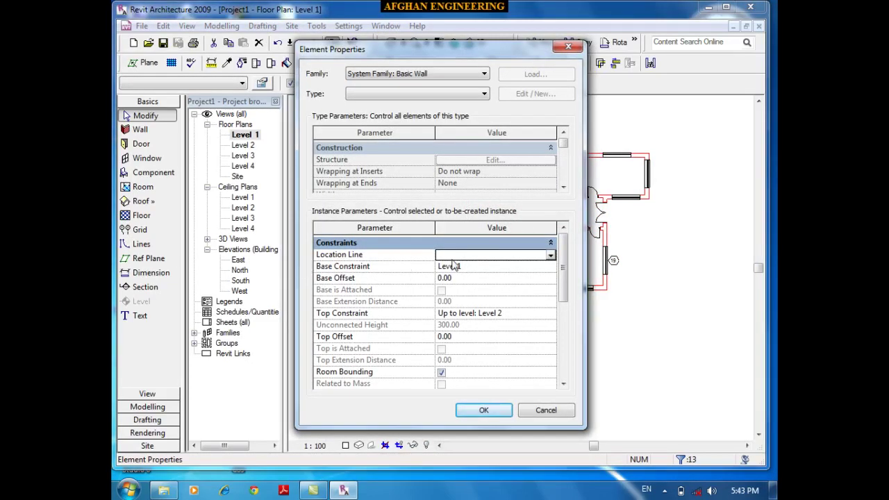
left_click(551, 315)
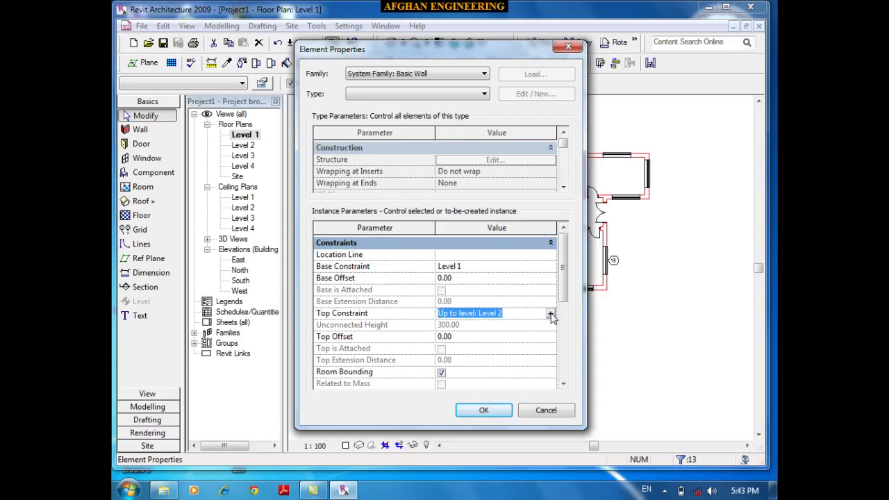
left_click(551, 315)
left_click(460, 324)
left_click(476, 329)
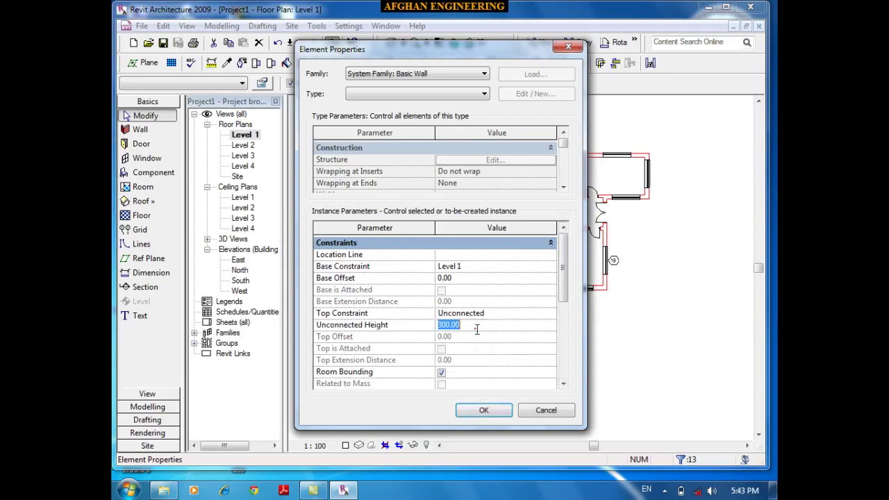
type("800")
left_click(484, 410)
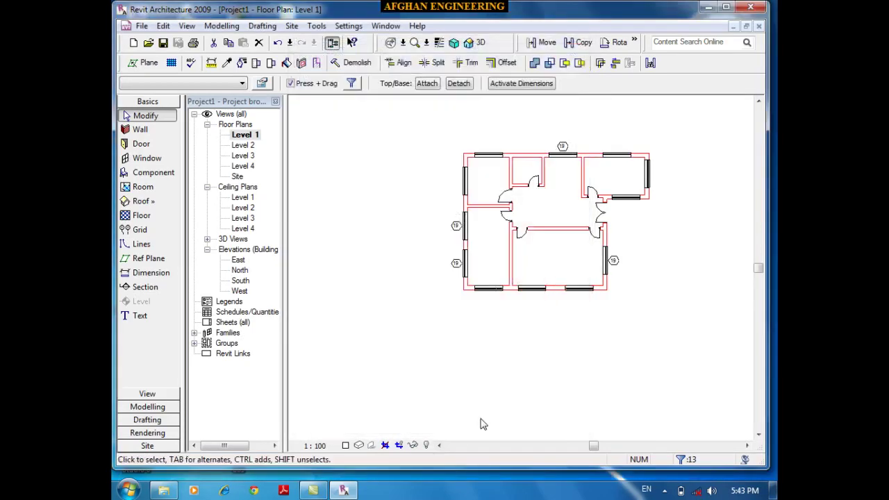
left_click(478, 44)
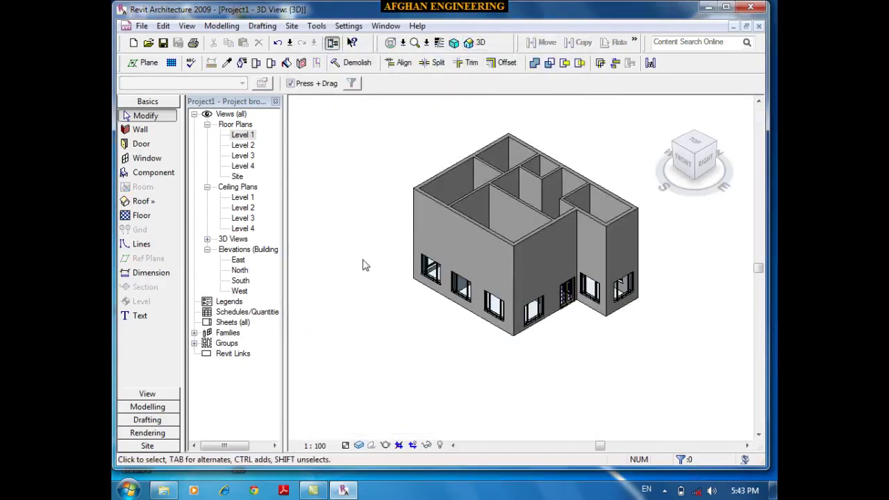
Change the top constraint of the front exterior wall with three windows to Up to level: Level 2
left_click_drag(327, 337, 414, 369)
left_click(501, 247)
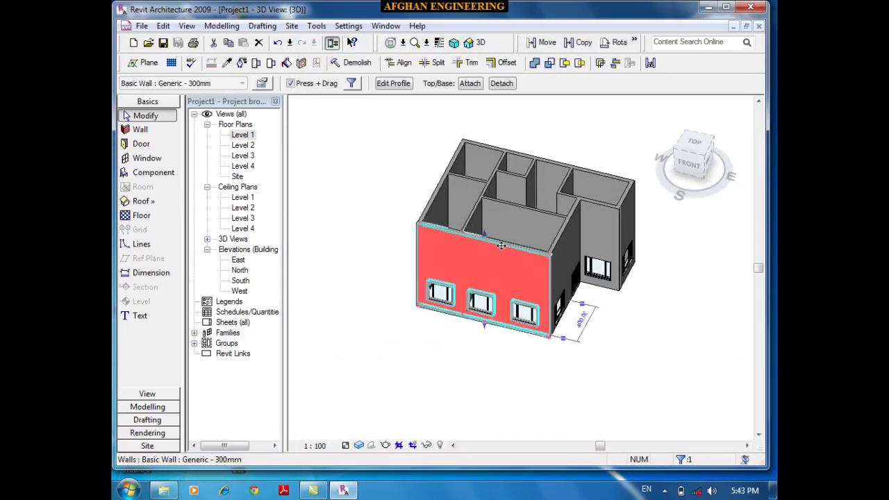
left_click(262, 83)
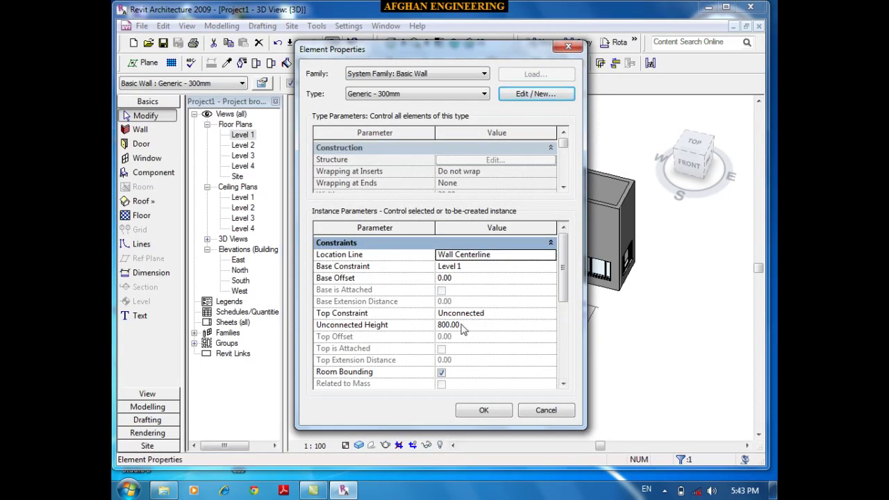
left_click(549, 316)
left_click(550, 316)
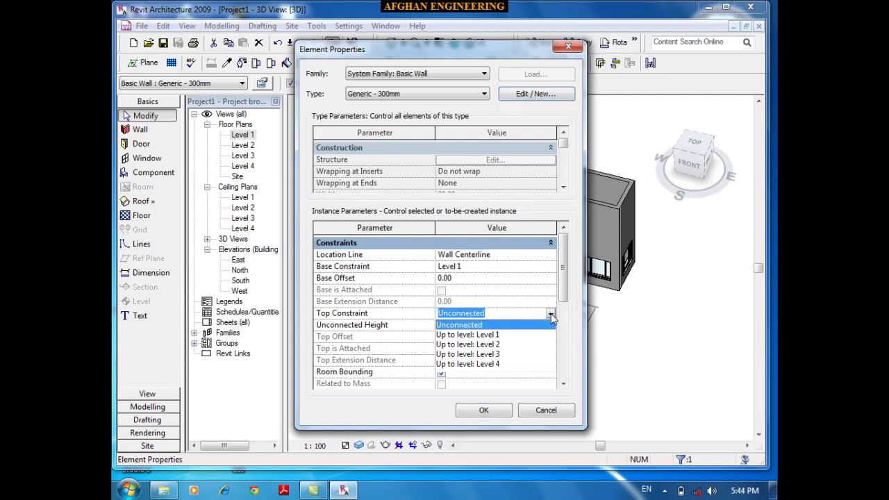
left_click(493, 344)
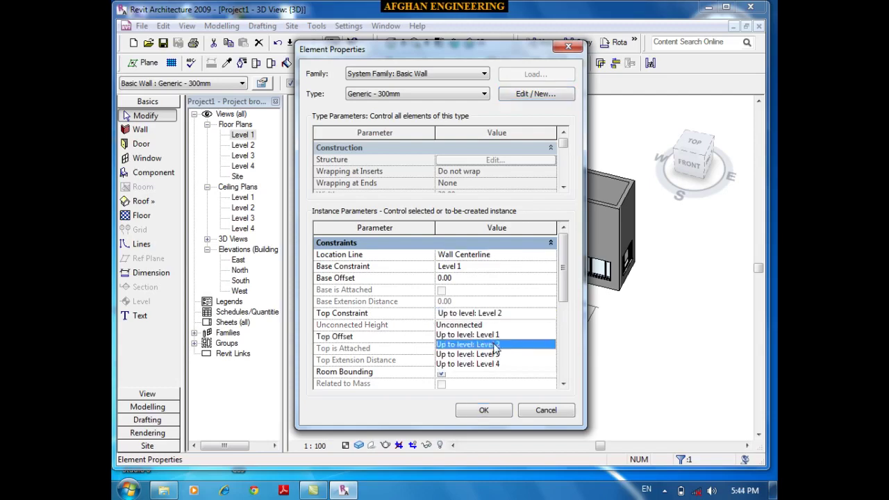
left_click(485, 410)
left_click(429, 390)
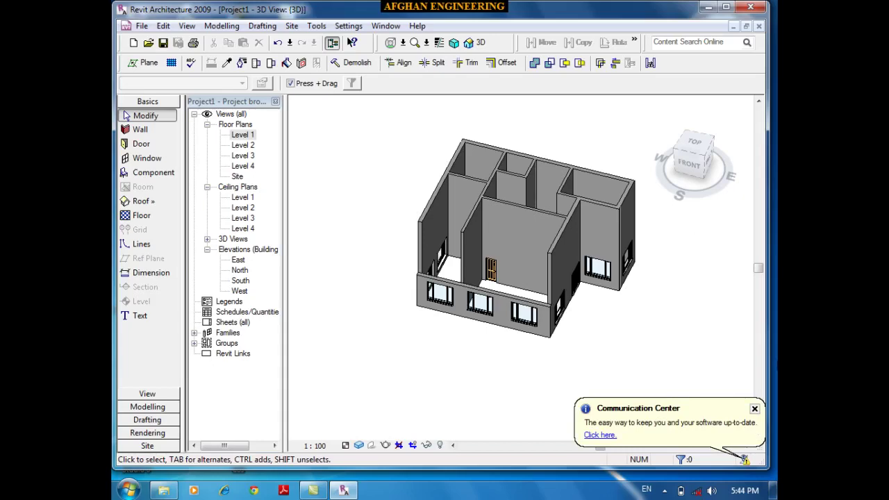
Pick the lowered front wall as the source for Match Type
scroll(500, 312, "up", 2)
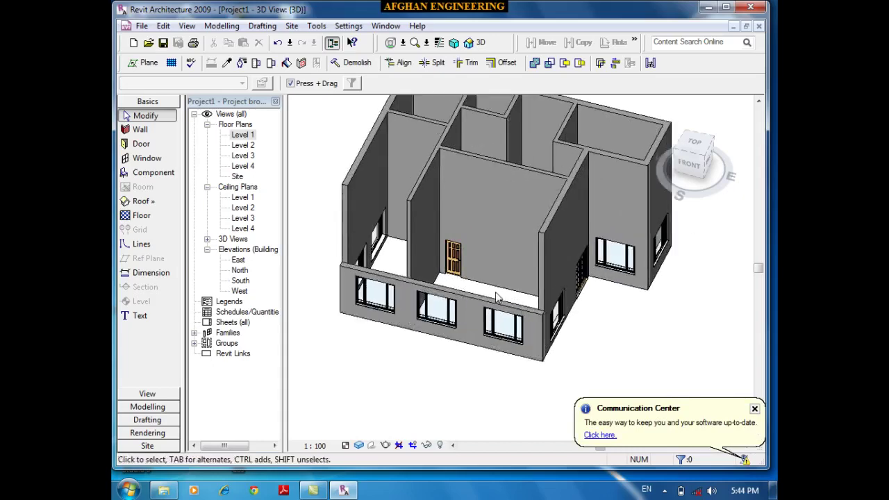
scroll(498, 313, "down", 2)
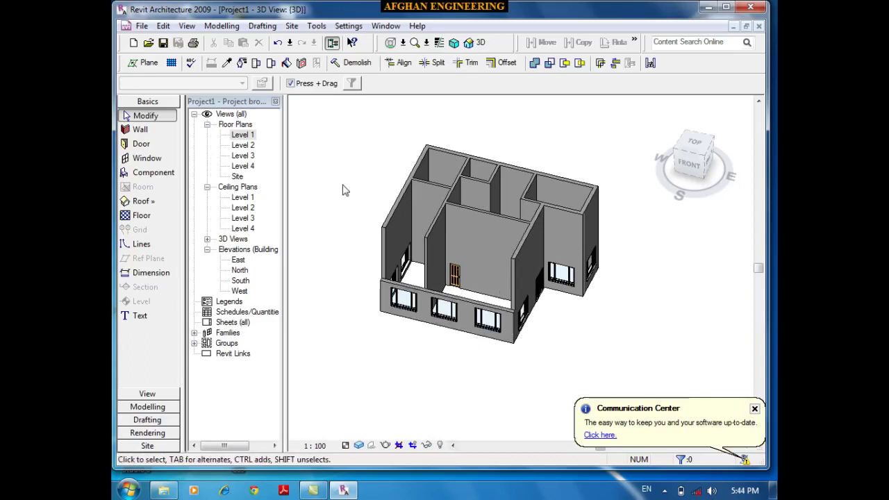
left_click(228, 64)
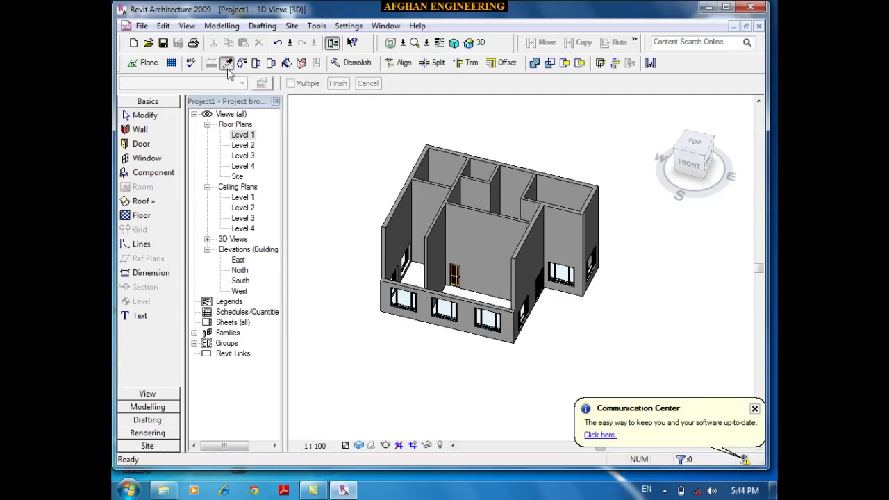
scroll(443, 276, "up", 3)
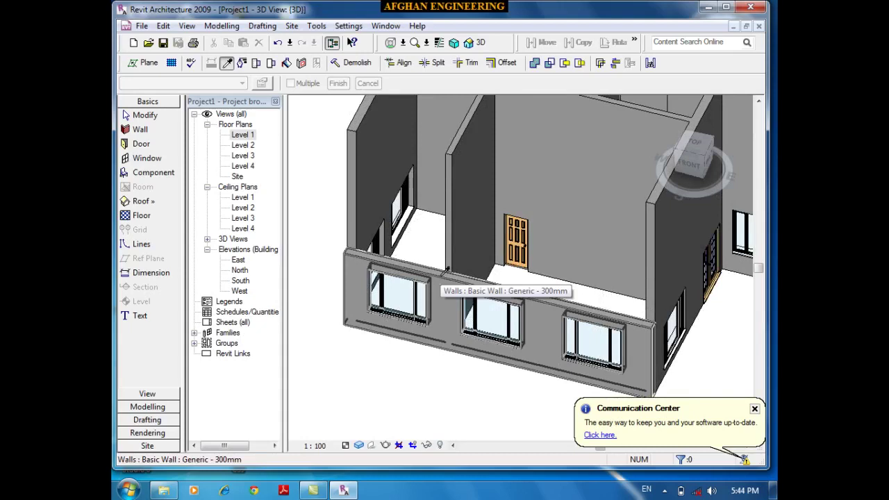
left_click(443, 272)
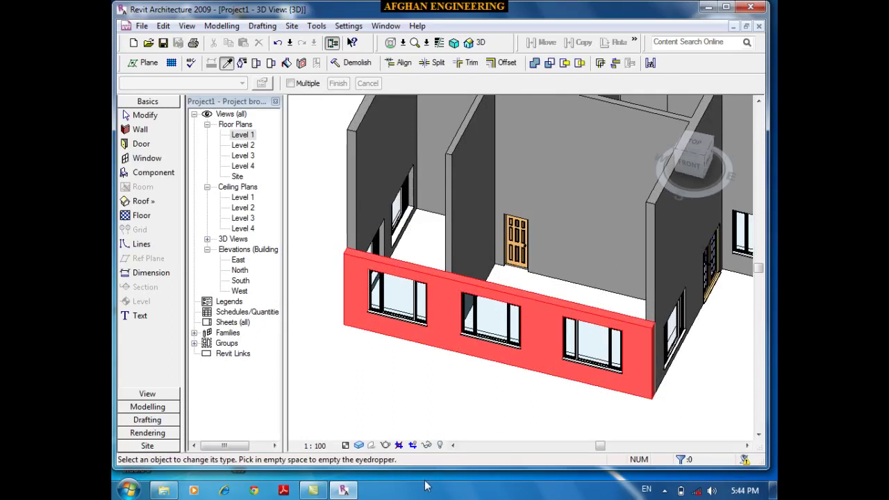
Apply the front wall's matched properties to the west and north exterior walls
scroll(355, 239, "down", 2)
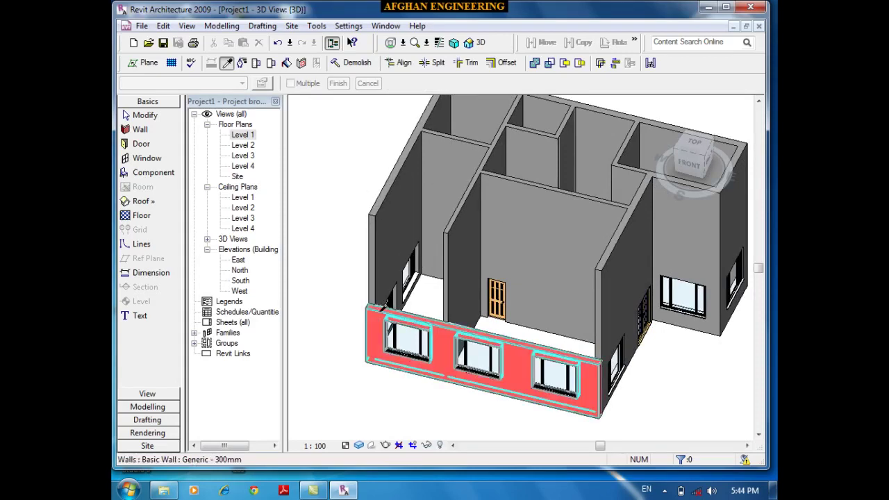
scroll(339, 251, "down", 2)
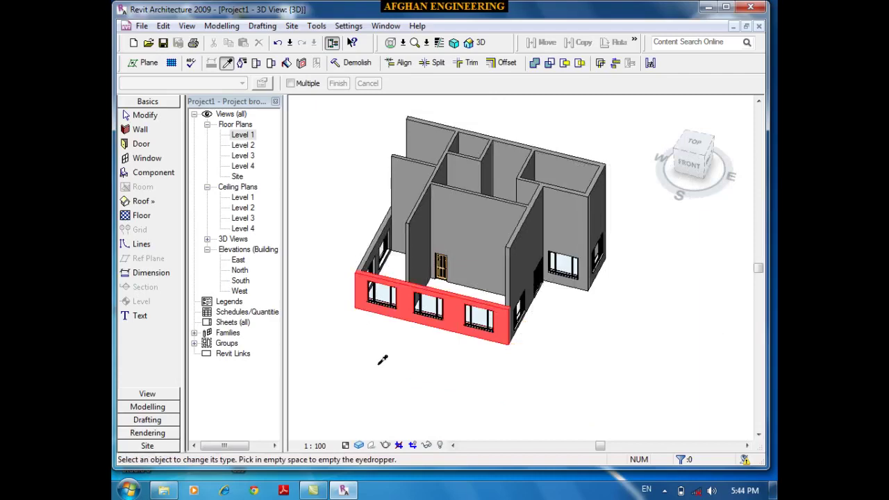
middle_click_drag(382, 357, 547, 384, "shift")
scroll(537, 365, "up", 1)
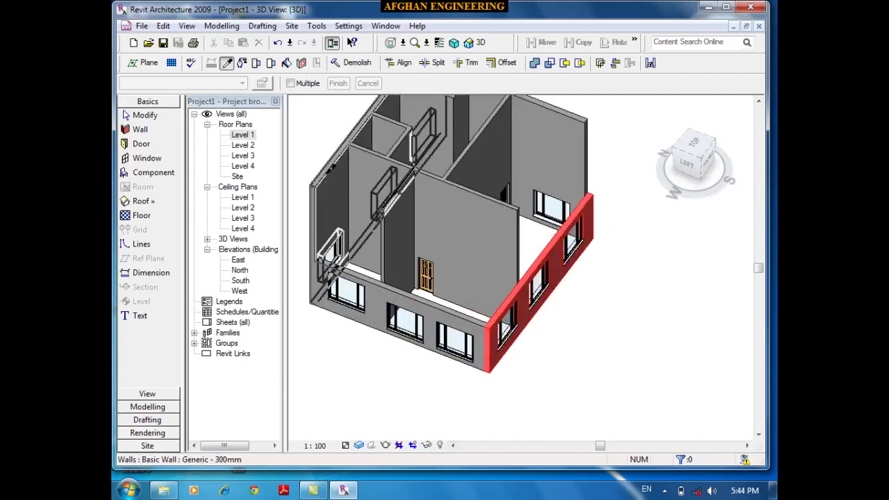
scroll(305, 222, "down", 2)
middle_click_drag(512, 327, 391, 349, "shift")
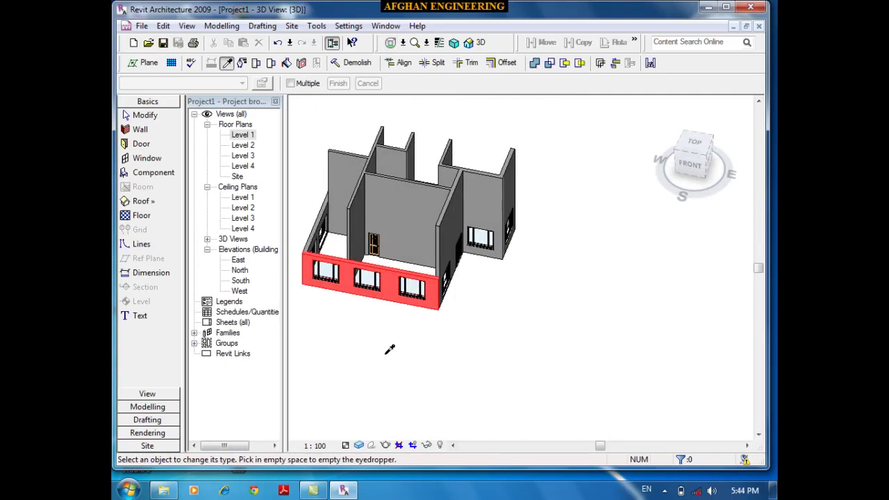
scroll(389, 349, "up", 1)
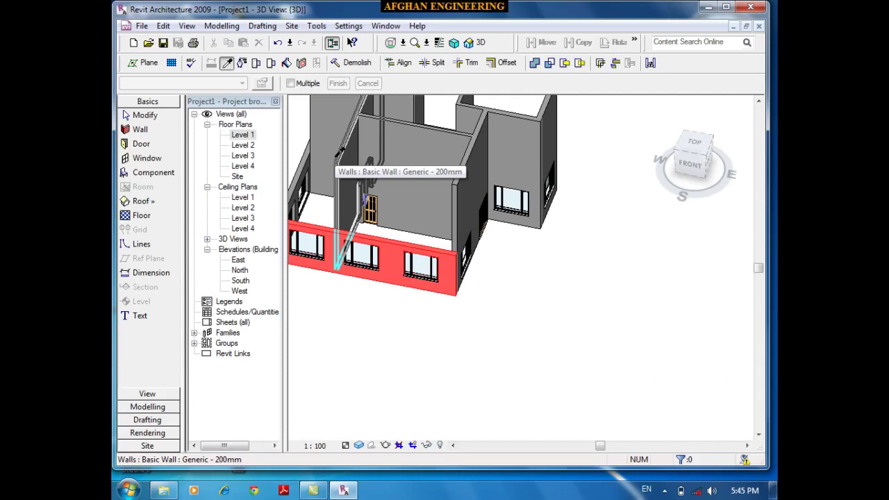
scroll(340, 152, "up", 2)
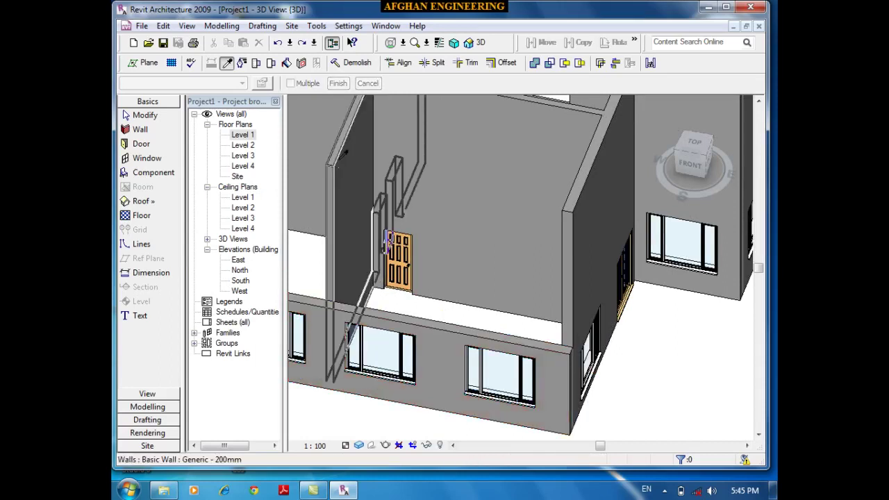
Undo the matched wall changes and the front wall's Level 2 top constraint, and leave Match Type
scroll(597, 290, "down", 4)
scroll(612, 290, "up", 3)
middle_click_drag(611, 290, 612, 295, "shift")
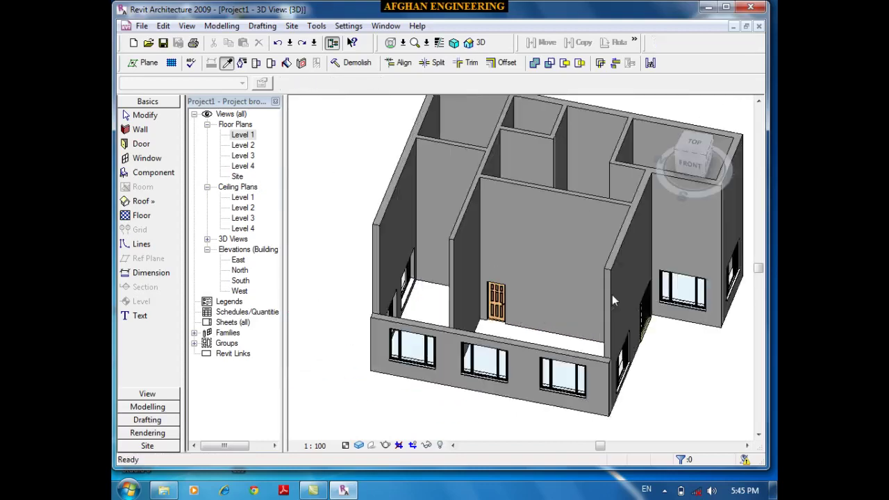
scroll(611, 294, "down", 3)
key("Escape")
scroll(489, 333, "down", 3)
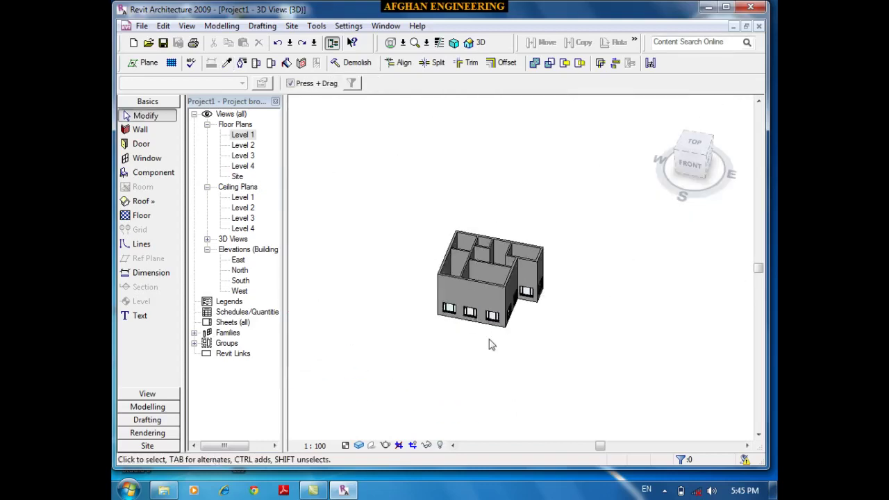
Select the whole house model and filter the selection down to Walls only, excluding Doors and Windows
left_click_drag(653, 383, 330, 217)
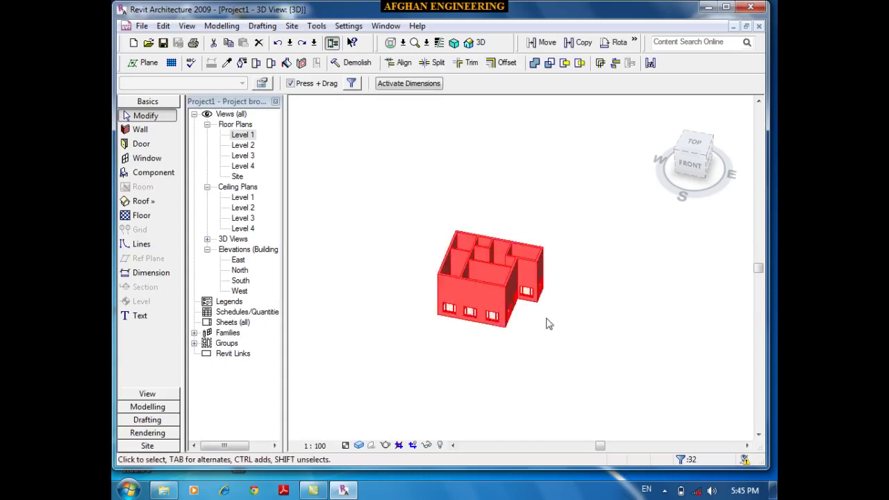
left_click(351, 84)
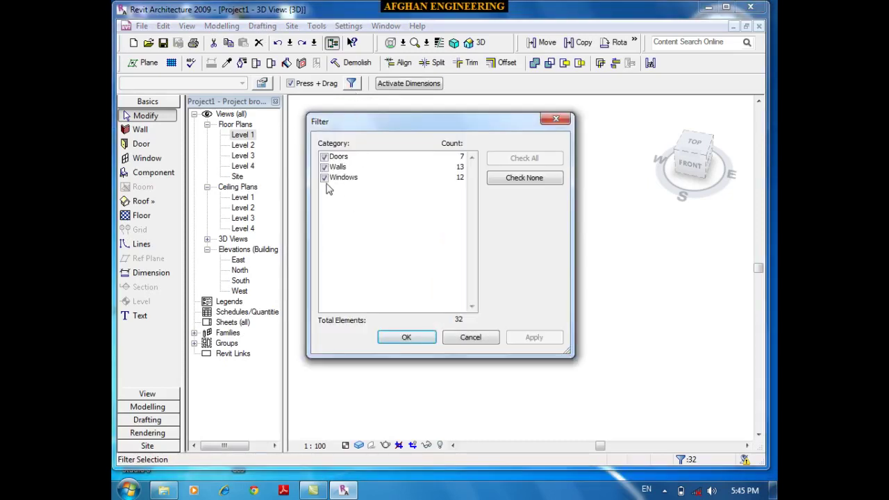
left_click(324, 157)
left_click(323, 178)
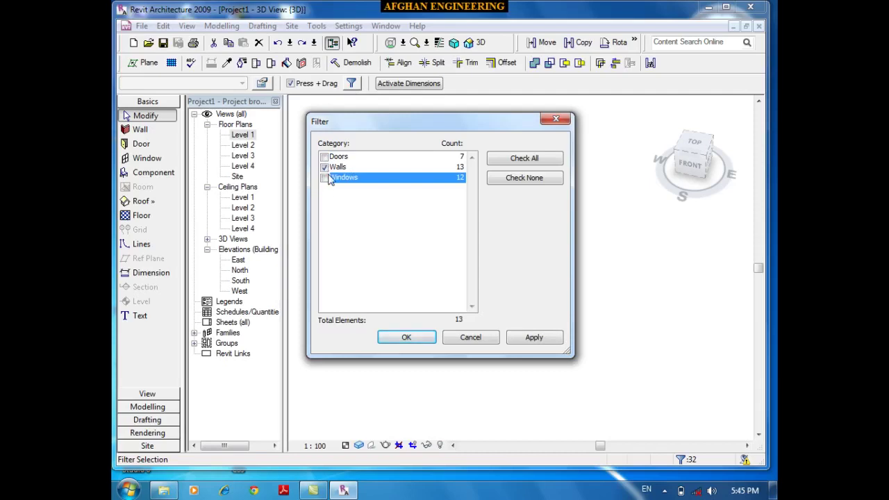
left_click(406, 337)
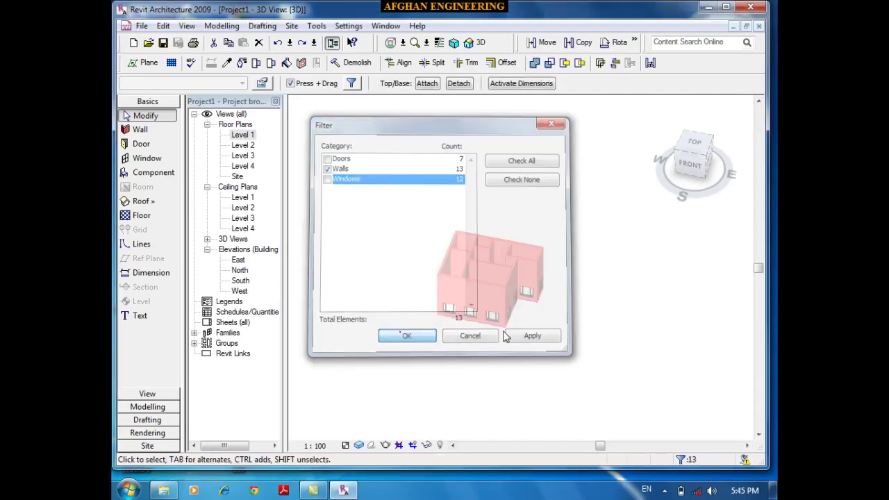
Set the top constraint of all the selected walls to Up to level: Level 2 in Element Properties
left_click(262, 83)
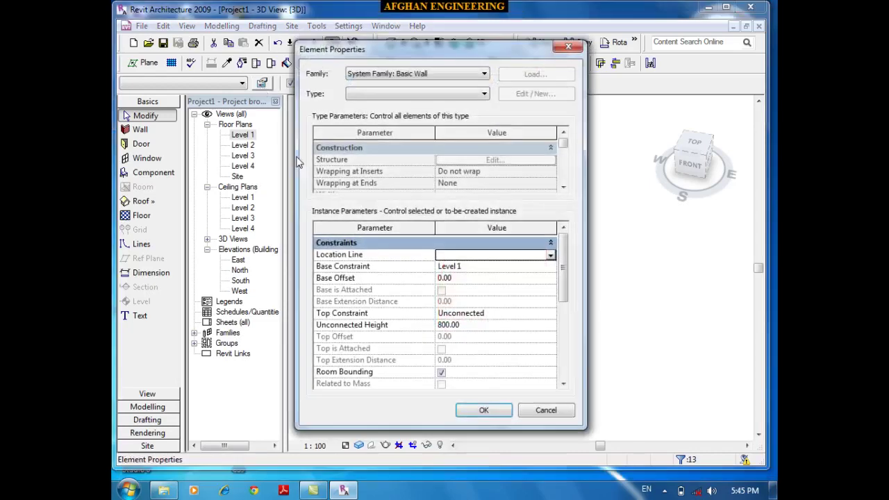
left_click(551, 314)
left_click(491, 344)
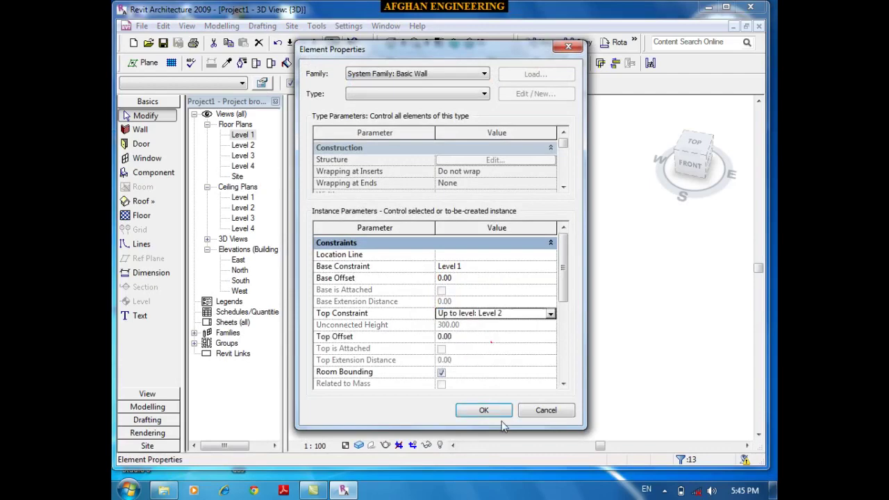
left_click(502, 412)
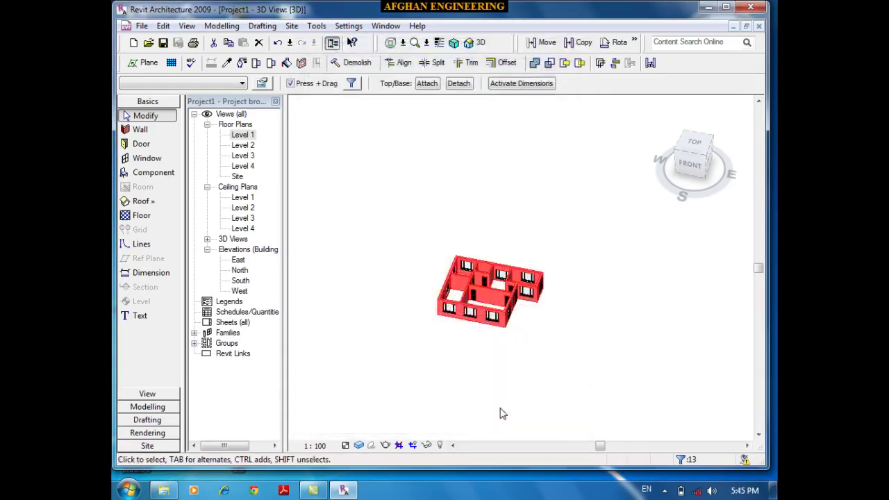
Check the lowered walls from the east side in 3D and open the Level 1 floor plan
middle_click_drag(569, 352, 464, 345, "shift")
scroll(470, 342, "up", 3)
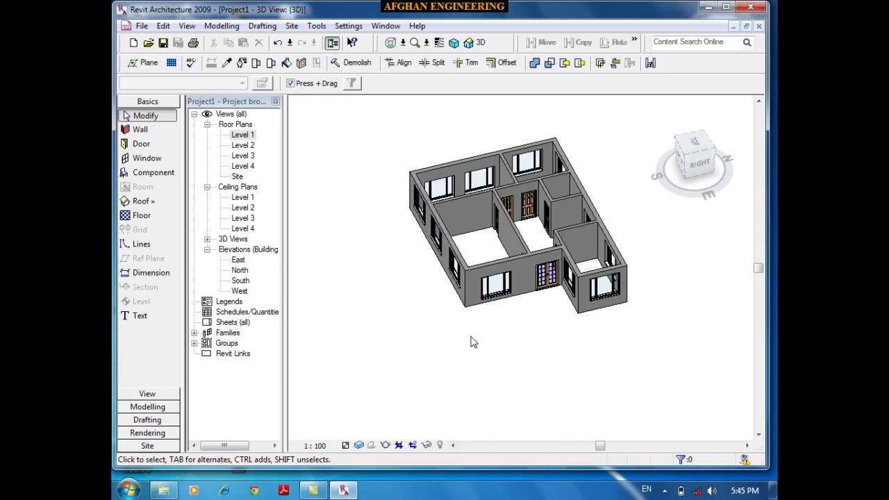
middle_click_drag(428, 372, 532, 377, "shift")
scroll(611, 299, "up", 5)
scroll(531, 377, "down", 2)
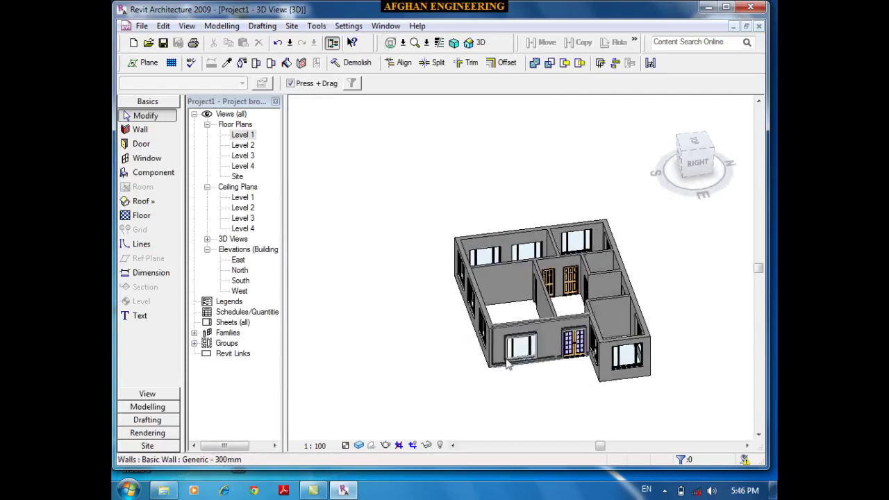
double_click(242, 134)
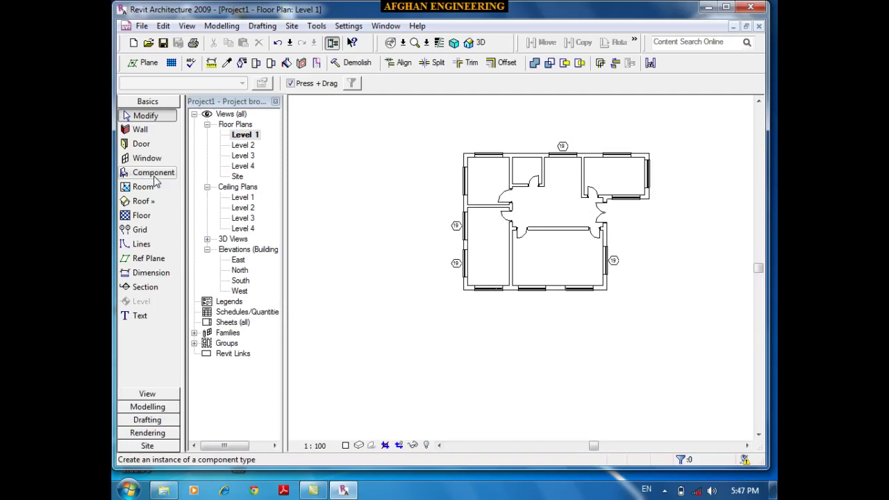
Start the Component tool and browse the Metric Library's Annotations, Architectural and Balusters folders for loadable families
left_click(154, 173)
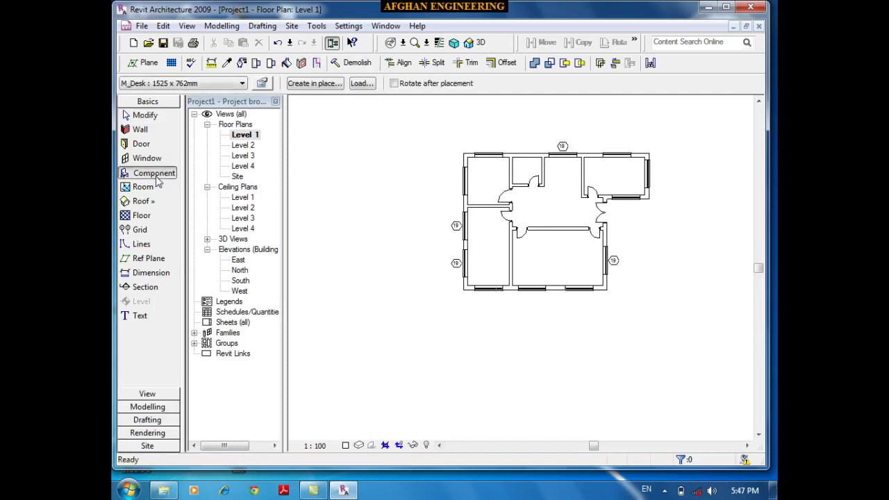
left_click(360, 84)
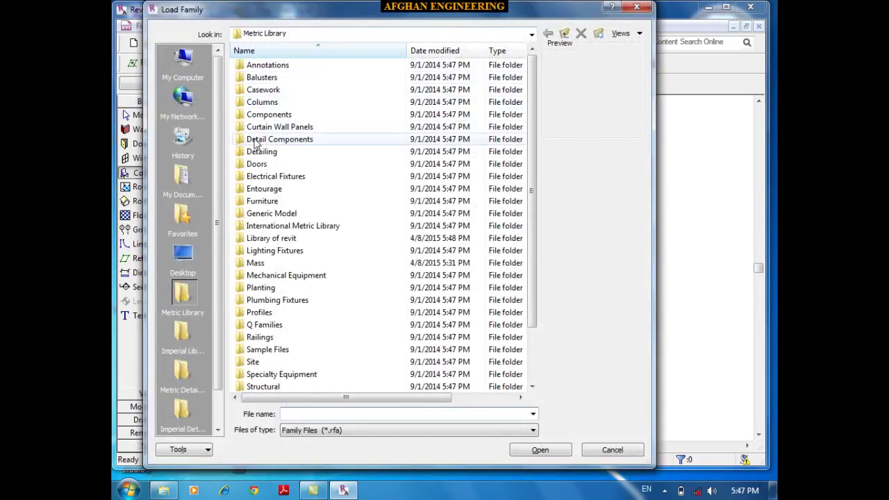
double_click(254, 65)
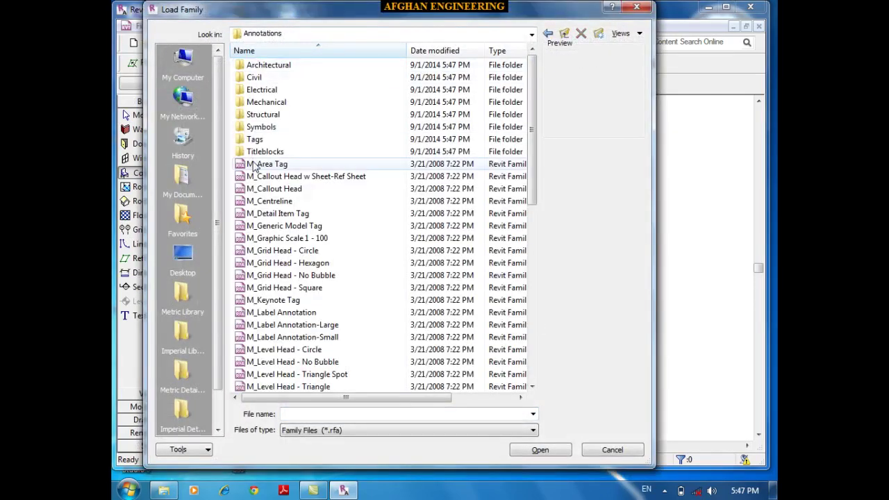
left_click(255, 166)
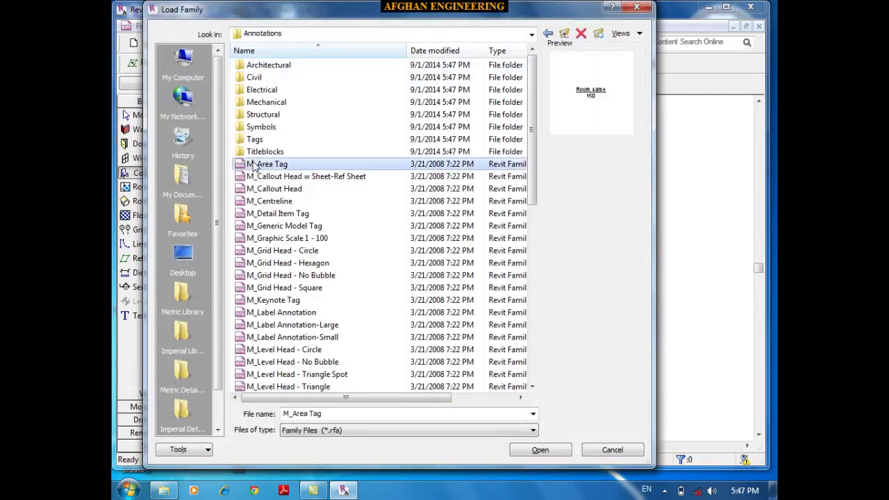
double_click(268, 66)
left_click(259, 84)
key("Down")
key("Down")
key("Down")
key("Down")
key("Down")
key("Down")
key("Down")
key("Down")
key("Down")
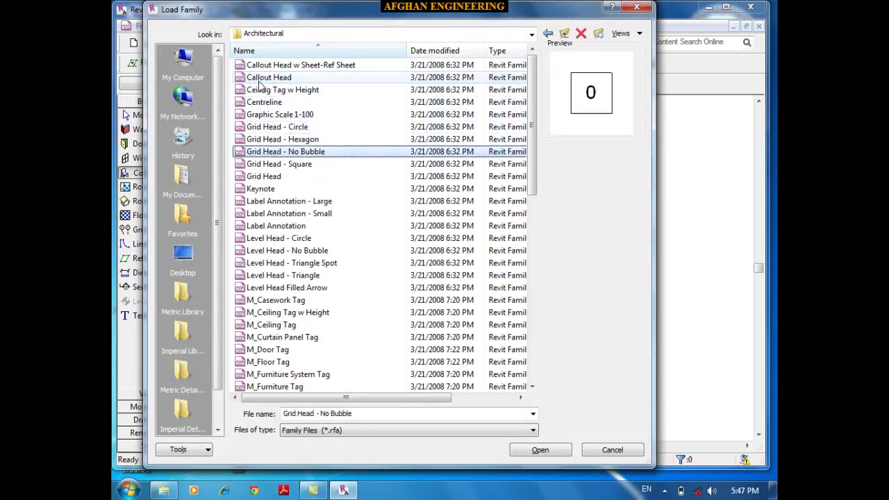
key("BackSpace")
key("BackSpace")
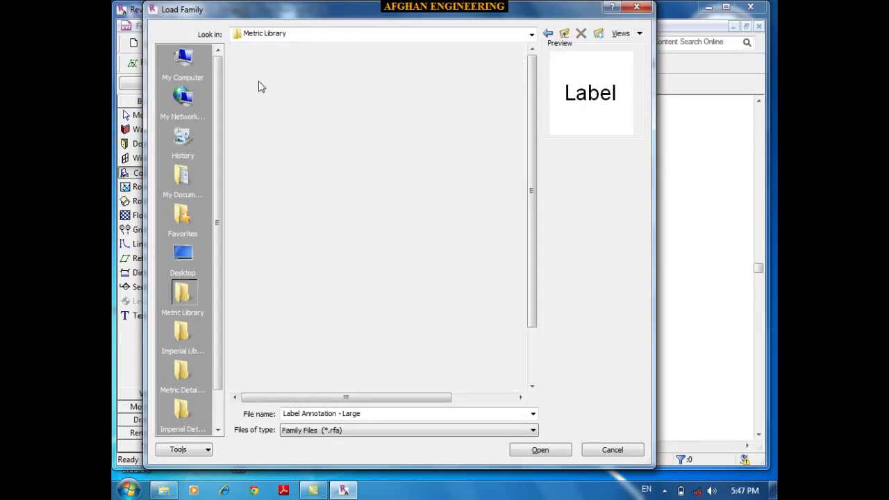
double_click(258, 77)
double_click(258, 77)
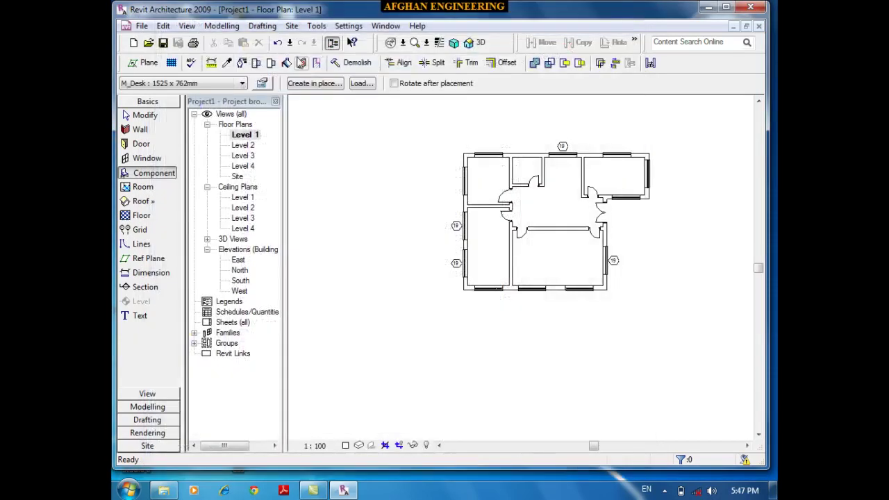
Reopen the family loader and preview the families in the Metric Library's Furniture folder, from Armchair - Corbu (AUS) to Piano (AUS)
left_click(362, 84)
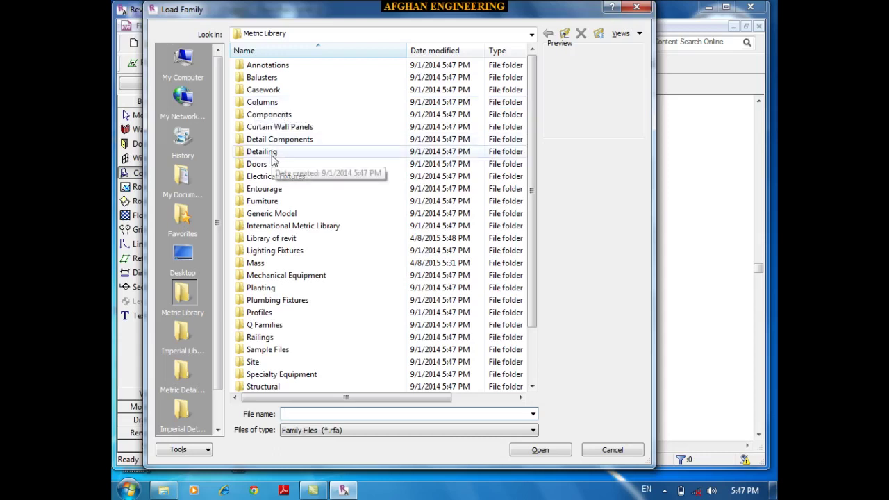
double_click(262, 200)
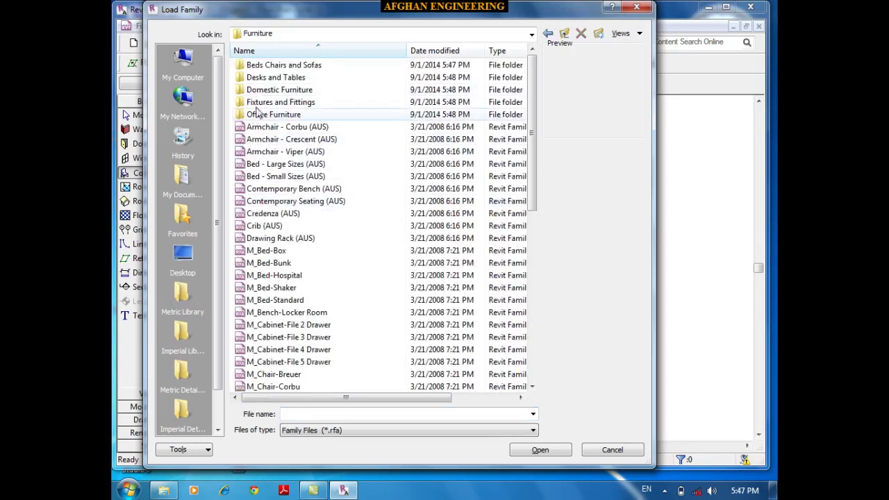
left_click(259, 128)
key("Down")
key("Down")
key("Down")
key("Down")
key("Down")
key("Down")
key("Down")
key("Down")
key("Down")
key("Down")
key("Down")
key("Down")
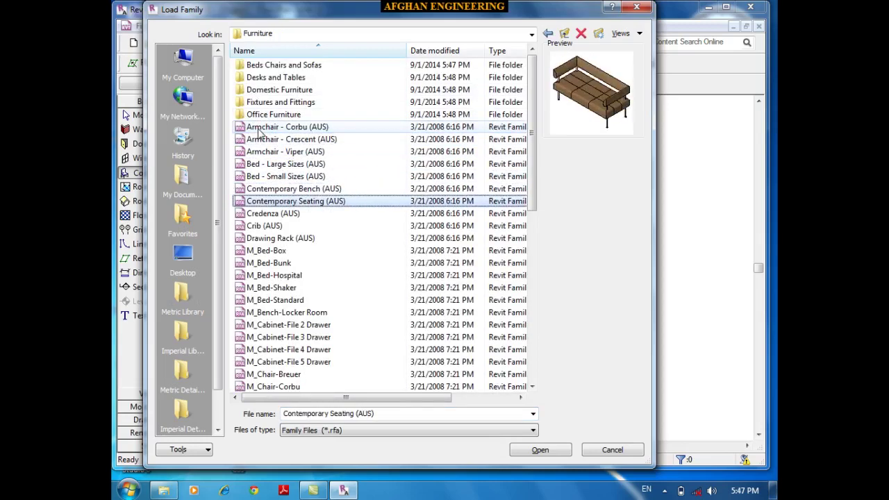
key("Down")
key("Down")
key("Down")
key("Down")
key("Down")
key("Down")
key("Down")
key("Down")
key("Down")
key("Down")
key("Down")
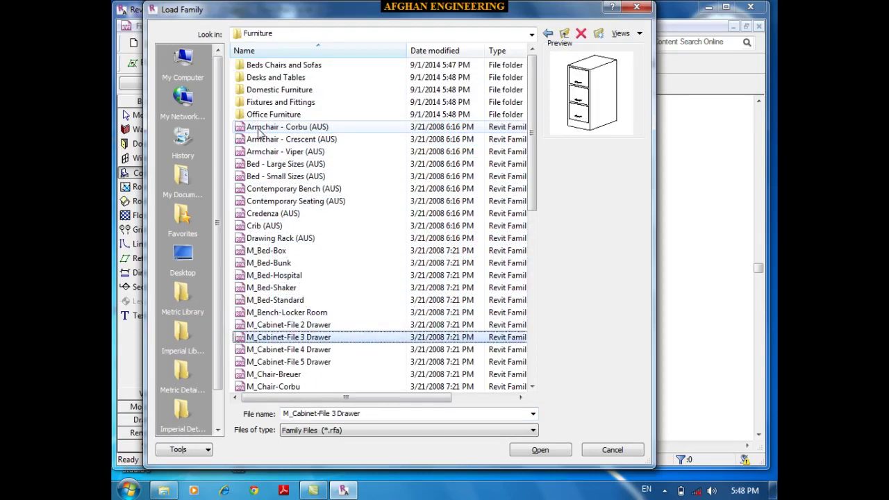
key("Down")
key("Down")
key("Down")
key("Down")
key("Down")
key("Down")
key("Down")
key("Down")
key("Down")
key("Down")
key("Down")
key("Down")
key("Down")
key("Down")
key("Down")
key("Down")
key("Down")
key("Down")
key("Down")
key("Down")
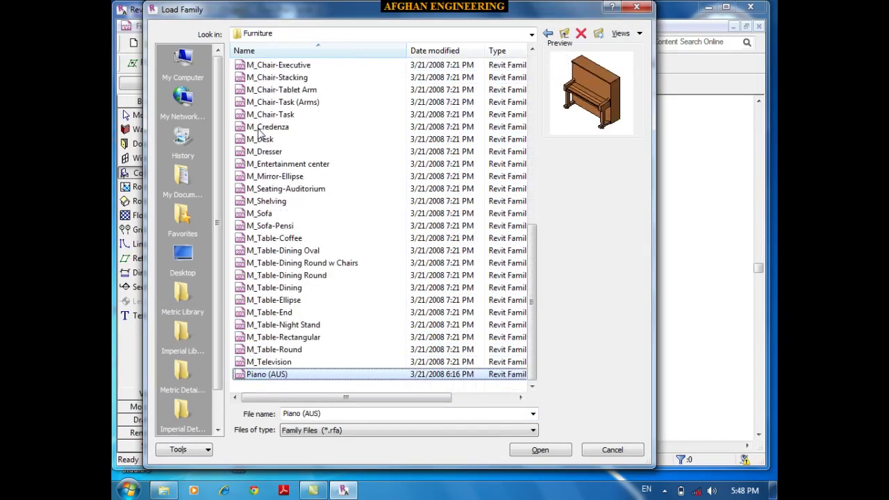
key("Up")
key("Up")
key("Up")
key("Up")
key("Up")
key("Up")
key("Up")
key("Up")
key("Up")
key("Up")
key("Up")
key("Up")
key("Up")
key("Up")
key("Up")
key("Up")
key("Up")
key("Up")
key("Up")
key("Up")
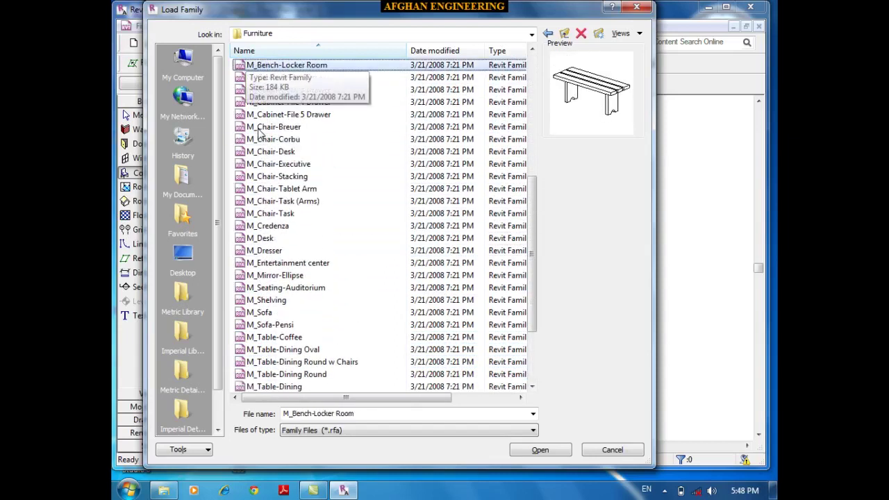
key("Up")
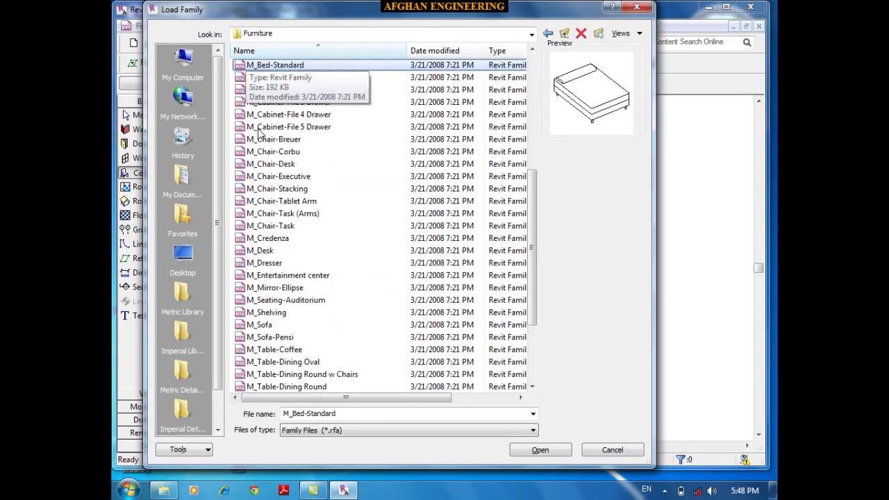
key("Up")
key("Up")
key("Up")
key("Up")
key("Up")
key("Up")
key("Up")
key("Up")
key("Up")
key("Up")
key("Up")
key("Up")
key("Up")
key("Up")
key("Up")
key("Up")
key("Up")
key("Up")
key("Up")
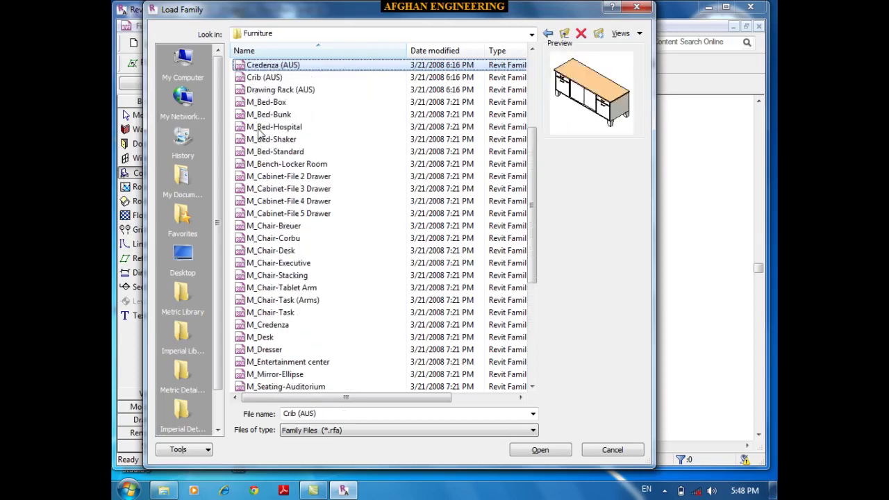
Preview the families in the Office Furniture subfolder, from Cabinet - Storage to Filing Cabinet (4), and return to the Furniture folder
key("Down")
key("Down")
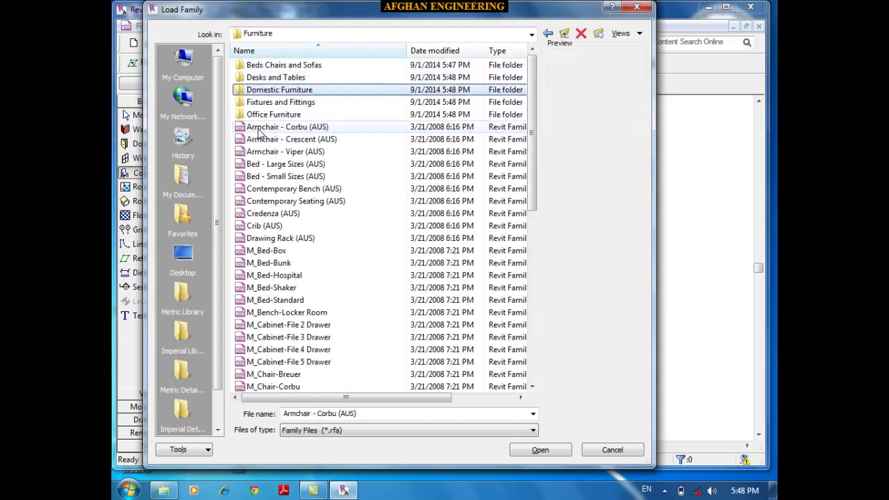
key("Down")
key("Down")
key("Return")
key("Down")
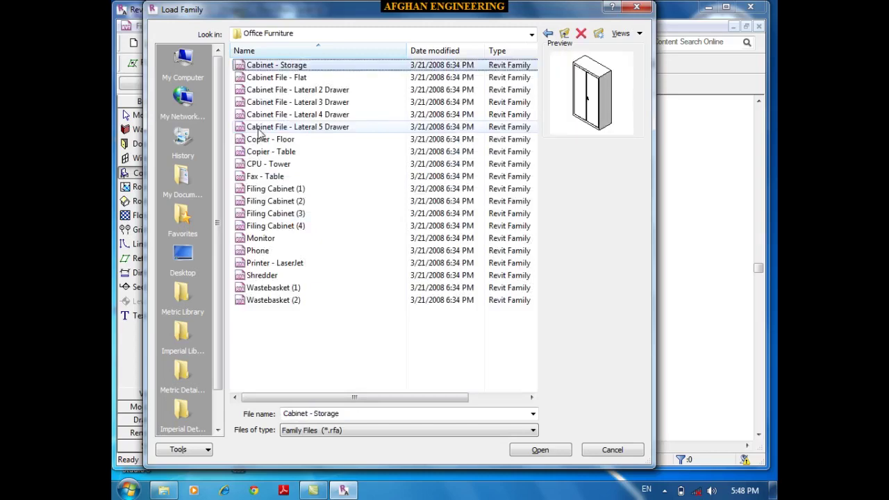
key("Down")
key("Down")
key("Down")
key("Down")
key("Down")
key("Down")
key("Down")
key("Down")
key("Down")
key("Down")
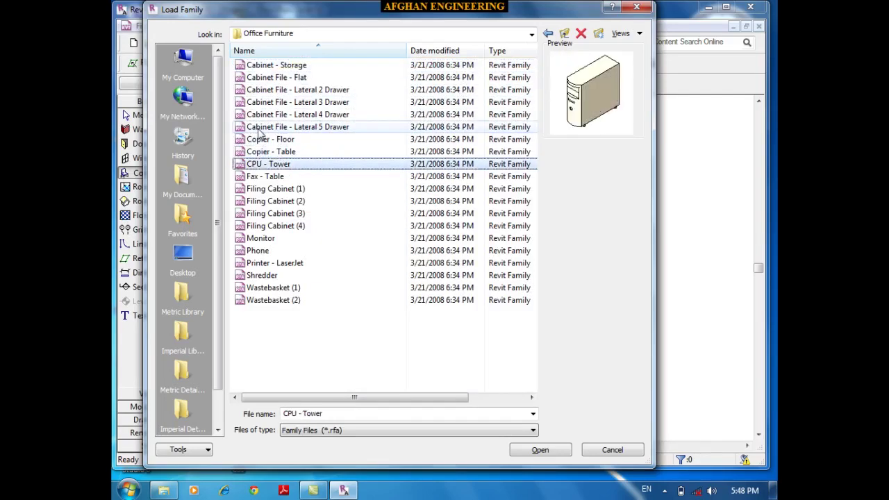
key("Down")
key("Down")
key("Down")
key("BackSpace")
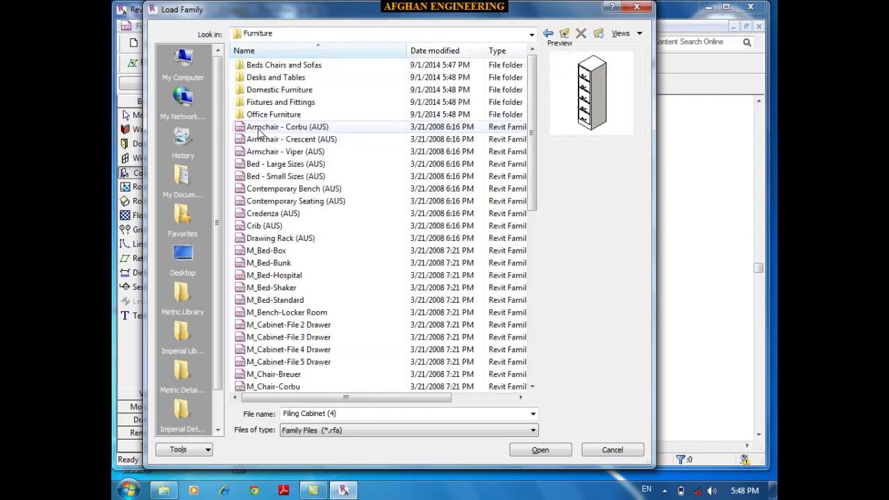
Preview the families in the Desks and Tables subfolder, from Credenza to Table - Conference w Chairs
double_click(271, 78)
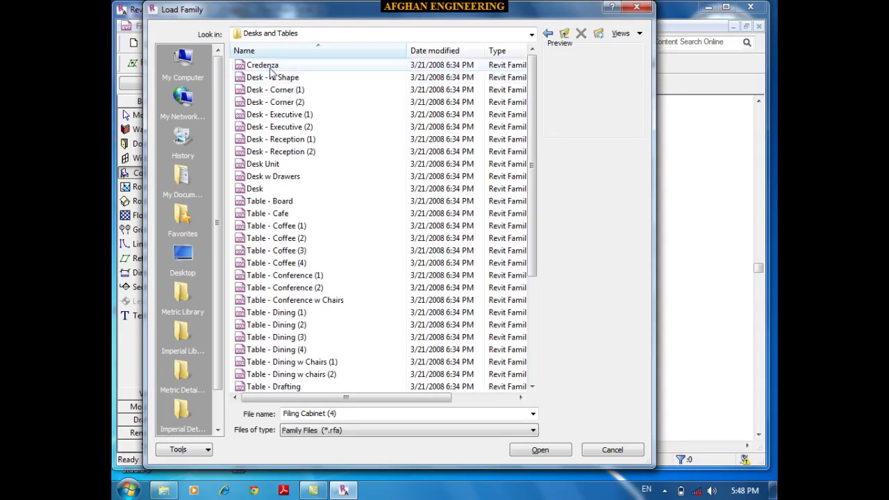
left_click(270, 67)
key("Down")
key("Down")
key("Down")
key("Down")
key("Down")
key("Down")
key("Down")
key("Down")
key("Down")
key("Down")
key("Down")
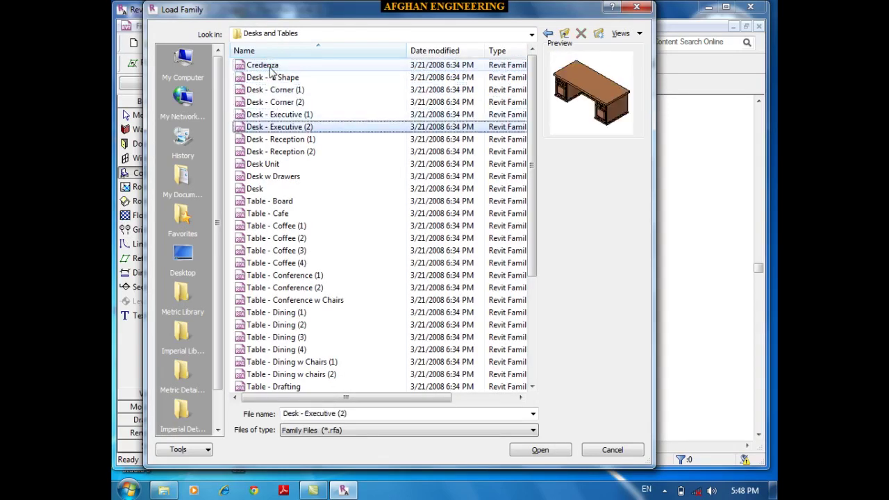
key("Down")
key("Down")
key("Down")
key("Down")
key("Down")
key("Down")
key("Down")
key("Down")
key("Down")
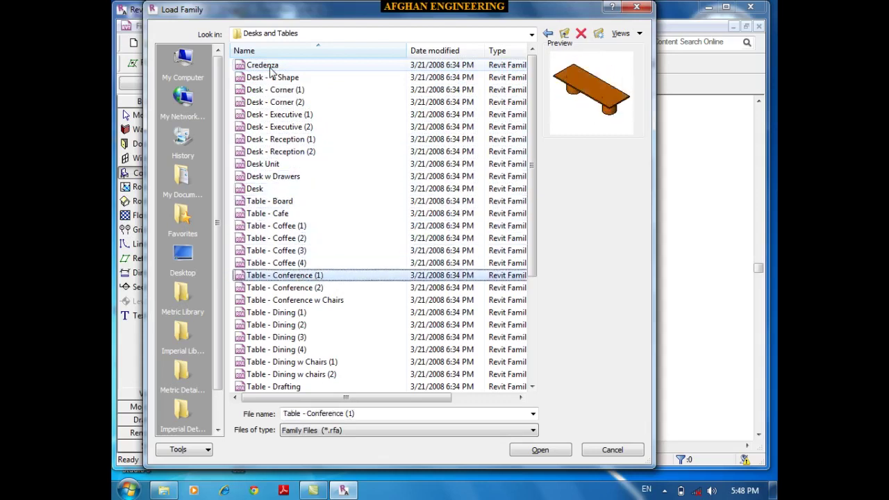
key("Up")
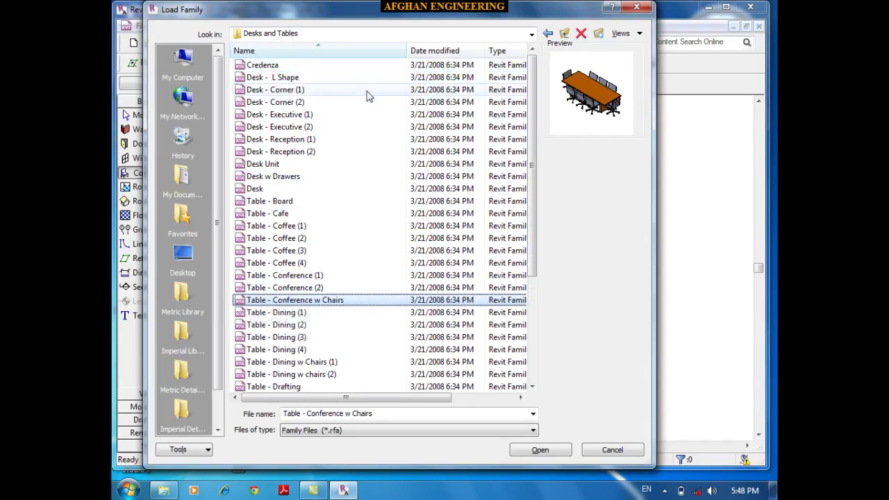
Load the Table - Conference w Chairs family and place one instance in the large room at the plan's lower right
left_click(540, 450)
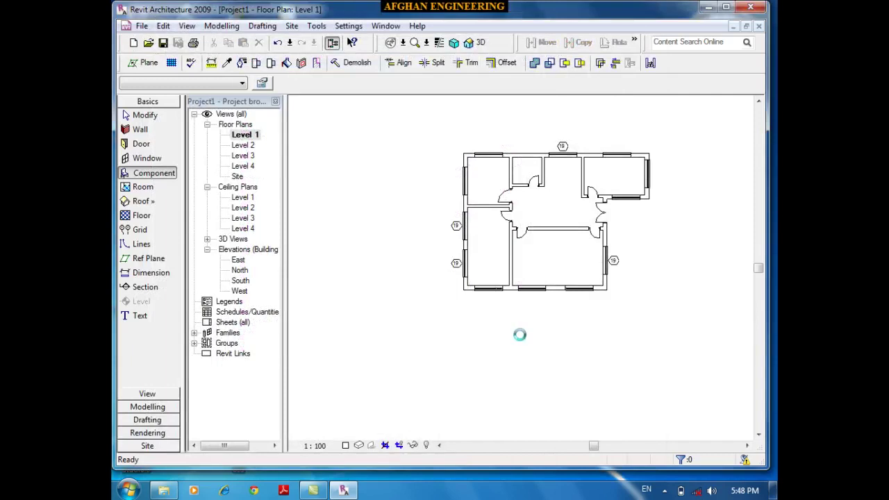
scroll(598, 332, "up", 1)
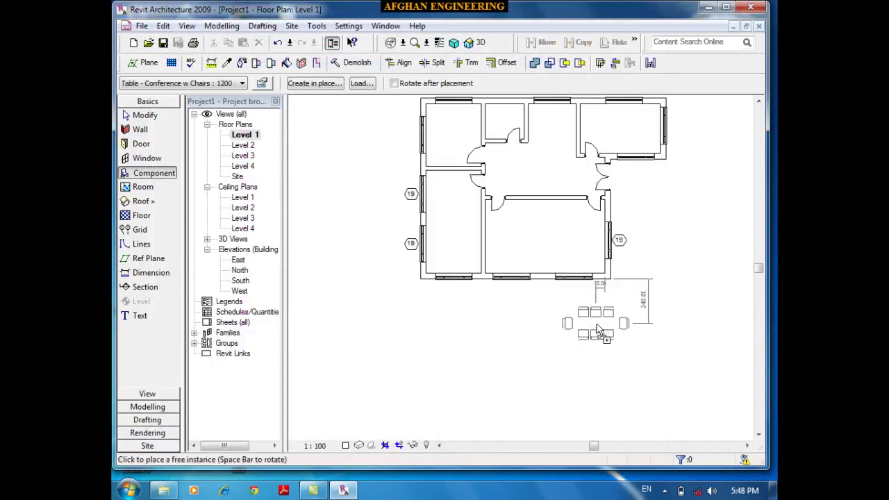
scroll(599, 332, "up", 2)
scroll(470, 184, "down", 2)
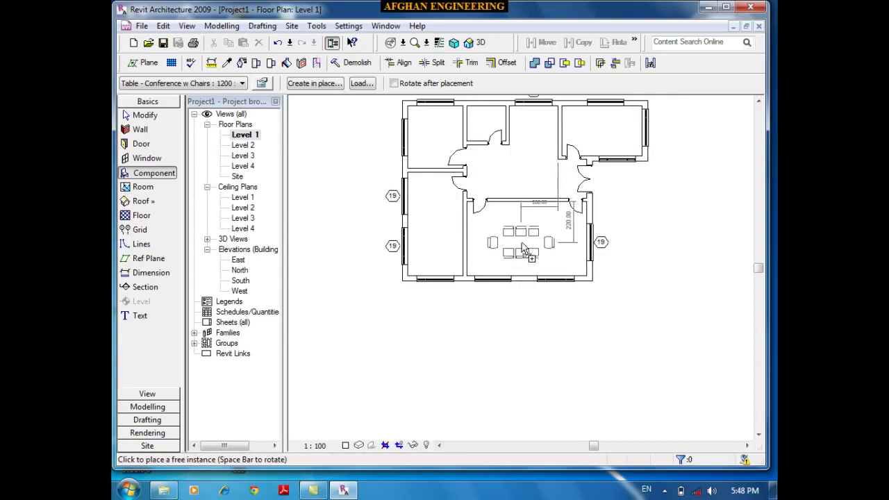
left_click(527, 246)
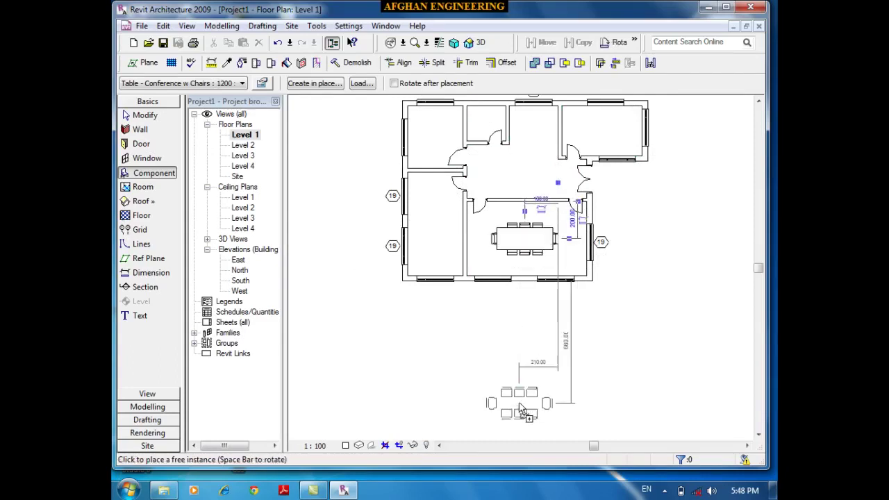
Place a second conference table with chairs horizontally in the narrow room at the plan's lower left
scroll(439, 216, "up", 3)
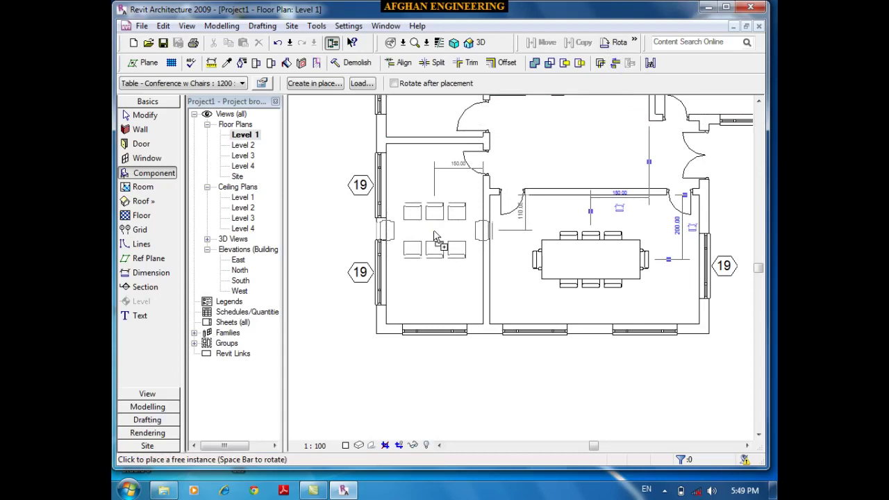
left_click(434, 232)
key("Escape")
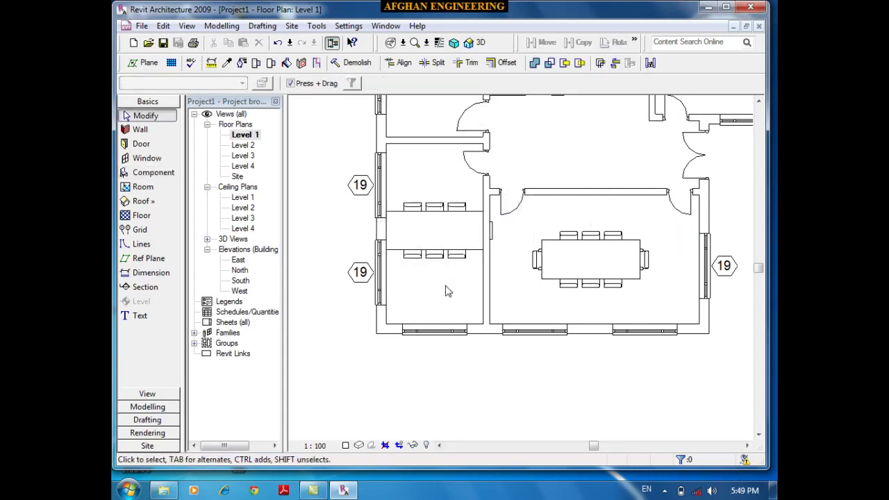
Rotate the conference table in the narrow room 90° about its centre and delete it
left_click(444, 230)
left_click(616, 41)
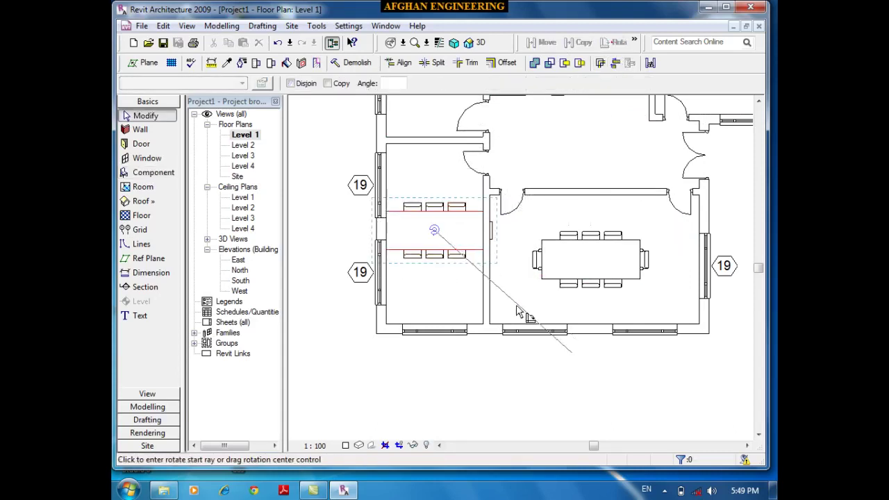
left_click(514, 230)
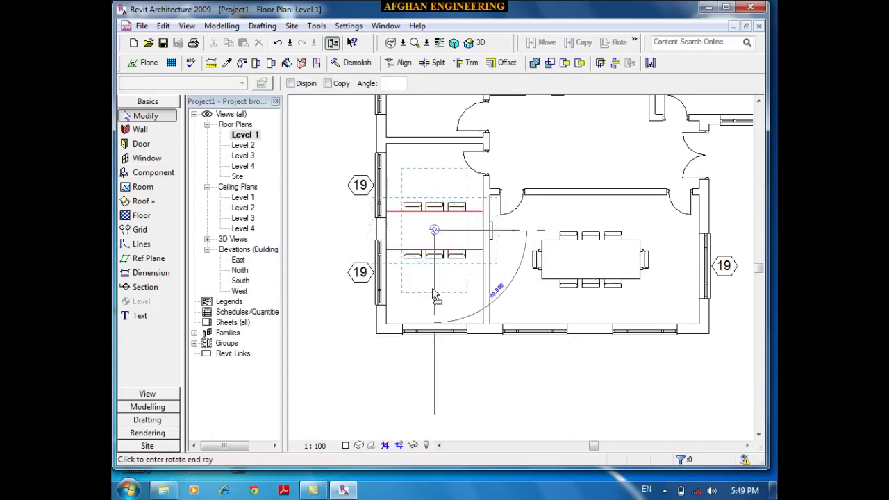
left_click(436, 302)
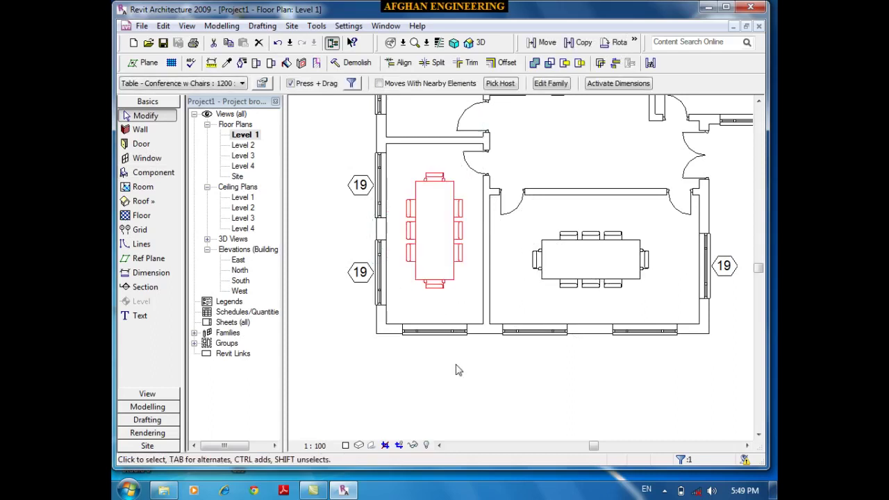
key("Delete")
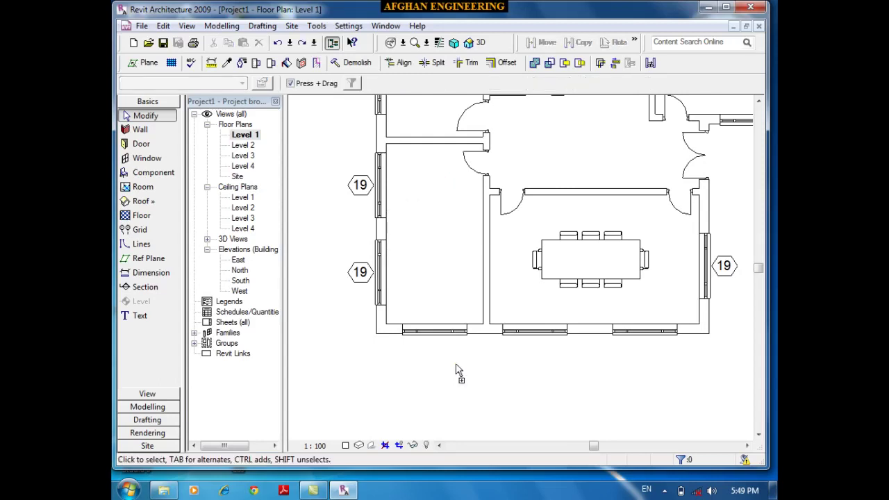
Place a conference table with chairs in the narrow lower-left room using Rotate after placement, turned 90° to stand lengthwise
left_click(147, 174)
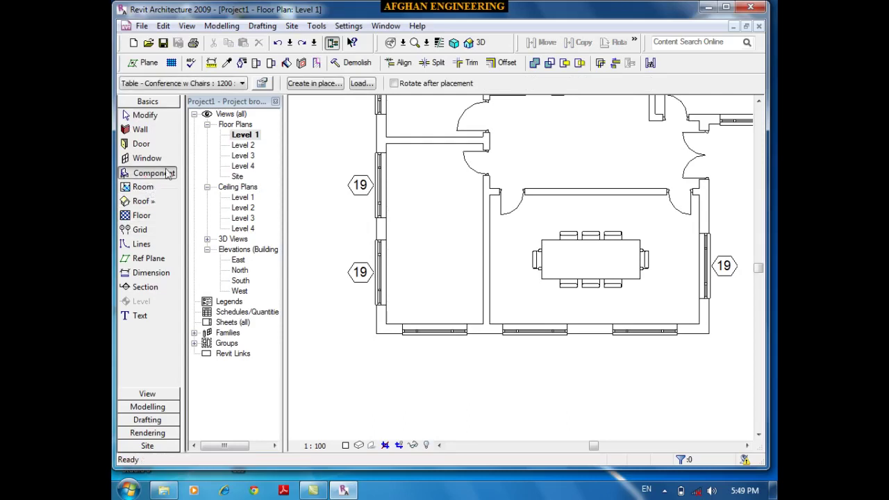
left_click(394, 83)
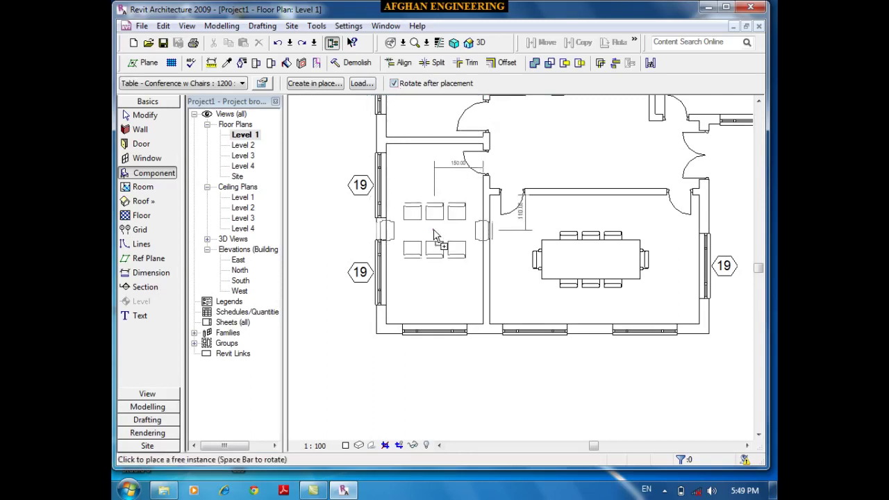
left_click(434, 236)
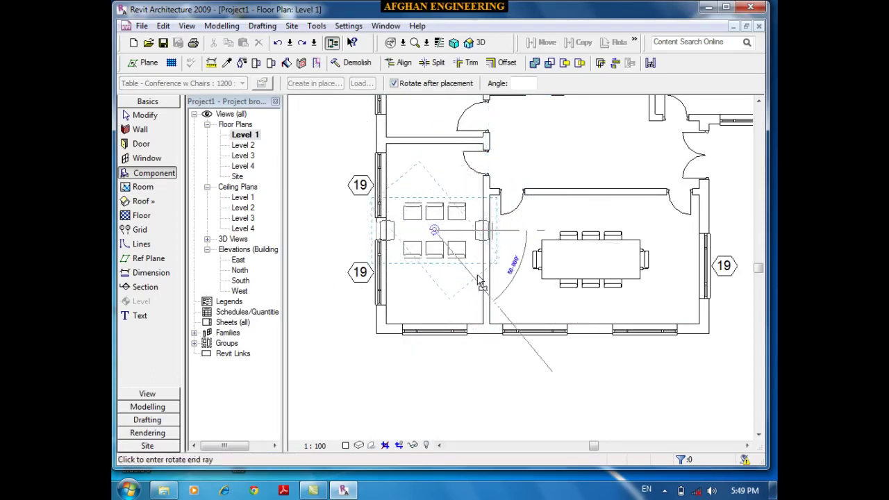
left_click(435, 310)
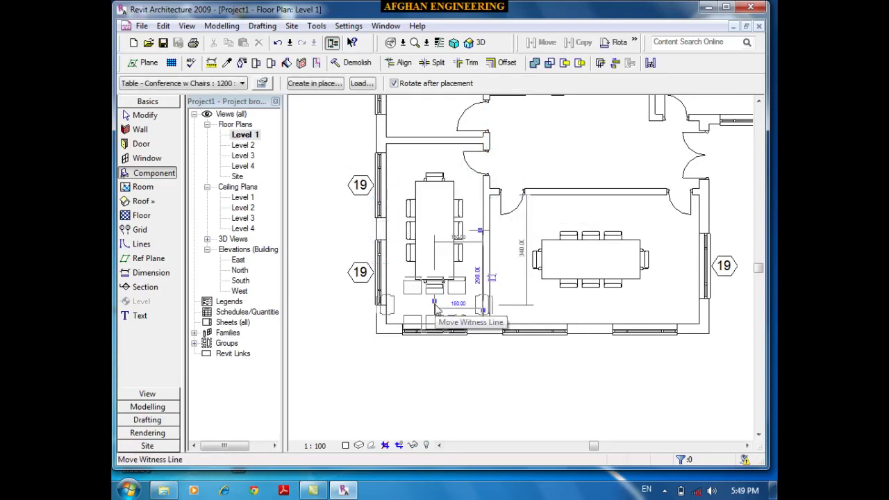
scroll(396, 409, "down", 2)
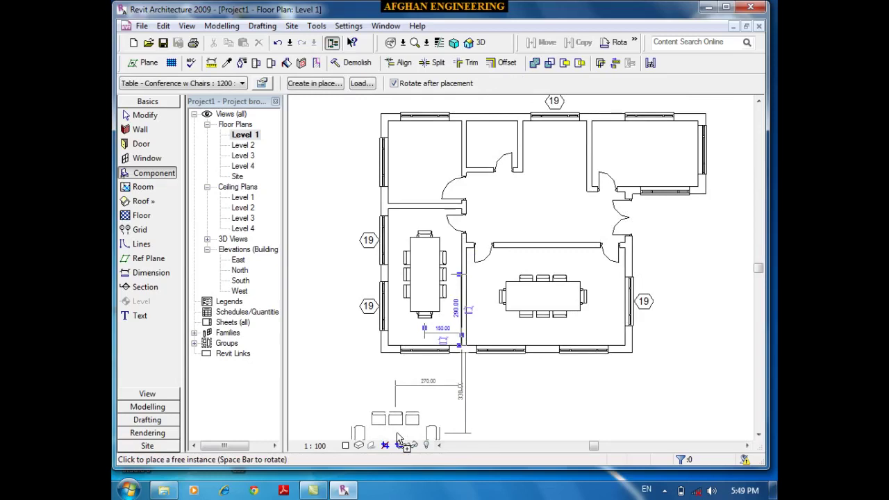
scroll(638, 170, "up", 2)
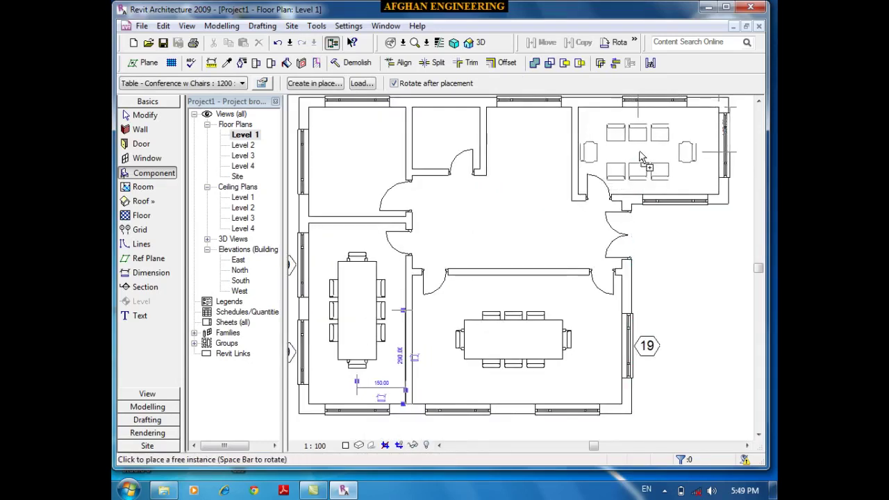
key("Escape")
key("Escape")
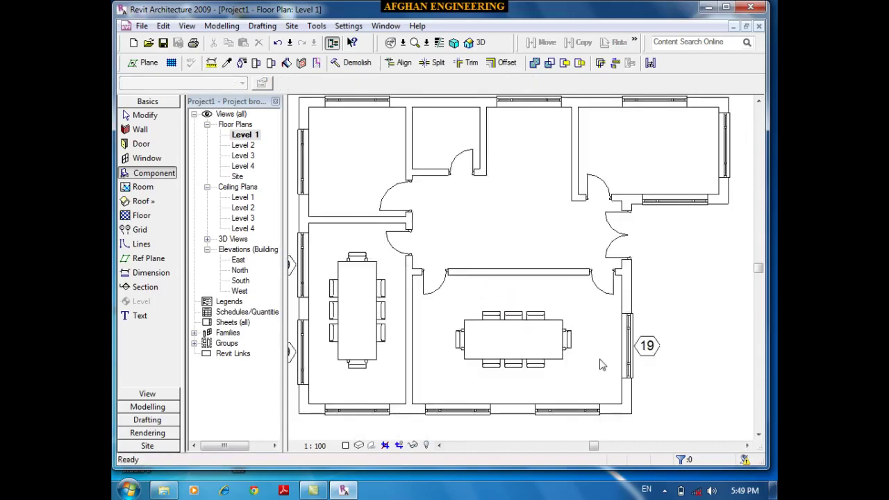
Open the 3D view and examine both conference tables inside their rooms from several sides
scroll(604, 333, "down", 4)
key("Escape")
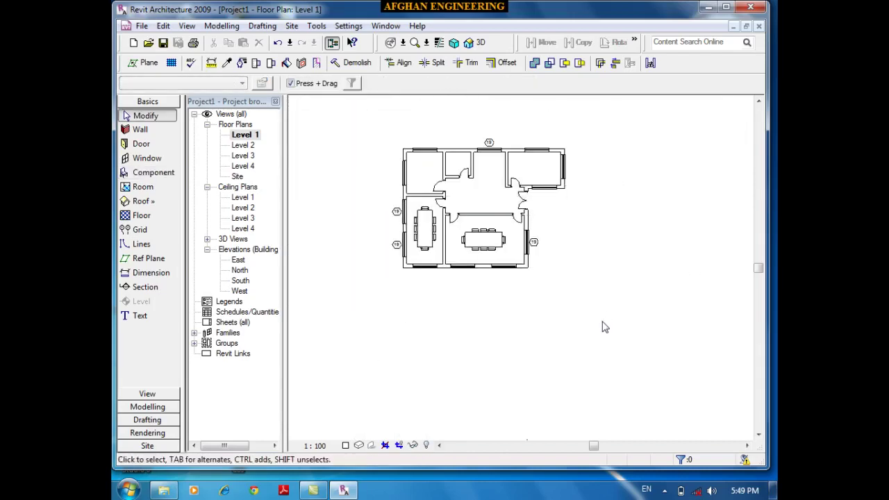
left_click(475, 42)
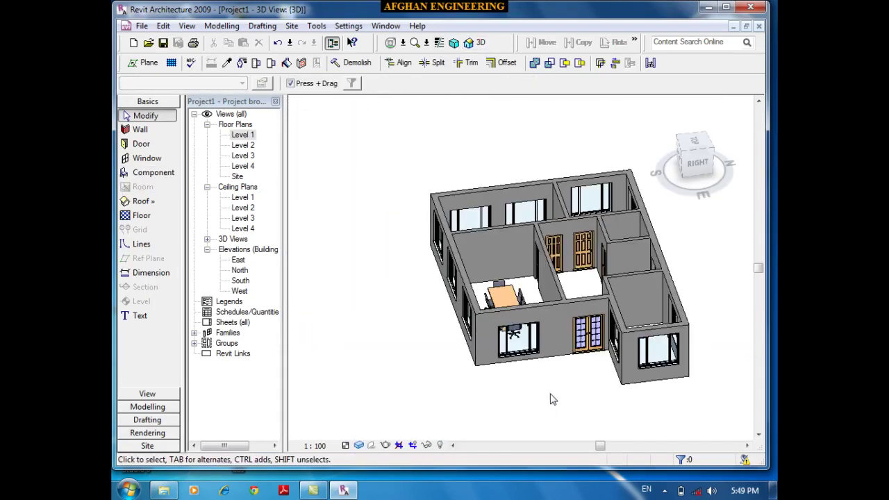
scroll(540, 396, "up", 5)
middle_click_drag(540, 397, 685, 408, "shift")
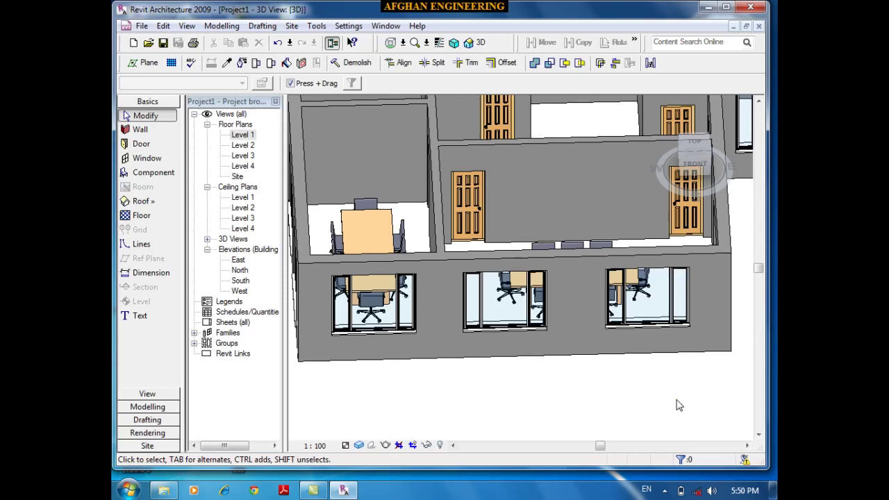
middle_click_drag(491, 346, 408, 377, "shift")
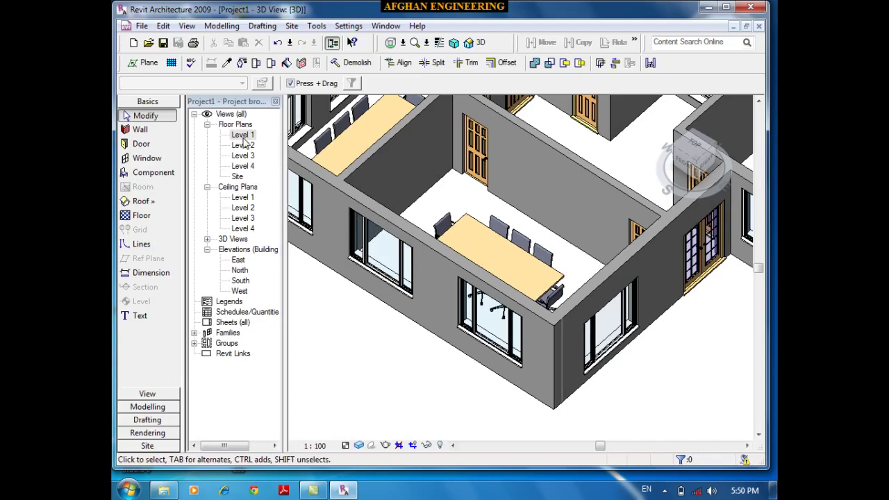
scroll(340, 389, "down", 4)
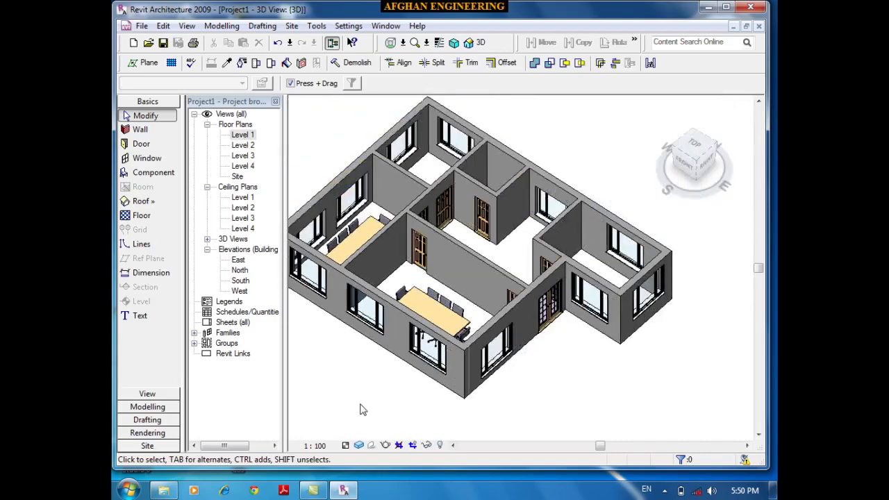
mouse_move(361, 410)
middle_mouse_down("shift")
mouse_move(445, 432)
mouse_move(357, 407)
middle_mouse_up("shift")
scroll(356, 402, "up", 5)
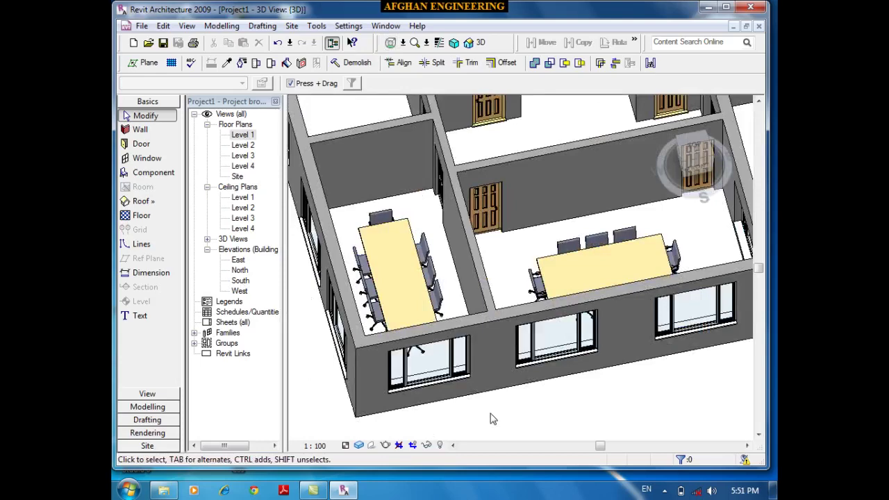
Move the conference table from the narrow room to the open area in front of the house
scroll(316, 108, "down", 3)
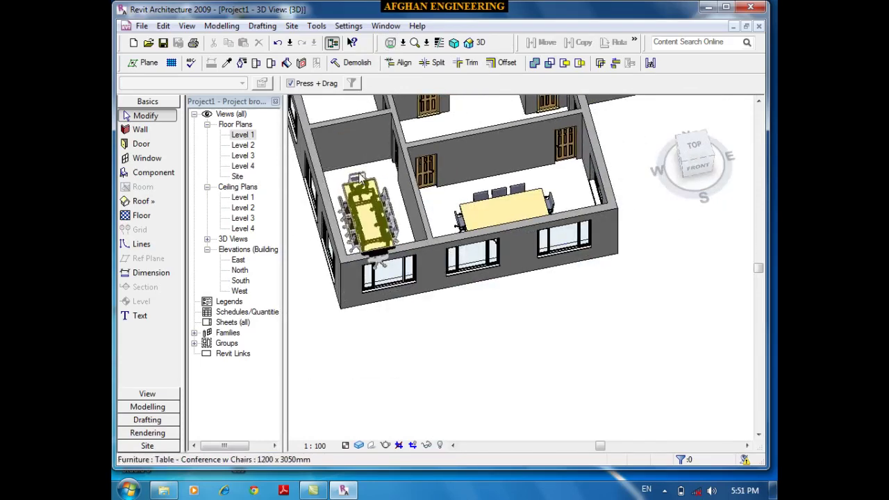
left_click(358, 179)
left_click_drag(358, 180, 519, 306)
left_click(423, 363)
Set Number Of Chairs to 6 in the type properties of the conference table standing outside the house
scroll(587, 423, "up", 4)
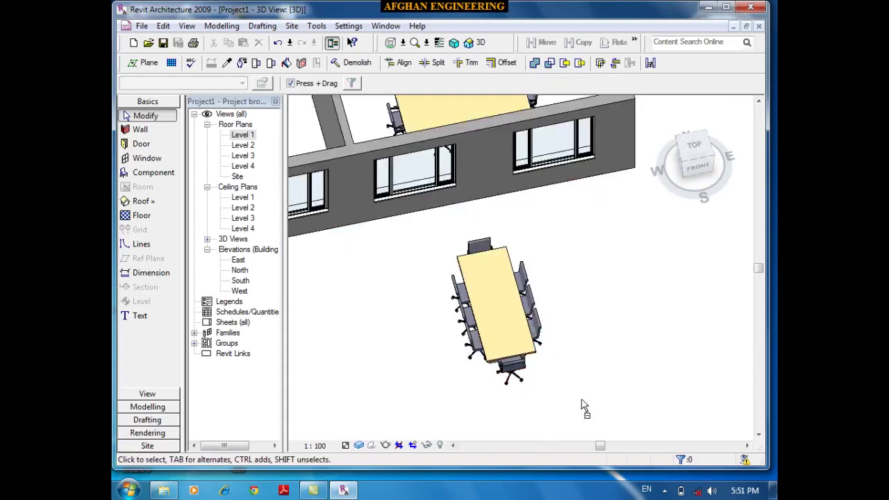
middle_click_drag(583, 406, 543, 400, "shift")
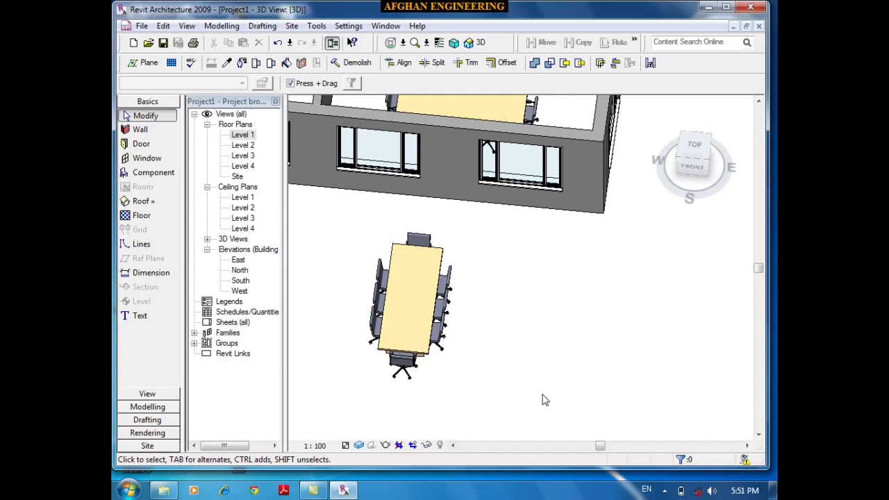
left_click(393, 358)
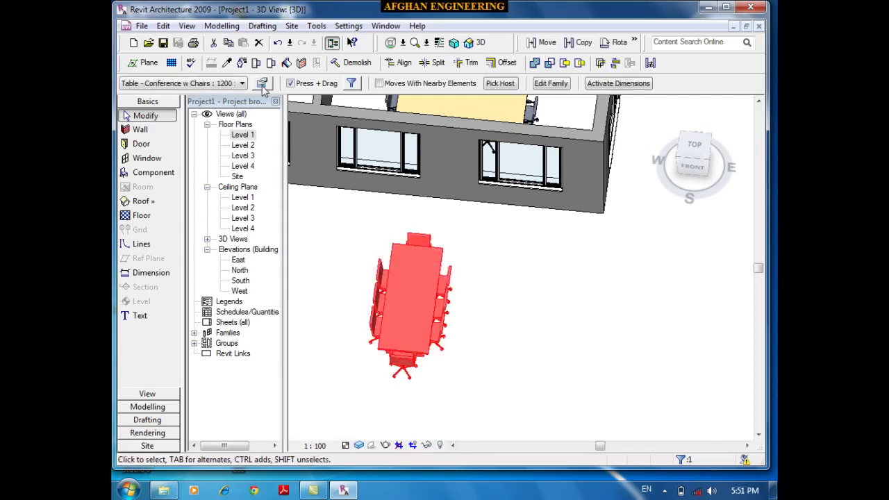
left_click(262, 83)
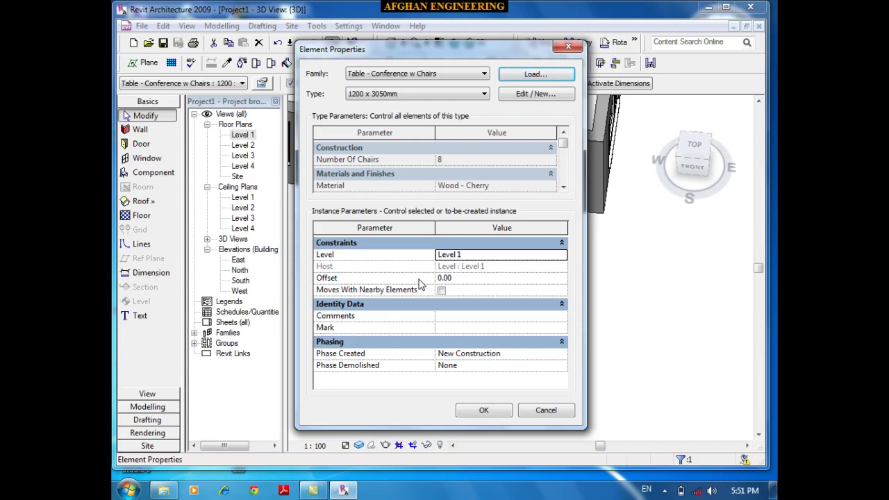
left_click(534, 93)
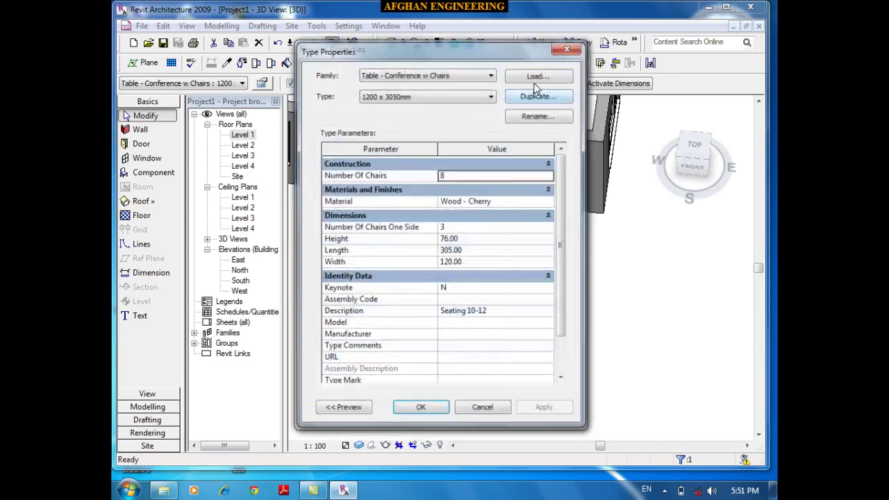
scroll(563, 224, "down", 1)
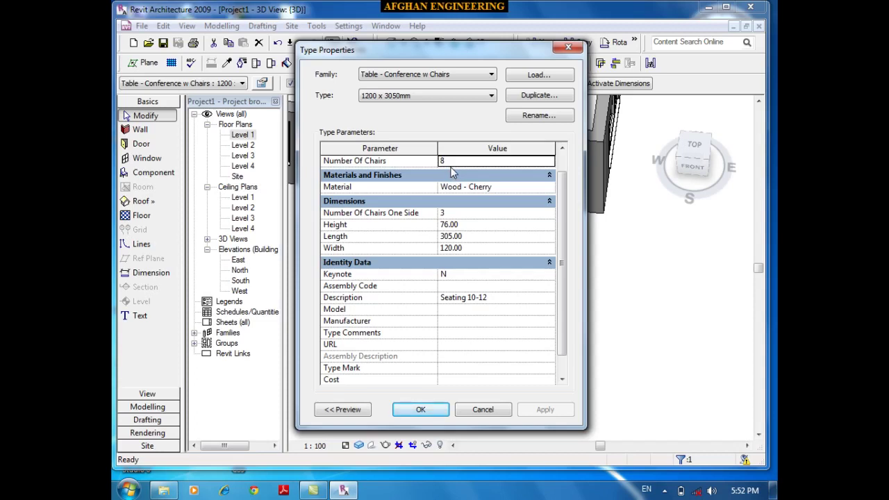
left_click(474, 161)
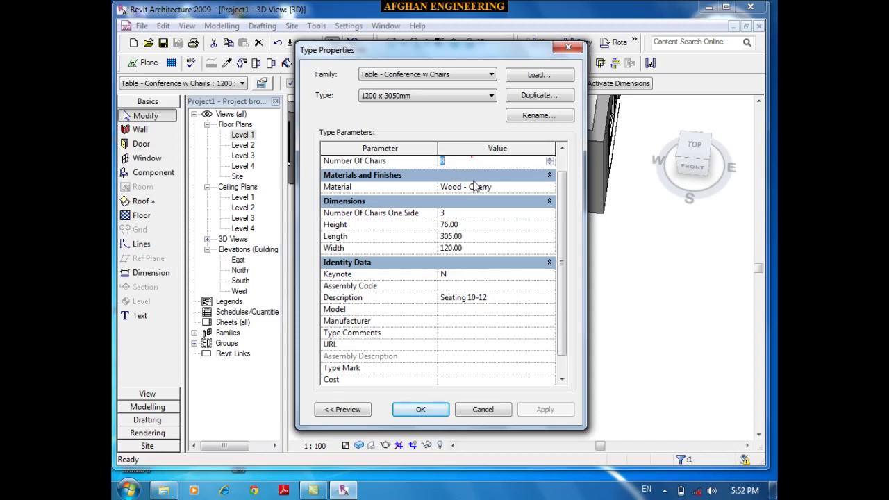
type("6")
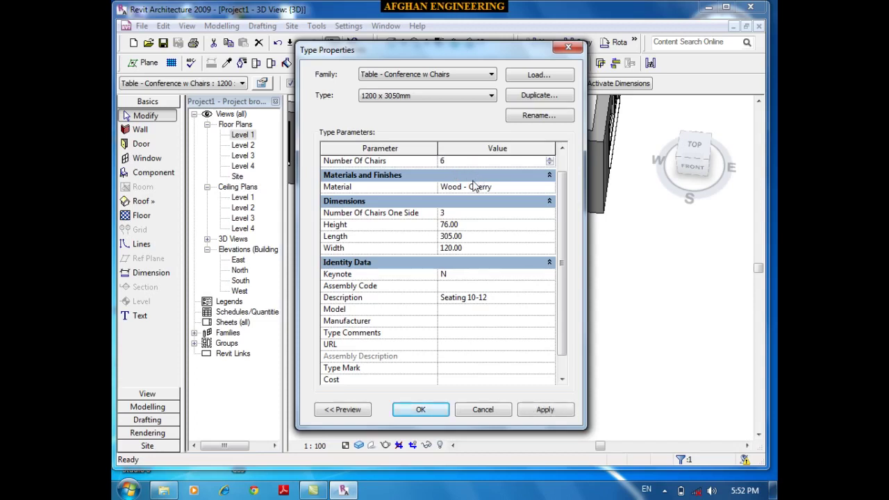
left_click(545, 410)
left_click(422, 409)
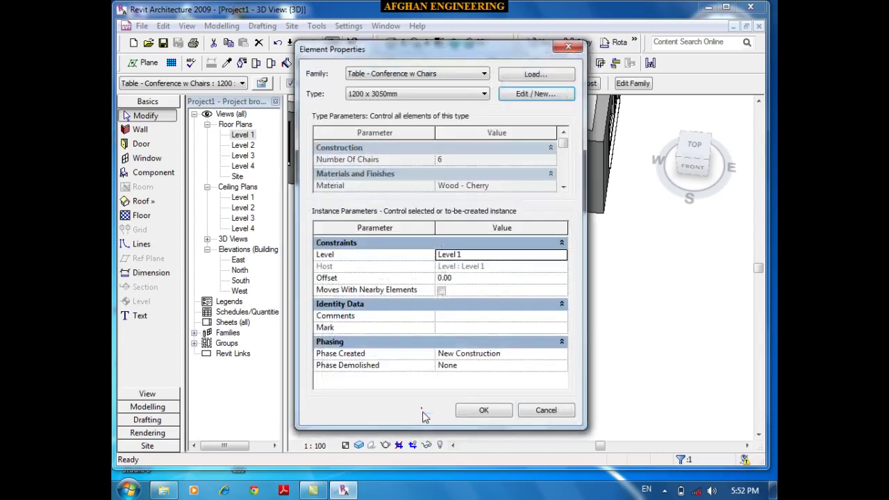
left_click(462, 409)
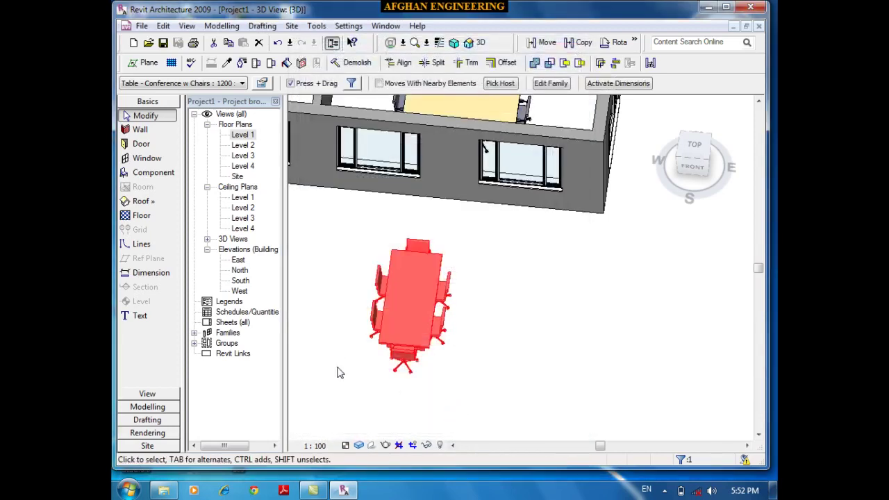
Compare the chair arrangement of the outside conference table with the table inside the room from several angles
scroll(339, 378, "down", 2)
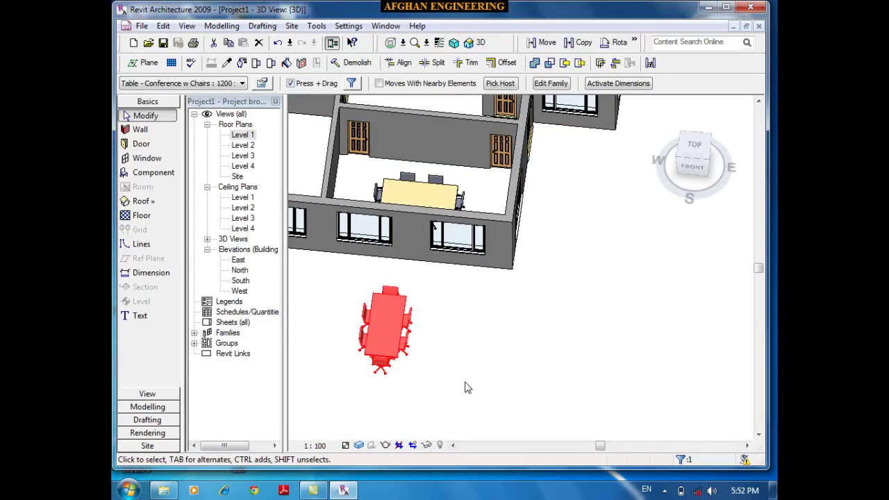
middle_click_drag(467, 386, 415, 405, "shift")
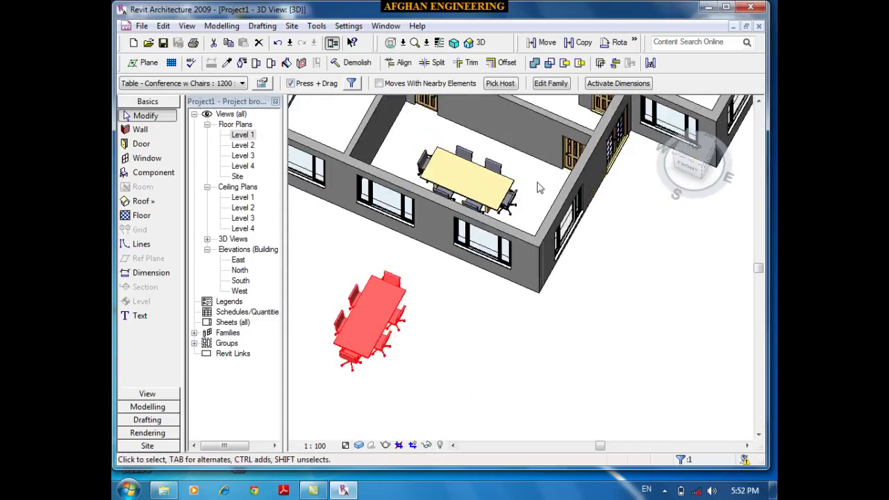
scroll(535, 187, "up", 2)
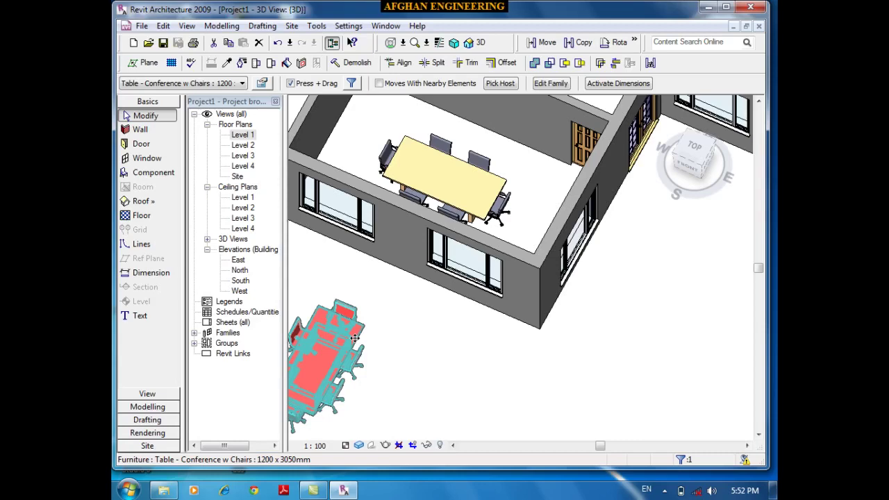
scroll(377, 333, "down", 3)
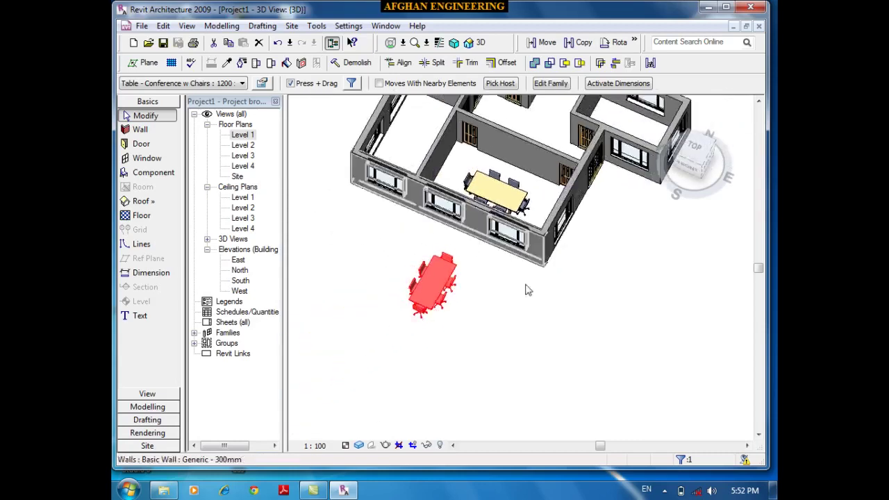
scroll(401, 358, "up", 2)
left_click(399, 359)
scroll(495, 262, "up", 3)
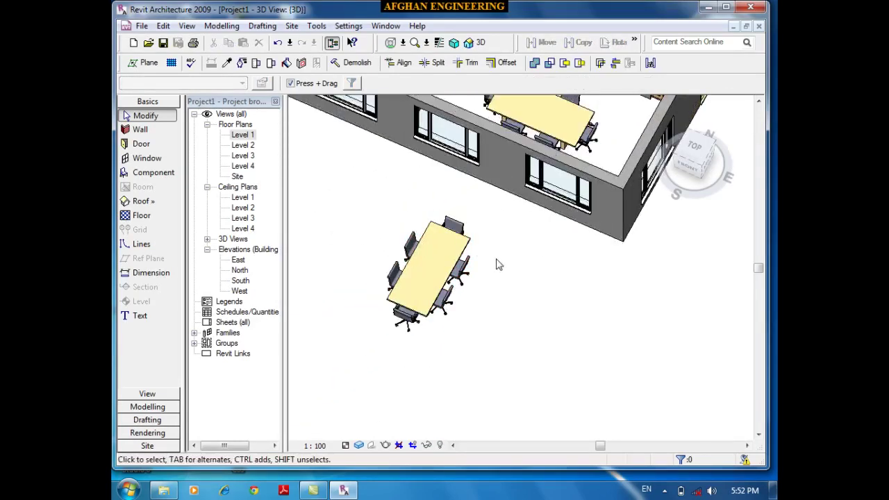
Duplicate the outside conference table's type as 1200 x 3050mm 2 and set its Number Of Chairs to 8
left_click(464, 274)
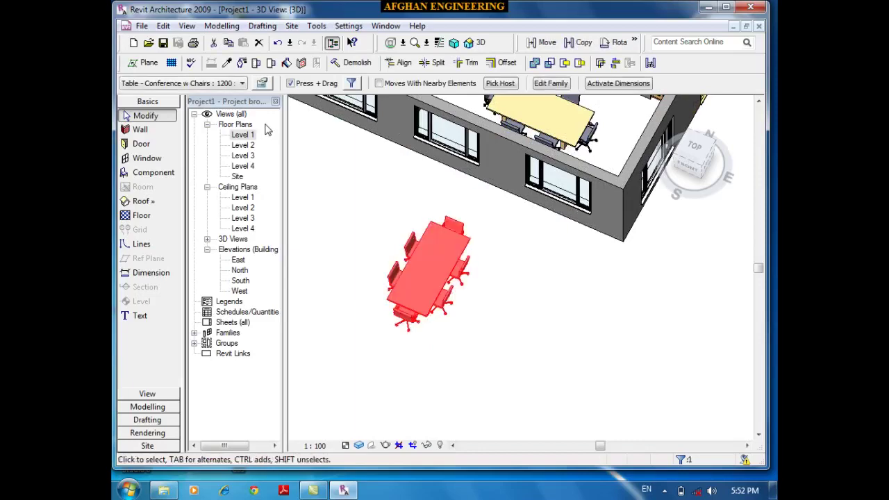
left_click(262, 84)
left_click(533, 94)
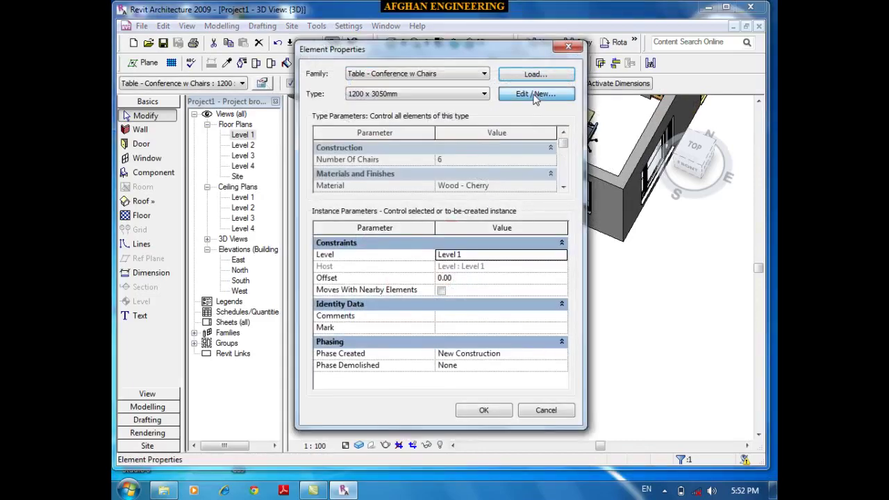
left_click(551, 101)
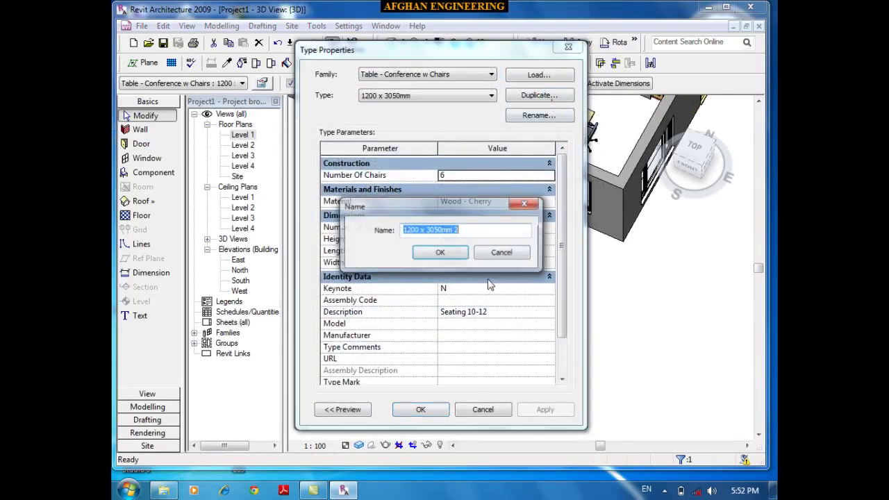
left_click(443, 254)
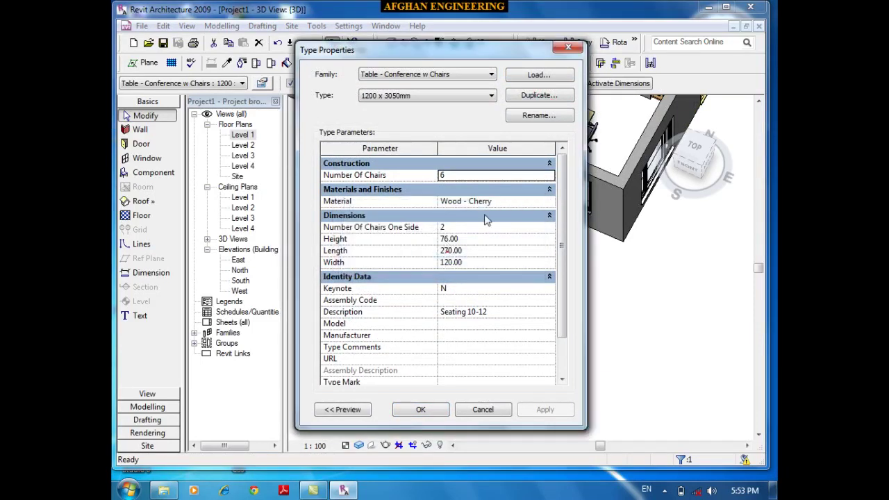
left_click(477, 175)
type("8")
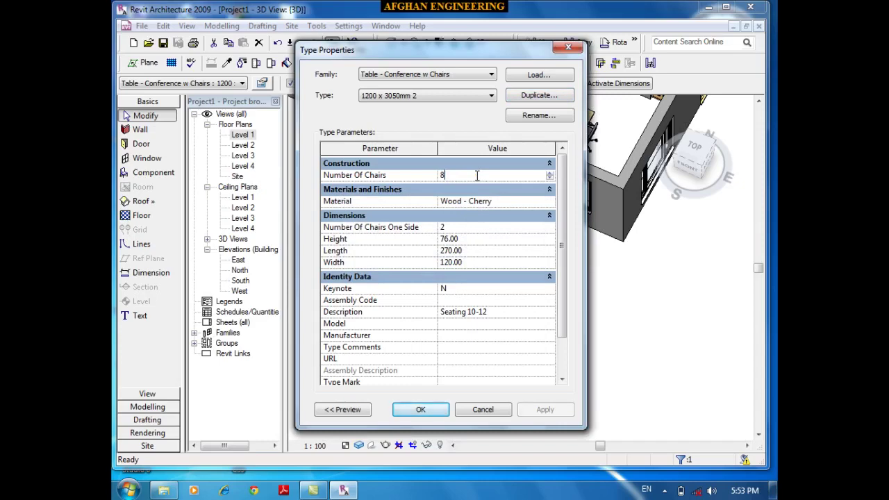
key("Return")
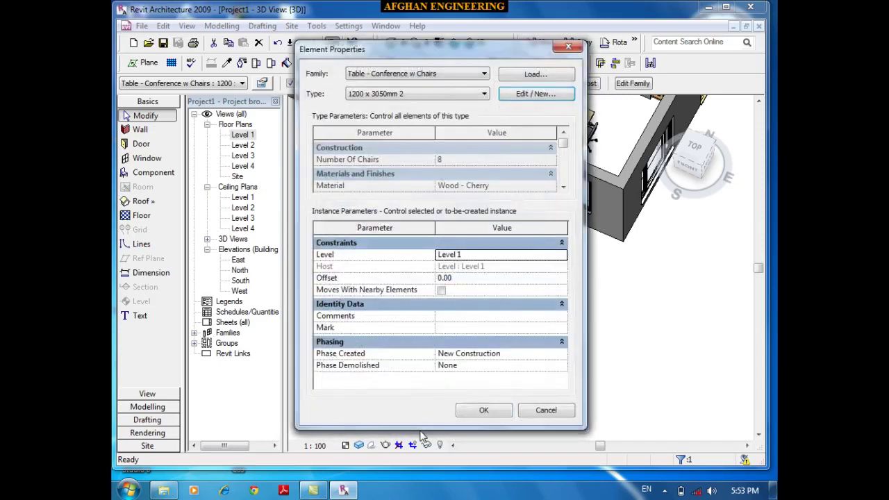
left_click(483, 409)
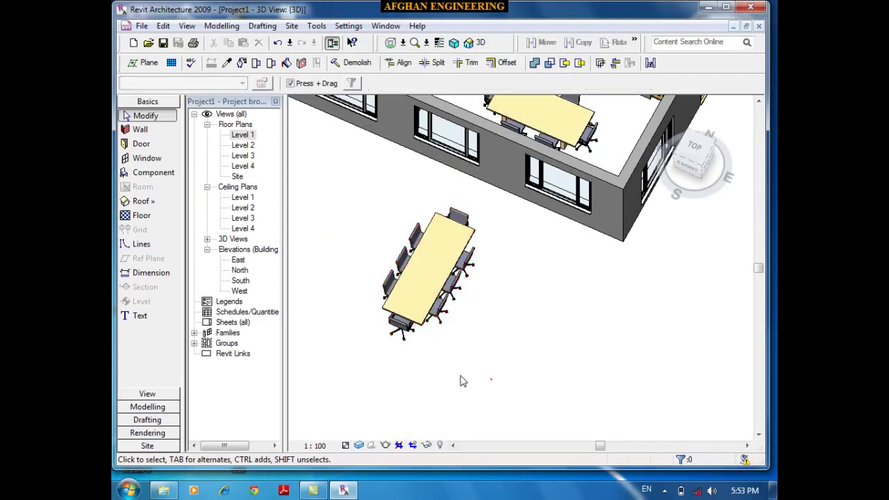
Delete both conference tables, the one outside the house and the one inside the room
scroll(461, 379, "down", 2)
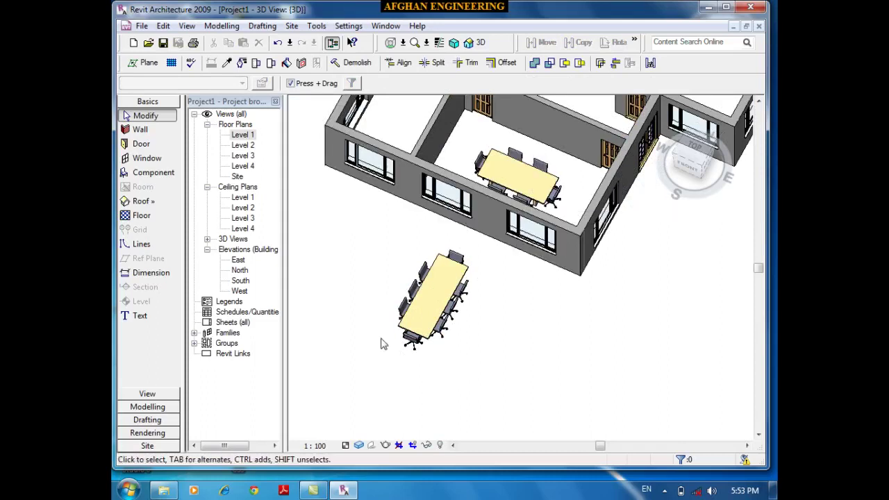
left_click(434, 298)
key("Delete")
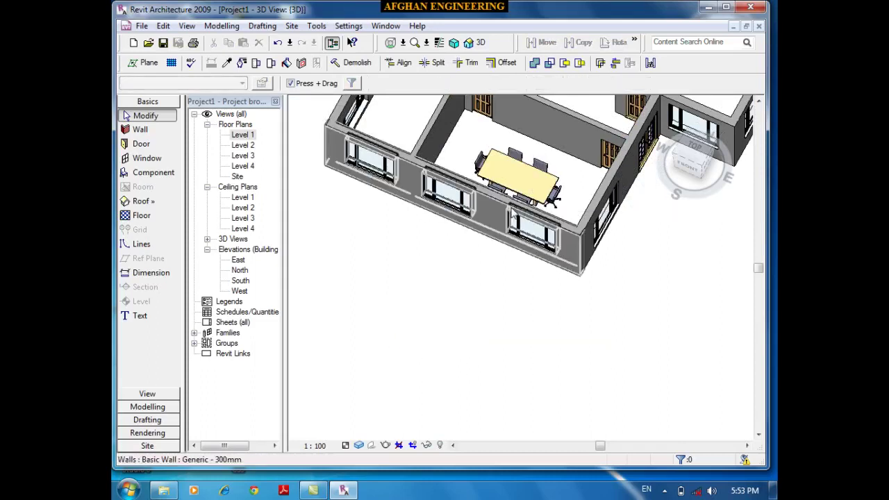
left_click(548, 179)
key("Delete")
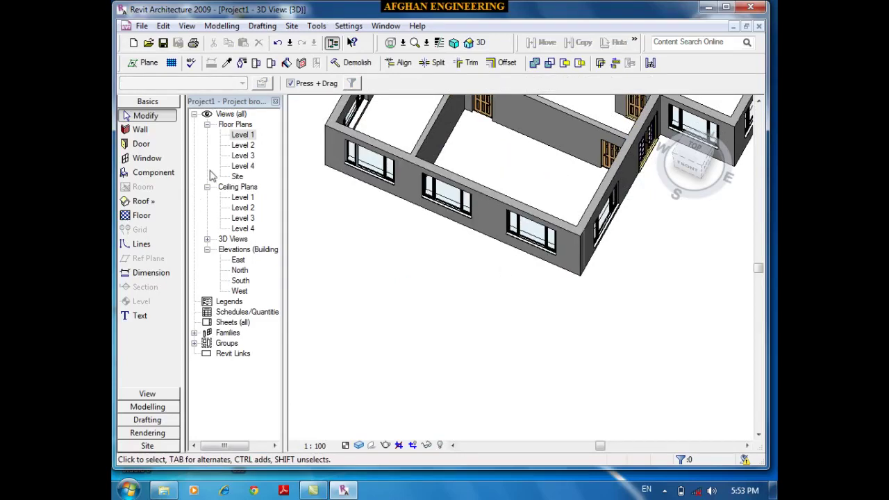
Open the Level 1 floor plan and start loading a component family from the Metric Library's Lighting Fixtures folder
double_click(249, 135)
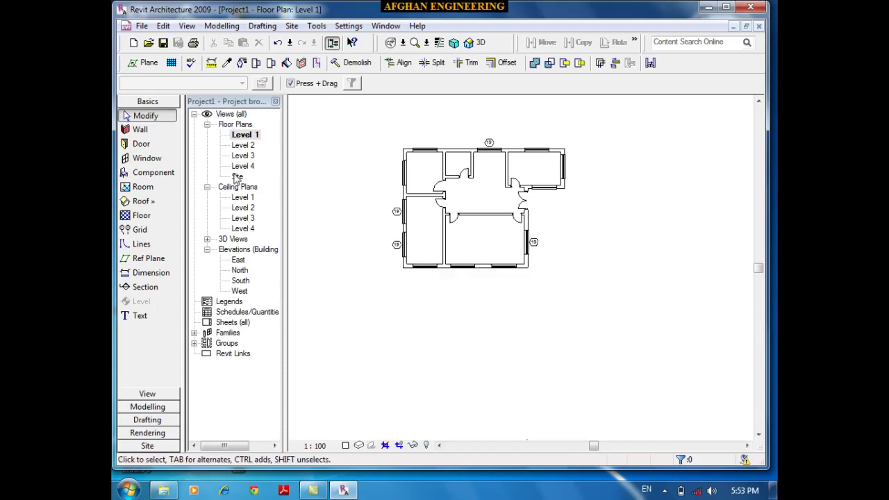
left_click(148, 173)
left_click(361, 83)
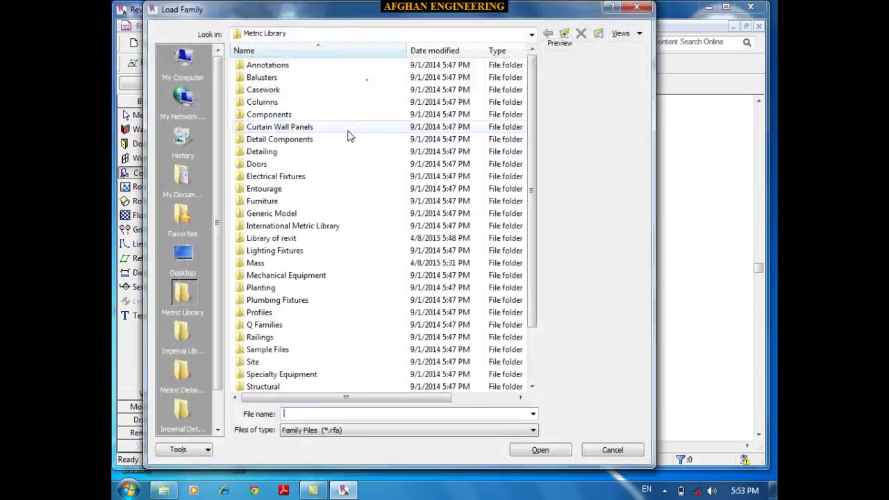
double_click(253, 251)
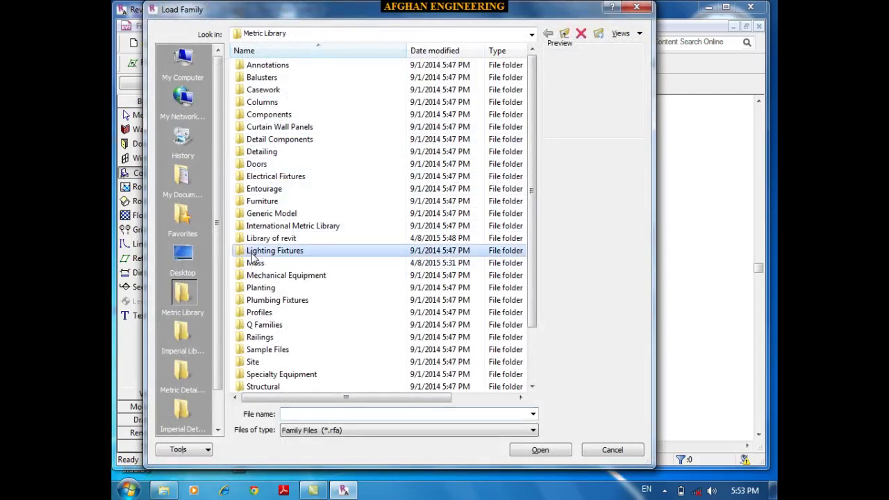
Browse the Lighting Fixtures folder and preview the ceiling, downlight, lamp, pendant, sconce, spot and troffer light families
left_click(253, 202)
key("Up")
key("Up")
key("Up")
key("Up")
key("Up")
key("Up")
key("Up")
key("Up")
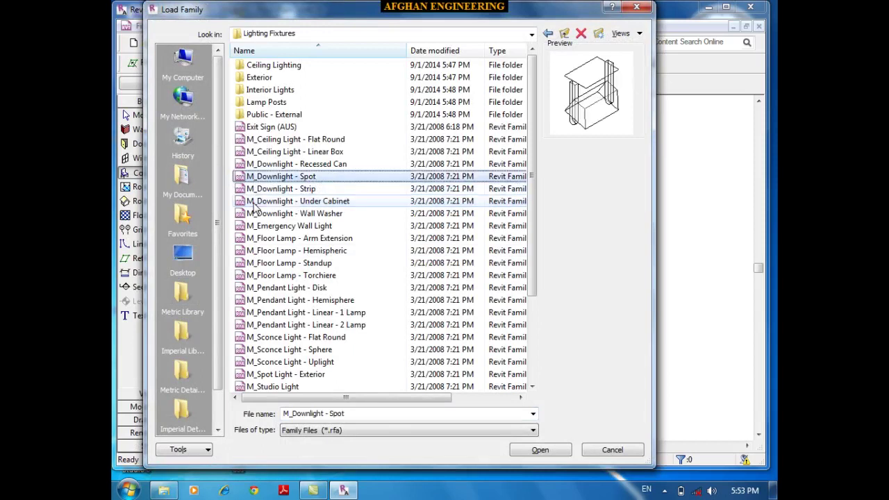
key("Down")
key("Down")
key("Down")
key("Down")
key("Down")
key("Down")
key("Down")
key("Down")
key("Down")
key("Down")
key("Down")
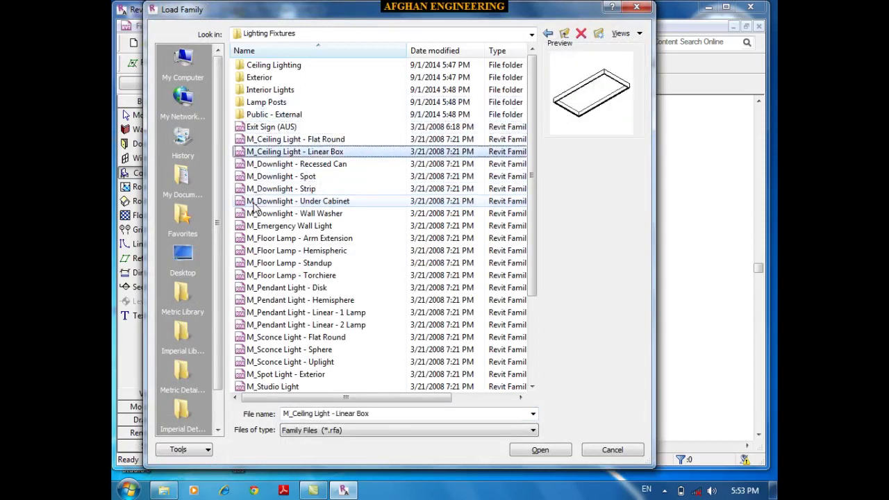
key("Down")
key("Down")
key("Down")
key("Down")
key("Down")
key("Down")
key("Down")
key("Down")
key("Down")
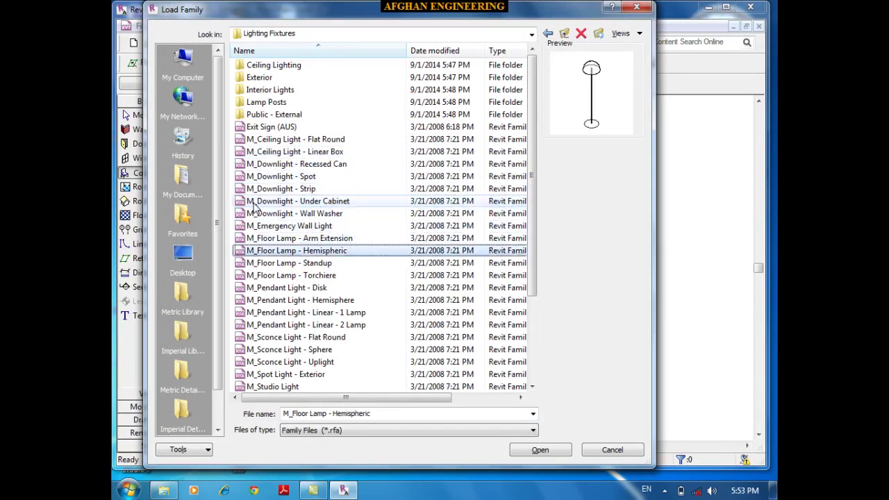
key("Down")
key("Down")
key("Down")
key("Down")
key("Down")
key("Down")
key("Down")
key("Down")
key("Down")
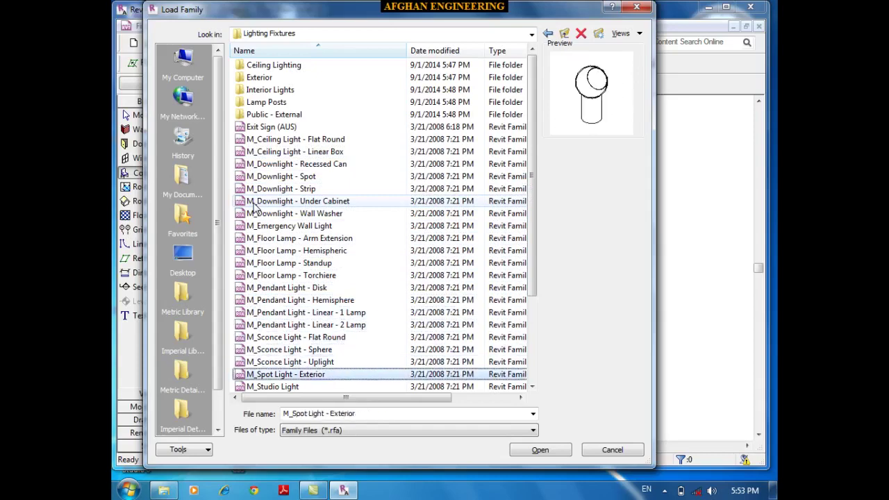
key("Down")
key("Down")
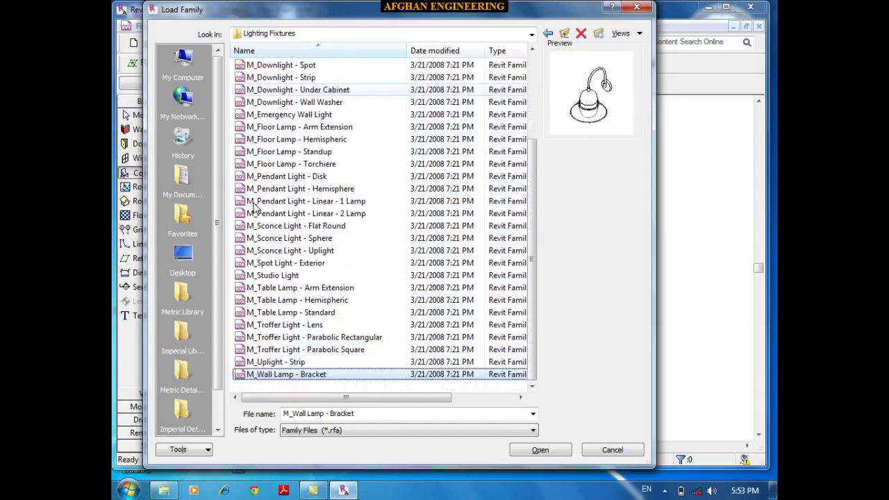
key("Up")
key("Up")
key("Up")
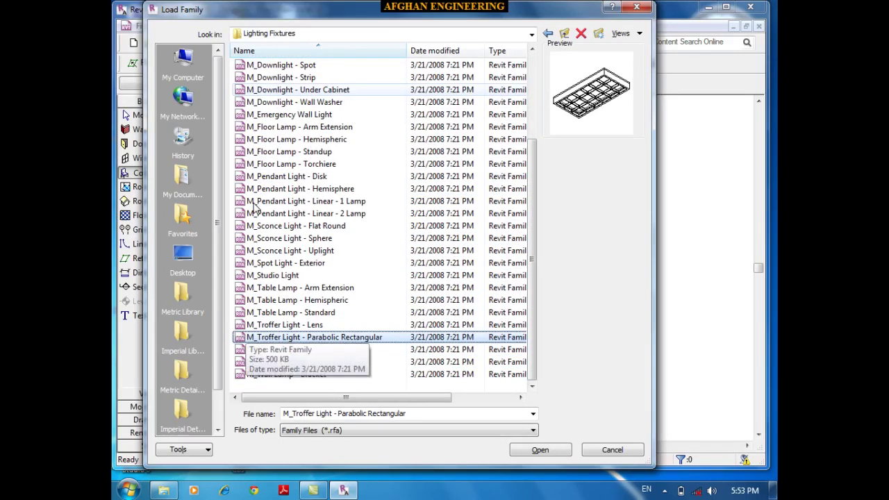
key("Up")
key("Up")
key("Up")
key("Up")
key("Up")
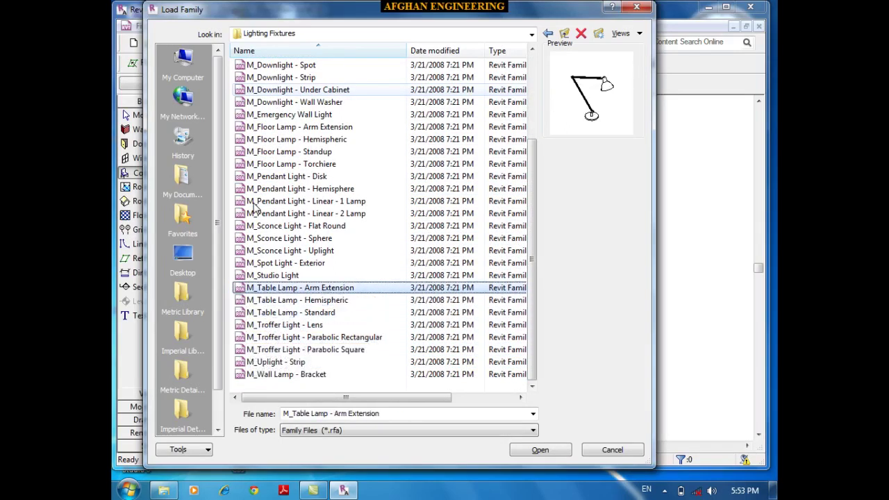
Load the M_Sconce Light - Uplight family from the Lighting Fixtures folder into the project
key("Up")
key("Up")
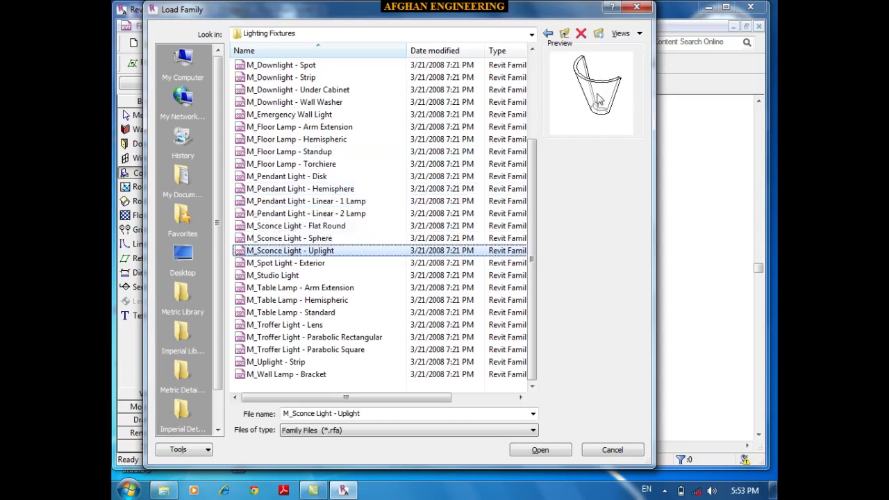
left_click(540, 450)
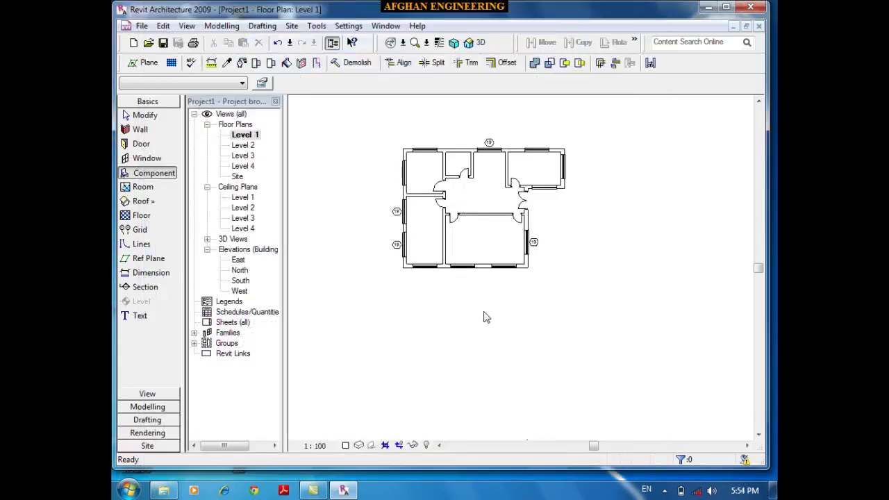
Place an uplight sconce on the outer face of the large room's south wall, between its two windows
scroll(483, 300, "up", 2)
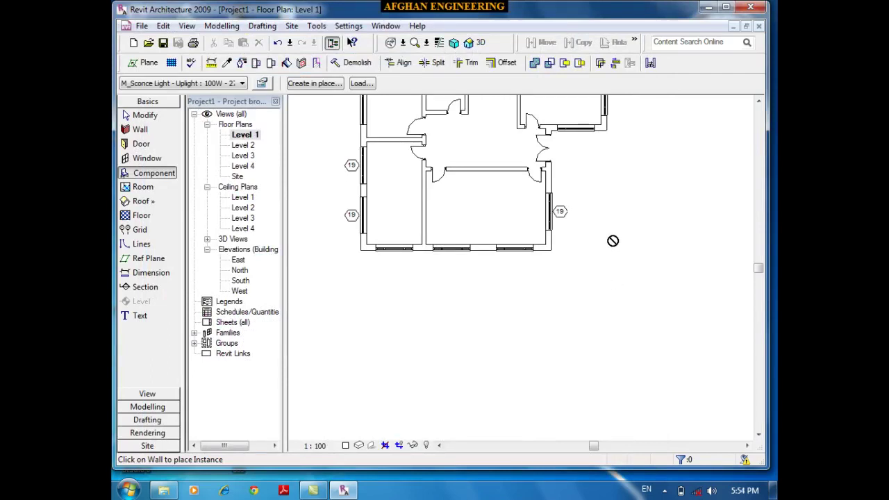
scroll(477, 258, "up", 2)
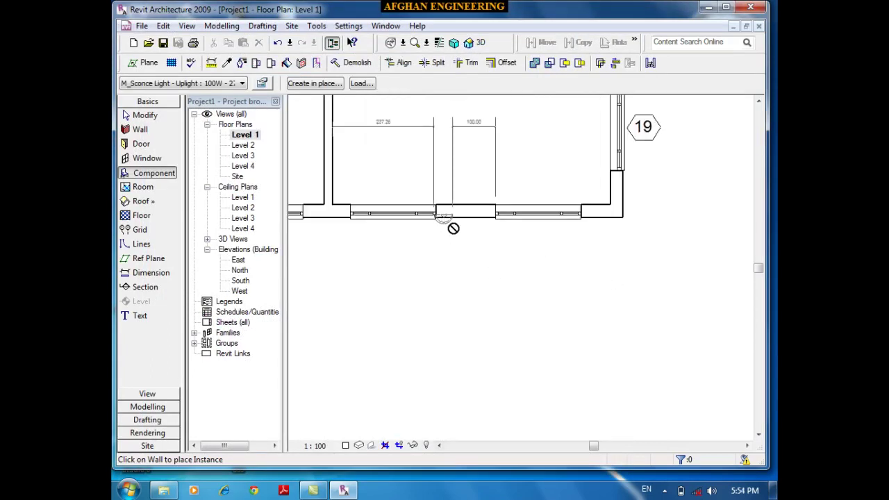
scroll(455, 228, "up", 2)
scroll(460, 227, "up", 1)
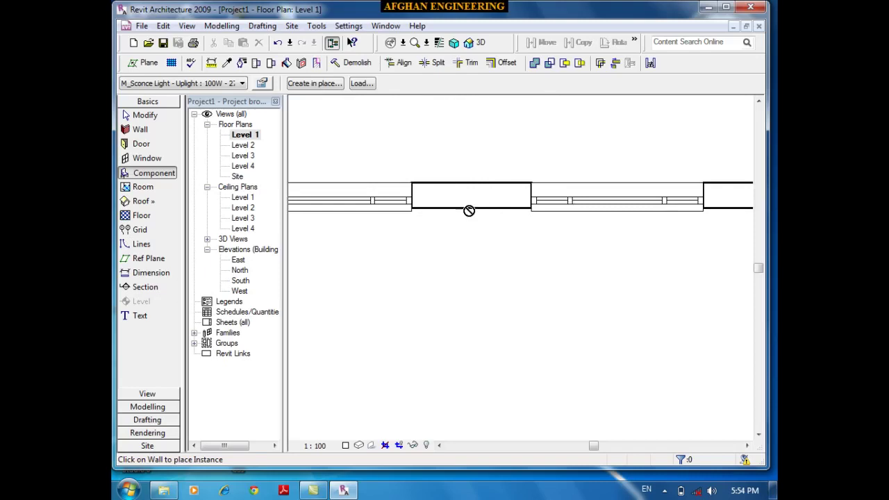
left_click(471, 217)
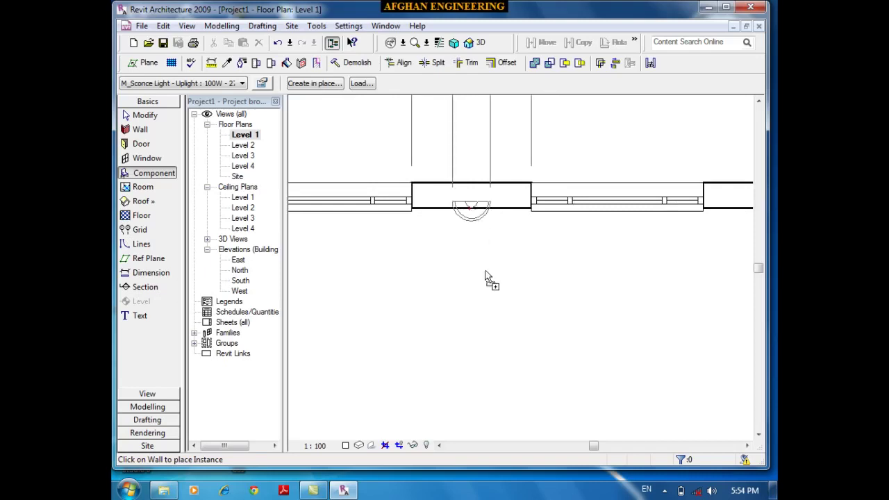
Place two more uplight sconces inside the large room, on the same wall's inner face and on the partition opposite
scroll(473, 303, "down", 3)
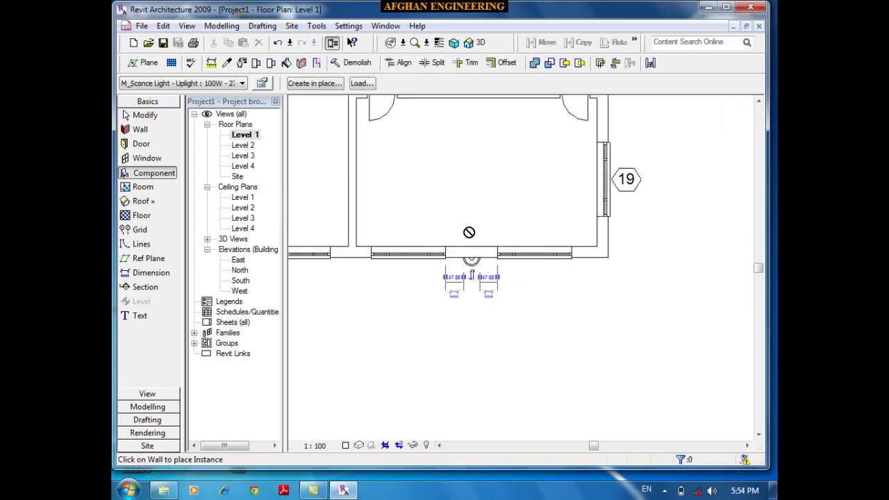
key("space")
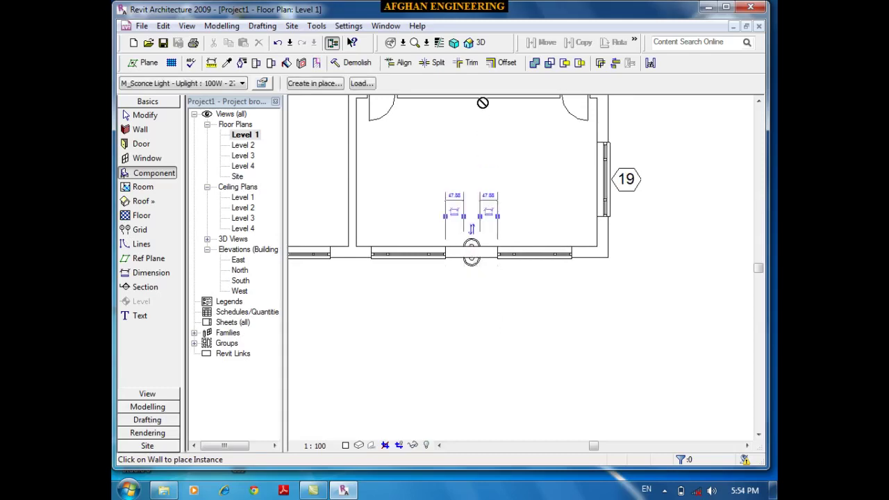
left_click(482, 102)
key("Escape")
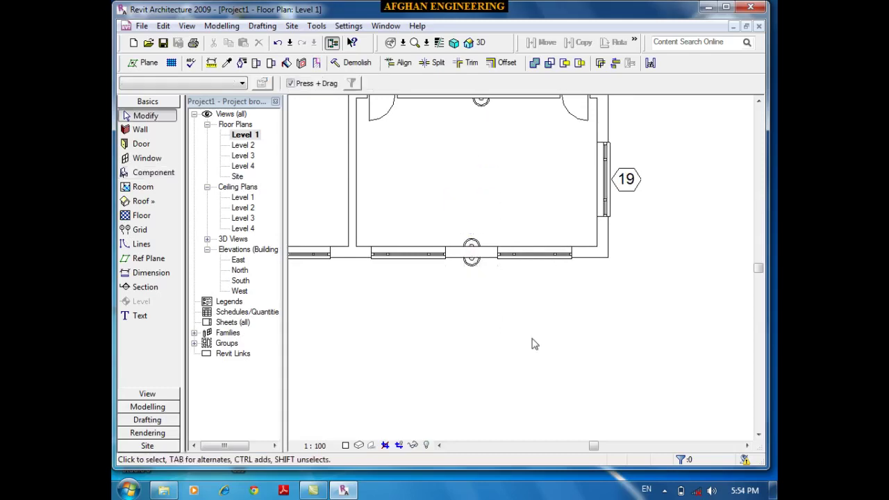
Examine the outside and inside sconces on the house walls in the 3D view
left_click(472, 43)
scroll(409, 347, "up", 8)
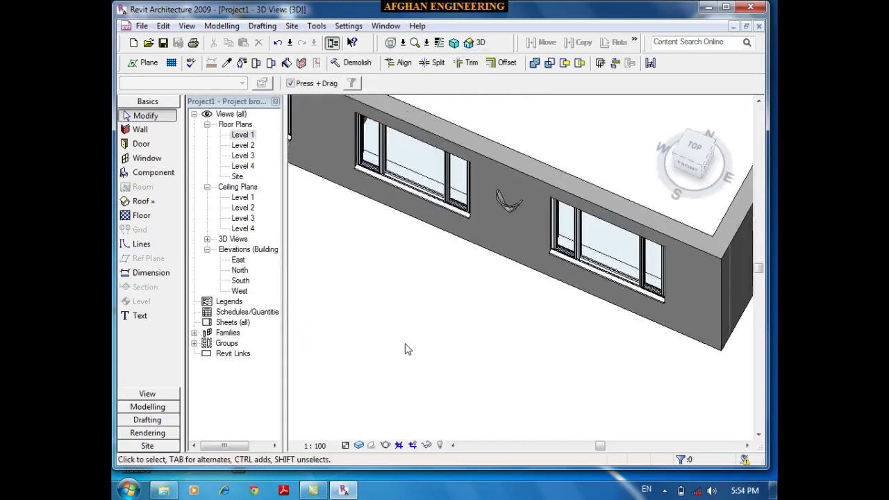
scroll(593, 333, "down", 2)
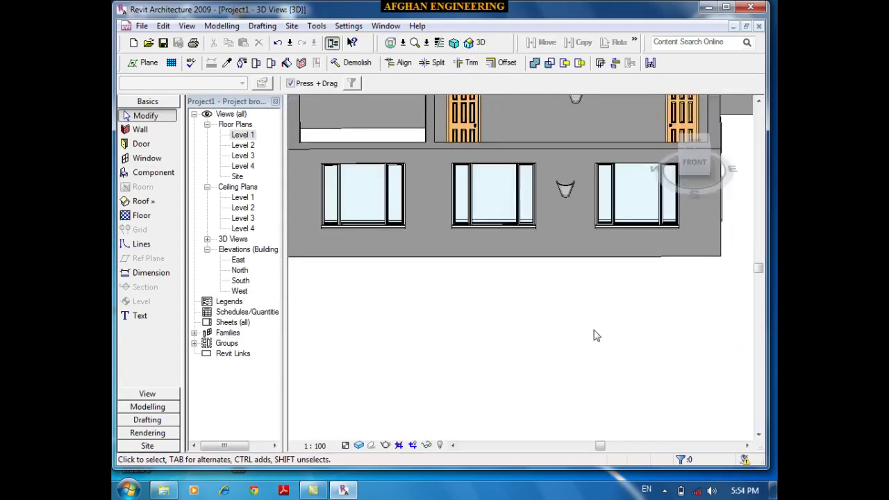
mouse_move(593, 333)
middle_mouse_down("shift")
mouse_move(646, 313)
mouse_move(583, 317)
mouse_move(592, 318)
middle_mouse_up("shift")
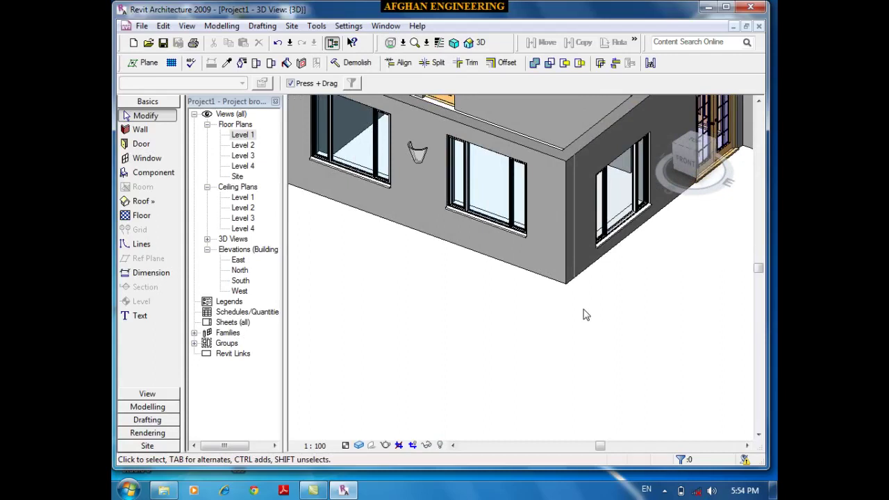
Check the outside sconce's element properties, including its Elevation, and view the whole house with its fixtures in 3D
left_click(418, 154)
left_click(267, 83)
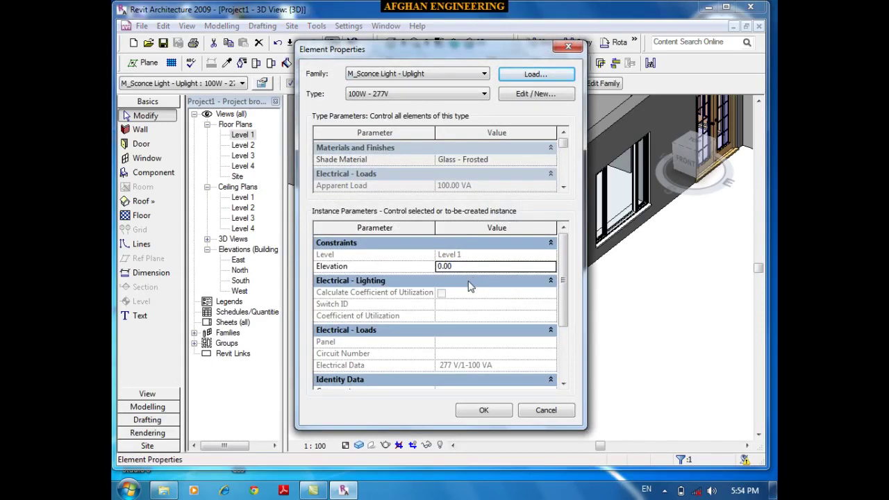
left_click(568, 46)
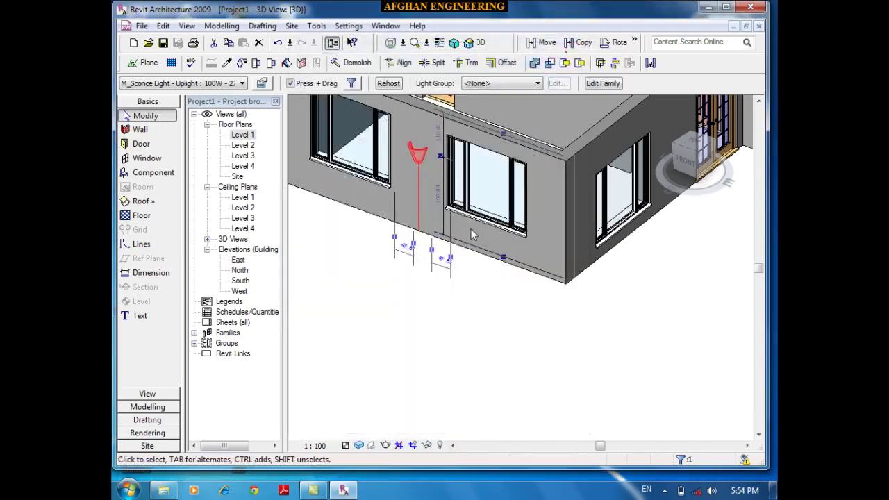
left_click(486, 303)
scroll(470, 377, "down", 5)
middle_click_drag(462, 387, 586, 380, "shift")
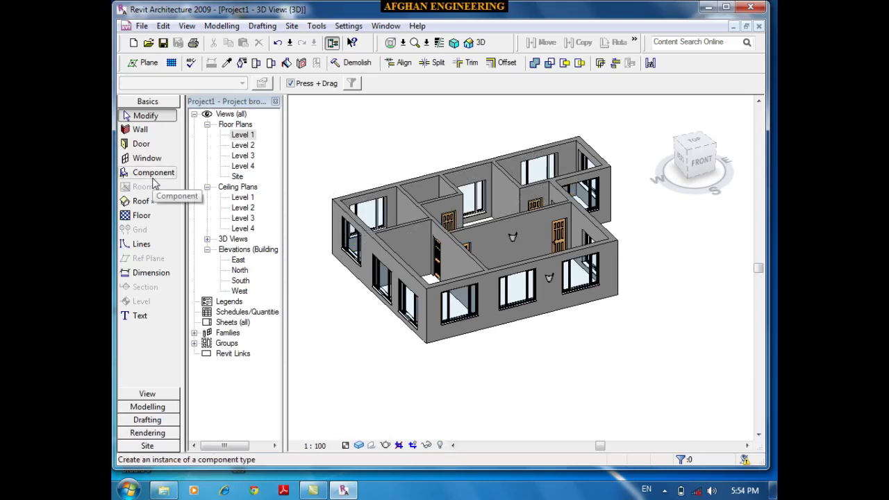
Open the Level 1 floor plan and place a tagged room in the large room with the sconces
double_click(251, 136)
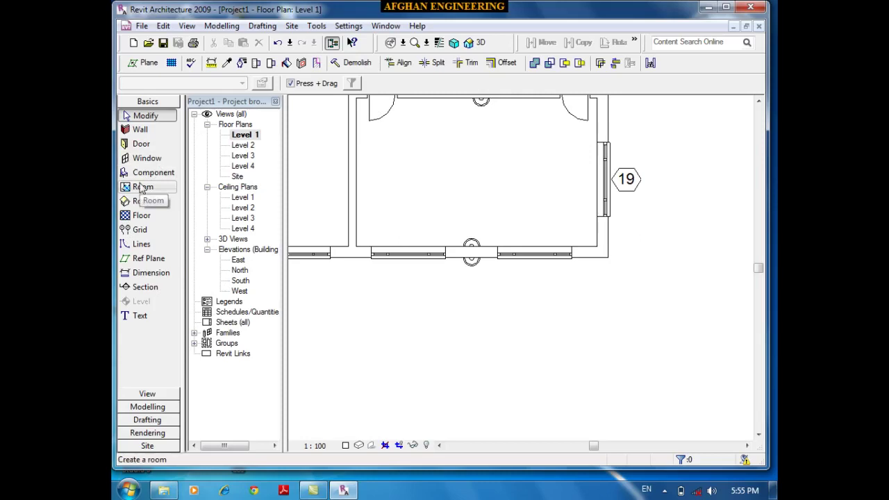
left_click(142, 187)
scroll(525, 392, "down", 2)
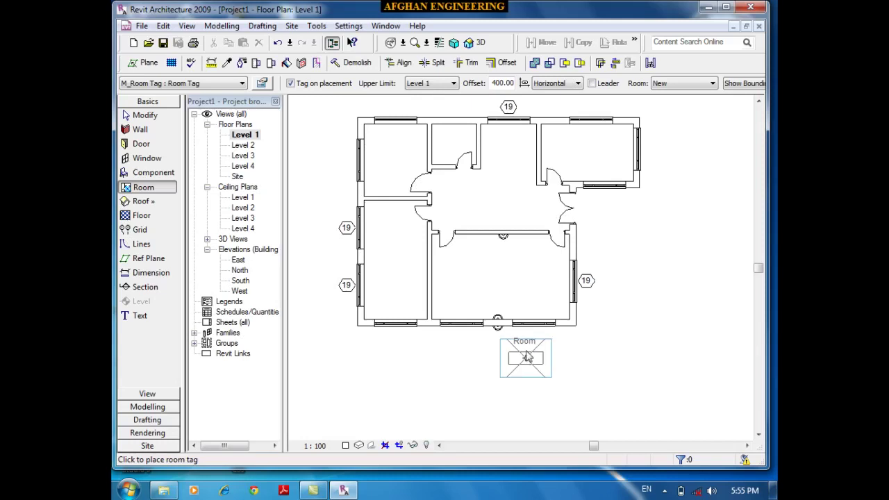
scroll(501, 283, "up", 2)
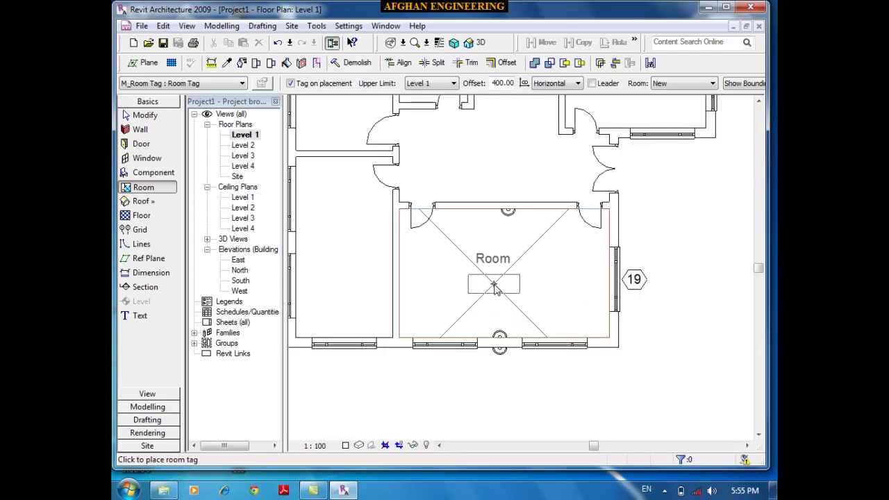
left_click(494, 288)
scroll(497, 305, "up", 2)
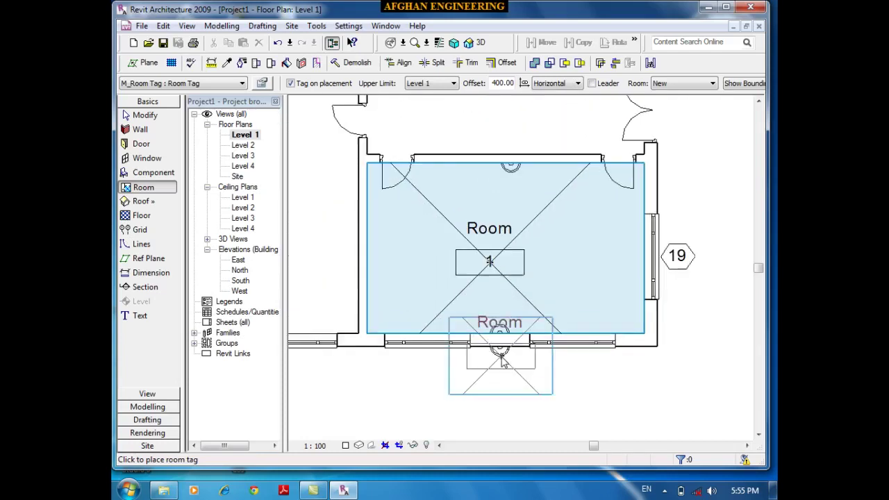
key("Escape")
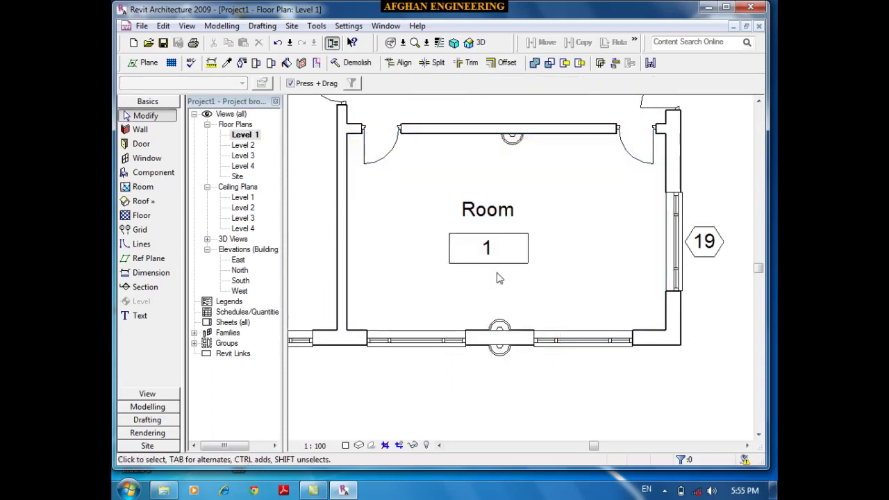
double_click(470, 217)
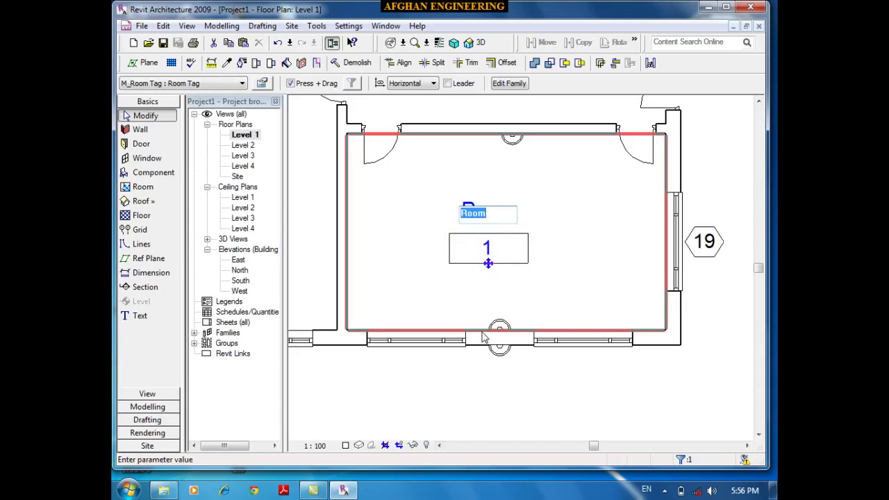
left_click(429, 398)
scroll(776, 163, "down", 2)
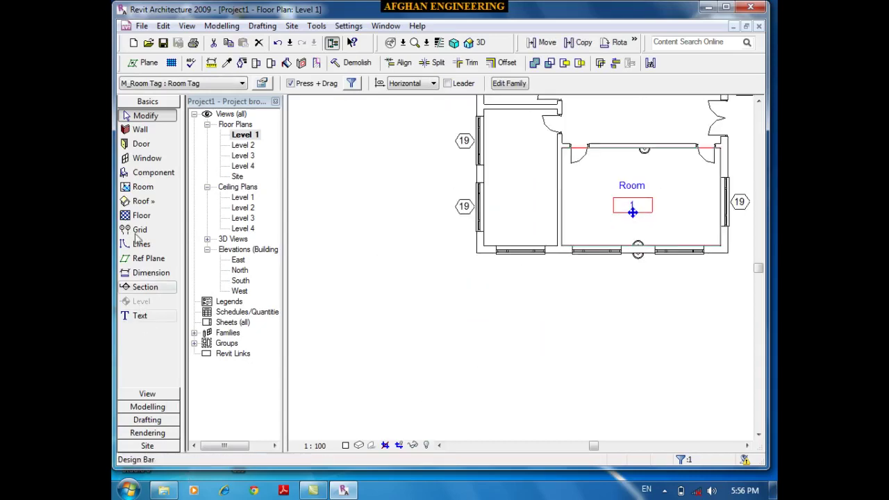
Place tagged rooms in the space west of the large room and in the central hall
left_click(142, 186)
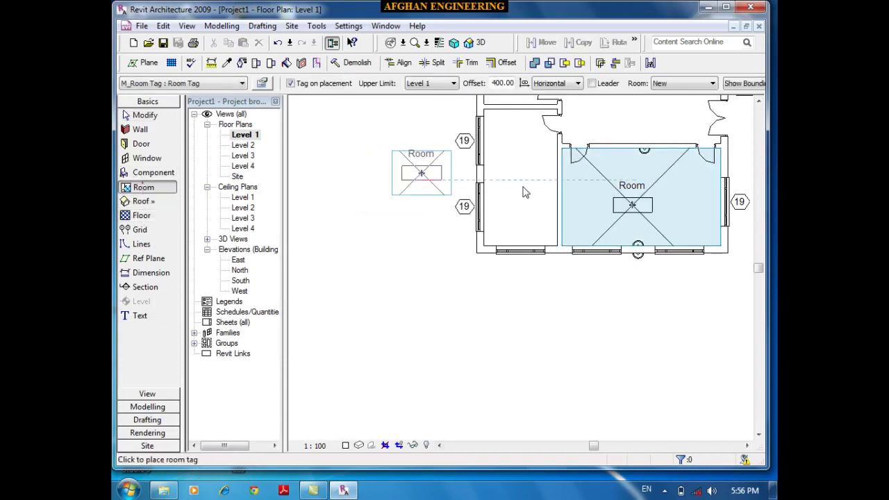
scroll(378, 431, "down", 2)
scroll(576, 222, "up", 4)
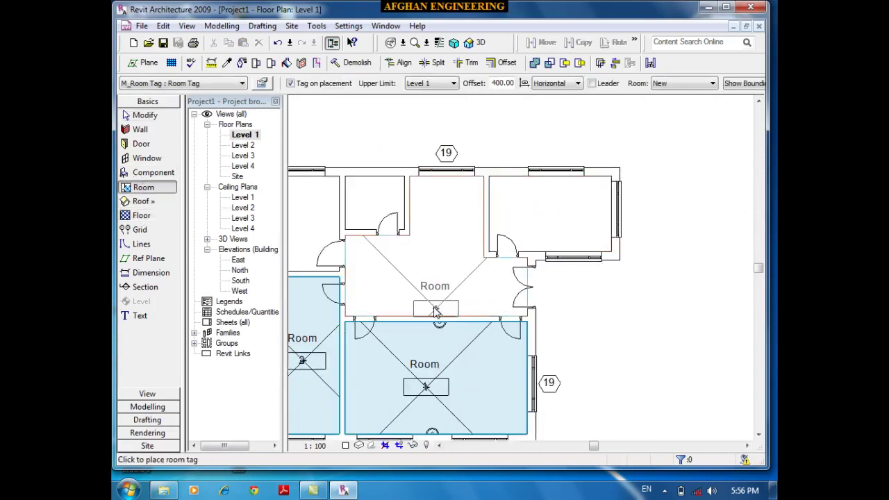
left_click(445, 263)
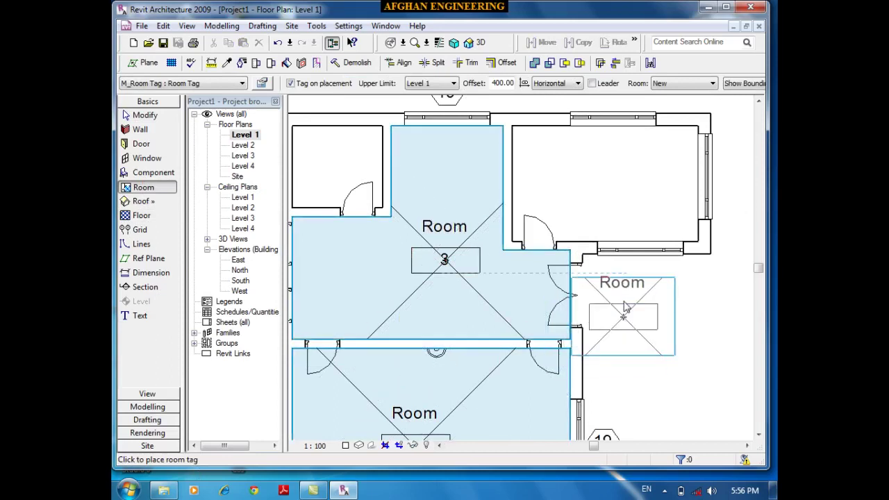
Place tagged rooms in the northeast corner room and in the small room northwest of the hall
scroll(545, 177, "down", 1)
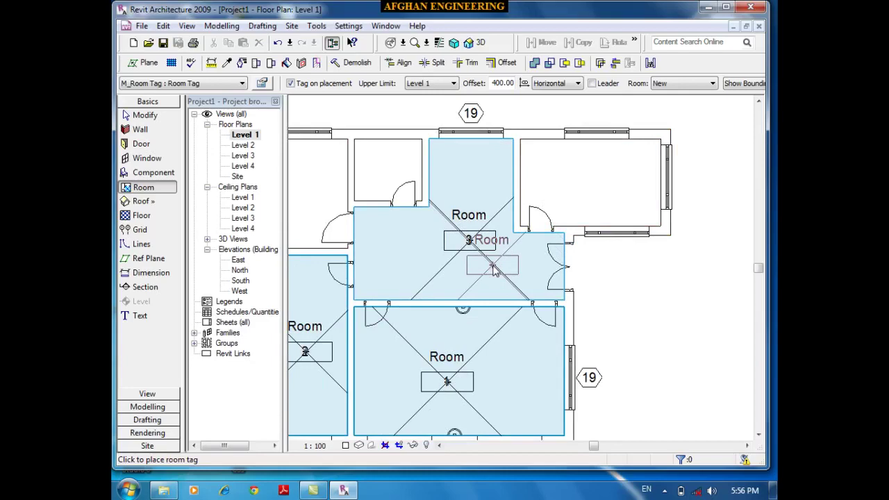
scroll(479, 201, "down", 1)
scroll(489, 229, "up", 1)
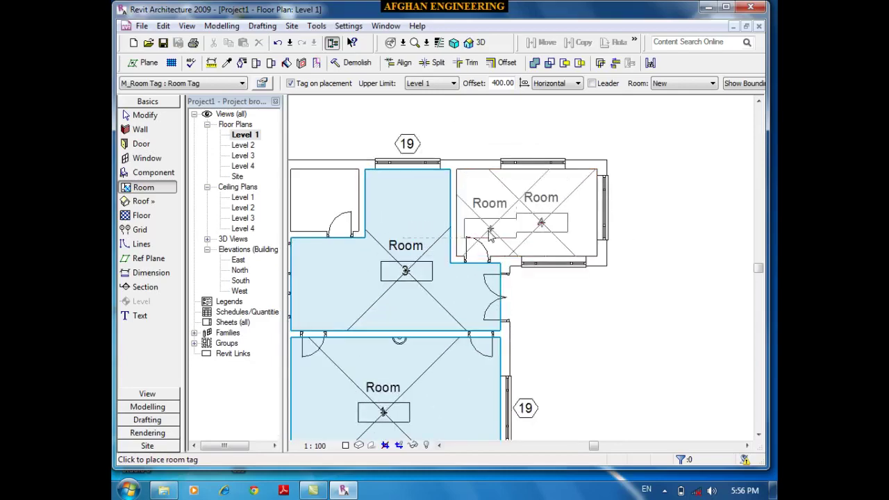
left_click(489, 235)
scroll(625, 153, "down", 1)
scroll(361, 197, "up", 2)
left_click(427, 179)
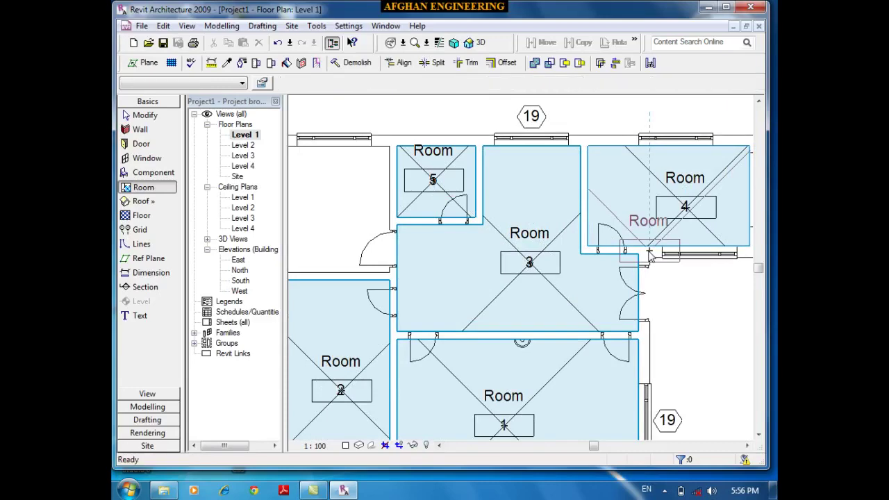
Set the room tag type to M_Room Tag : Room Tag With Area and place a tagged room in the large room with the sconces
scroll(649, 253, "down", 3)
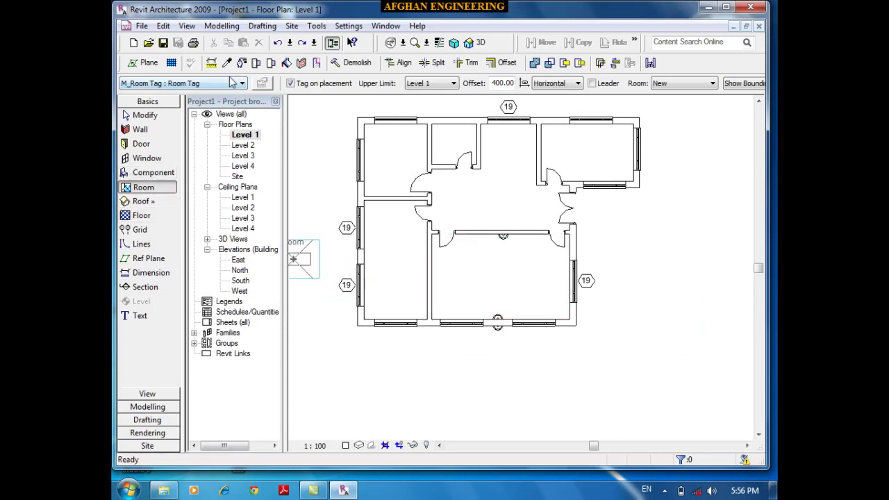
left_click(179, 84)
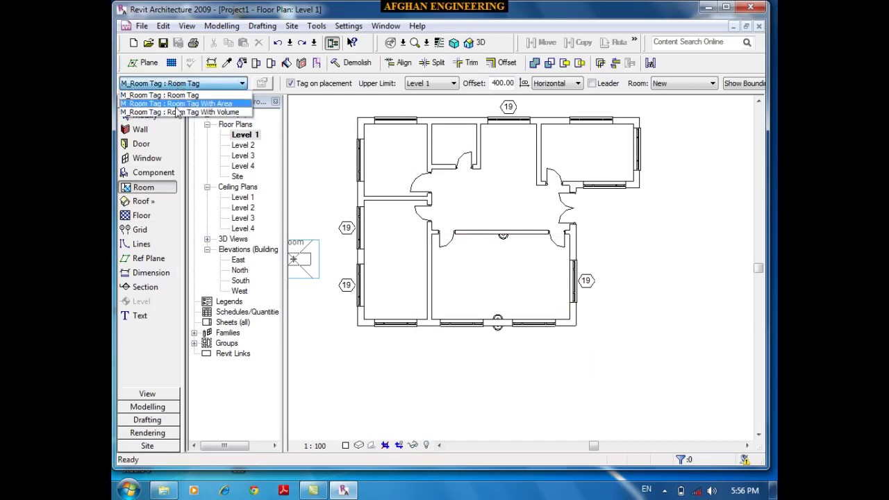
left_click(176, 105)
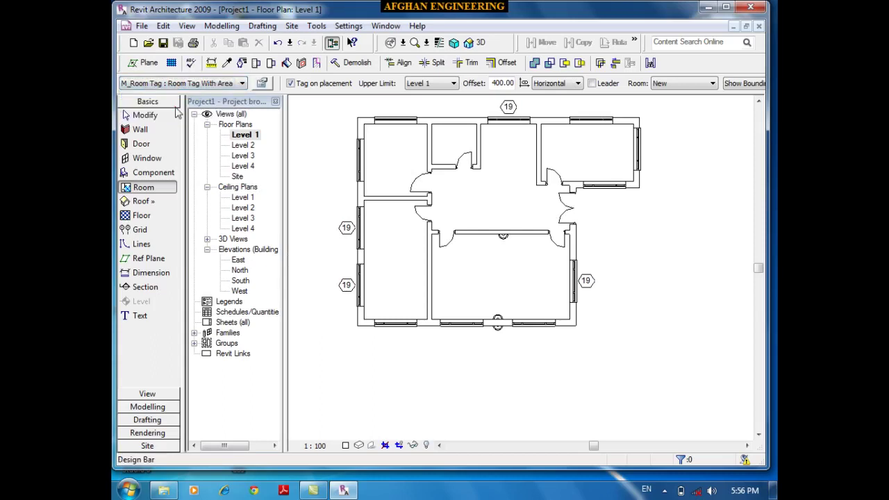
scroll(517, 281, "up", 3)
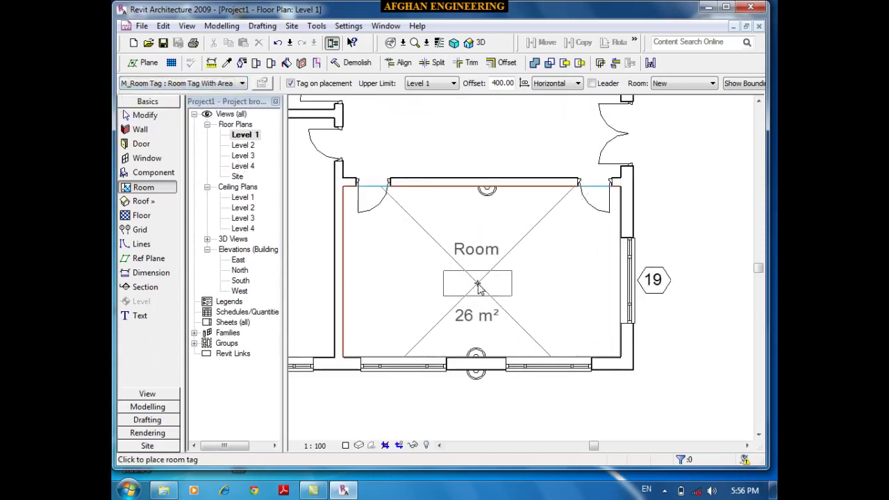
left_click(478, 282)
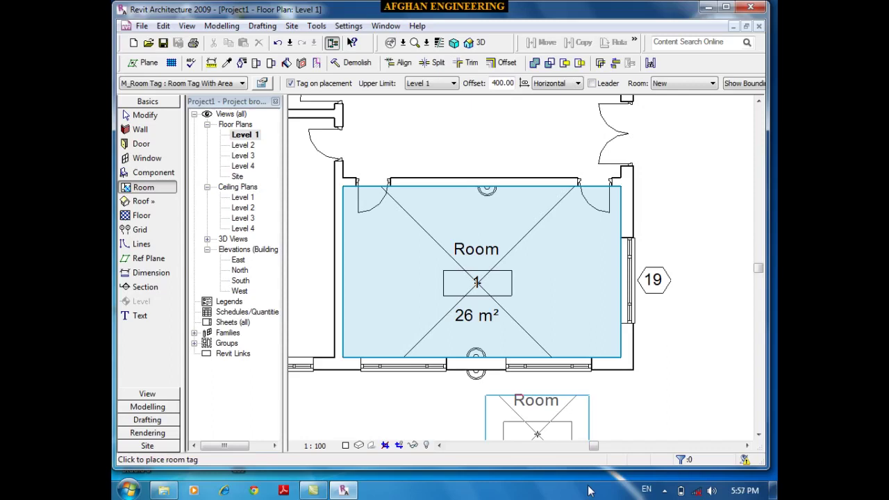
Place area-tagged rooms in the space west of the large room and in the northwest corner room
scroll(746, 396, "down", 2)
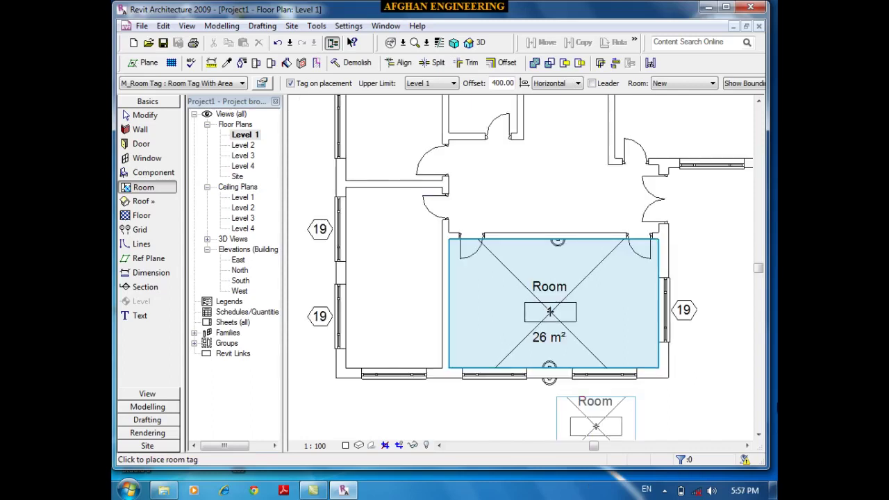
left_click(383, 287)
scroll(410, 202, "down", 1)
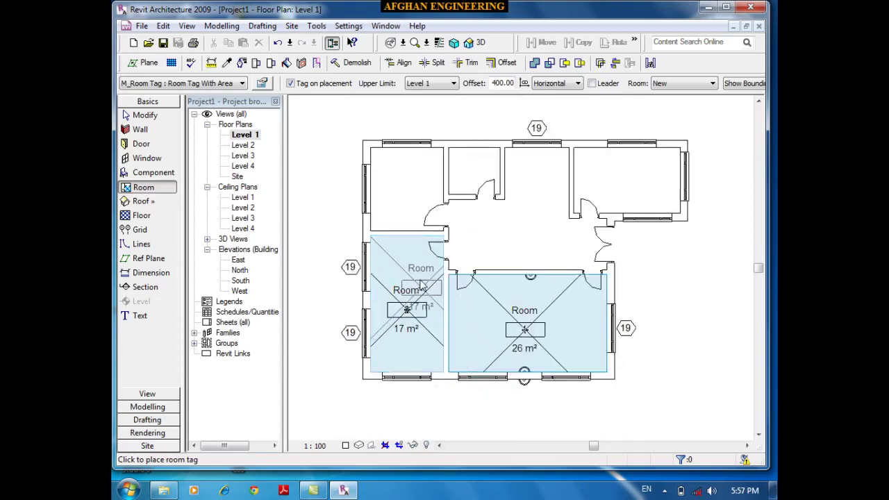
scroll(409, 201, "up", 2)
left_click(405, 196)
scroll(476, 170, "up", 2)
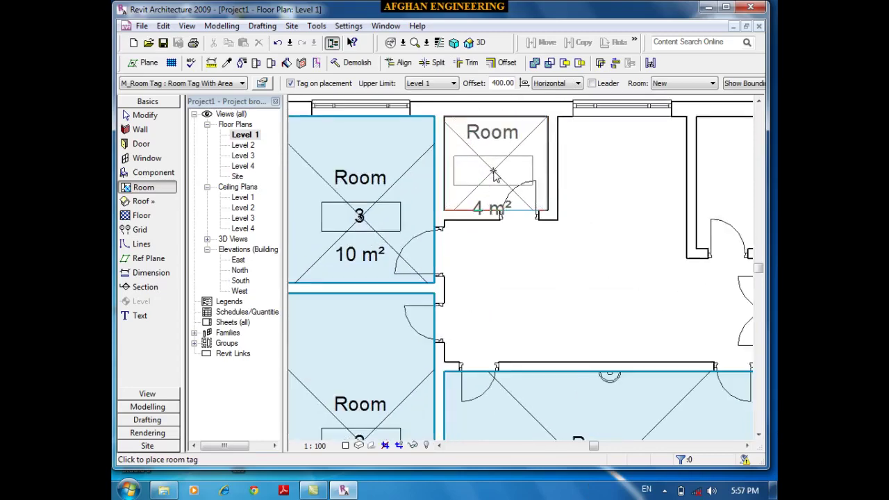
Place area-tagged rooms in the small room northwest of the hall, the central hall and the northeast corner room
left_click(495, 160)
left_click(634, 281)
scroll(634, 282, "down", 2)
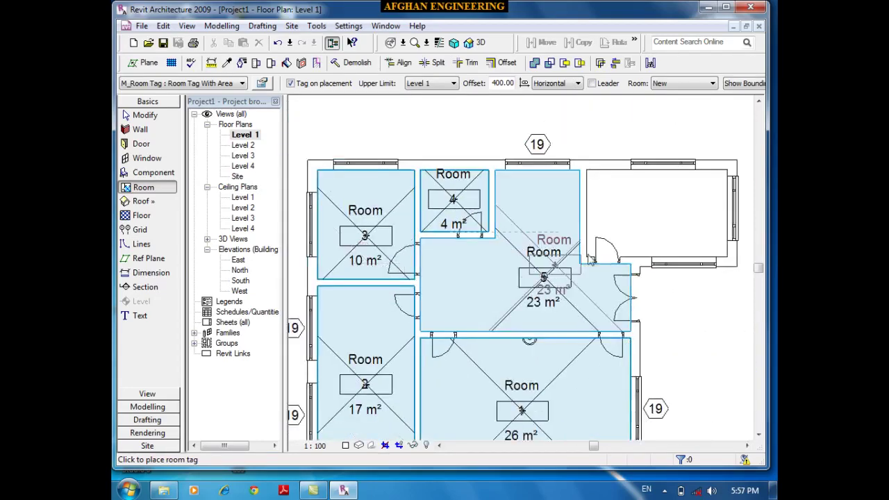
scroll(694, 250, "up", 2)
left_click(660, 208)
scroll(391, 210, "down", 2)
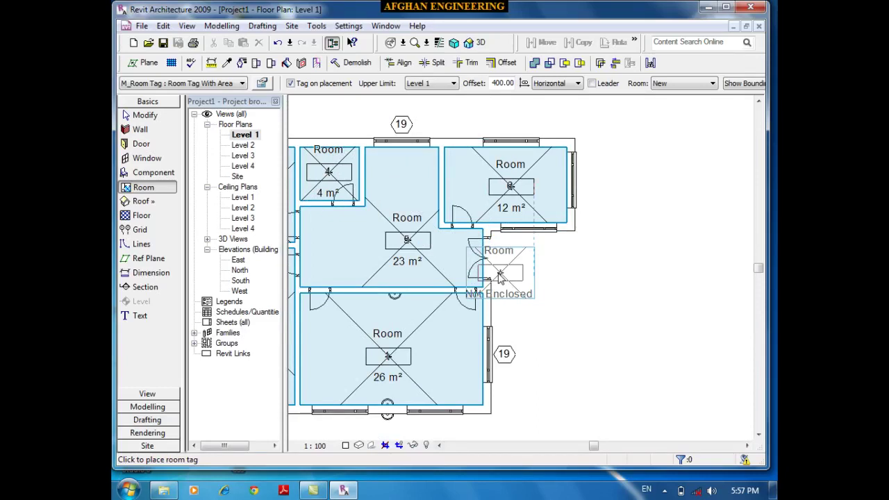
key("Escape")
Draw four chained Generic - 200mm wall segments zigzagging eastward from a point southeast of the house
scroll(410, 216, "down", 5)
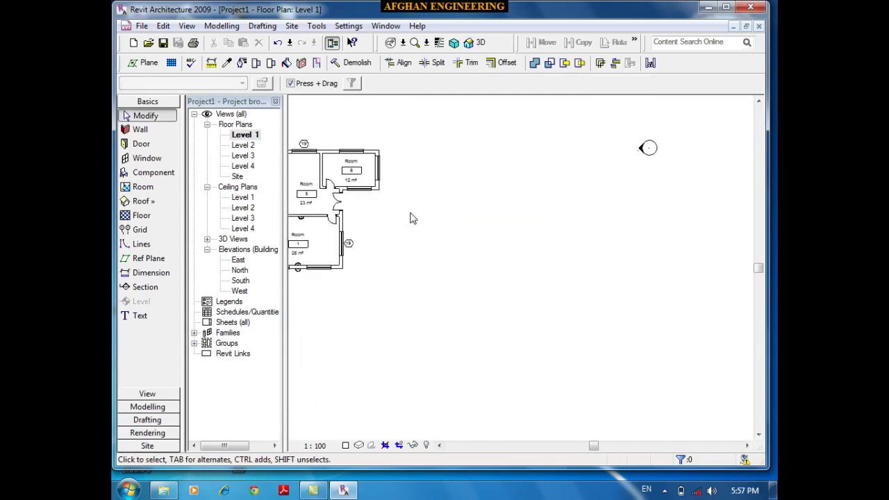
left_click(141, 129)
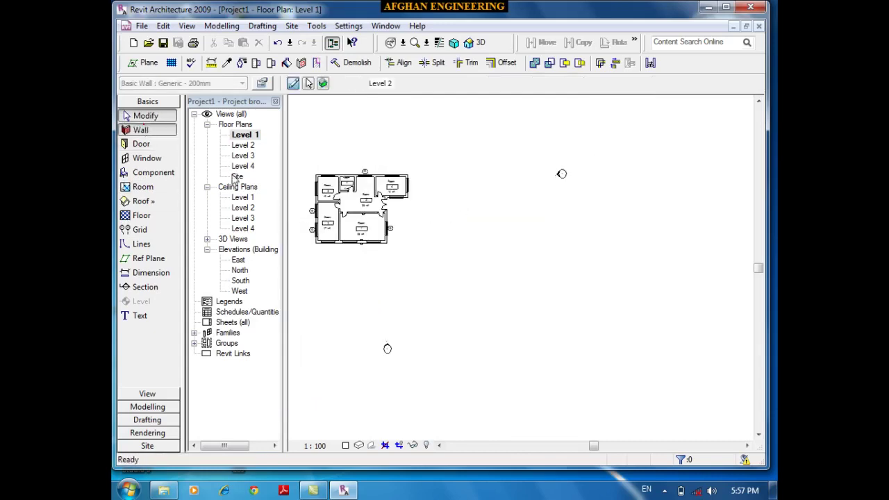
scroll(530, 295, "down", 2)
middle_click_drag(529, 295, 463, 299)
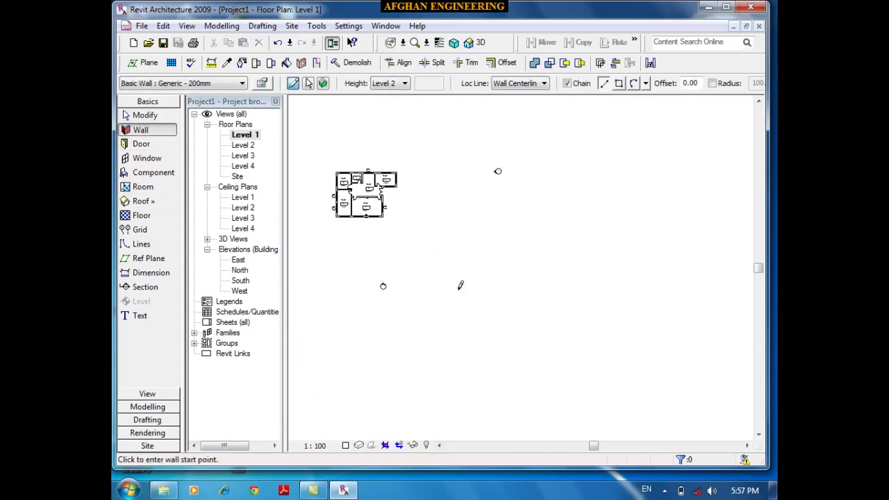
left_click(422, 272)
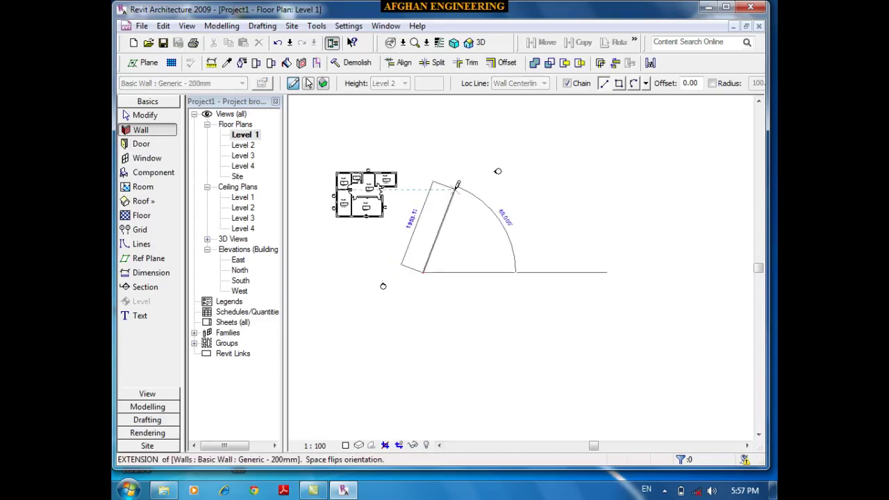
left_click(455, 189)
left_click(651, 248)
left_click(736, 120)
left_click(744, 296)
Continue the wall chain with six more segments back west, closing the irregular outline at its starting point
scroll(550, 243, "down", 1)
left_click(579, 304)
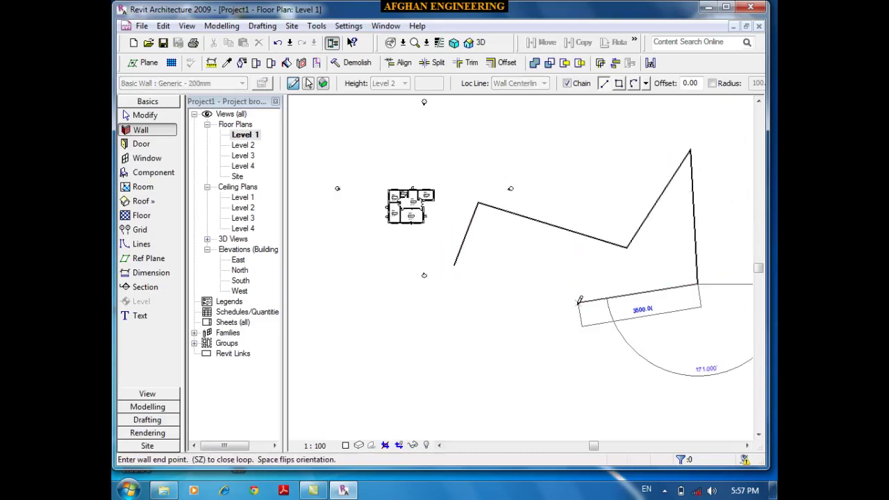
left_click(524, 375)
left_click(448, 398)
left_click(383, 355)
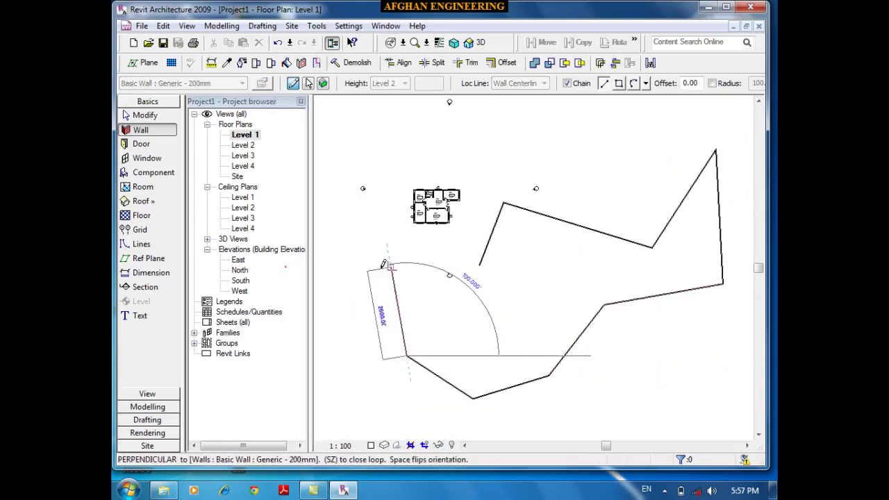
left_click(355, 267)
scroll(451, 261, "up", 2)
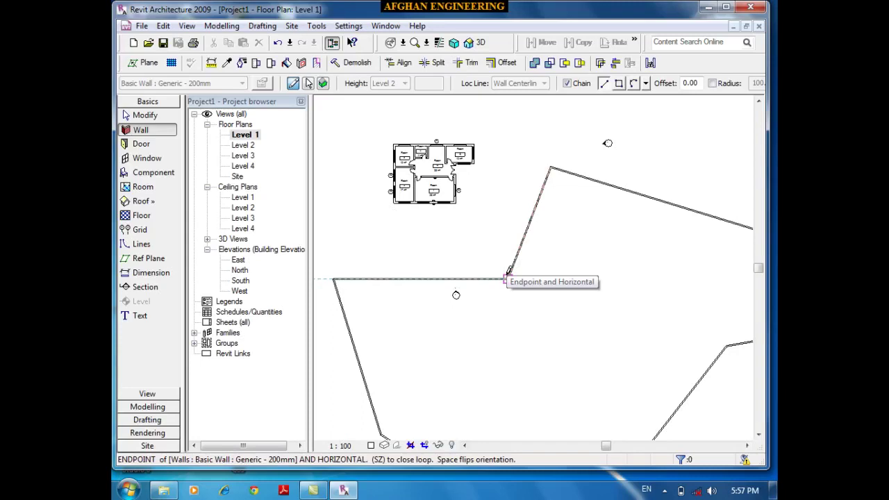
left_click(507, 279)
scroll(452, 217, "down", 2)
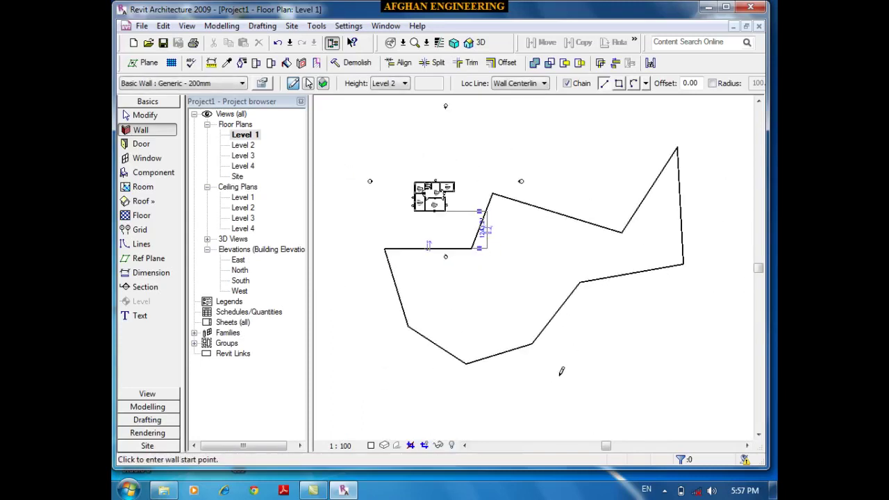
key("Escape")
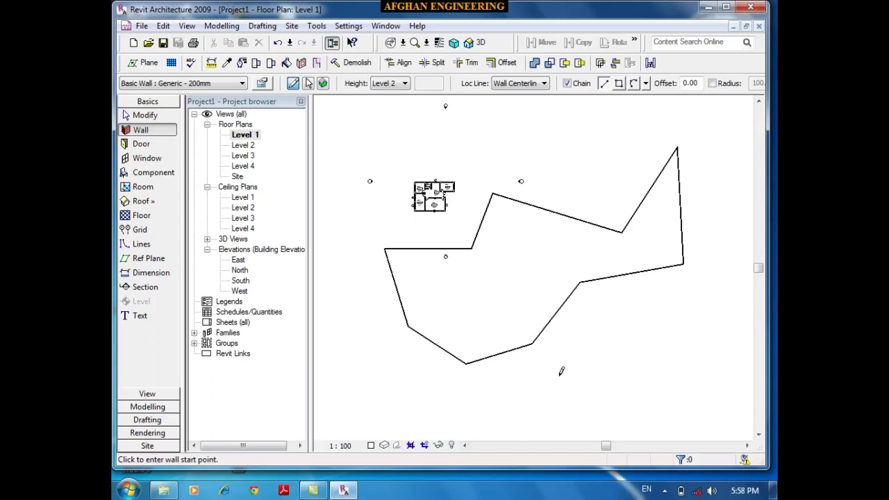
Place an area-tagged room inside the large irregular wall enclosure
left_click(143, 188)
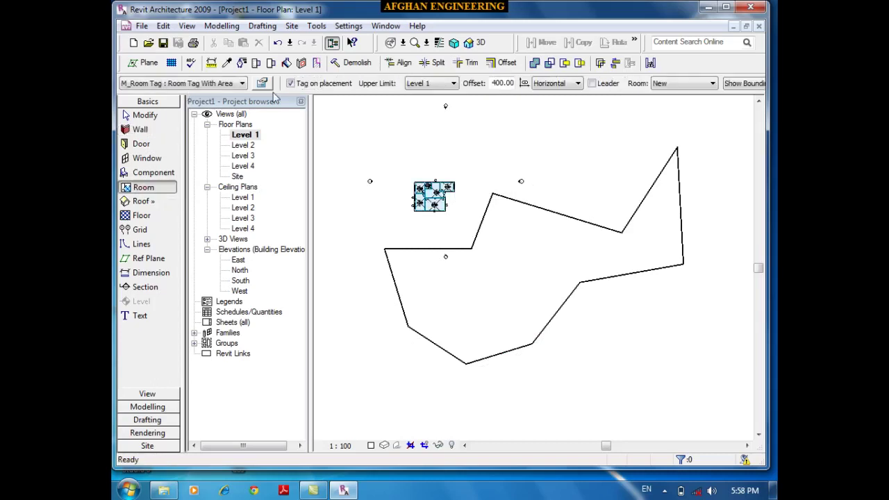
scroll(520, 276, "up", 3)
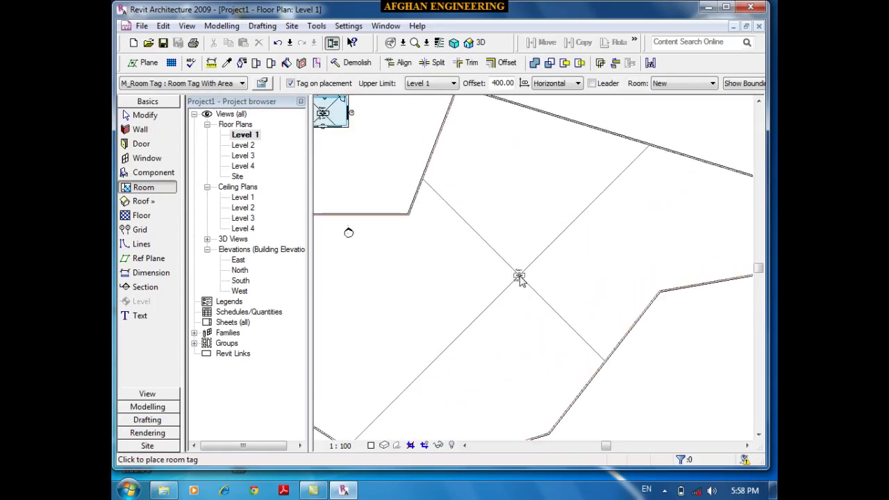
left_click(519, 277)
scroll(521, 307, "up", 3)
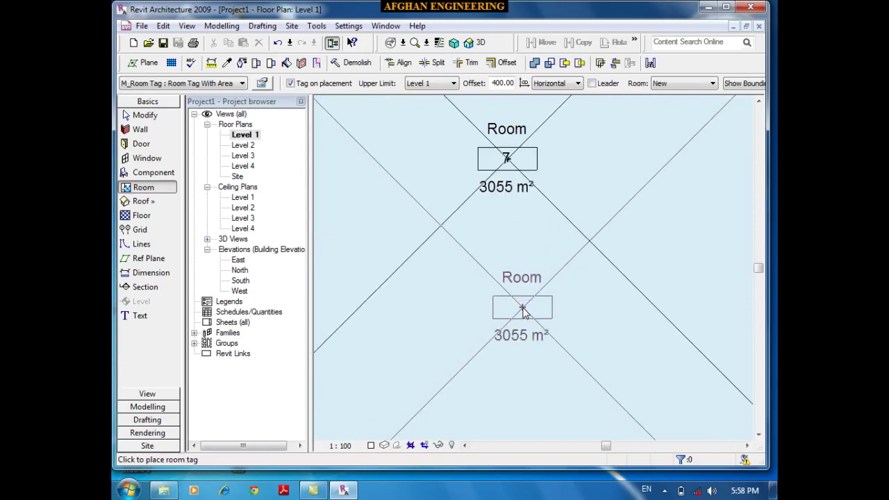
key("Escape")
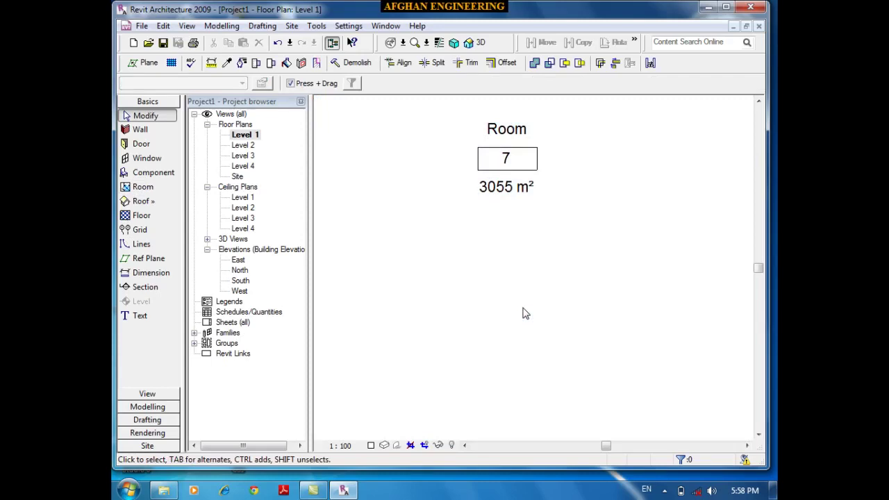
Set the project's area units to round to 2 decimal places in square meters
left_click(348, 26)
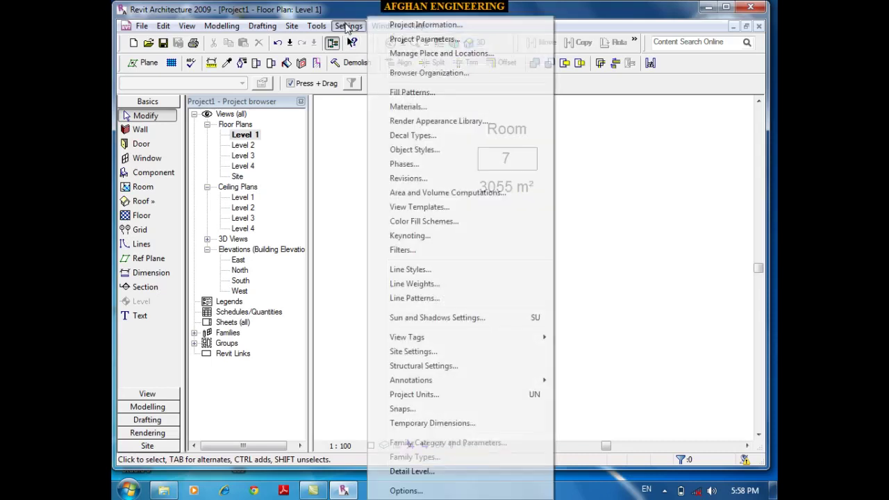
left_click(415, 394)
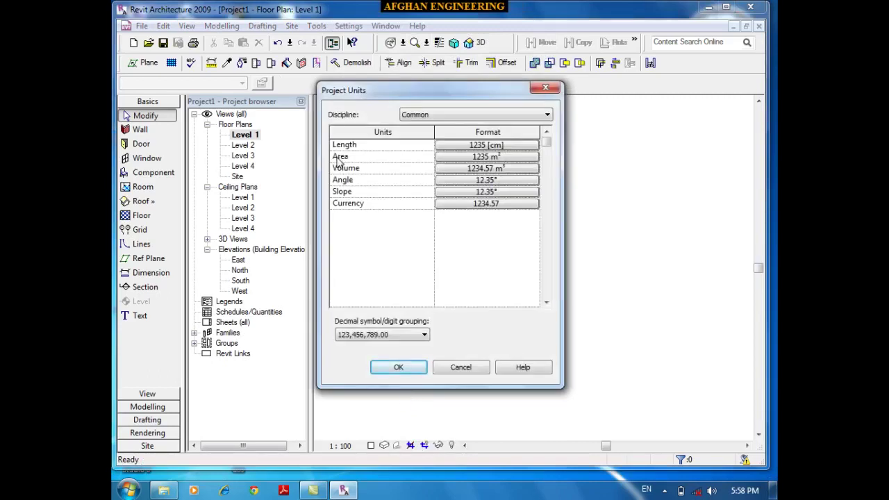
left_click(496, 158)
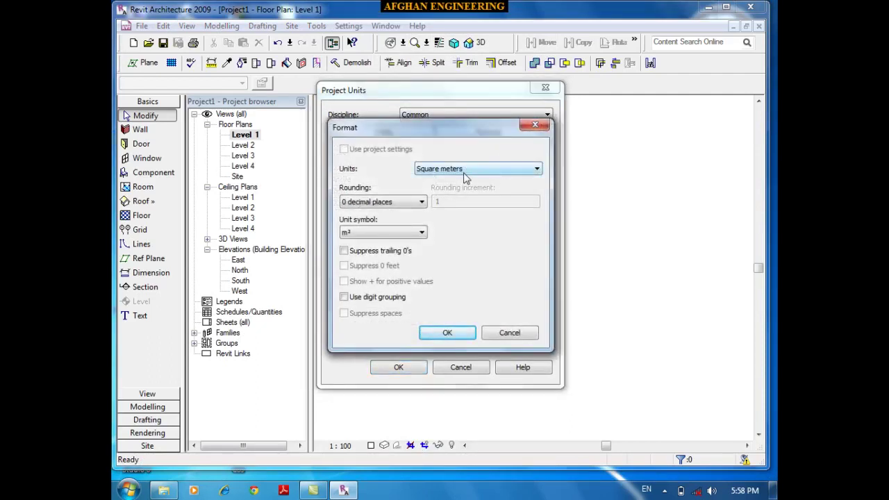
left_click(381, 206)
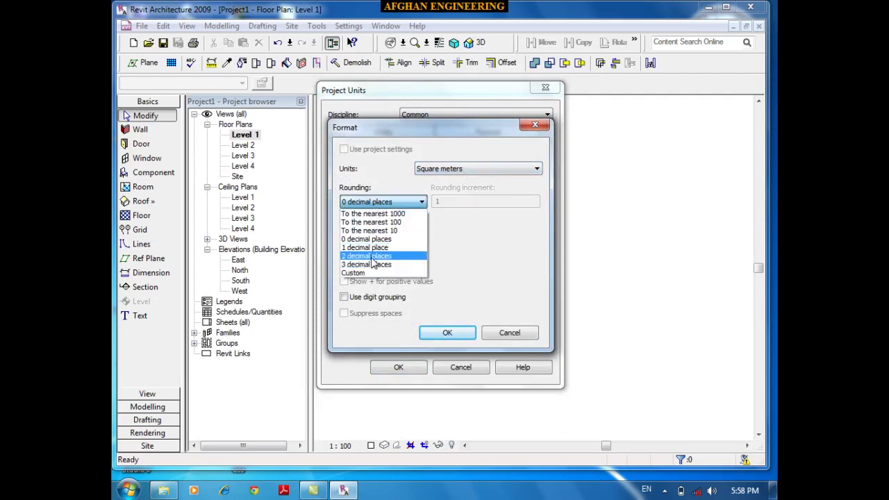
left_click(373, 257)
left_click(447, 332)
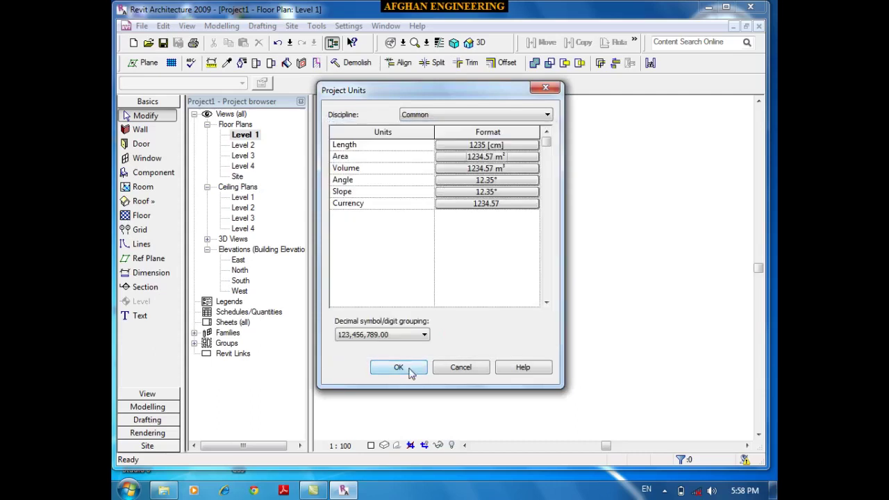
left_click(410, 373)
Examine the area values on the room tags in the irregular enclosure and throughout the house
scroll(486, 264, "up", 2)
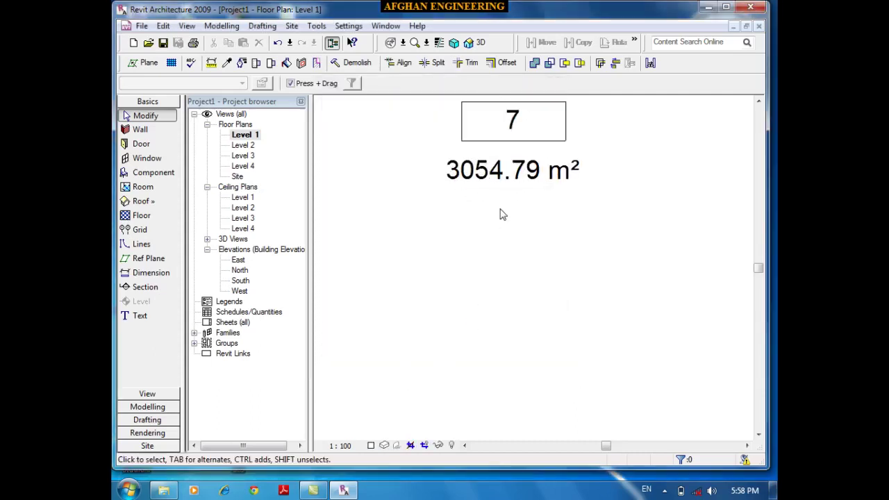
scroll(503, 214, "down", 5)
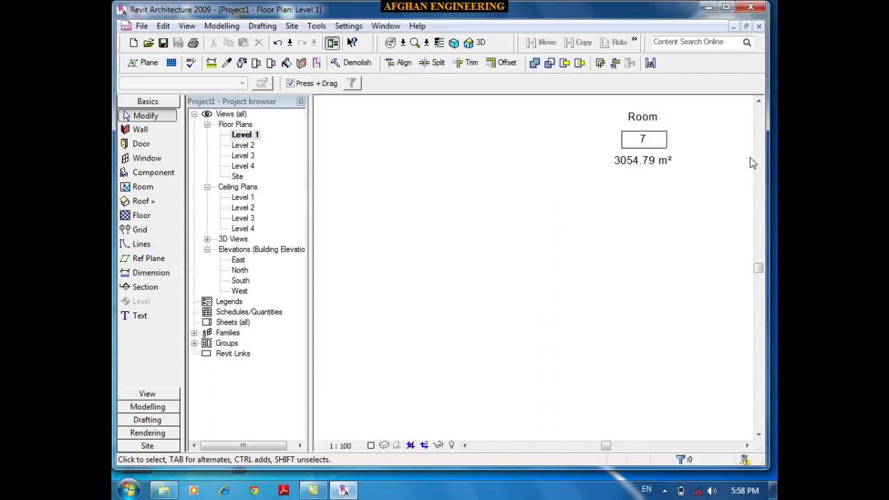
scroll(550, 192, "up", 6)
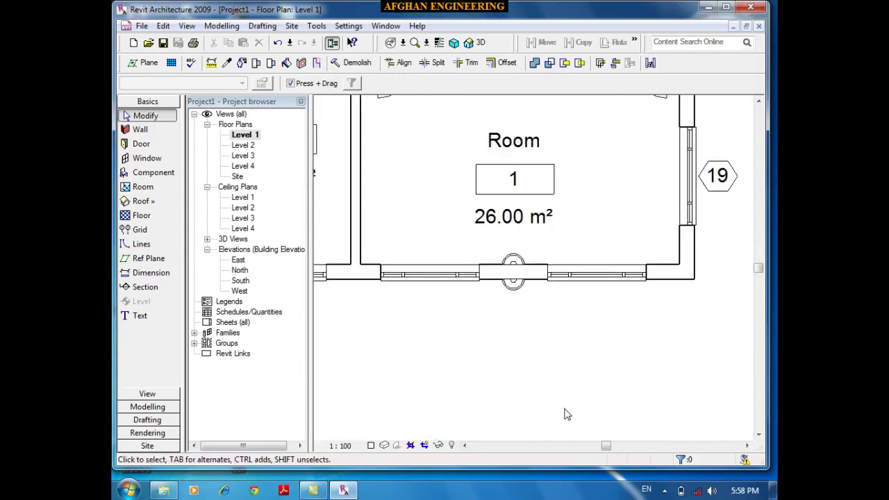
scroll(597, 272, "down", 2)
scroll(417, 232, "up", 2)
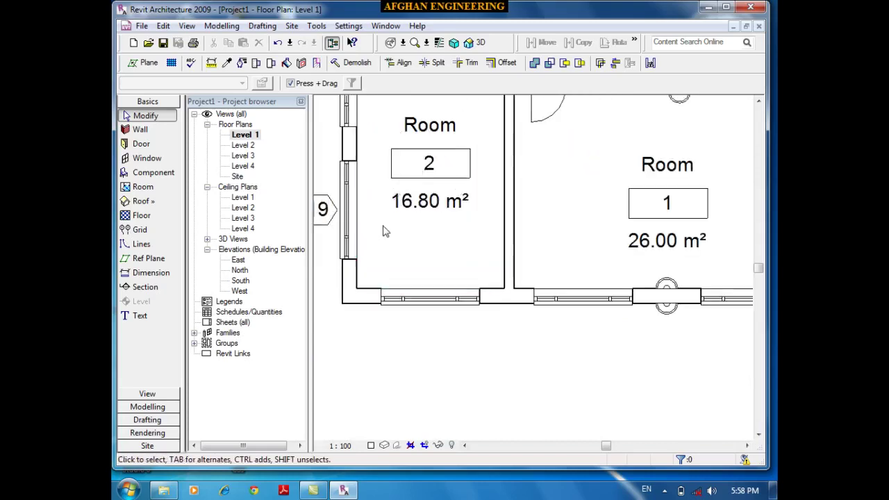
scroll(440, 361, "down", 4)
scroll(435, 123, "up", 4)
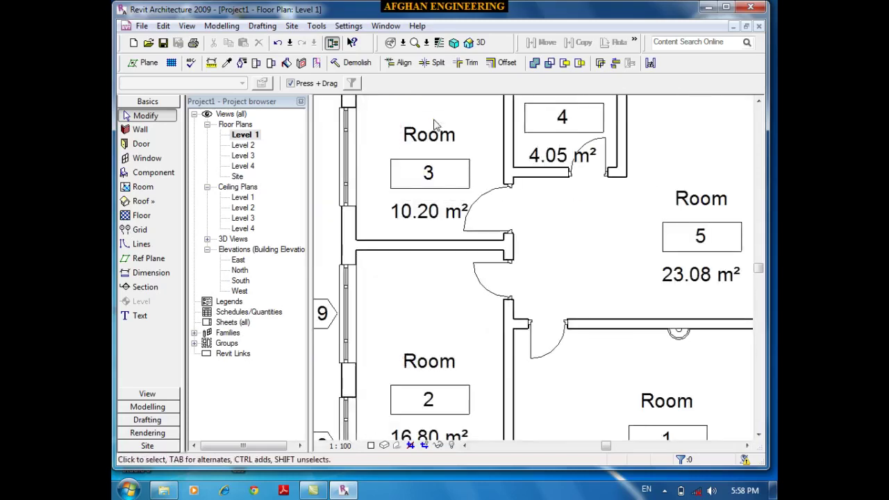
scroll(335, 190, "down", 1)
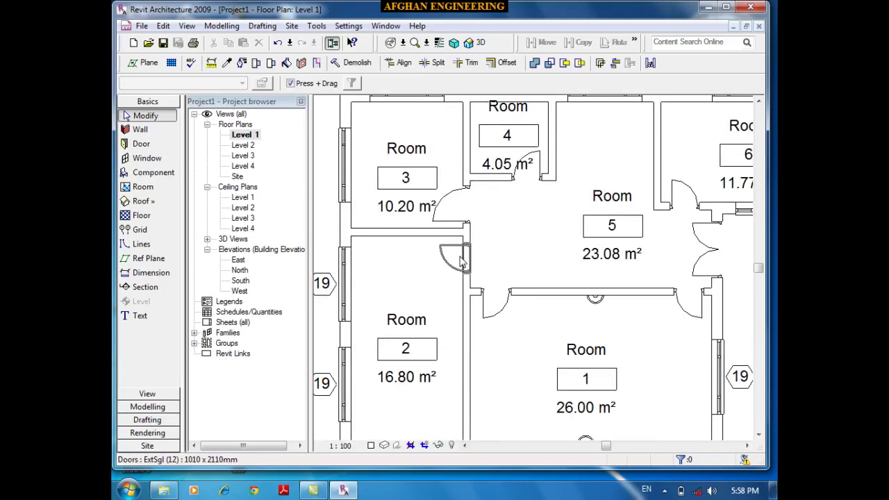
scroll(465, 236, "down", 5)
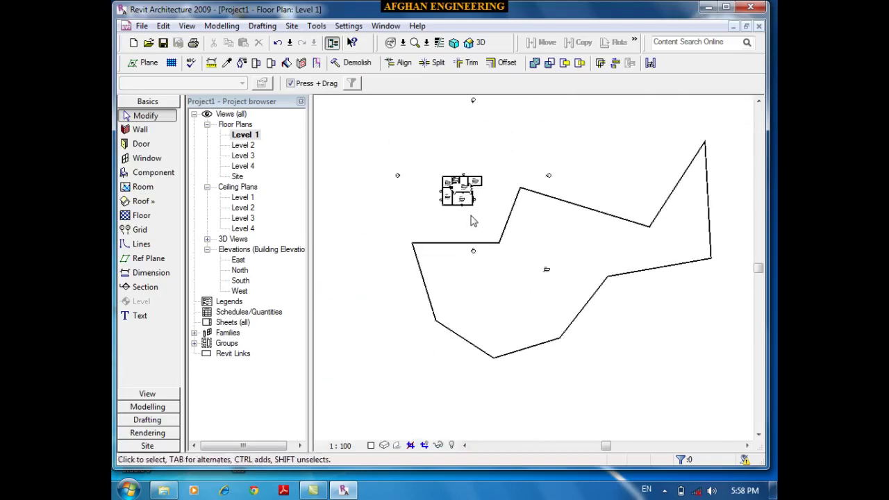
Delete the walls of the large irregular enclosure together with the room inside it
scroll(710, 312, "up", 1)
left_click_drag(764, 308, 571, 148)
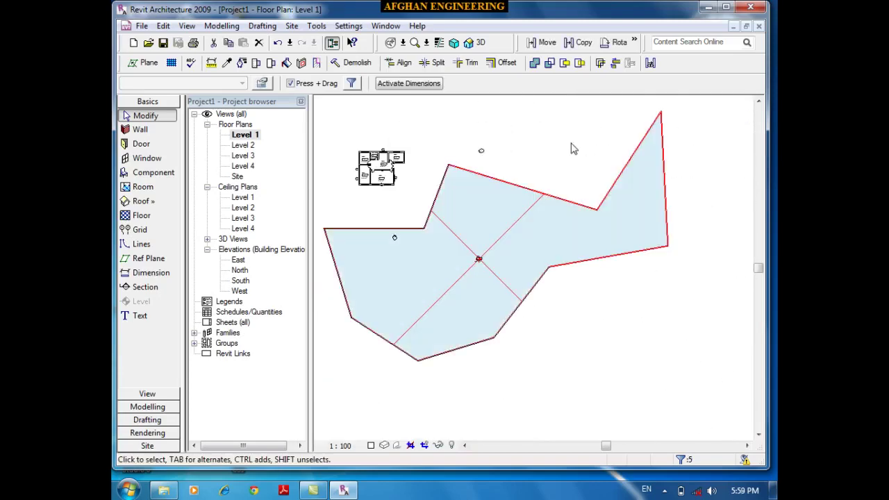
key("Delete")
scroll(452, 224, "up", 2)
left_click_drag(451, 222, 405, 250)
key("Delete")
scroll(609, 416, "down", 1)
left_click_drag(604, 415, 343, 307)
key("Delete")
Undo the recent changes back to the house plan without the irregular enclosure and without any placed rooms
scroll(422, 210, "up", 8)
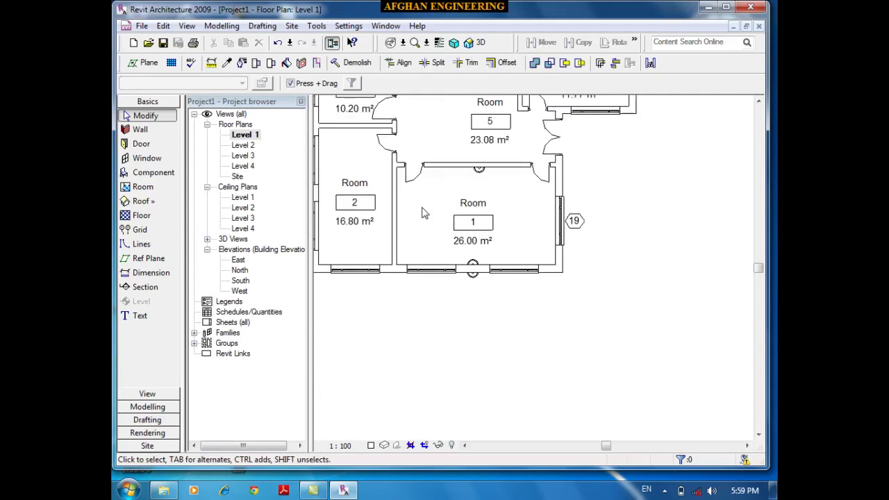
scroll(423, 212, "down", 5)
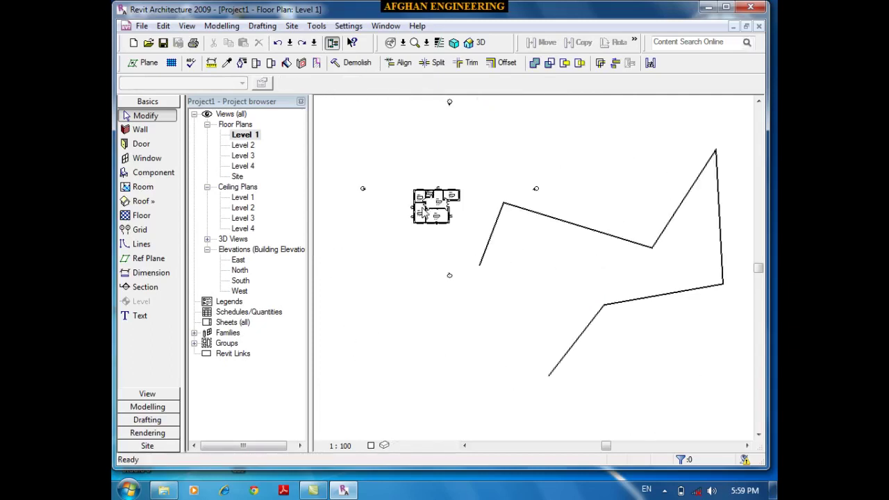
scroll(422, 213, "up", 6)
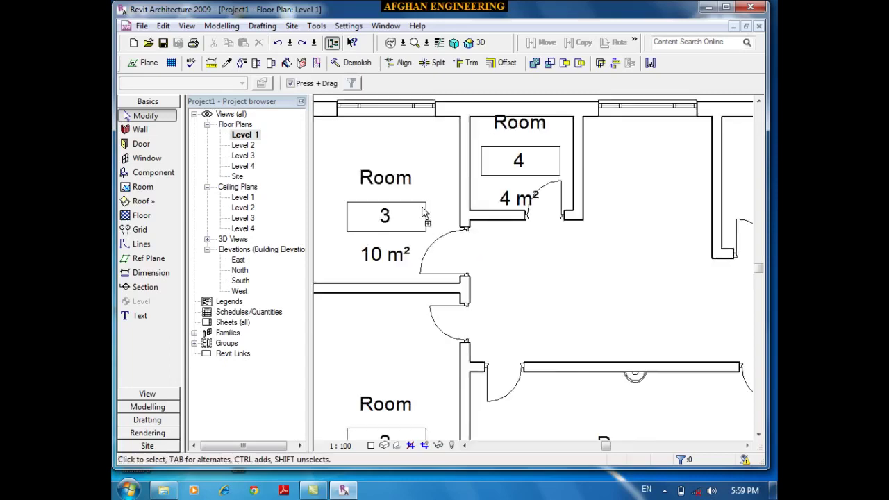
scroll(422, 213, "down", 5)
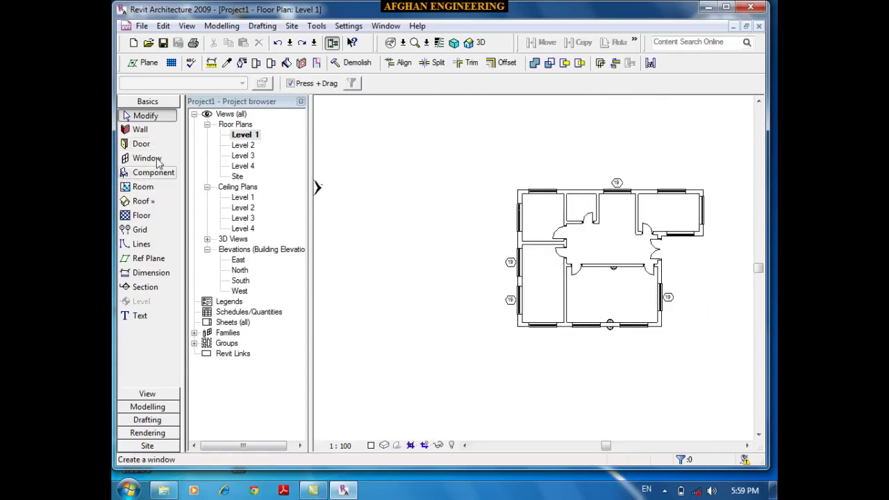
Place a room in the large southern room using the M_Room Tag : Room Tag With Volume type
left_click(143, 187)
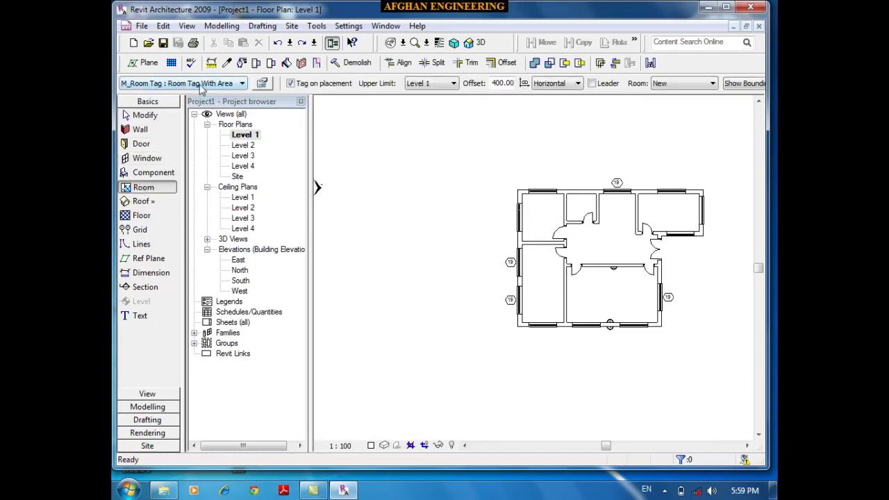
left_click(204, 84)
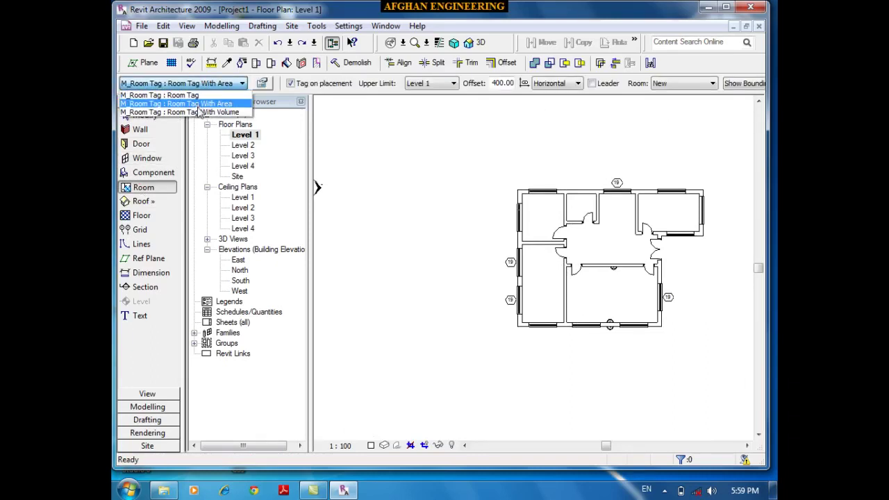
left_click(199, 112)
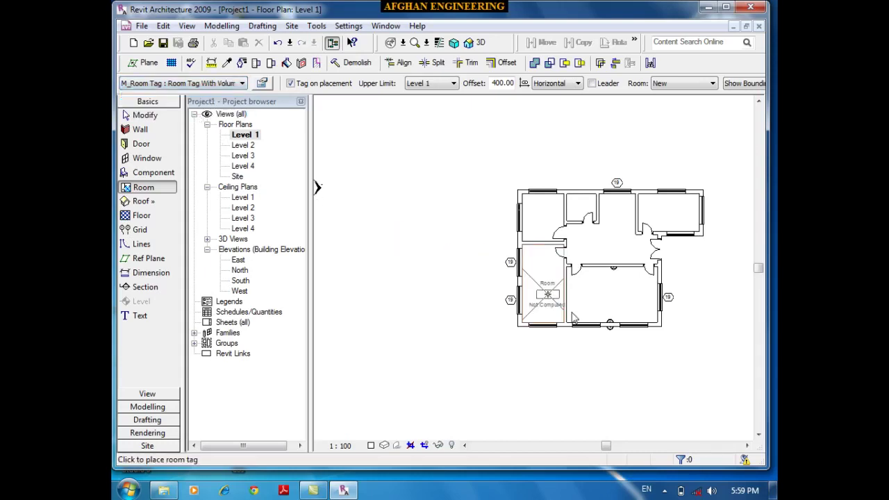
middle_click_drag(690, 338, 595, 308)
scroll(595, 308, "up", 5)
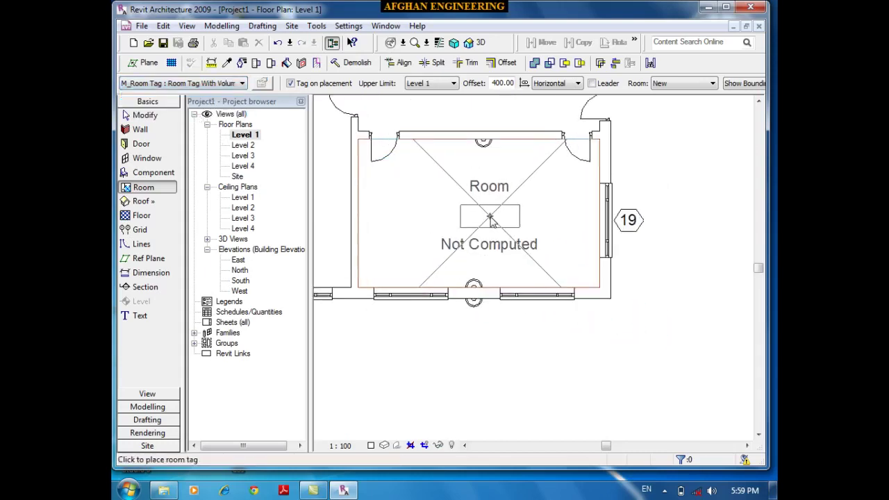
scroll(734, 257, "down", 3)
scroll(458, 208, "up", 4)
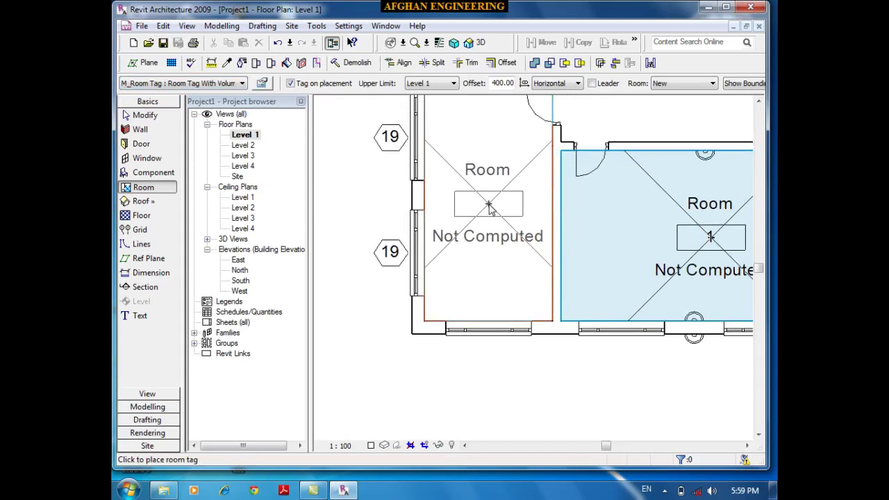
Place volume-tagged rooms in the two western rooms of the house and end room placement
left_click(476, 206)
scroll(438, 289, "down", 4)
scroll(454, 132, "up", 3)
left_click(452, 160)
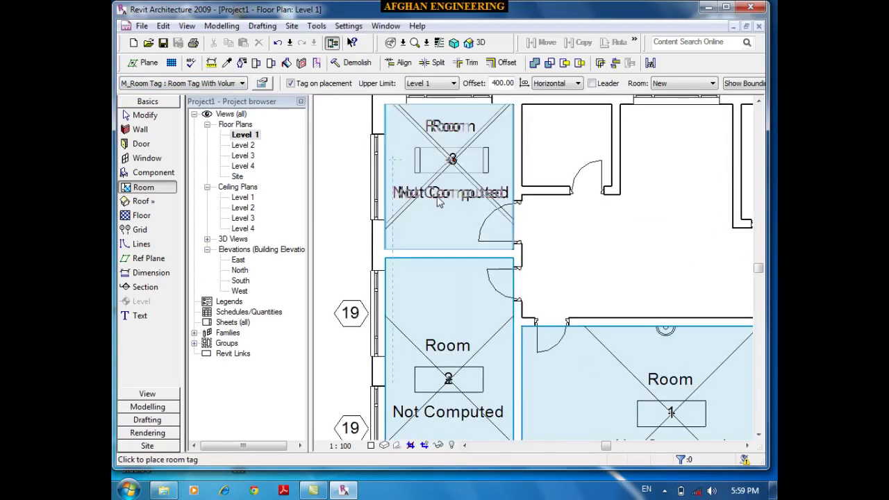
key("Escape")
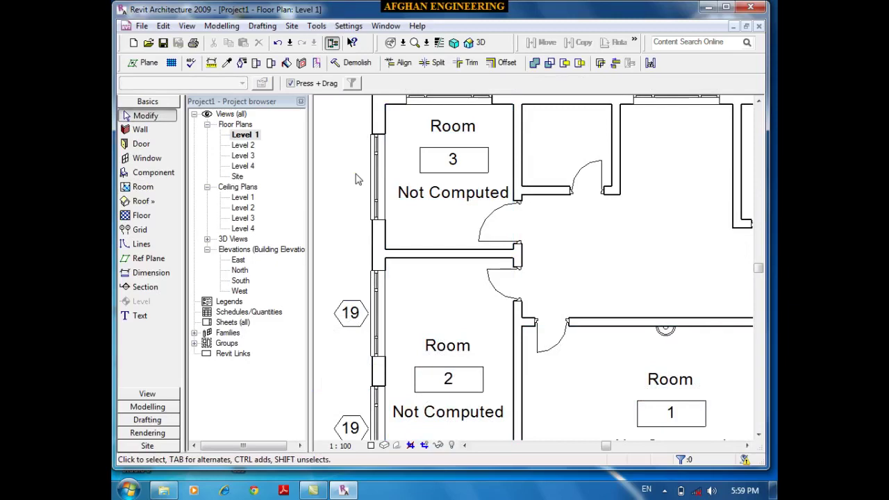
Set the project's volume computations to Areas and Volumes and inspect the volumes on the room tags
left_click(349, 29)
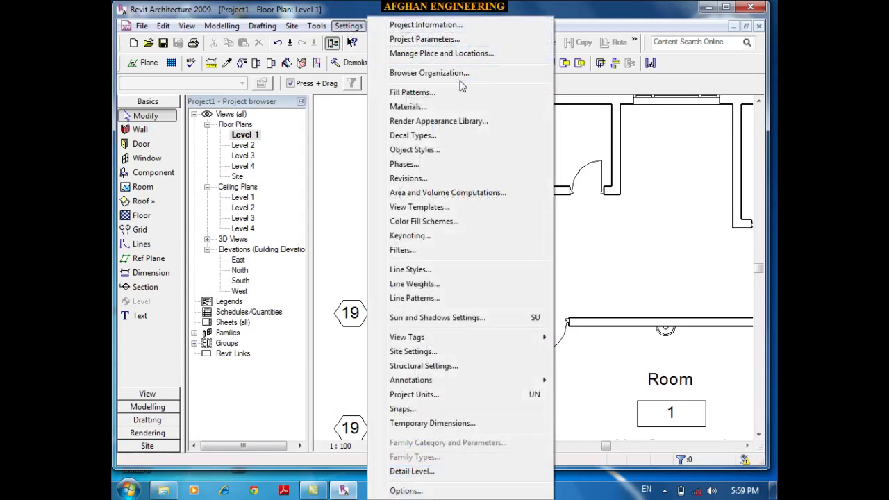
left_click(401, 198)
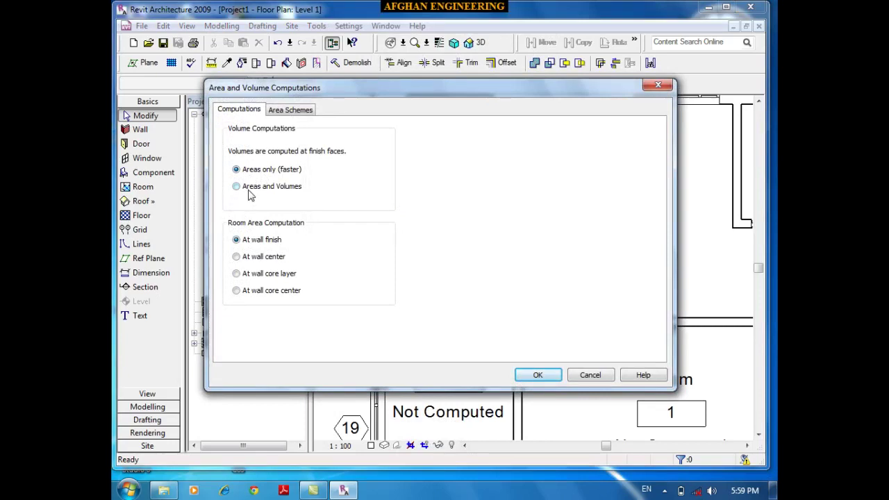
left_click(248, 192)
left_click(537, 374)
scroll(461, 445, "up", 2)
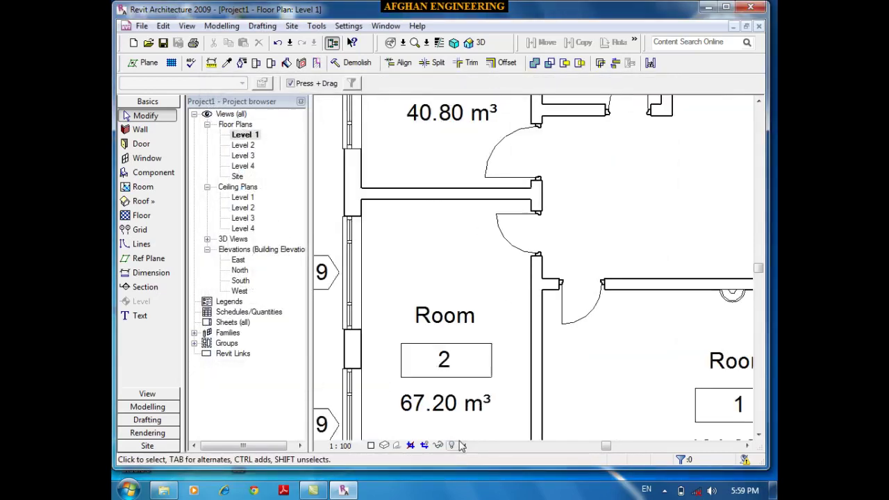
scroll(475, 418, "up", 3)
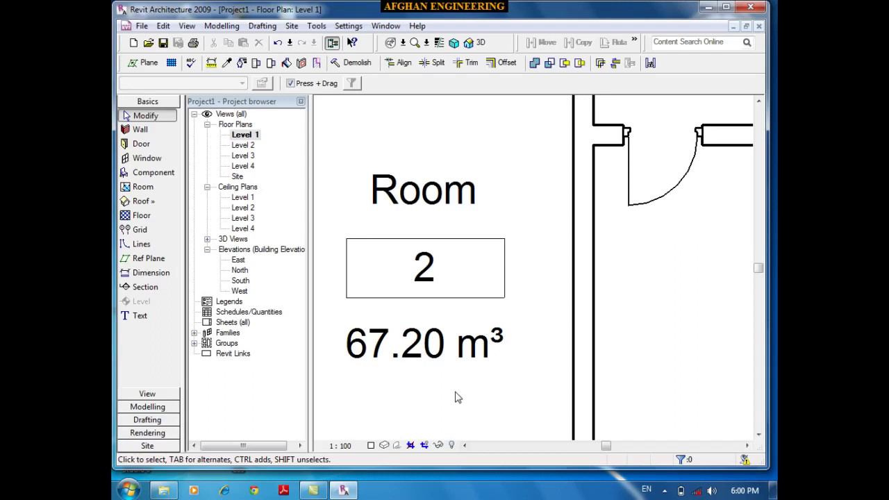
scroll(516, 218, "down", 3)
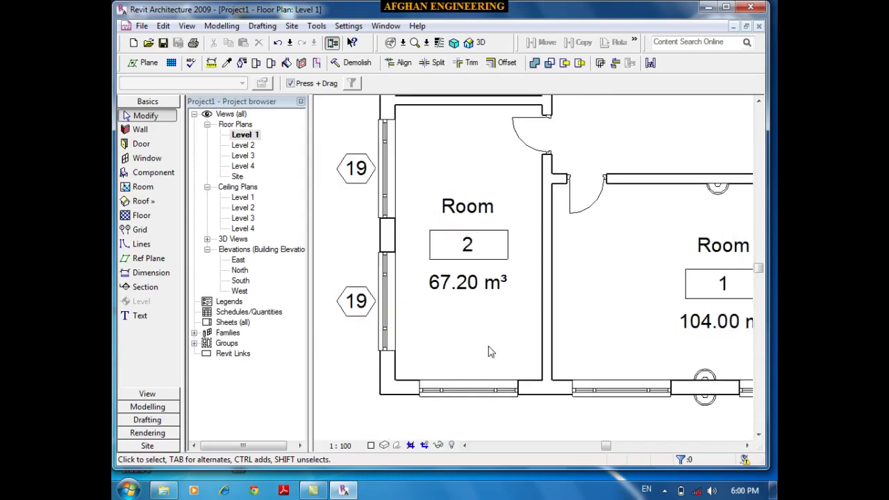
Delete rooms 2 and 1 together with their volume tags from the Level 1 plan
left_click(466, 195)
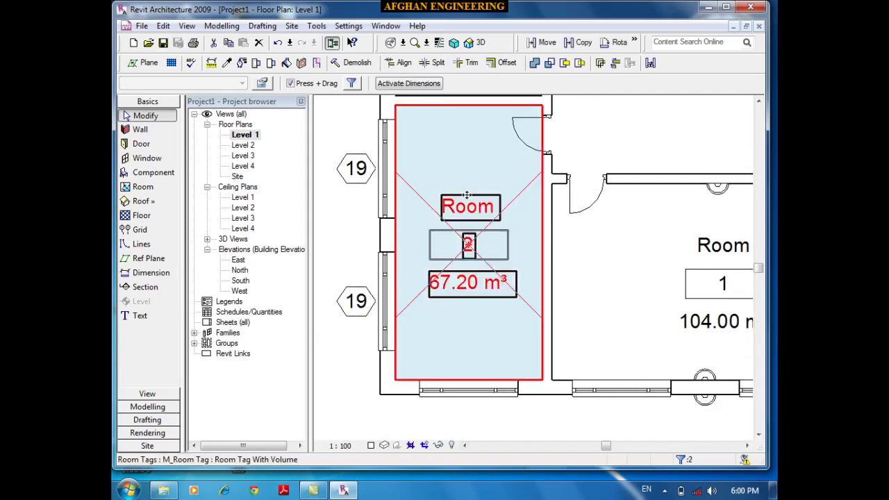
key("Delete")
middle_click_drag(736, 266, 556, 259)
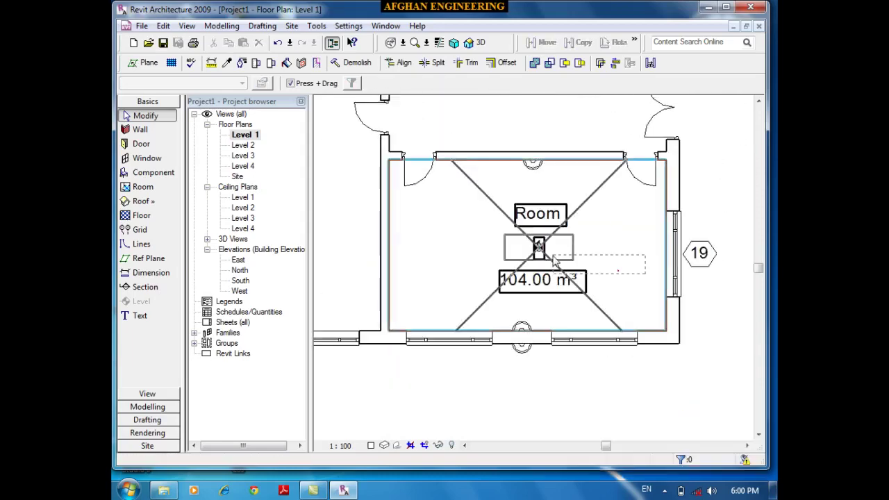
key("Delete")
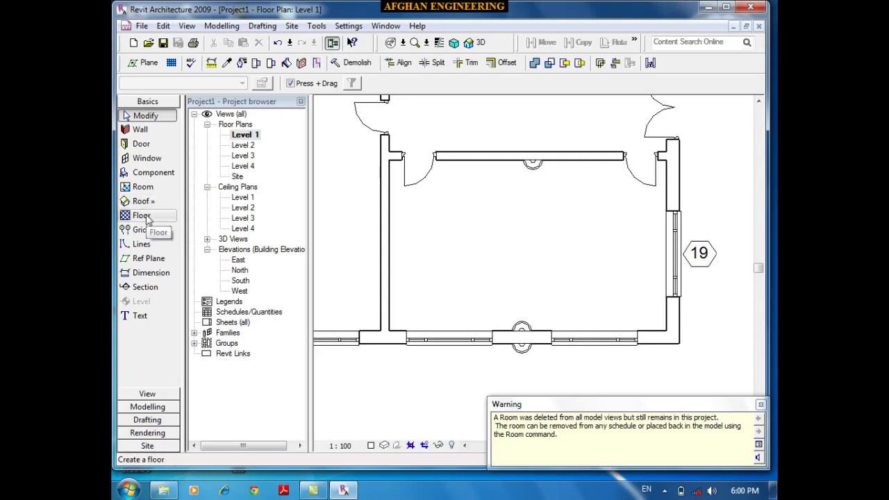
Open the 3D view and orbit the house to examine the open rooms from above the southwest corner
left_click(469, 43)
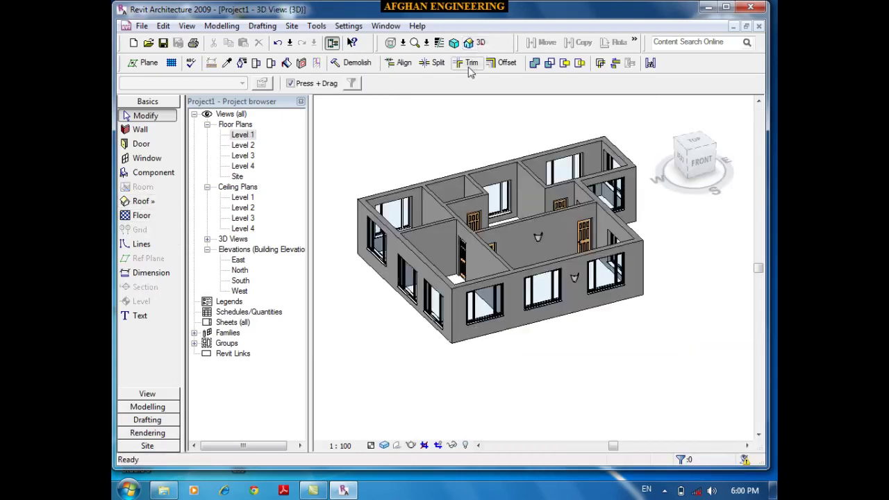
key("F8")
left_click_drag(532, 337, 521, 370)
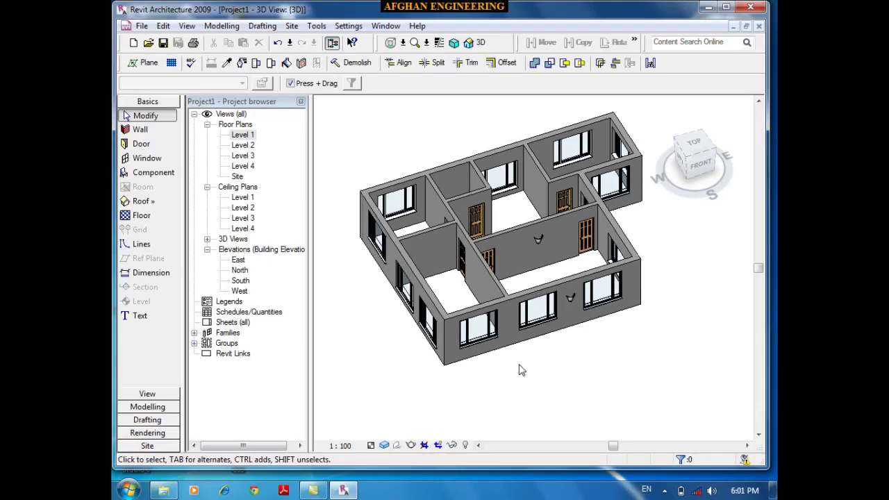
middle_click_drag(521, 370, 548, 371, "shift")
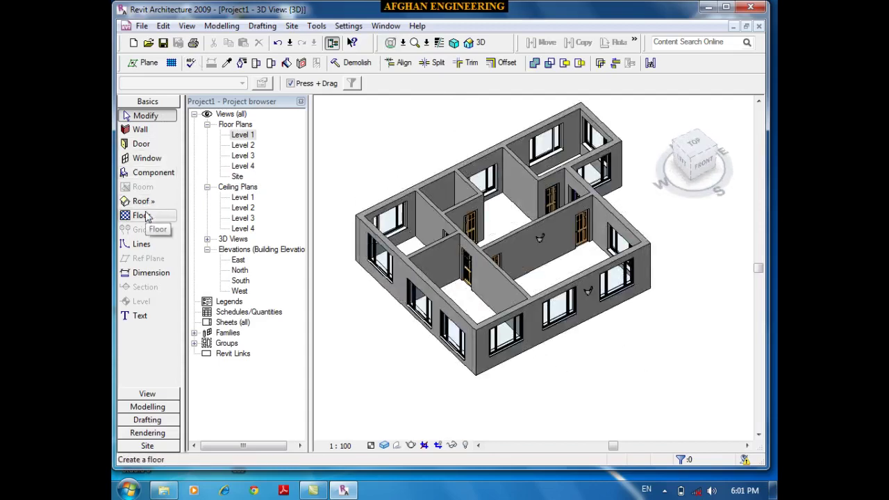
Return to the Level 1 floor plan and delete the window tags outside the west wall and the southeast room's east window
double_click(242, 136)
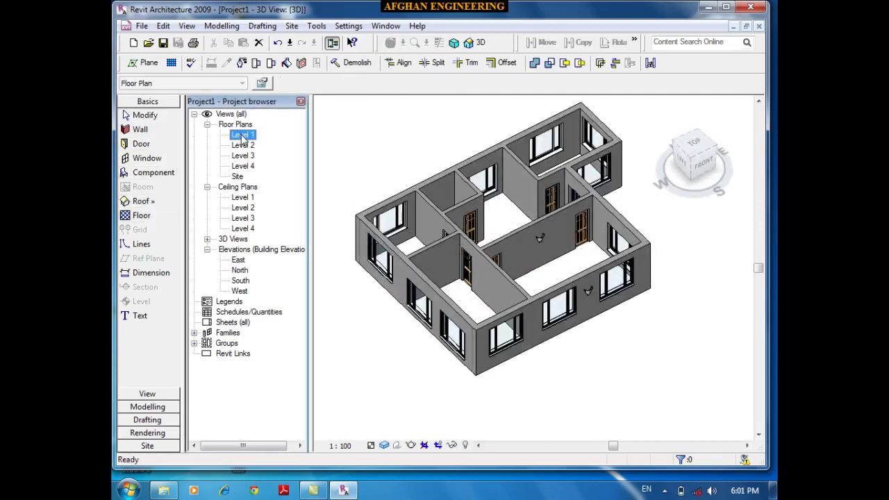
scroll(581, 347, "down", 5)
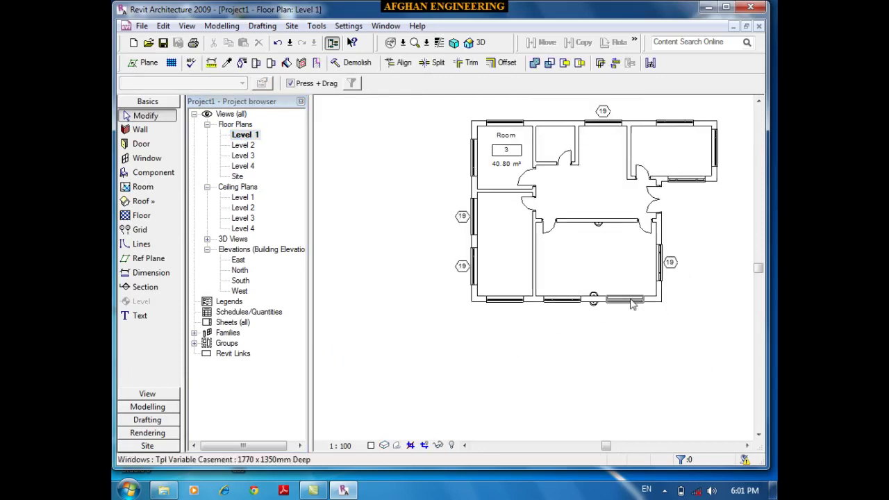
scroll(533, 319, "up", 3)
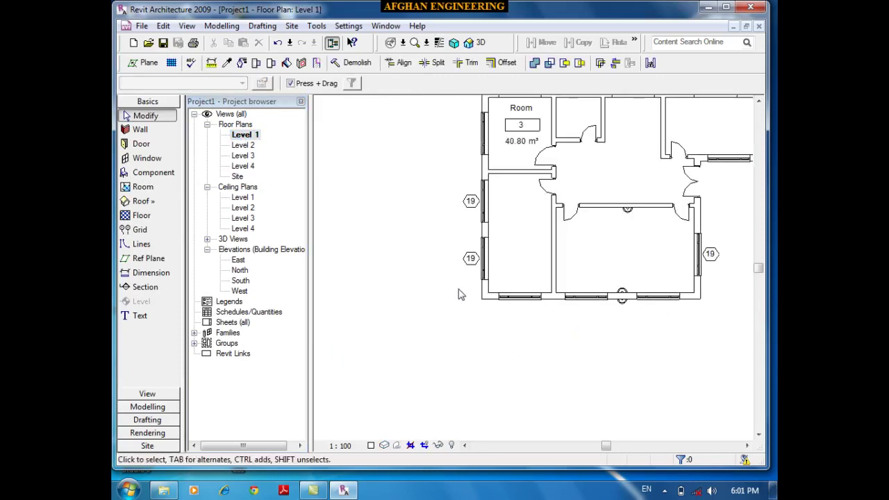
left_click_drag(460, 287, 430, 167)
key("Delete")
scroll(729, 270, "up", 2)
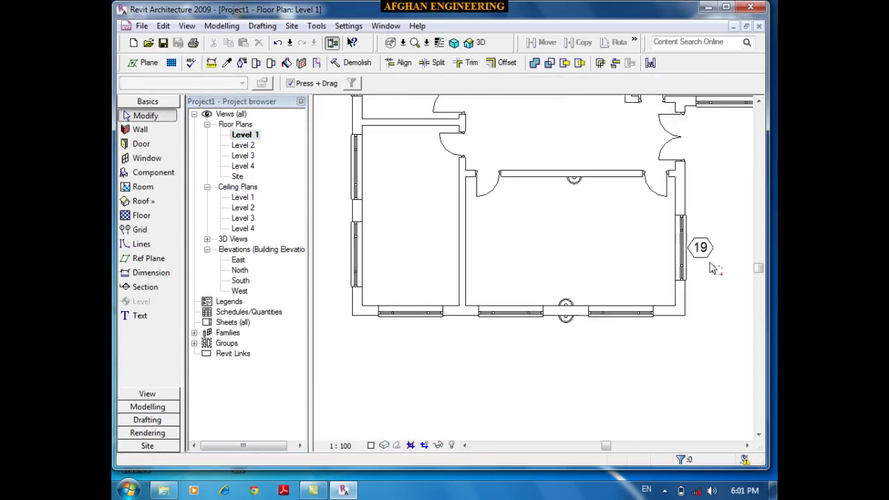
Start a floor sketch on the Level 1 plan and choose chained straight lines for drawing its boundary
left_click(141, 216)
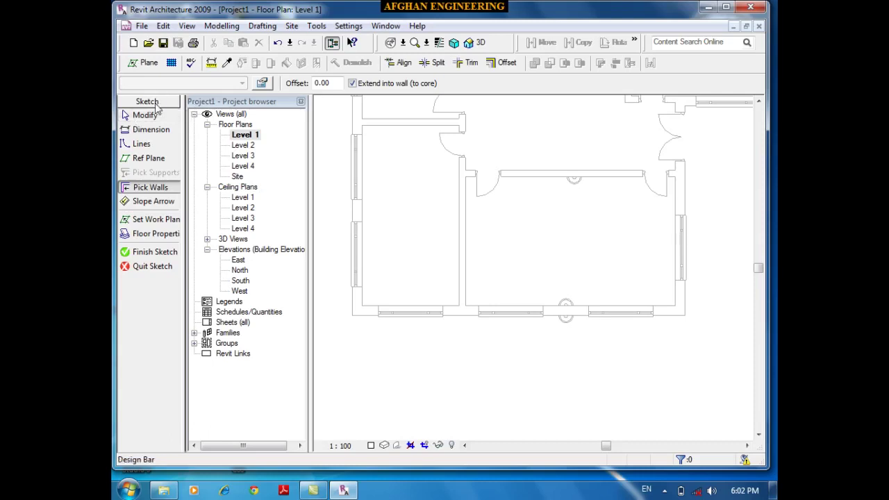
left_click(148, 268)
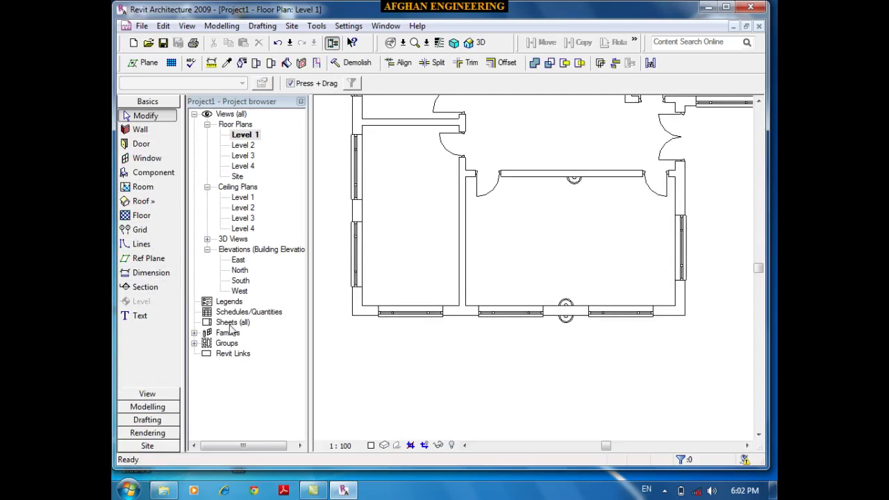
left_click(147, 216)
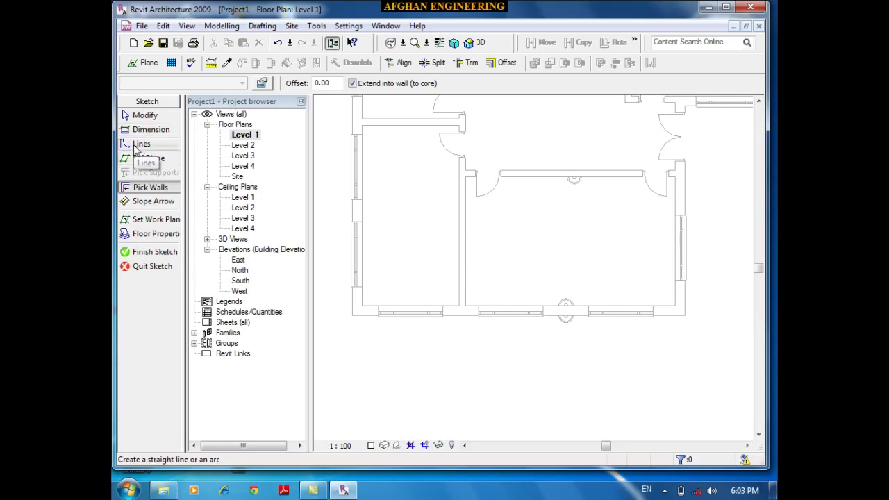
left_click(140, 144)
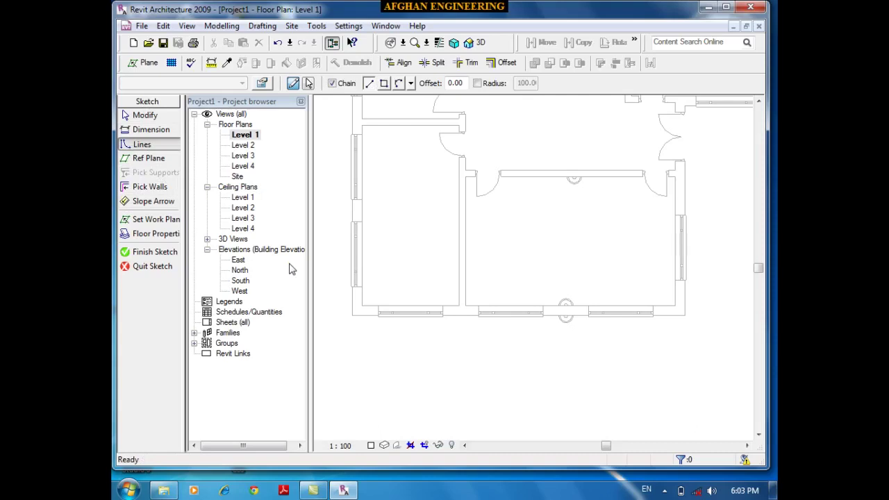
scroll(378, 361, "up", 2)
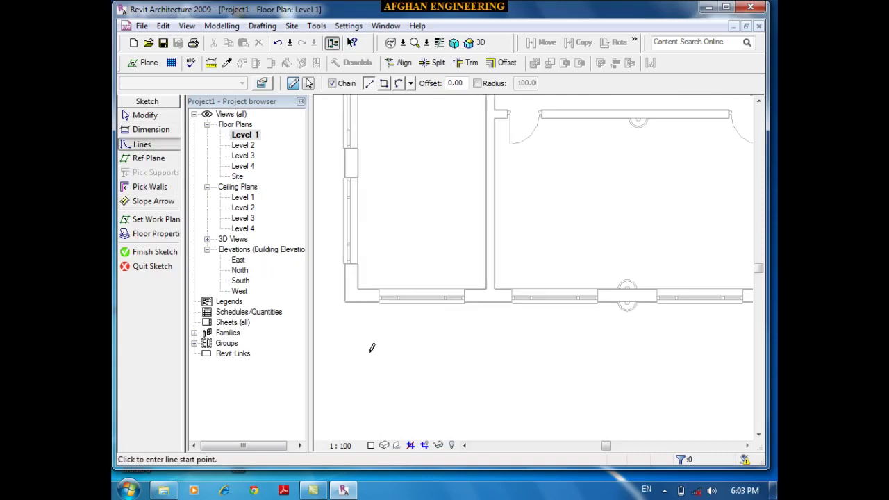
left_click(334, 343)
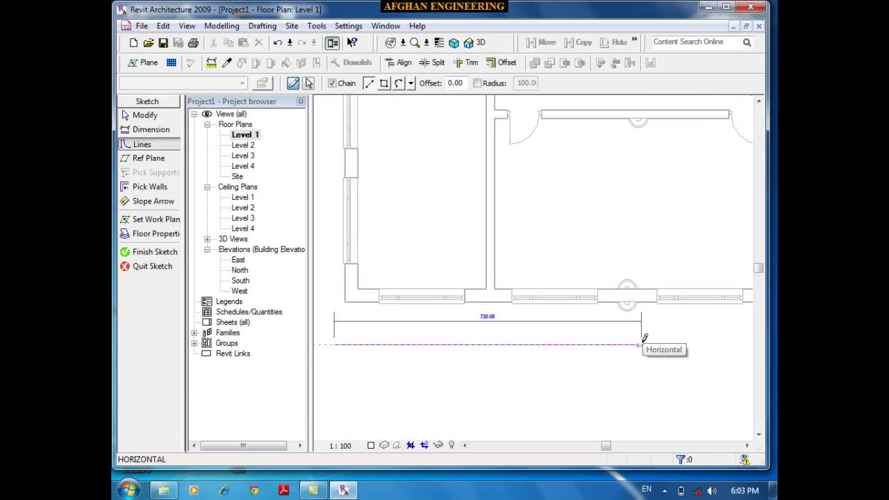
key("Escape")
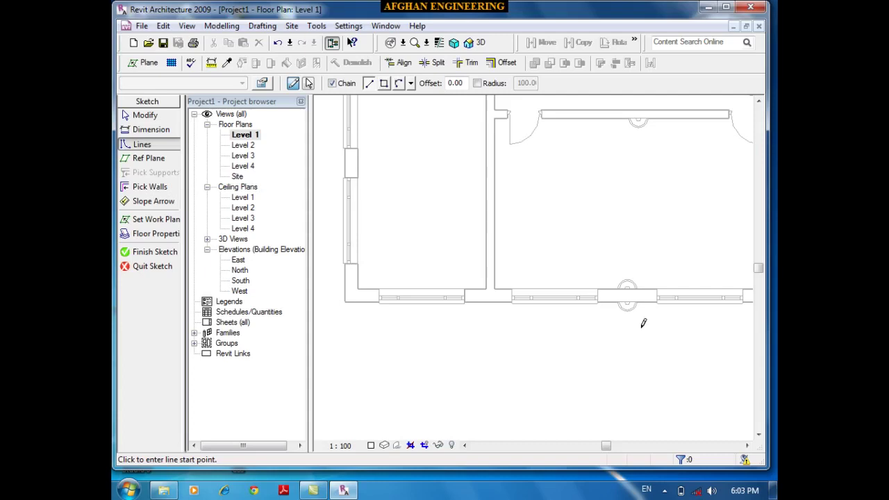
Draw the floor boundary along the south wall's outer face, then about 400 up the east wall from the southeast corner
scroll(601, 414, "down", 3)
middle_click_drag(601, 416, 568, 371)
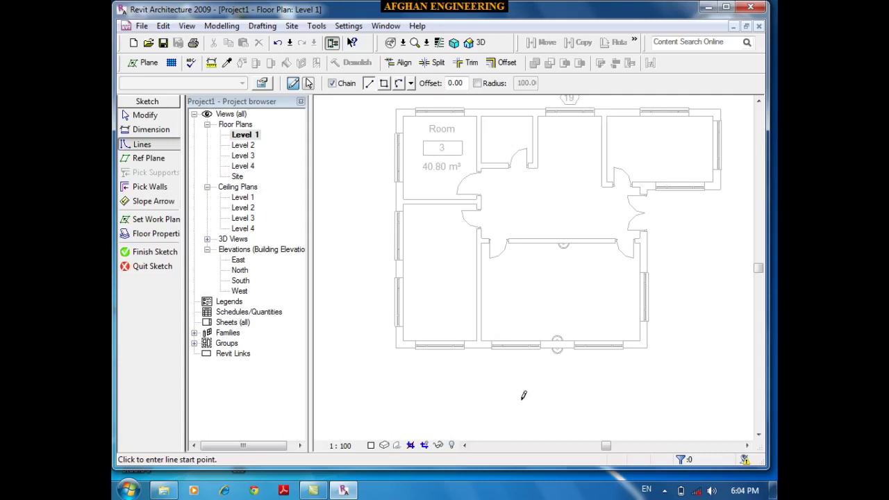
middle_click_drag(524, 396, 503, 406)
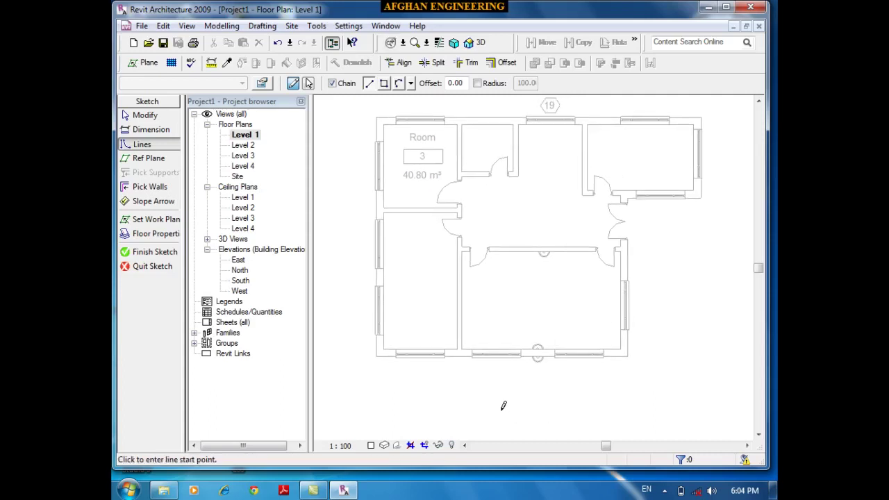
left_click(376, 356)
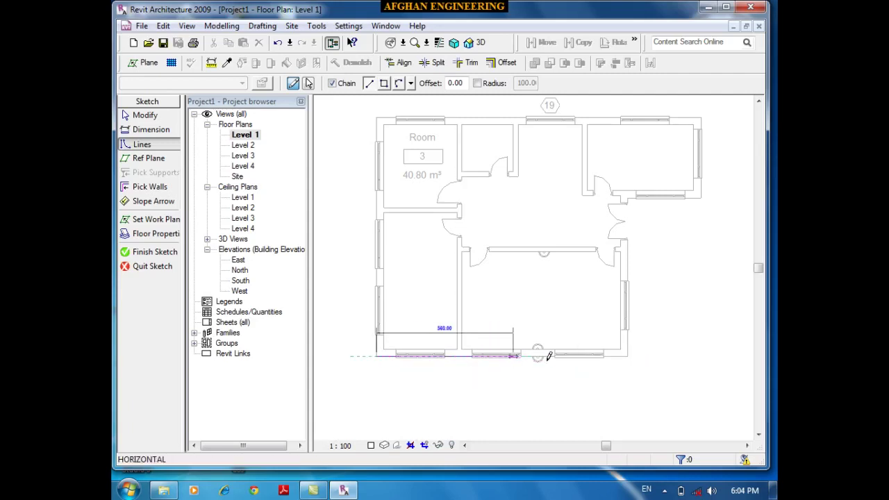
left_click(627, 355)
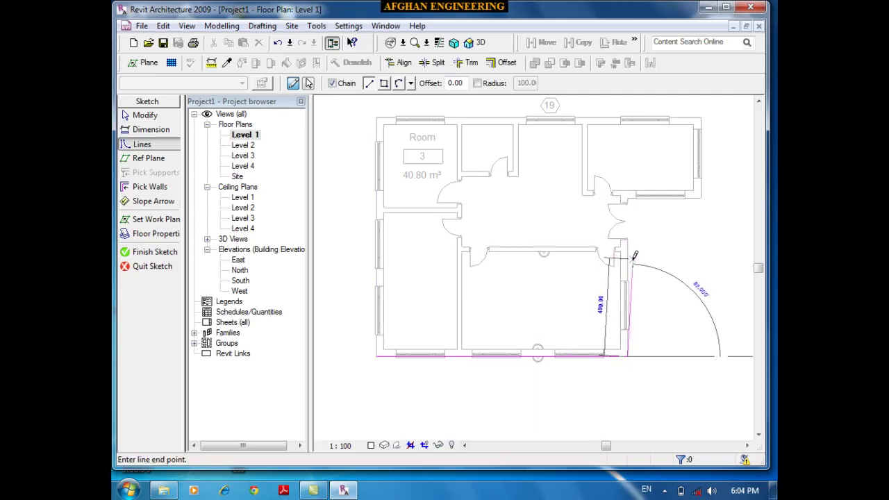
scroll(629, 257, "up", 2)
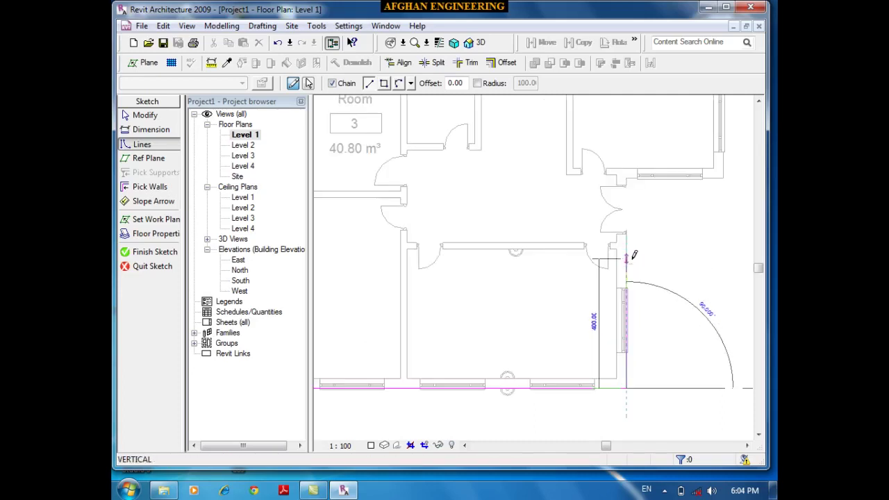
left_click(627, 255)
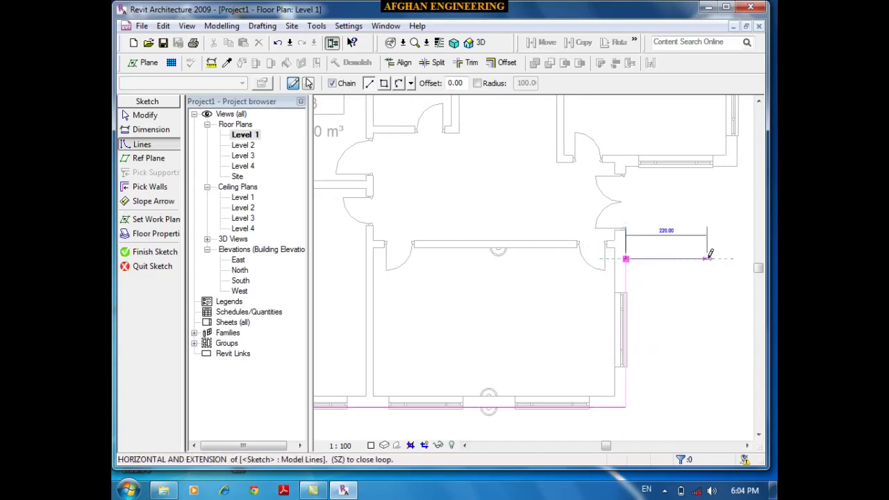
Continue the boundary with a semicircular arc outside the entrance, then straight lines to the northeast corner and along the north wall to the northwest corner
scroll(683, 254, "down", 2)
scroll(645, 254, "up", 2)
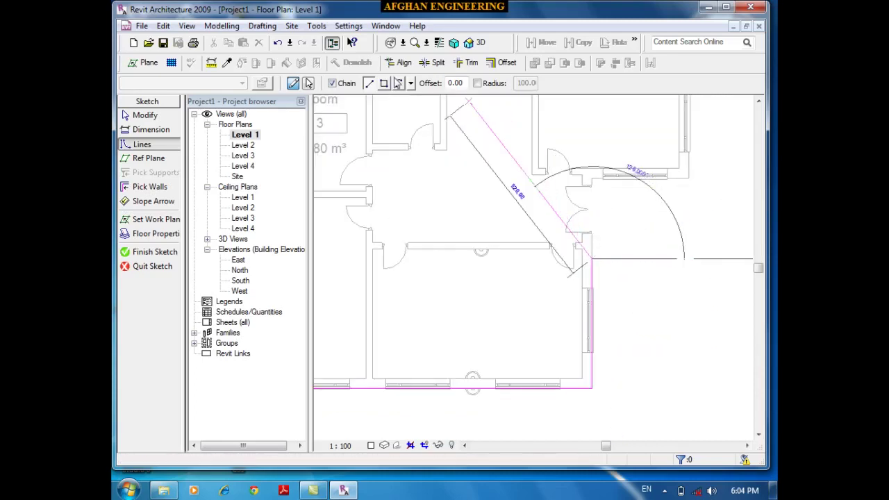
left_click(702, 257)
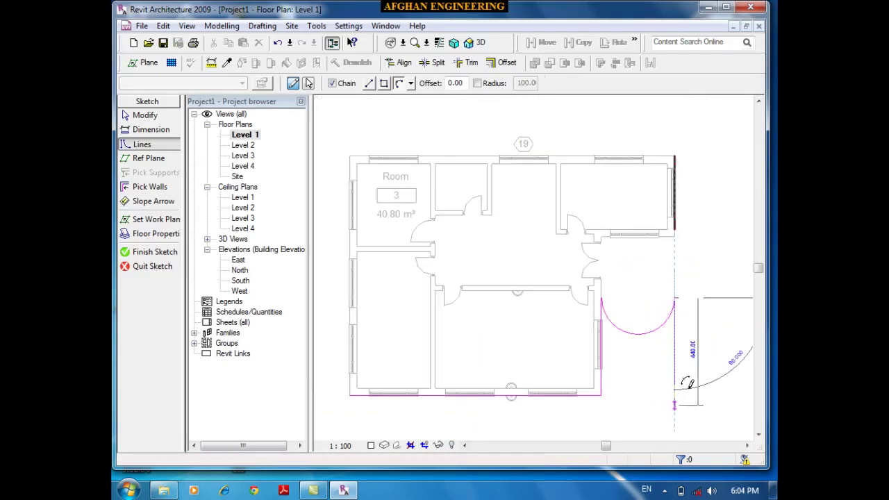
left_click(369, 83)
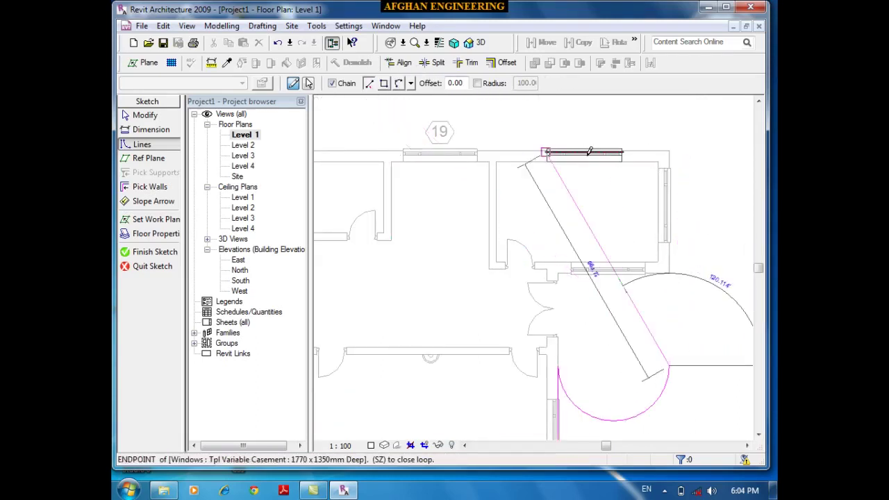
left_click(670, 150)
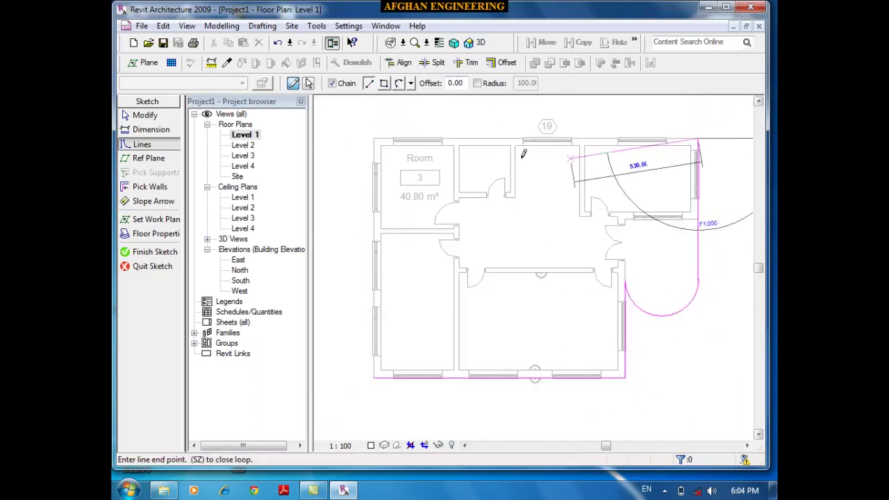
left_click(376, 134)
Draw the boundary down the west wall's outer face, ending between the southwest room's two west windows
scroll(382, 139, "down", 2)
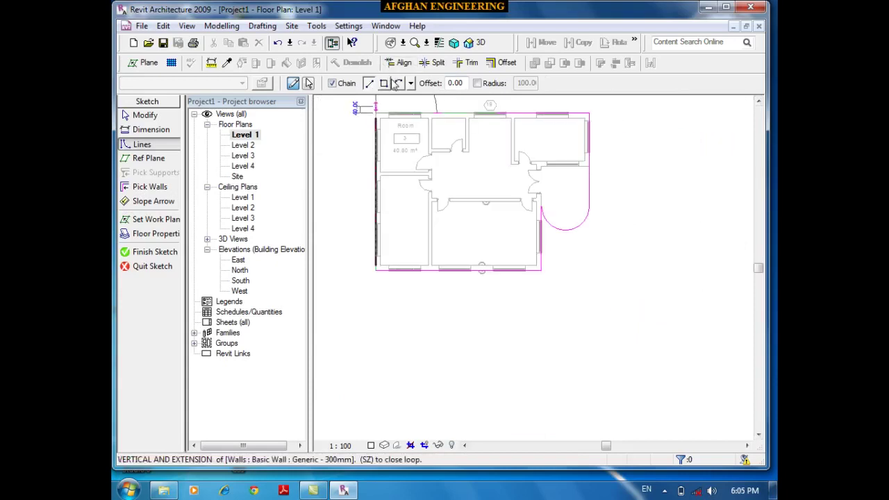
scroll(390, 172, "up", 2)
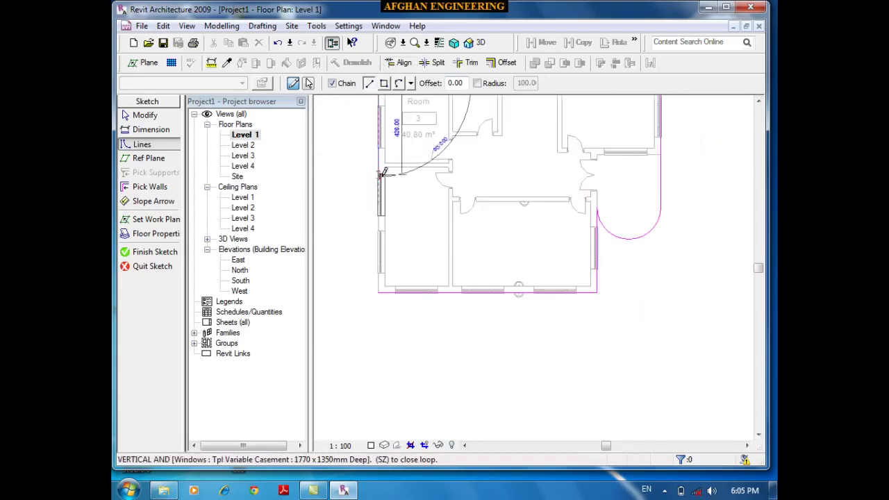
scroll(381, 292, "up", 2)
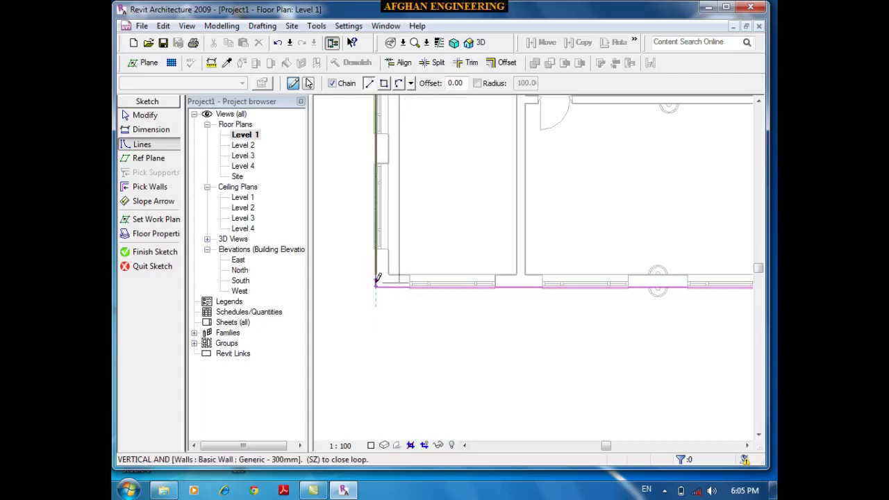
left_click(375, 142)
key("Escape")
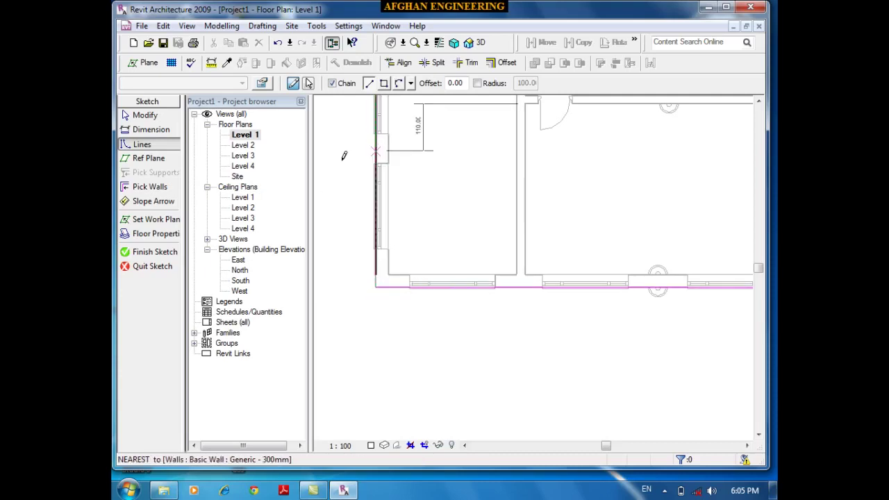
Try to finish the floor sketch with the gap left open in the west boundary
left_click(147, 251)
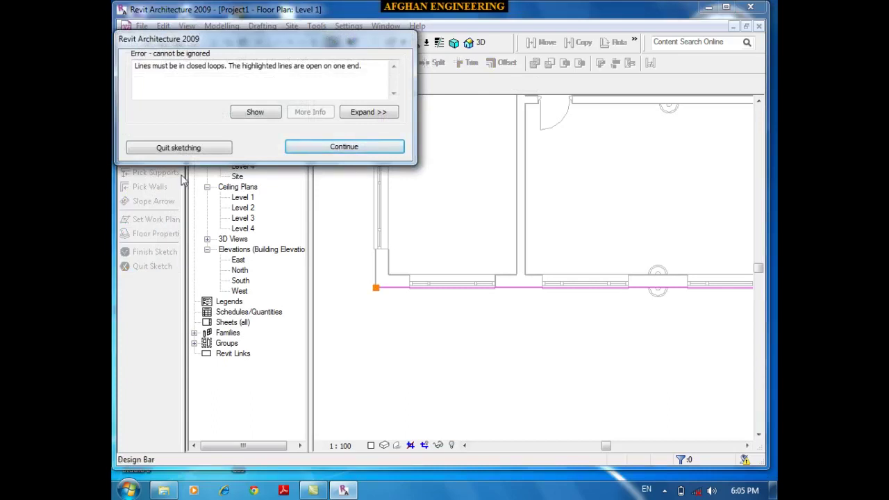
left_click_drag(270, 39, 253, 10)
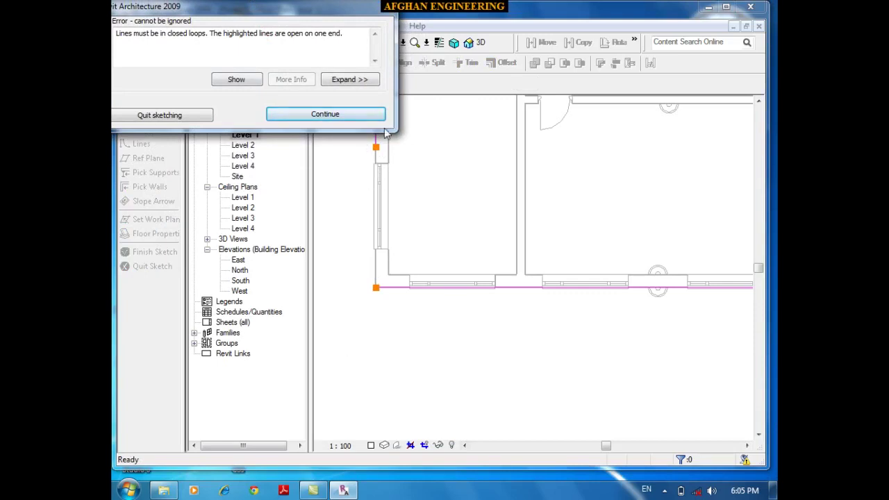
left_click(343, 117)
key("Escape")
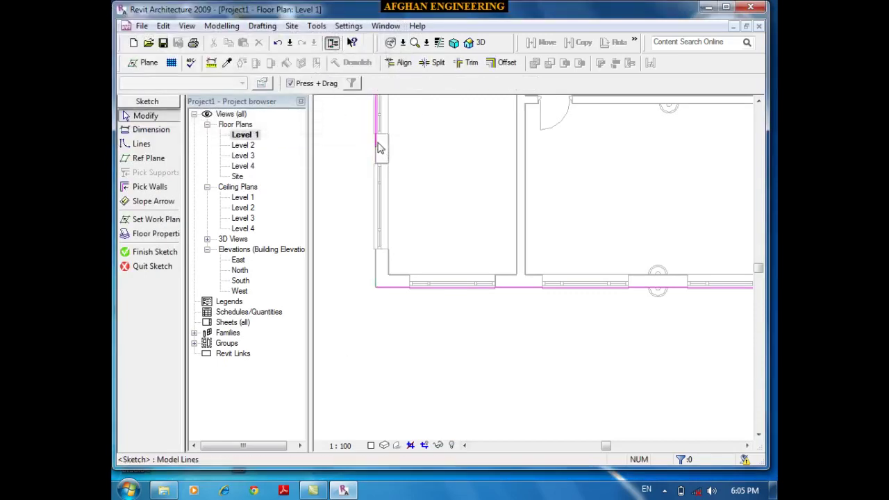
Stretch the west boundary line southward past the southwest corner and try to finish the floor sketch with the overlapping lines
left_click(375, 148)
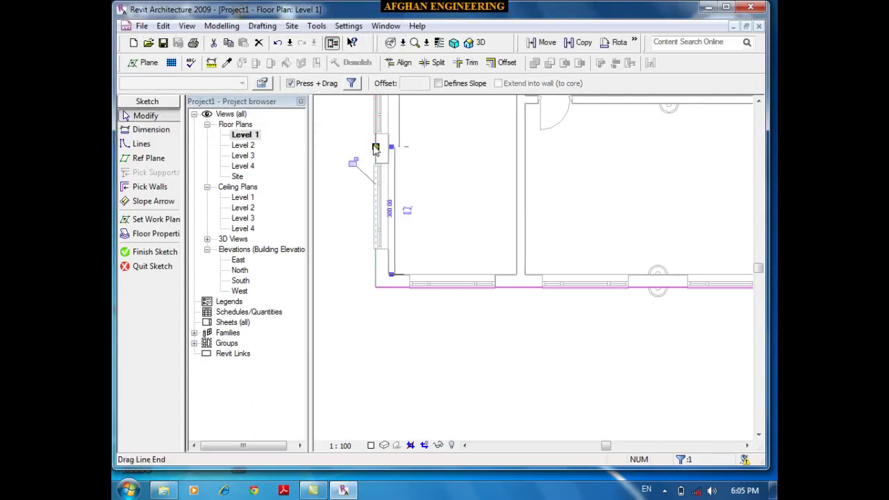
mouse_move(376, 148)
left_mouse_down()
mouse_move(389, 319)
mouse_move(377, 341)
mouse_move(376, 377)
left_mouse_up()
scroll(404, 373, "up", 3)
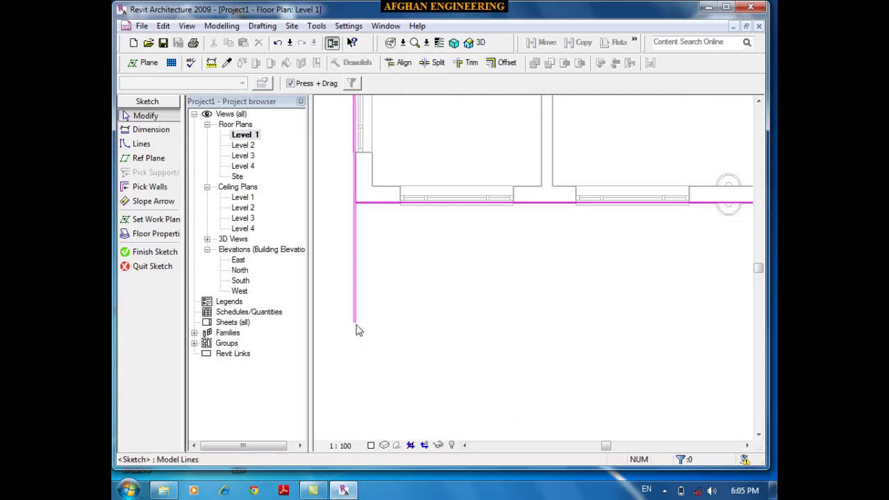
scroll(354, 327, "down", 3)
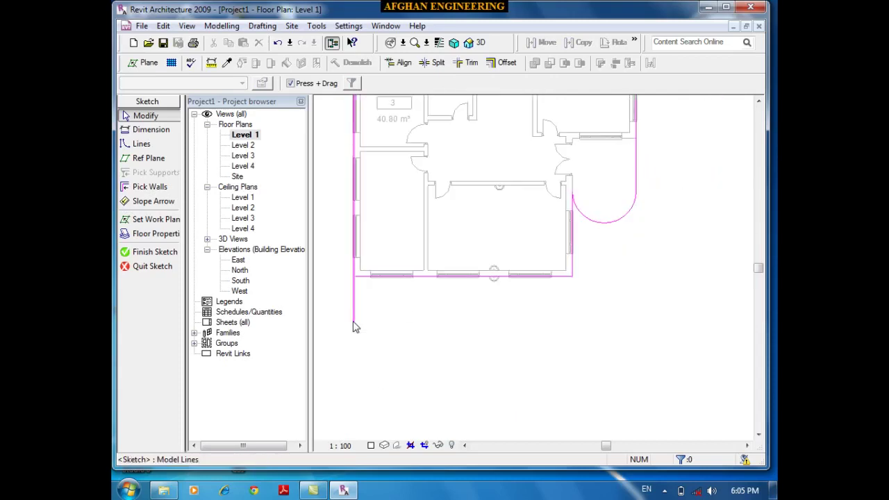
scroll(354, 327, "down", 2)
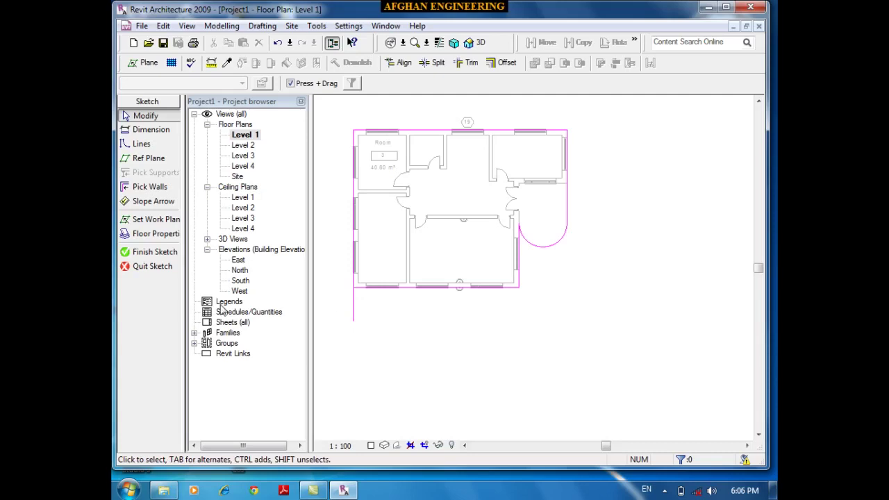
left_click(165, 257)
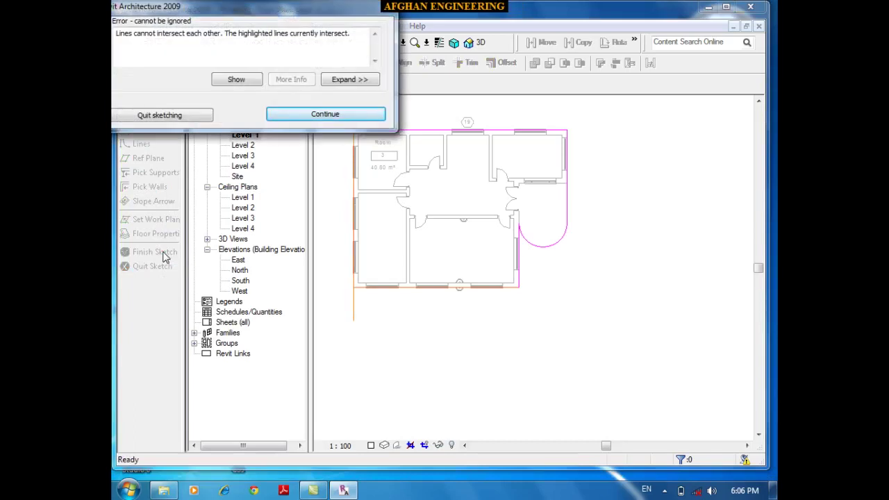
key("Return")
Pull the west boundary line's south end back to the southwest corner so it meets the south line and closes the loop
scroll(343, 323, "up", 3)
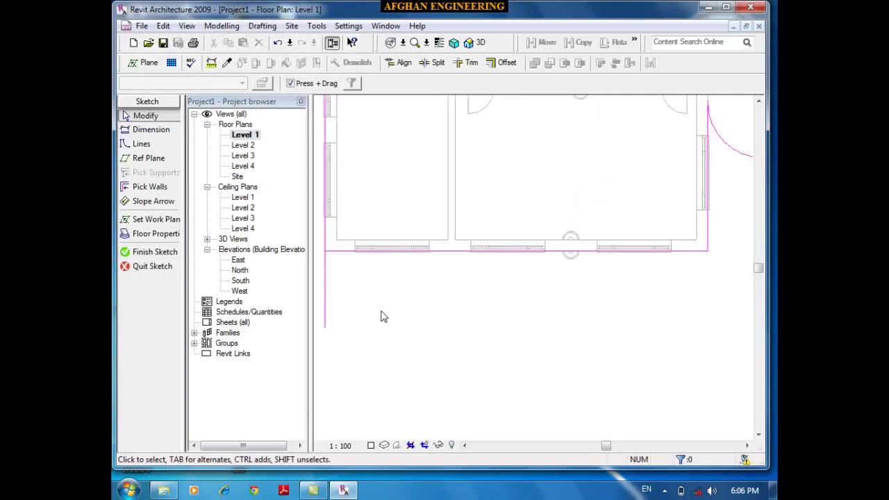
middle_click_drag(344, 325, 528, 307)
mouse_move(510, 312)
left_mouse_down()
mouse_move(440, 268)
mouse_move(475, 188)
left_mouse_up()
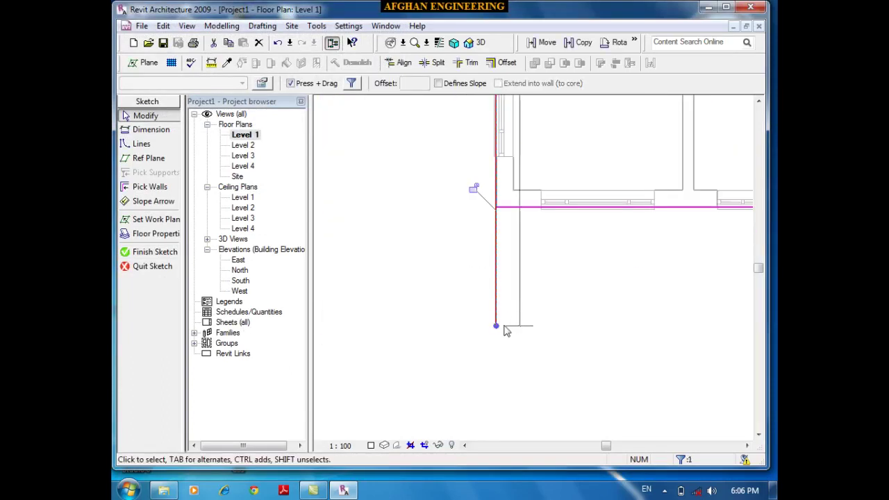
left_click_drag(497, 327, 497, 206)
scroll(375, 314, "down", 2)
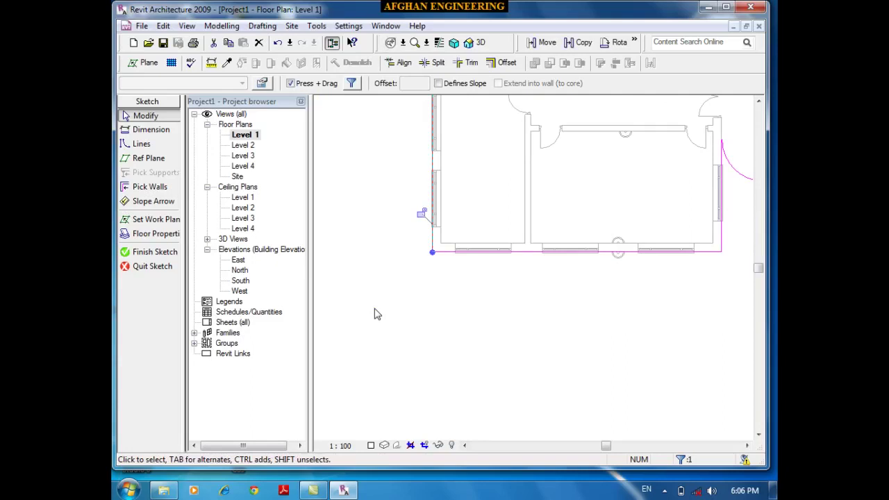
scroll(374, 314, "down", 3)
left_click(529, 306)
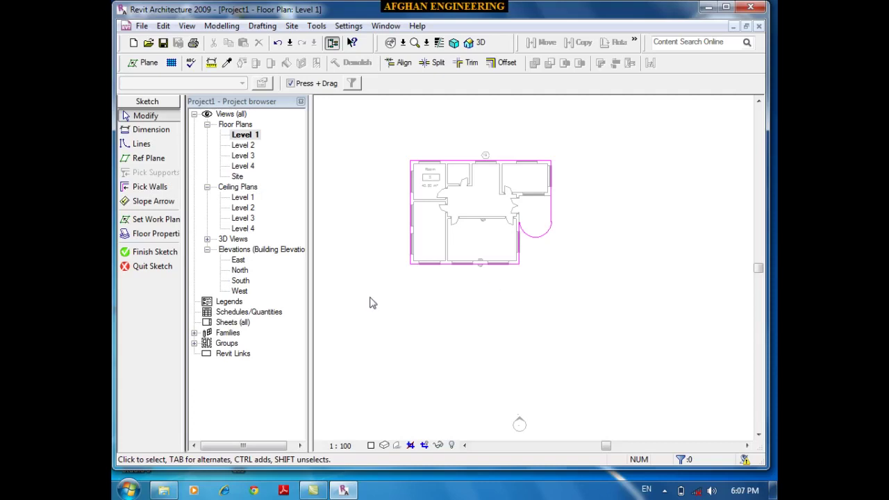
Draw a second boundary line over the existing south edge and try to finish the floor sketch with the duplicate in place
scroll(559, 332, "up", 1)
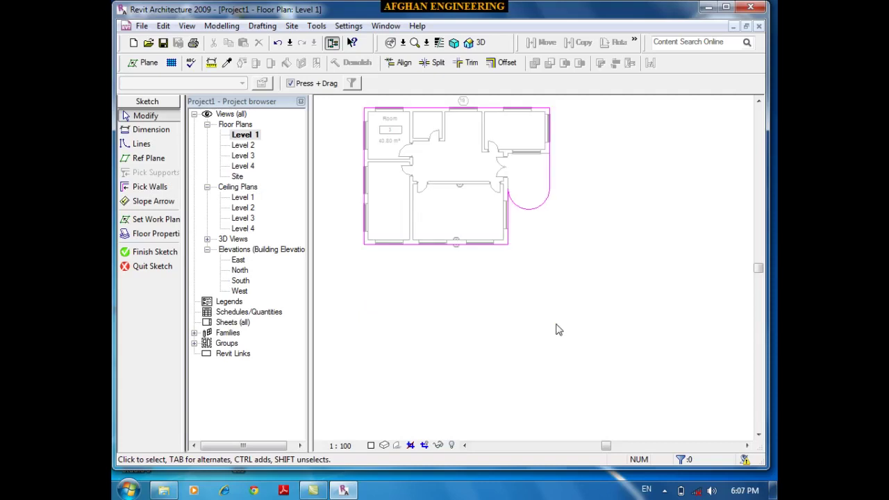
left_click(141, 144)
scroll(397, 269, "up", 1)
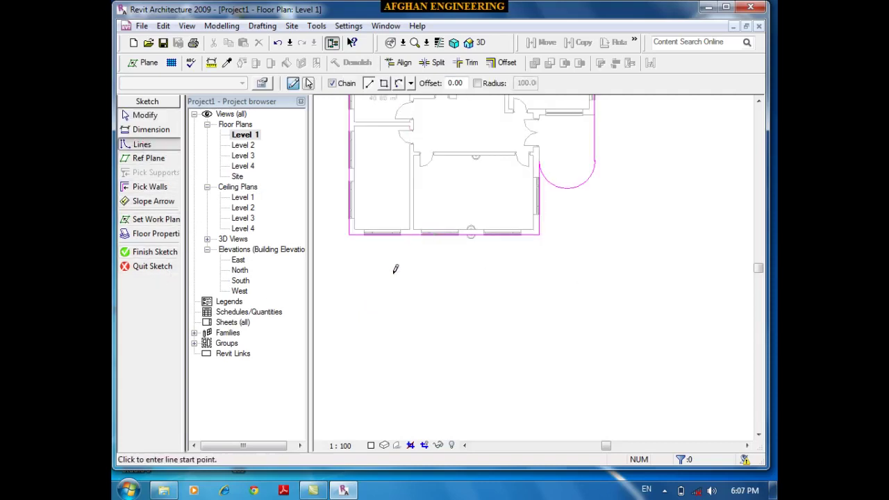
left_click(349, 234)
left_click(540, 234)
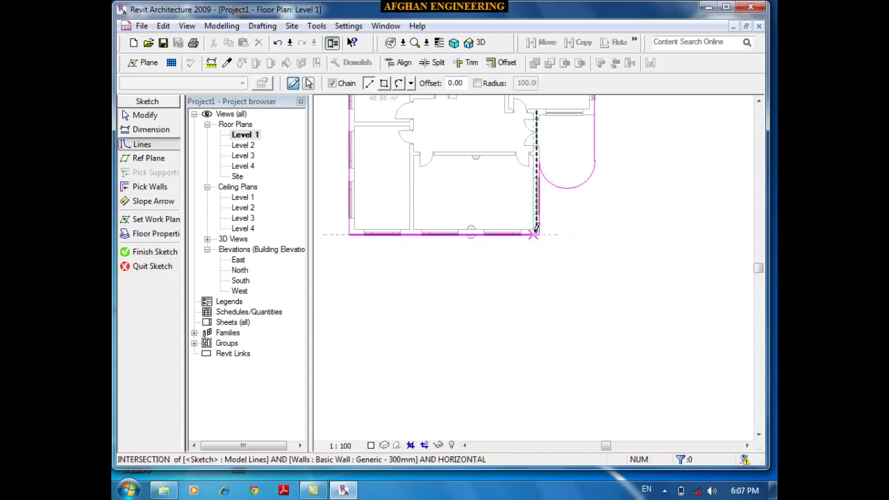
left_click(539, 114)
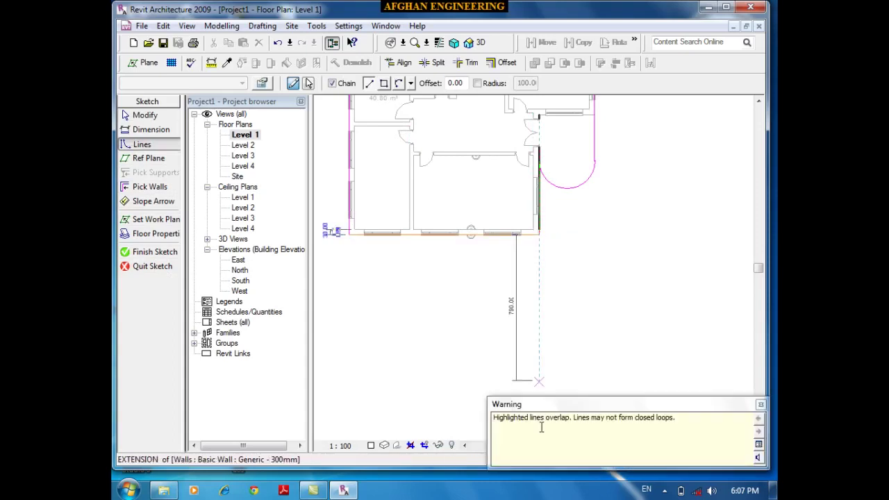
key("Escape")
left_click(155, 254)
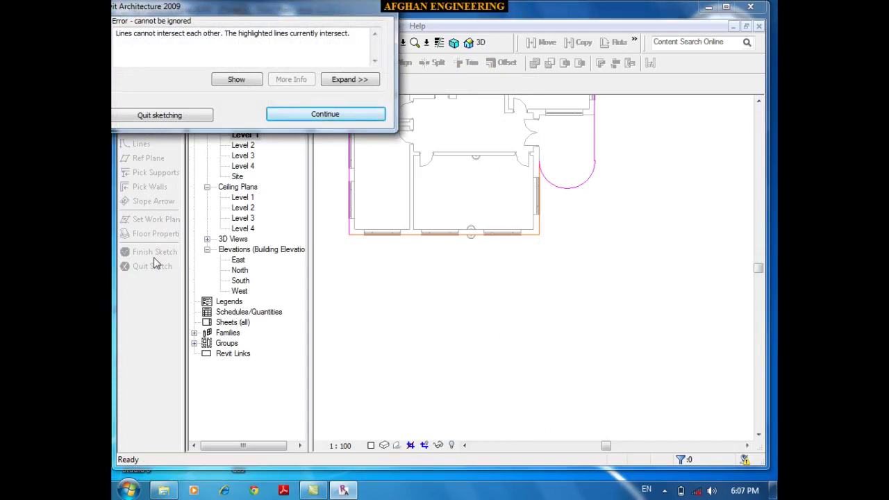
key("Return")
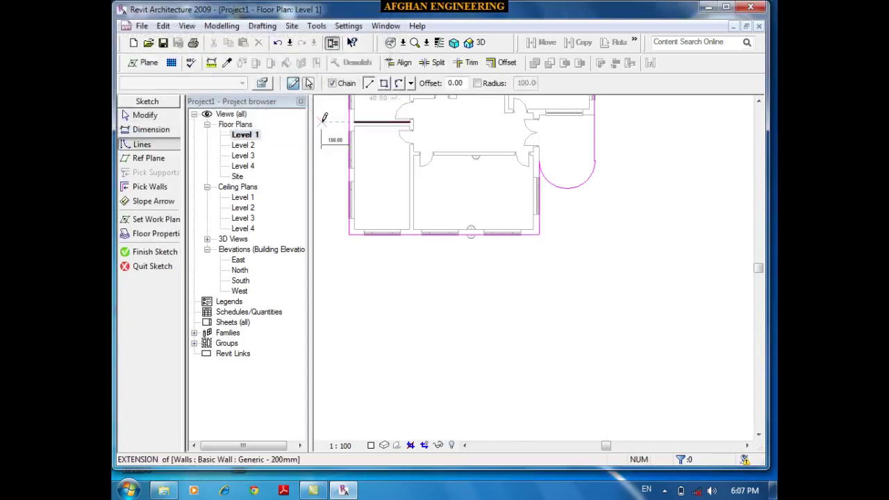
Remove the duplicate line along the south edge and finish the Level 1 floor sketch
key("Escape")
left_click(420, 240)
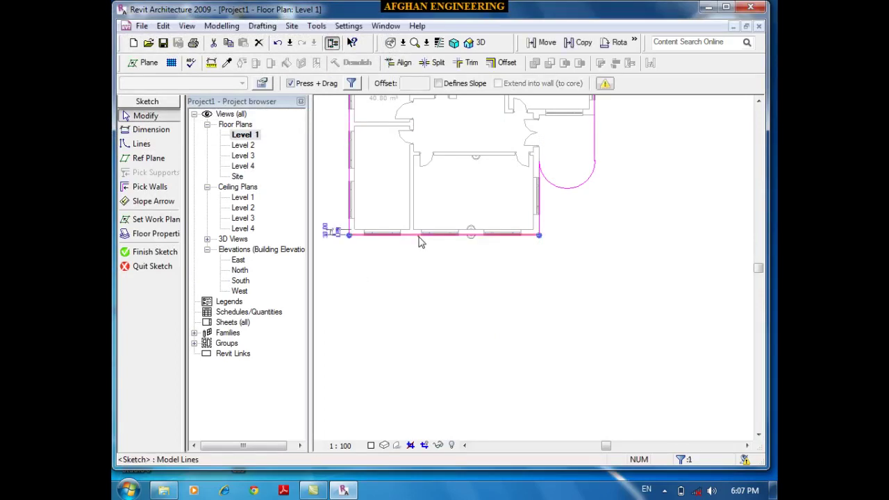
key("Escape")
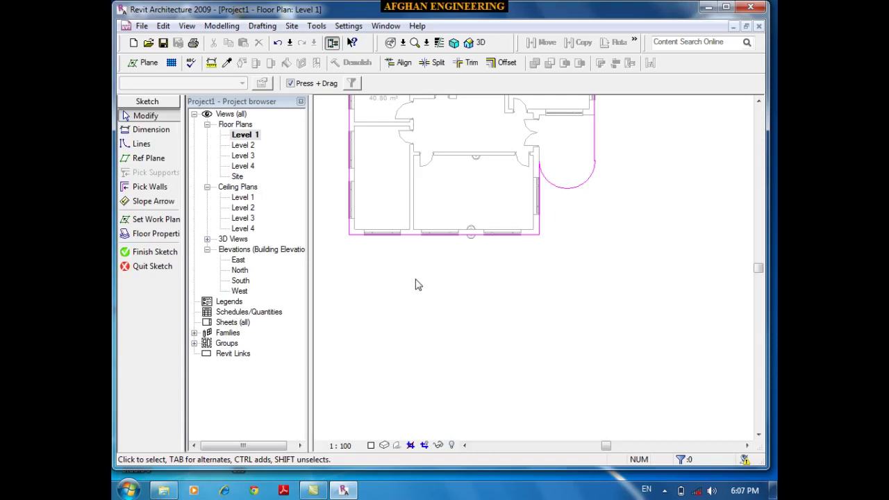
scroll(610, 324, "down", 1)
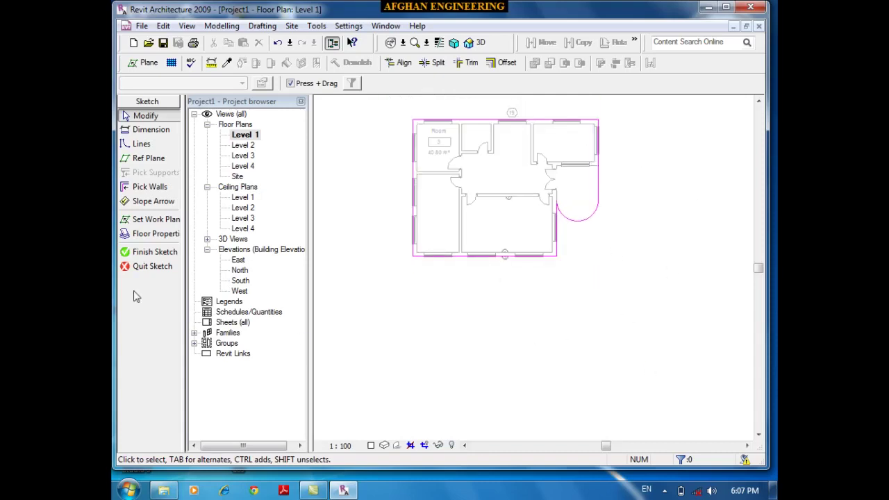
left_click(154, 251)
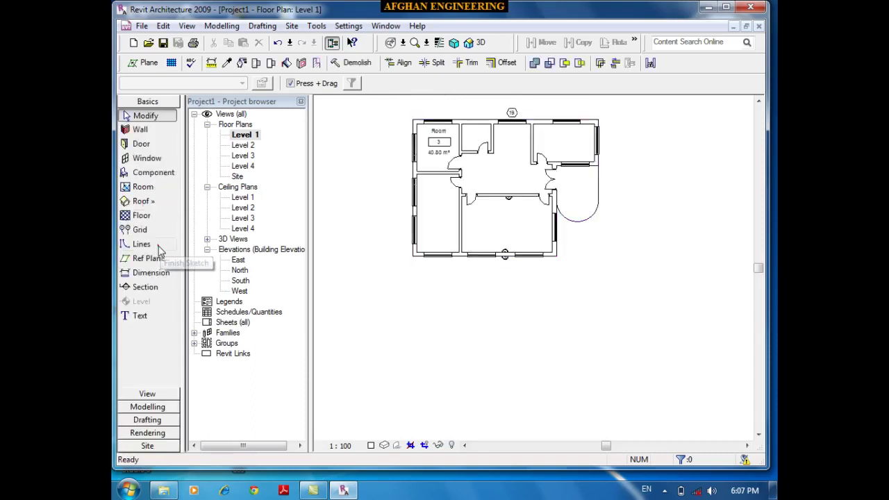
In the 3D view, change the type of the new house floor to Standard Timber-Wood Finish
left_click(480, 44)
key("F8")
left_click_drag(599, 366, 452, 353)
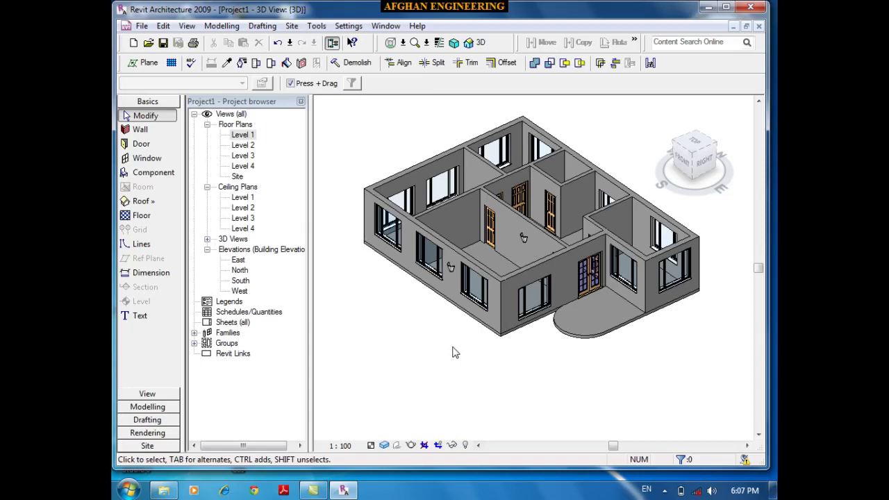
scroll(623, 361, "up", 6)
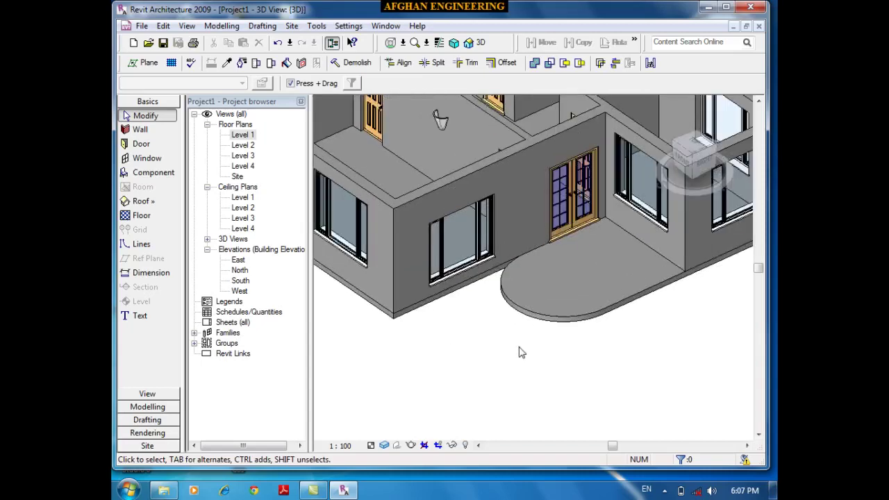
left_click(540, 310)
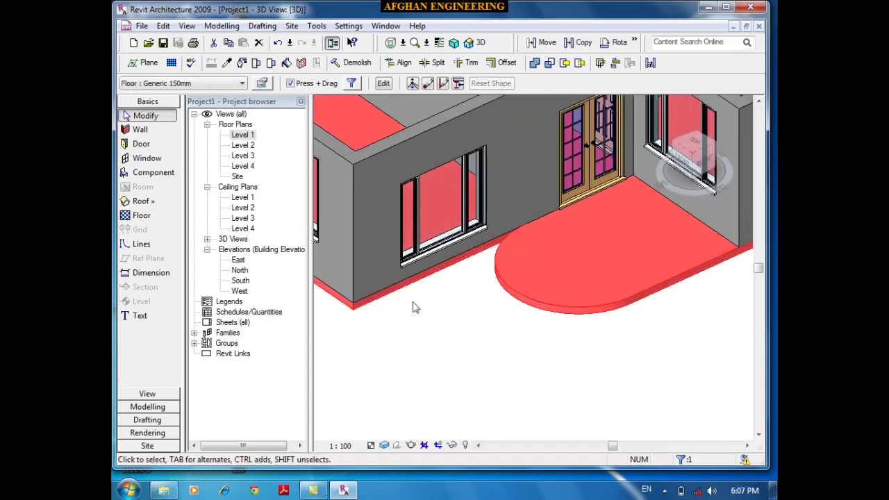
left_click(219, 86)
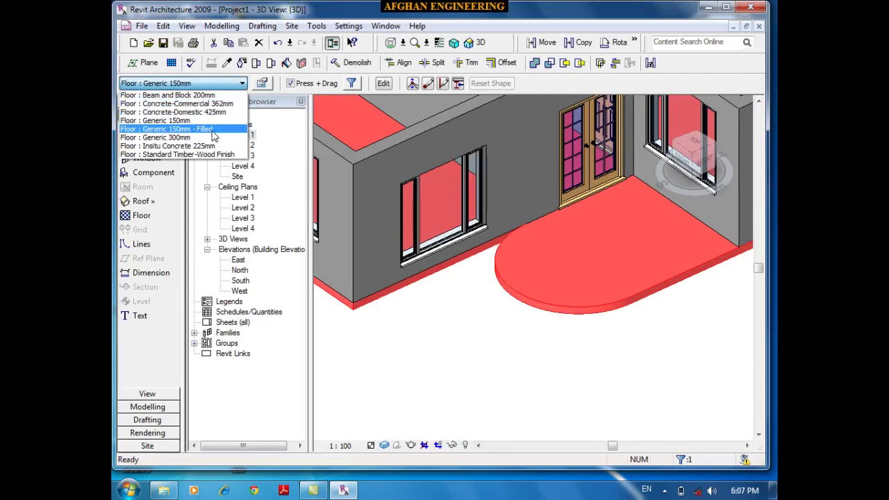
left_click(201, 154)
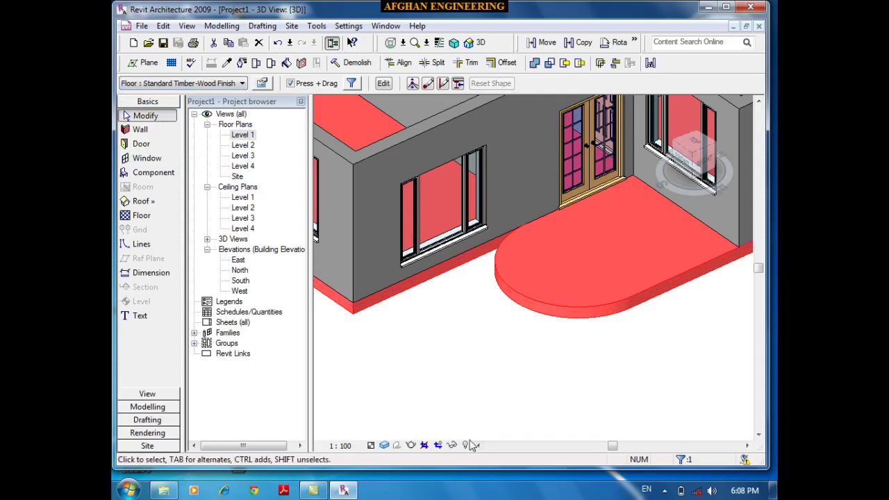
left_click(522, 387)
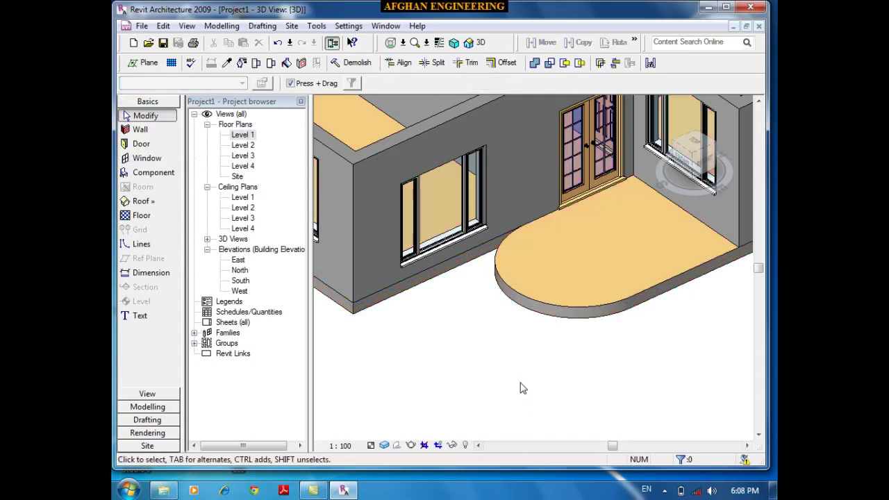
Change the house floor's type to Insitu Concrete 225mm
left_click(526, 318)
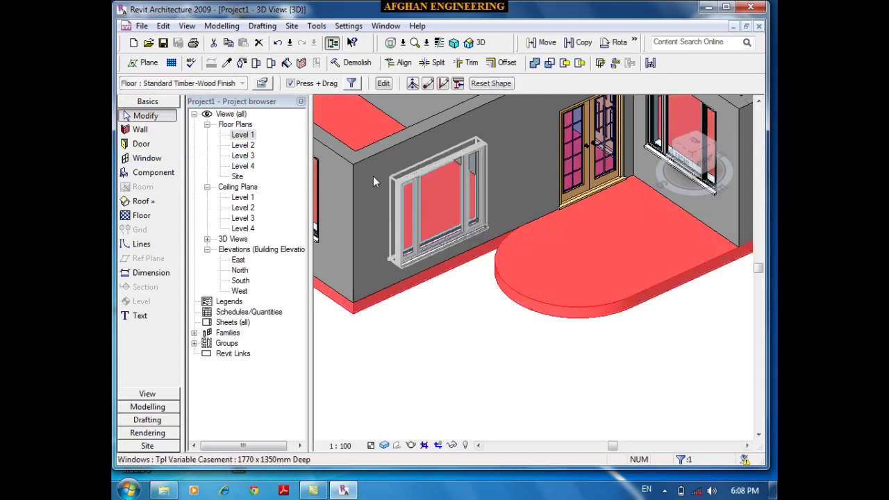
left_click(239, 83)
left_click(166, 93)
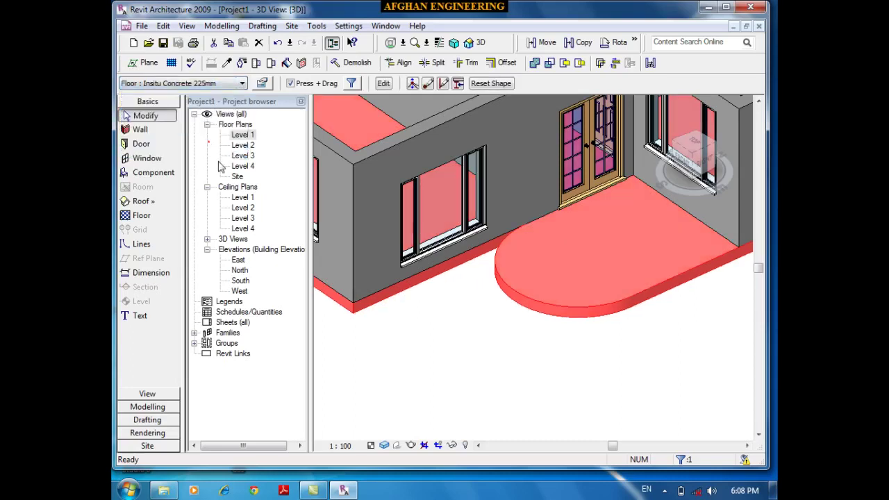
left_click(412, 312)
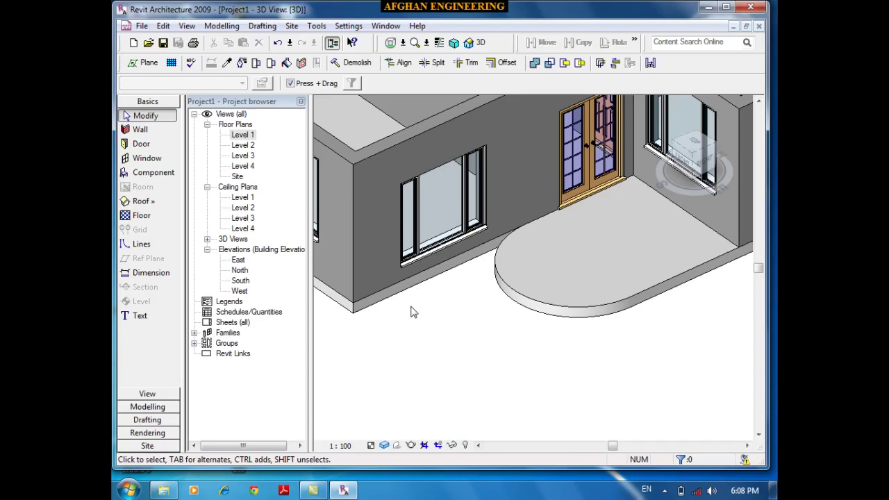
Delete the house floor with its rounded entrance terrace
scroll(412, 312, "down", 3)
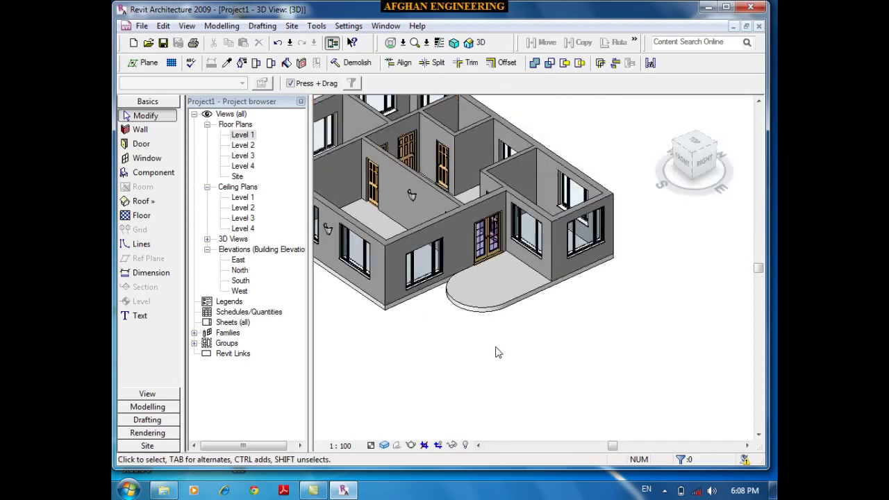
left_click(488, 311)
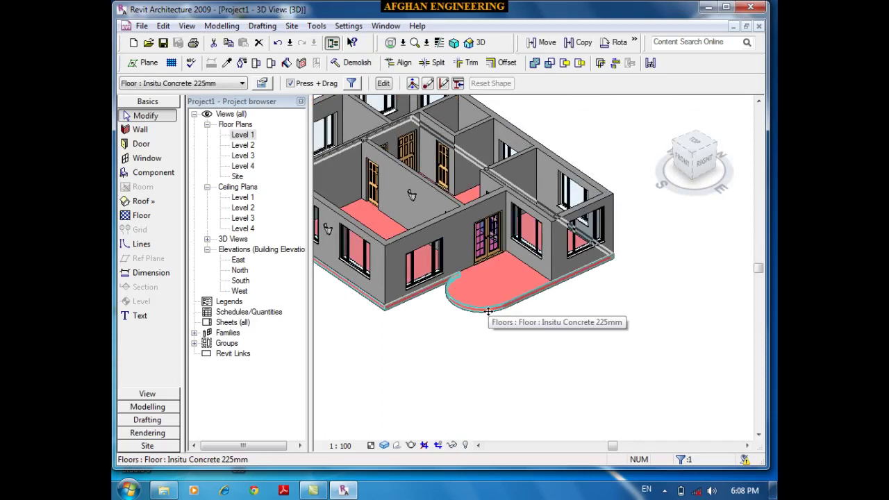
key("Delete")
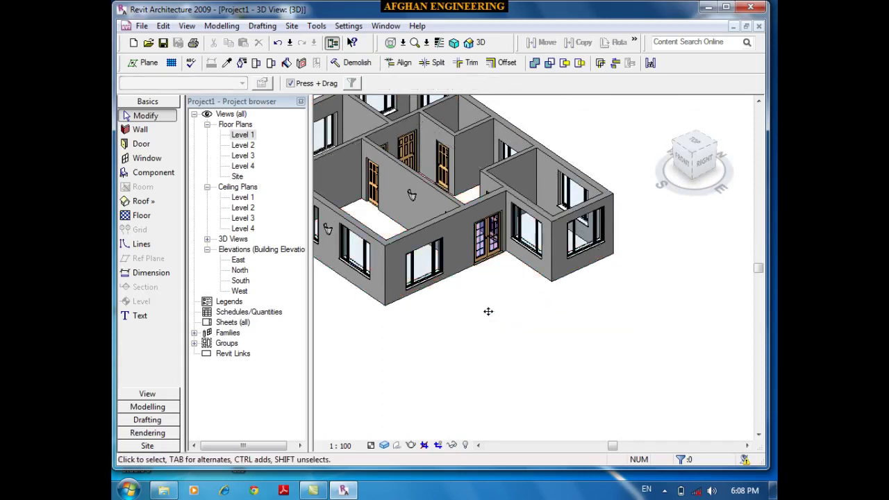
Create a floor on Level 1 from a rectangular boundary sketched in the empty area southeast of the house
double_click(241, 134)
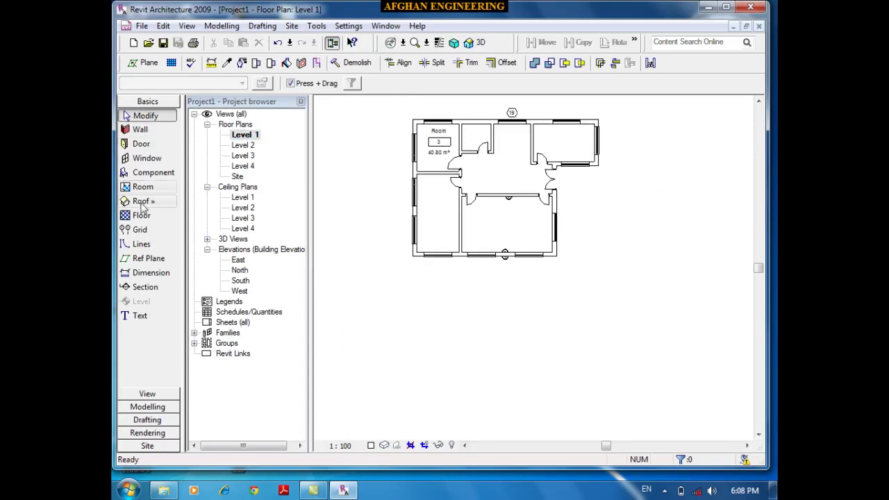
left_click(141, 214)
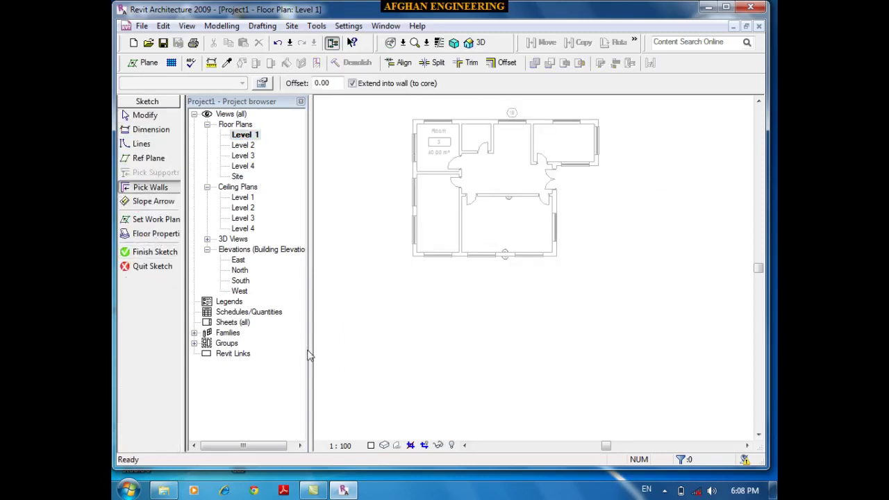
scroll(485, 109, "up", 2)
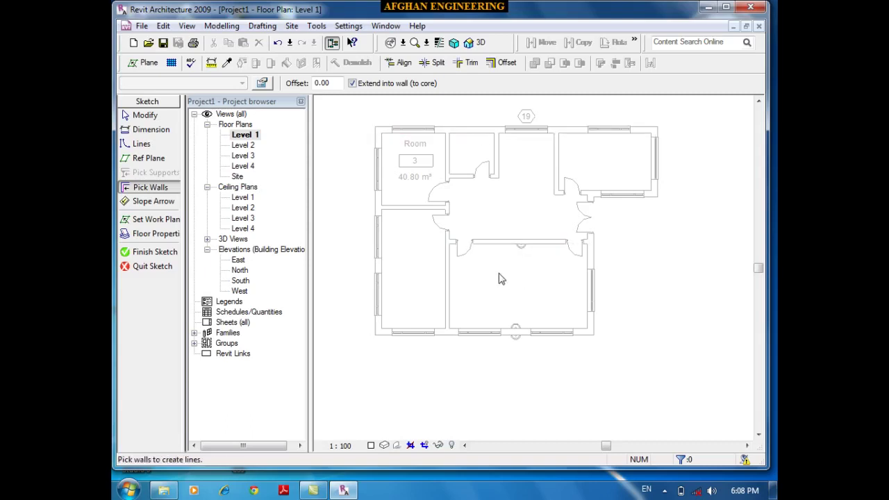
middle_click_drag(484, 268, 477, 265)
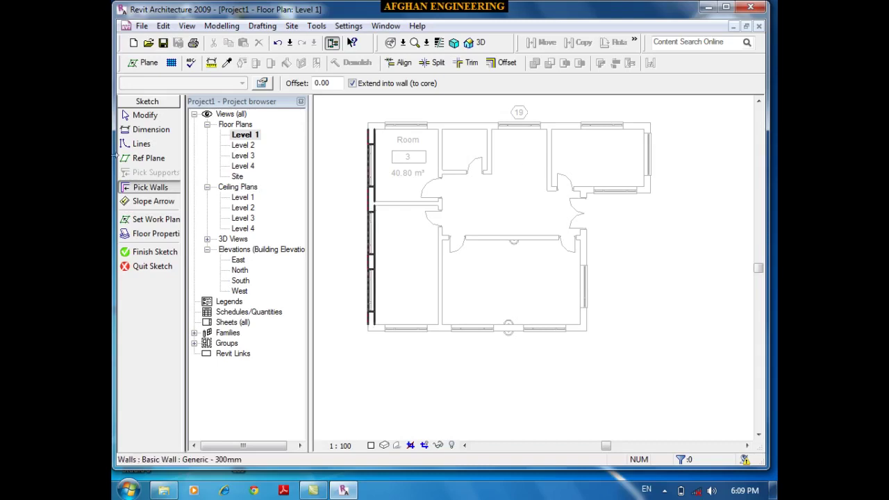
left_click(141, 144)
left_click(383, 83)
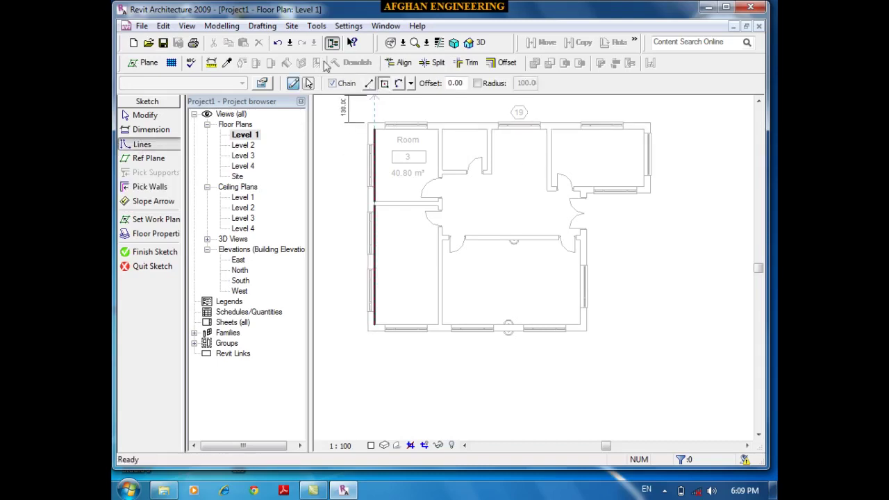
scroll(438, 178, "down", 3)
left_click(463, 180)
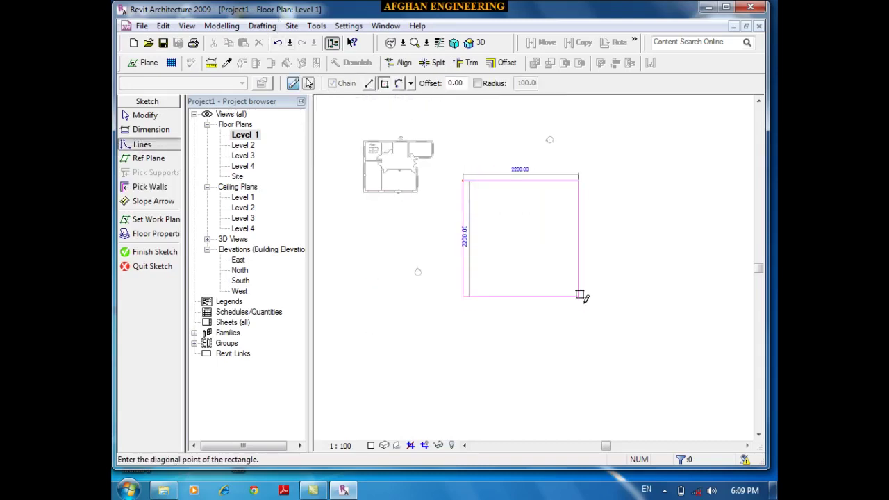
left_click(604, 312)
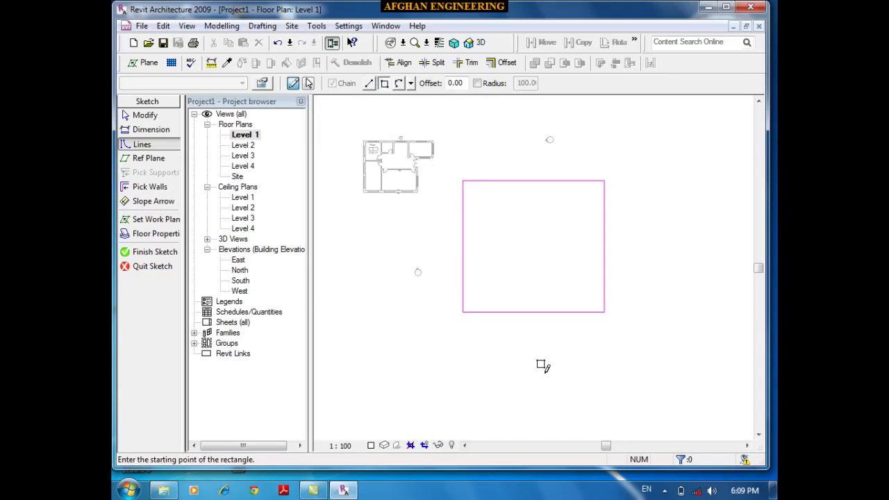
left_click(155, 252)
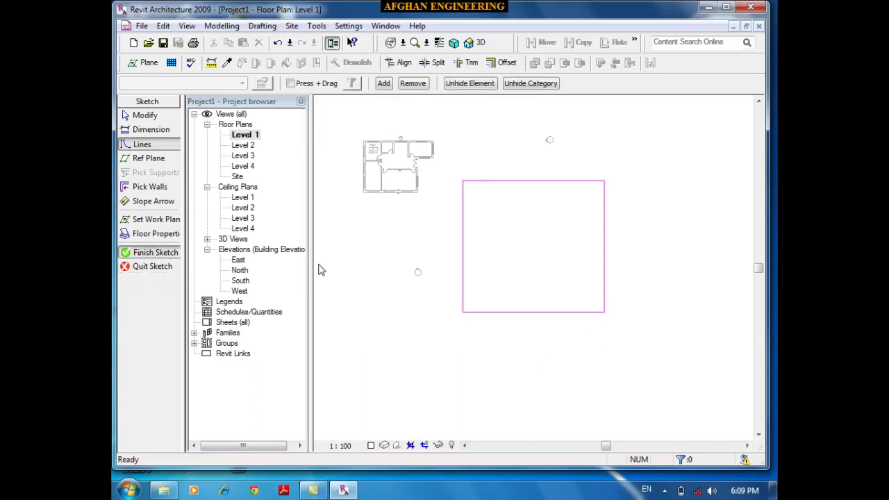
Check the rectangular floor in the 3D view and delete it
left_click(471, 42)
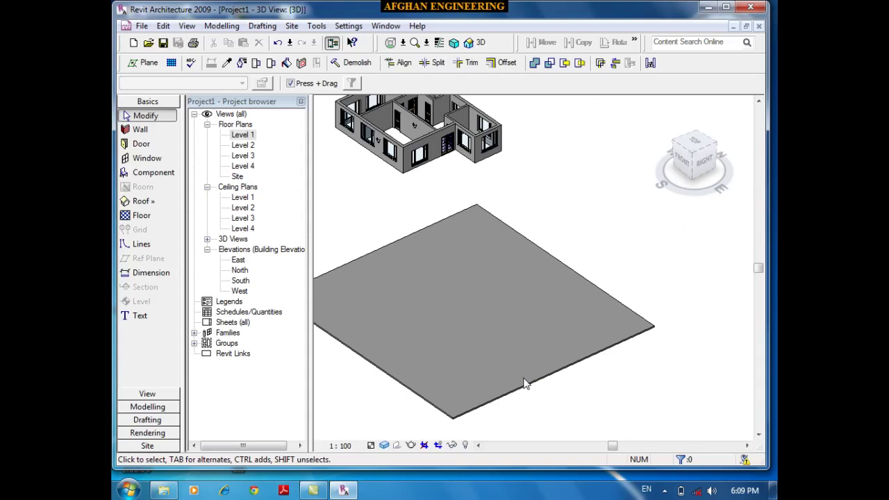
scroll(684, 365, "down", 1)
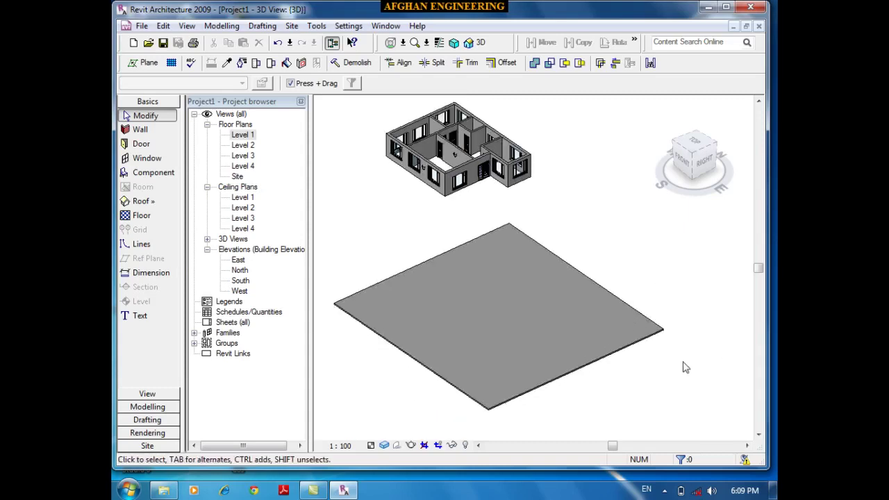
left_click(648, 339)
key("Delete")
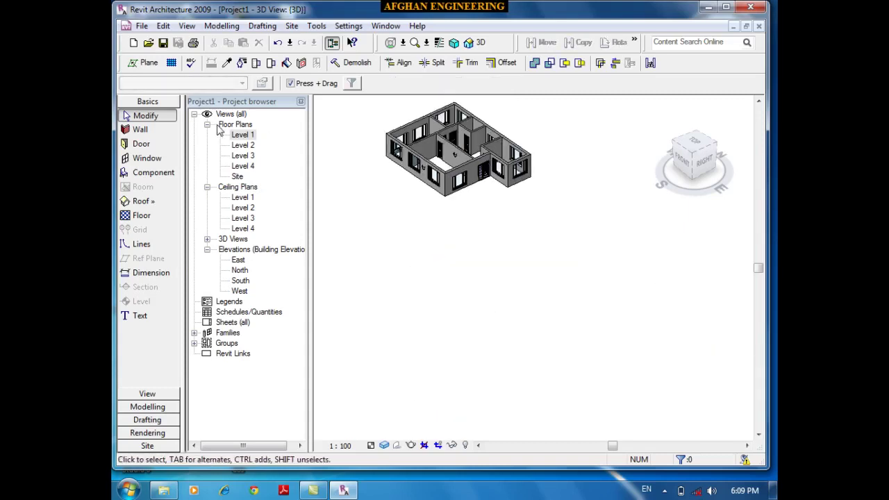
Return to the Level 1 floor plan, showing the house
double_click(242, 136)
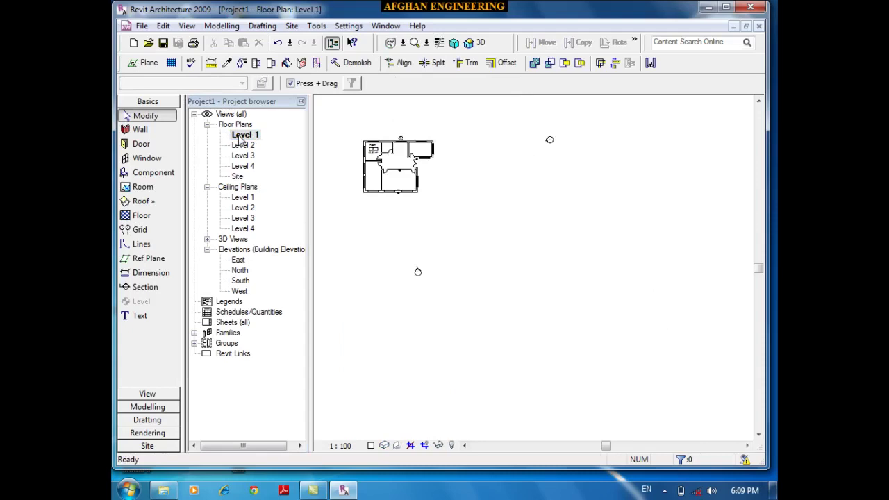
scroll(387, 194, "up", 2)
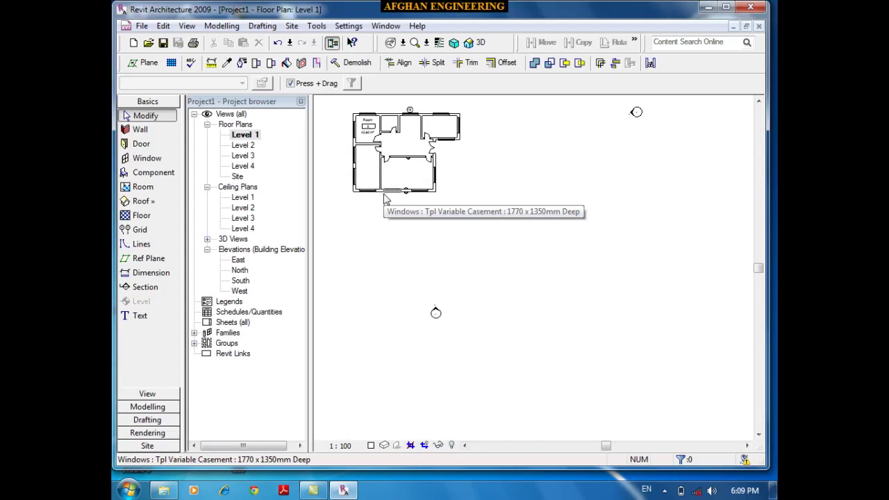
scroll(317, 134, "up", 2)
middle_click_drag(331, 137, 389, 236)
scroll(520, 230, "up", 1)
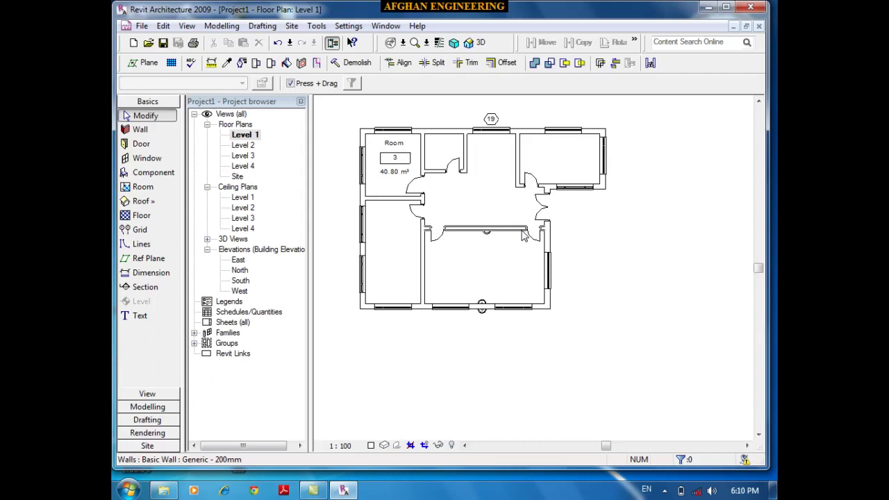
scroll(504, 201, "down", 2)
middle_click_drag(504, 201, 484, 260)
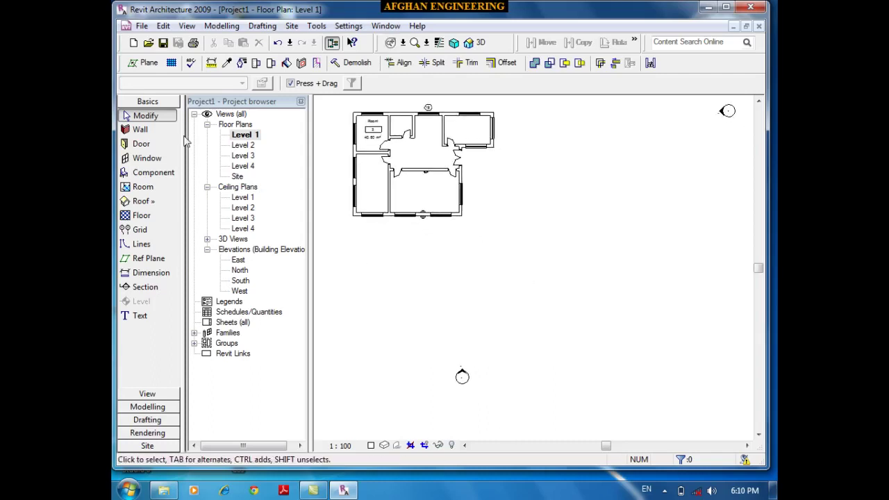
Start a new floor on Level 1 and sketch a rectangular boundary about 1720 wide in the empty area east of the house
left_click(140, 130)
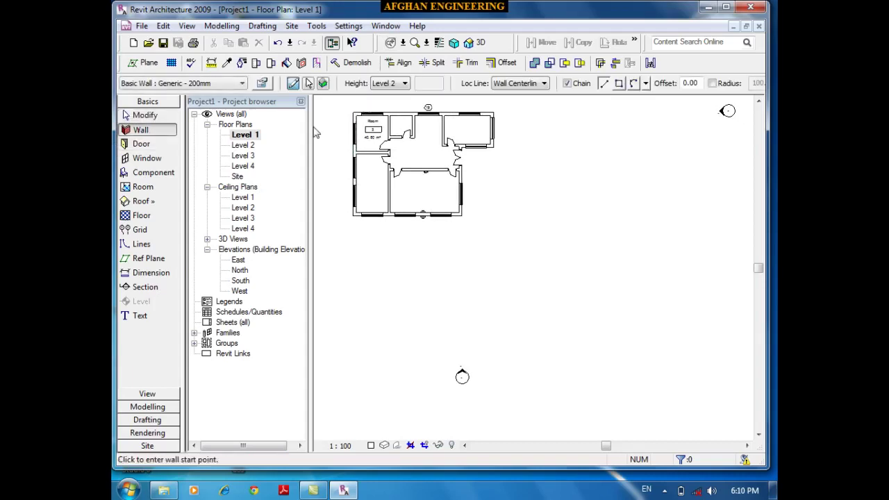
left_click(154, 220)
left_click(142, 144)
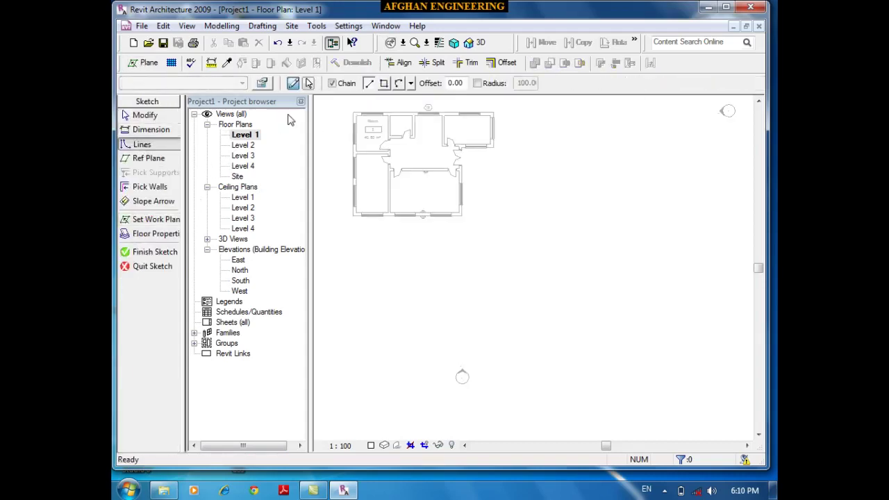
left_click(383, 82)
scroll(470, 208, "down", 1)
left_click(400, 157)
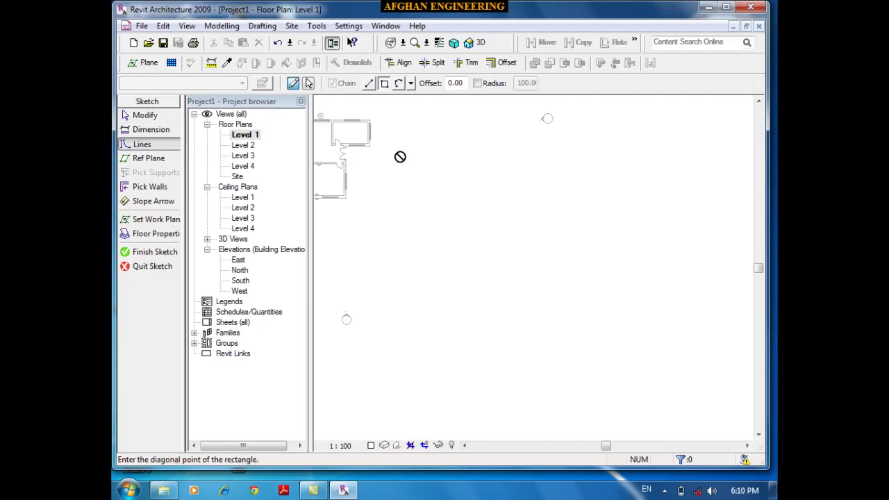
left_click(537, 292)
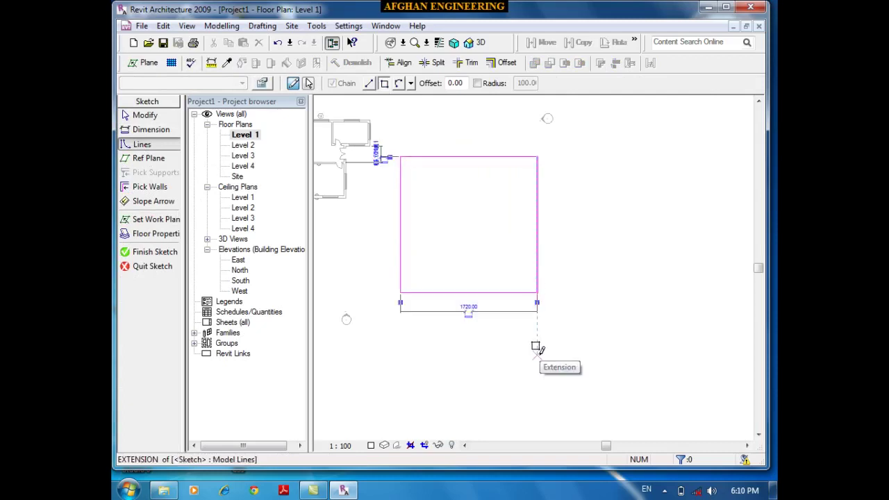
Sketch a smaller rectangle inside the northwest part of the boundary as an opening and finish the floor sketch
scroll(535, 347, "up", 1)
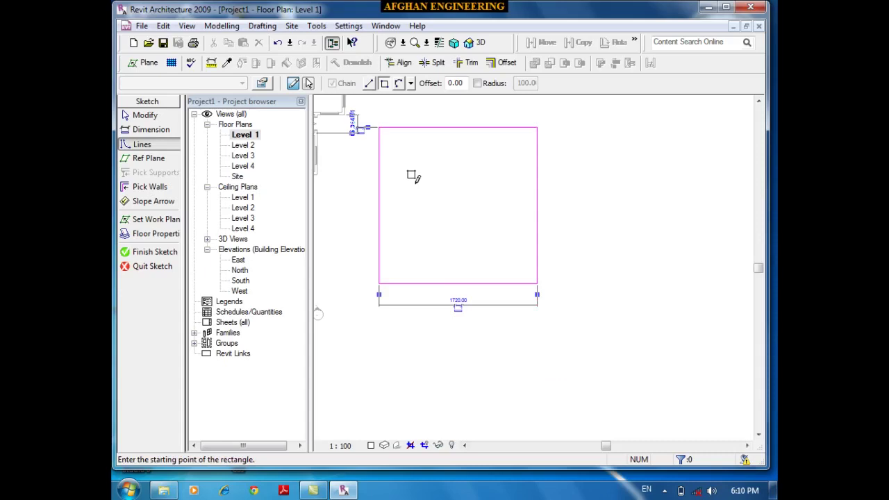
scroll(412, 160, "up", 1)
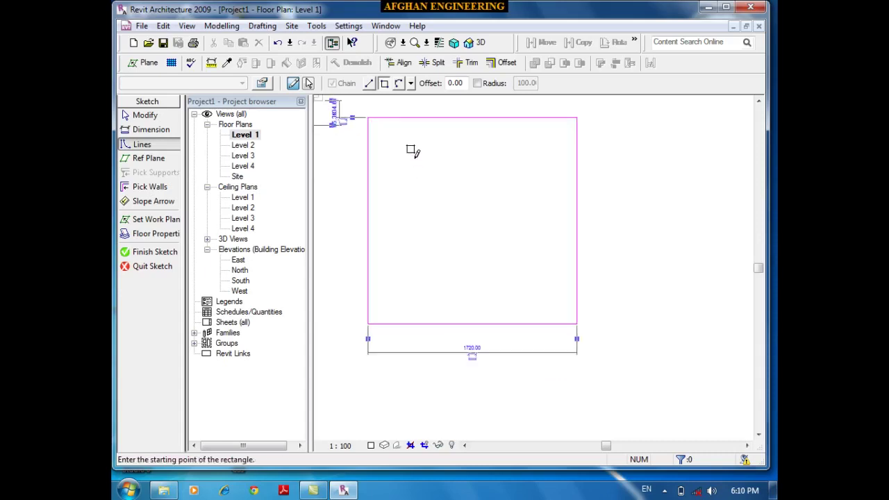
left_click(393, 138)
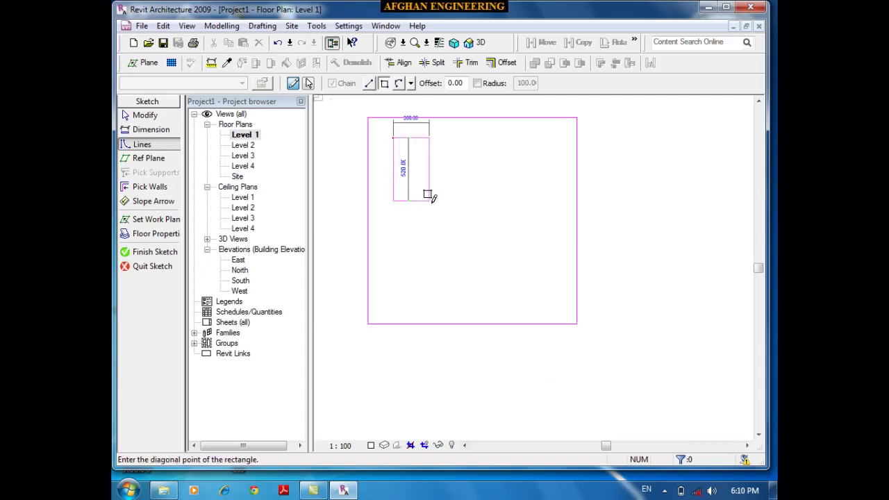
left_click(468, 248)
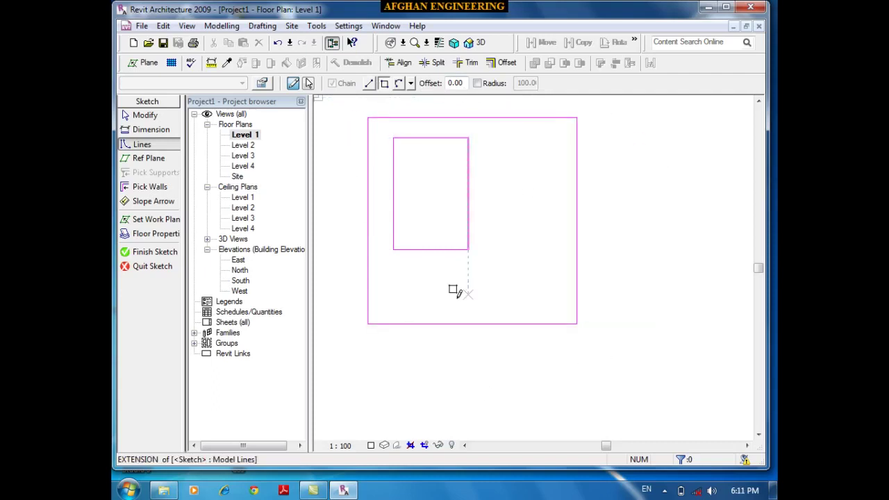
left_click(162, 254)
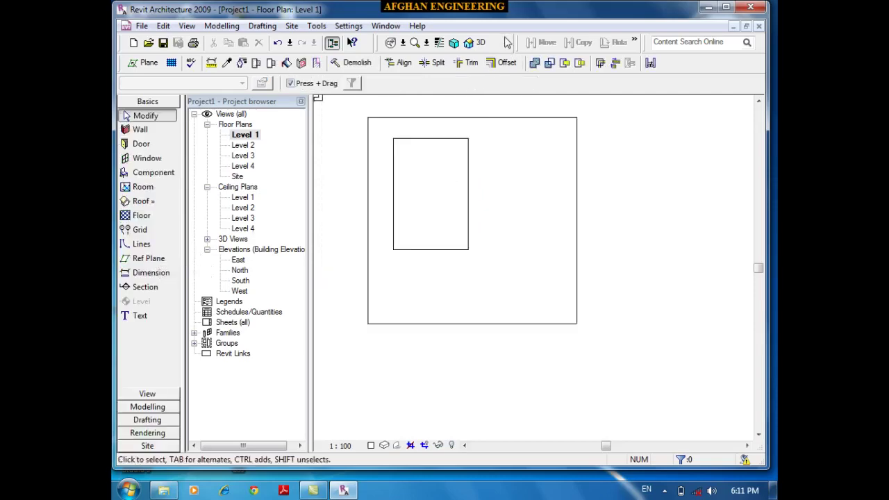
Inspect the floor and its rectangular opening from the front in the 3D view
left_click(471, 42)
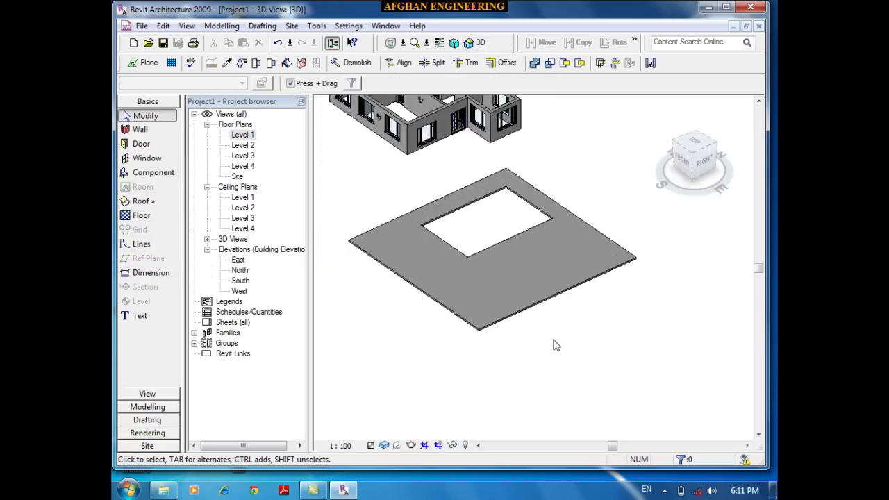
middle_click_drag(553, 343, 632, 357, "shift")
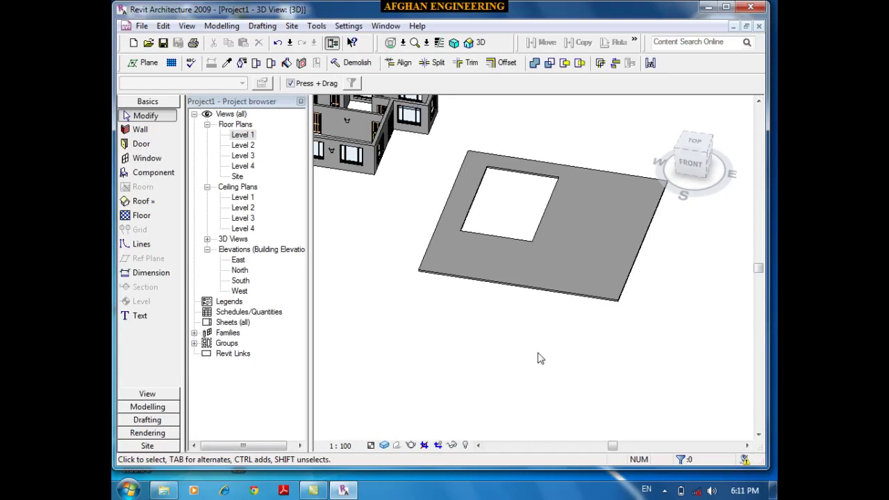
scroll(537, 357, "down", 1)
Reopen the floor's boundary sketch for editing and show it in the Level 1 floor plan
left_click(561, 315)
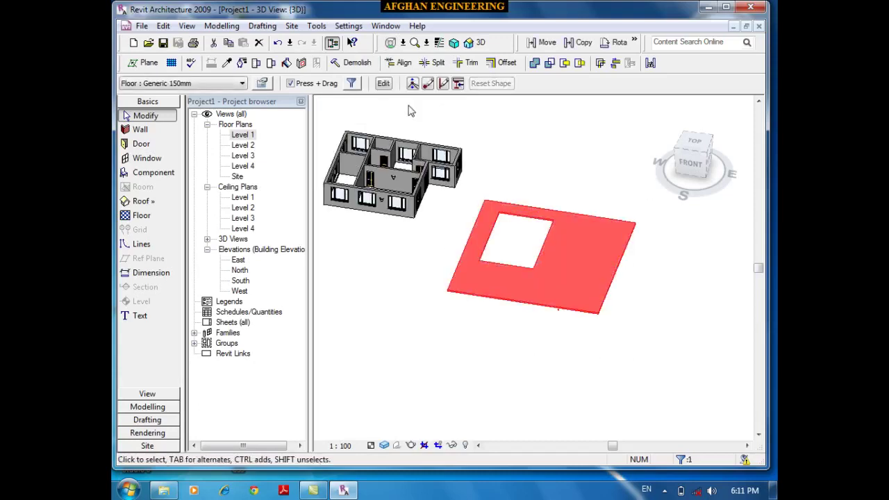
left_click(384, 84)
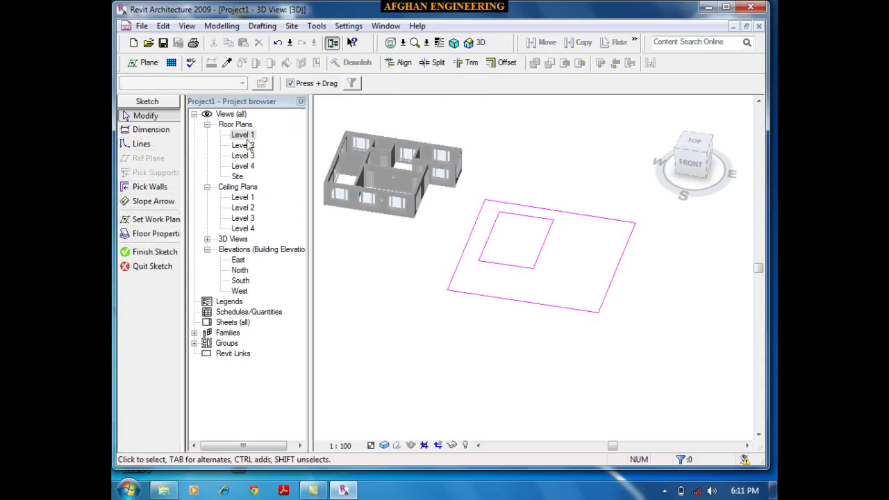
double_click(244, 136)
scroll(456, 248, "down", 2)
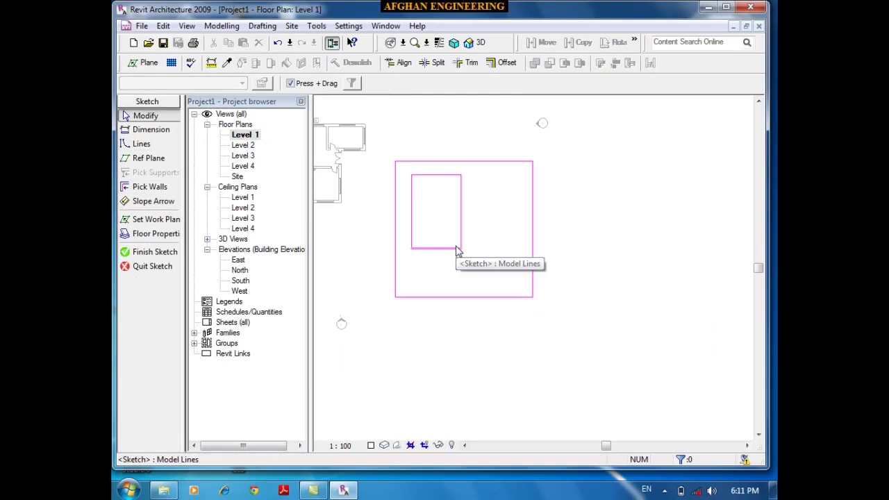
Delete the inner rectangle from the floor sketch
scroll(478, 262, "up", 1)
left_click_drag(479, 266, 380, 141)
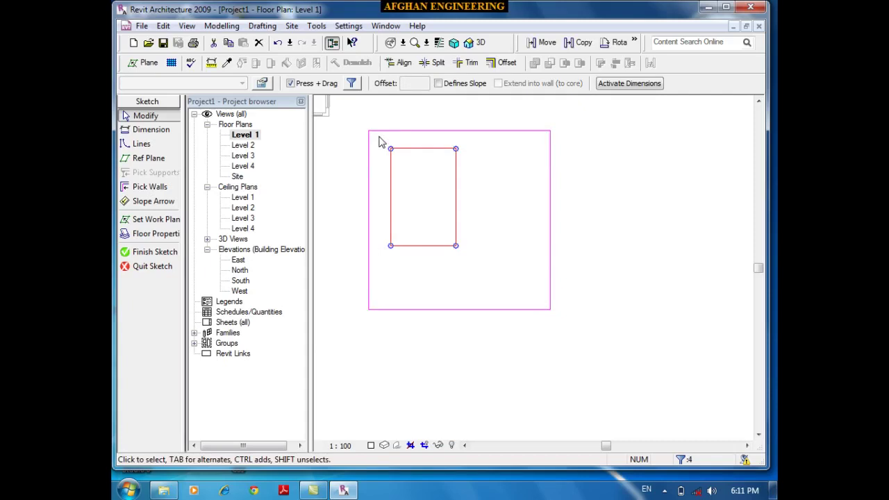
key("Delete")
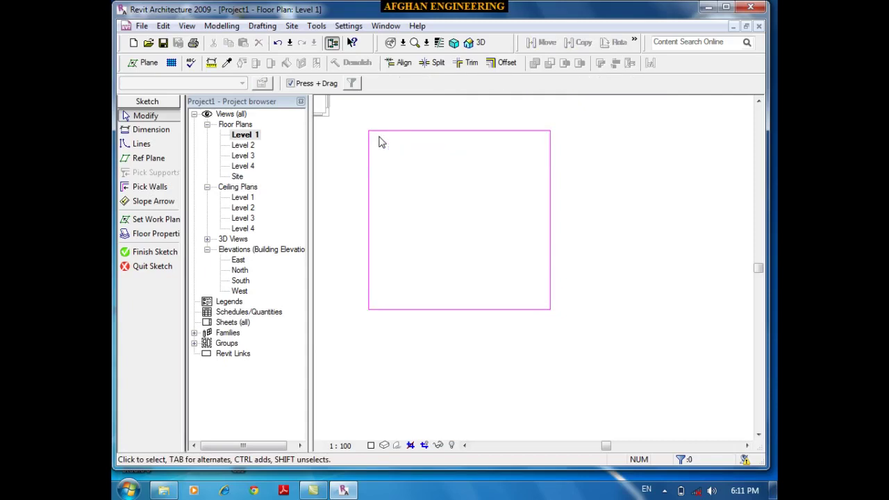
Sketch a rectangular opening about 340 by 500 in the northwest corner of the floor boundary
left_click(139, 144)
left_click(384, 83)
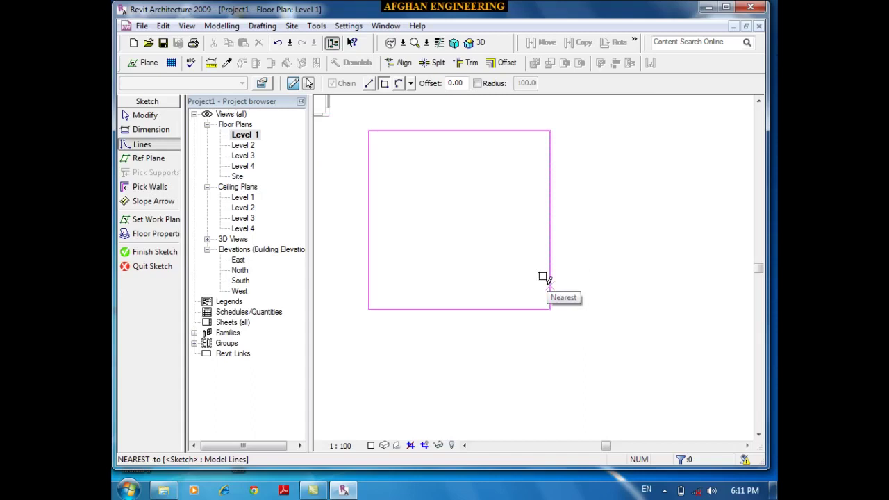
scroll(410, 188, "up", 2)
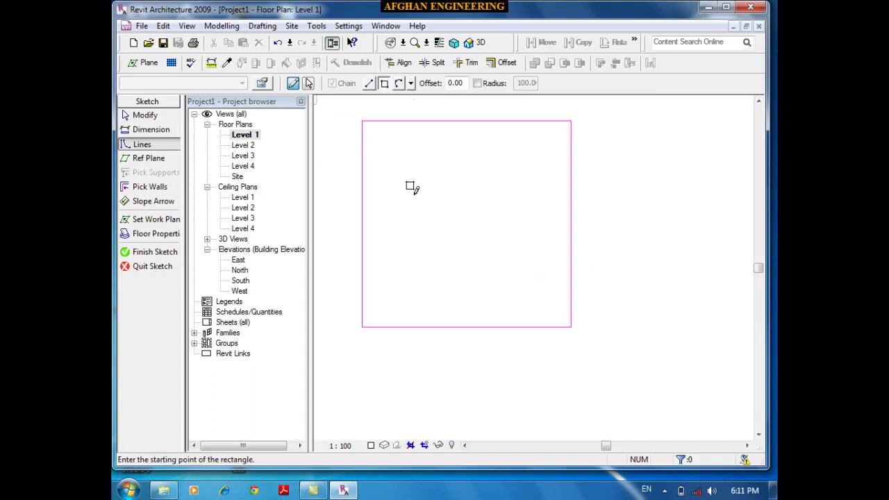
left_click(384, 132)
left_click(431, 203)
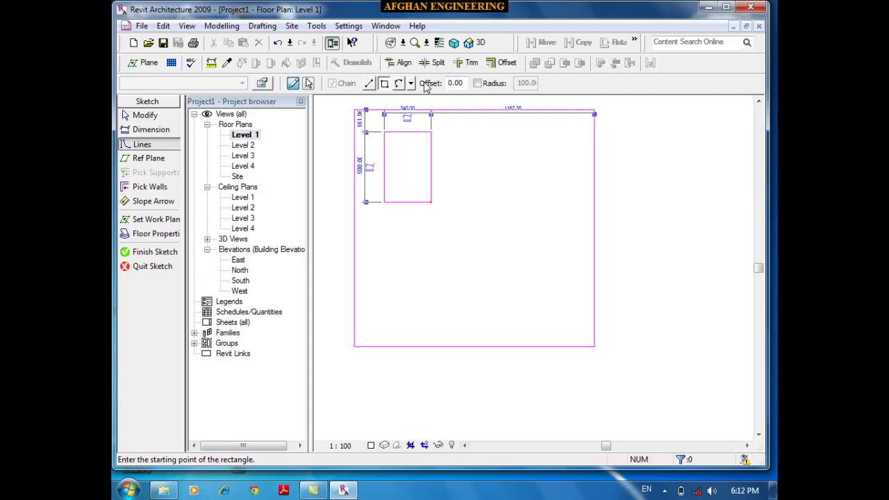
Sketch two more separate rectangular openings, one in the northeast part and one about 420 by 490 in the southwest part
left_click(466, 132)
left_click(534, 207)
left_click(390, 229)
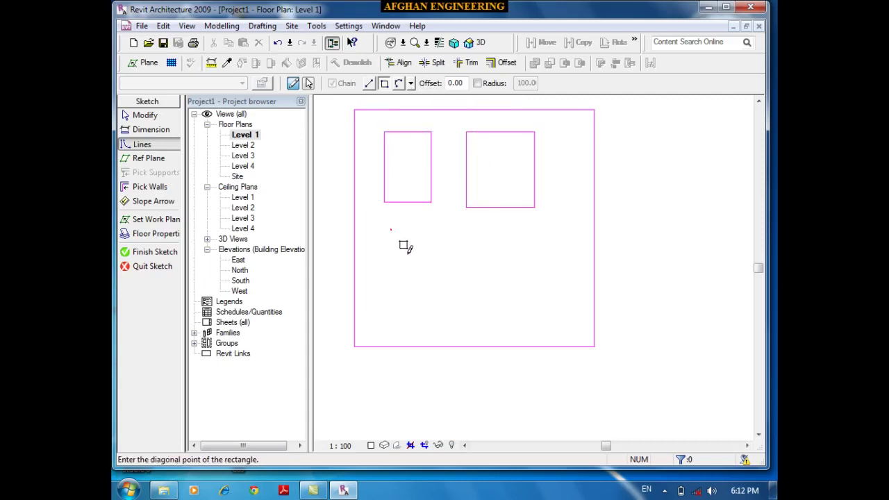
left_click(450, 299)
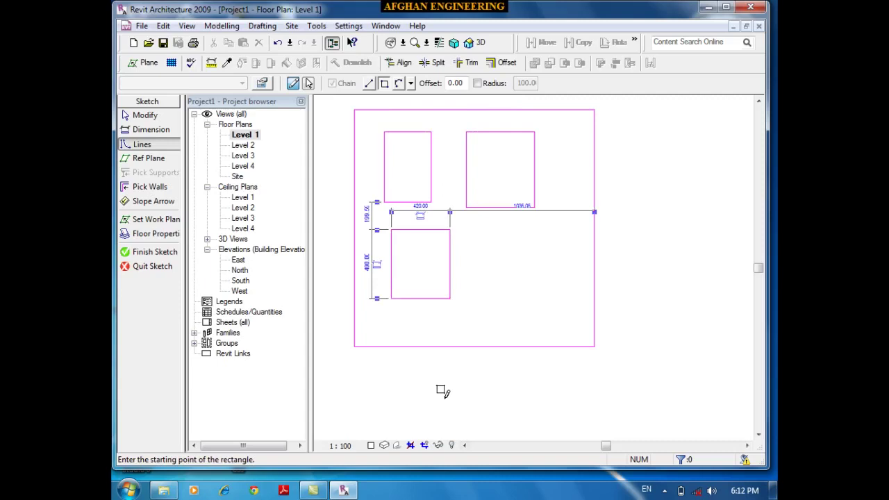
Try a rectangle in the middle of the floor that overlaps the three inner rectangles, and undo it
scroll(532, 199, "up", 1)
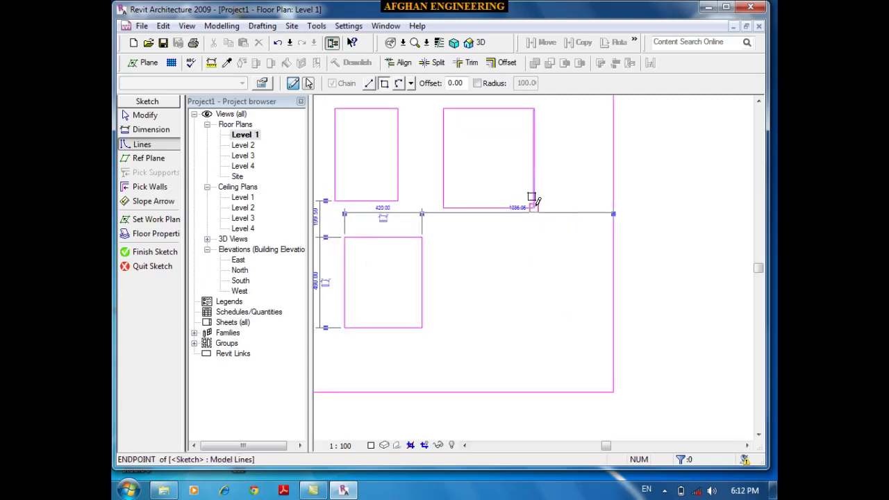
scroll(532, 199, "down", 1)
scroll(407, 208, "up", 1)
left_click(387, 144)
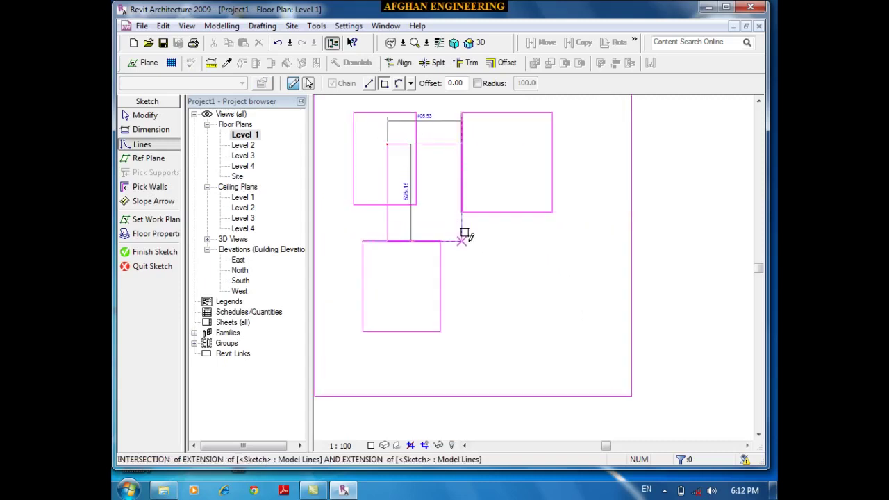
left_click(509, 277)
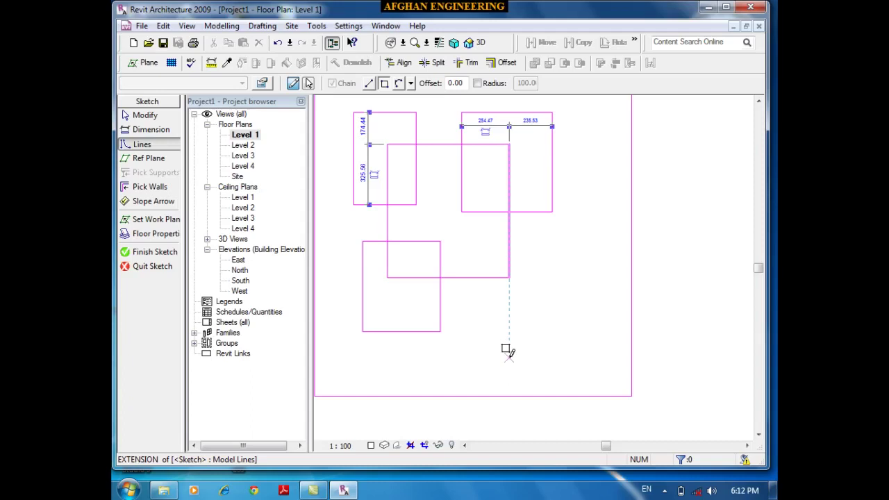
scroll(456, 291, "down", 1)
scroll(444, 258, "up", 1)
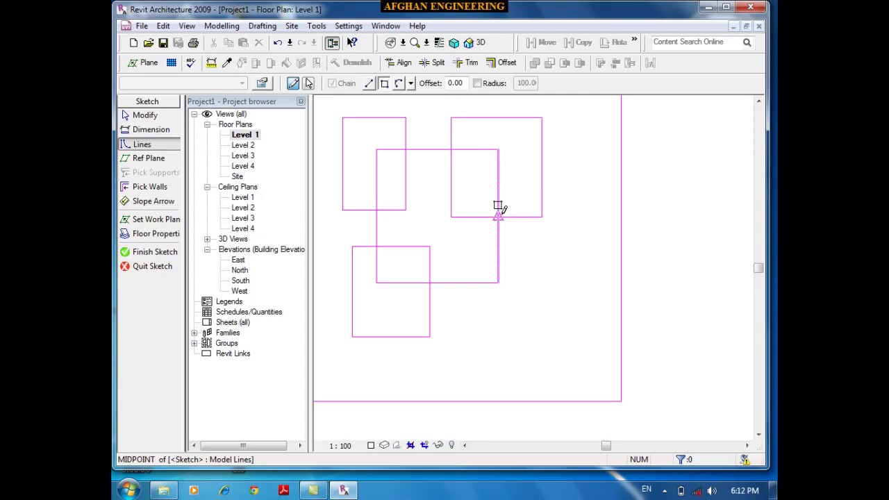
key("ctrl+z")
scroll(499, 206, "down", 2)
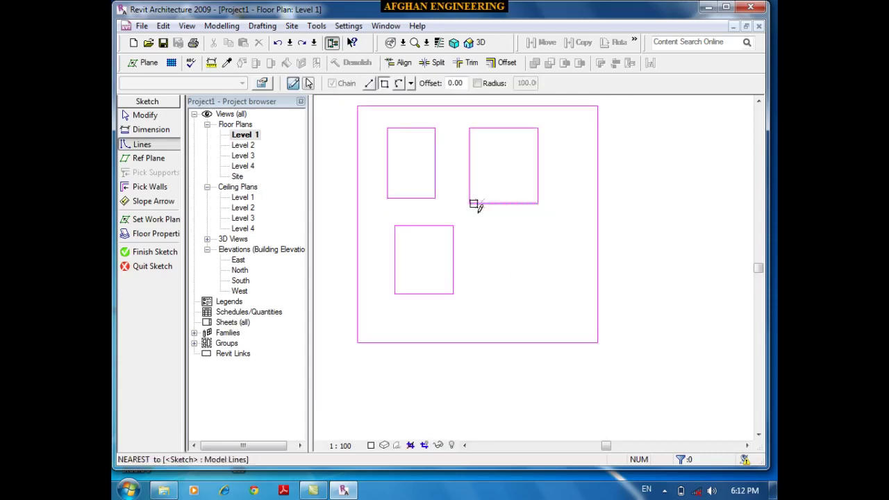
Sketch a fourth rectangular opening about 310 by 470 in the southeast part, clear of the other openings
scroll(479, 205, "up", 1)
left_click(477, 228)
left_click(527, 303)
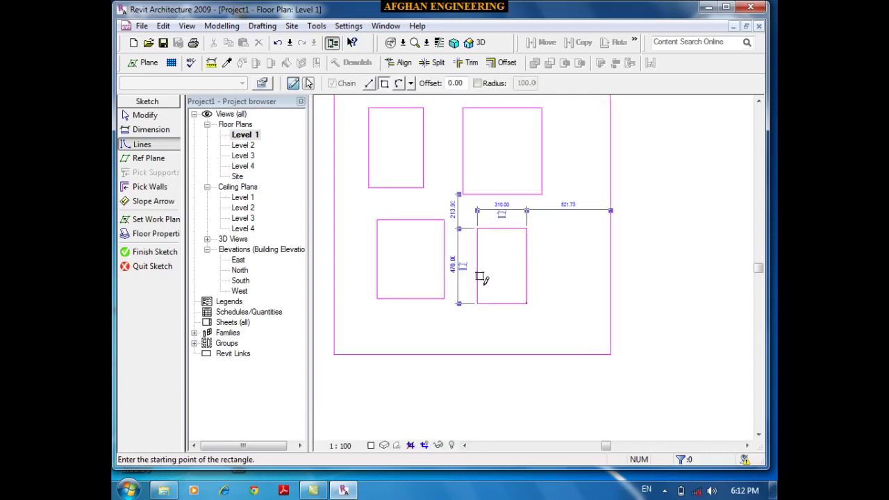
Sketch a circular opening with a radius of about 140 near the floor's east edge, beside the fourth rectangle
left_click(410, 83)
left_click(449, 55)
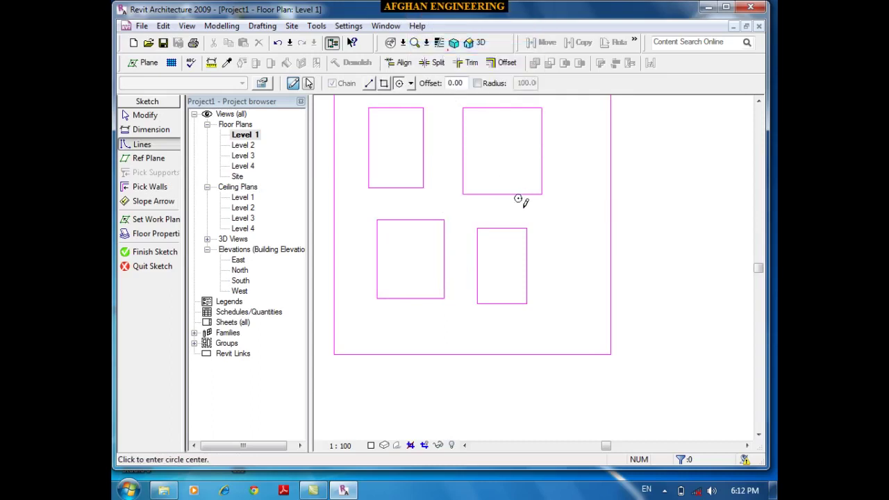
scroll(555, 218, "up", 2)
left_click(577, 257)
left_click(579, 227)
scroll(498, 317, "down", 1)
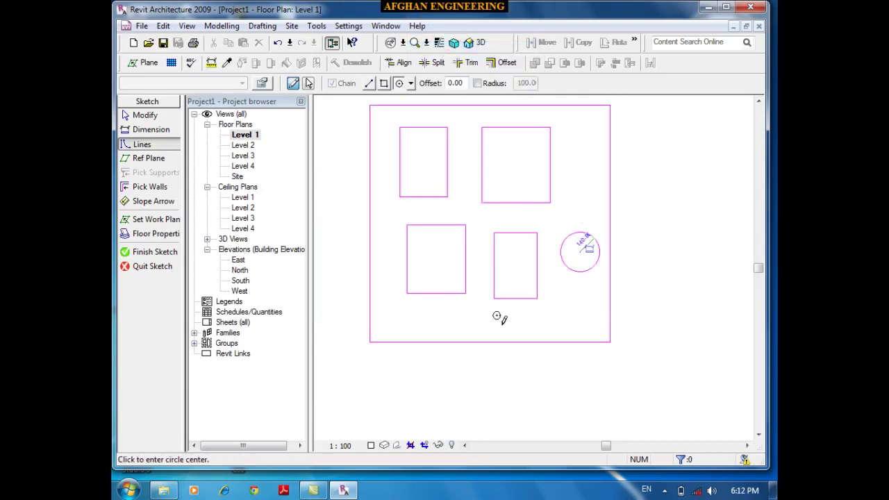
Sketch two smaller circular openings near the floor's south edge, one below the lower rectangles and one in the southwest corner
scroll(458, 313, "up", 1)
left_click(468, 317)
left_click(470, 300)
left_click(358, 302)
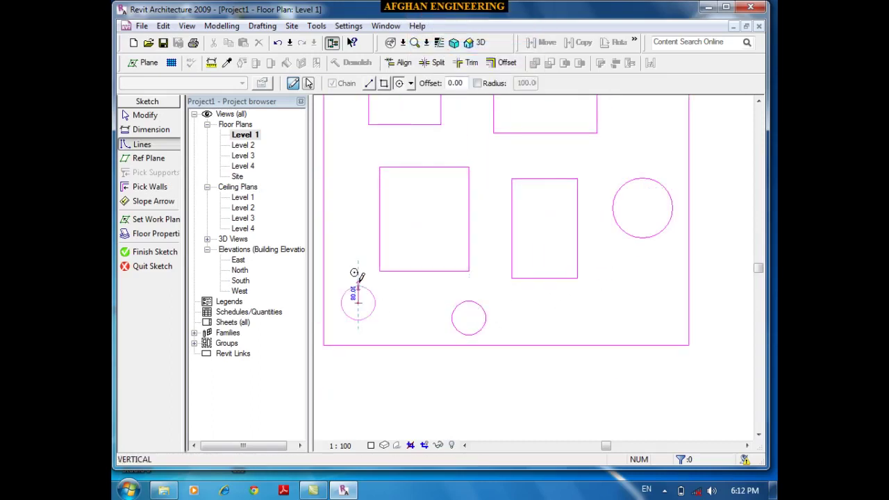
Sketch two circular openings in the floor boundary, one in the lower-left corner and one beside the left edge
left_click(358, 278)
left_click(351, 167)
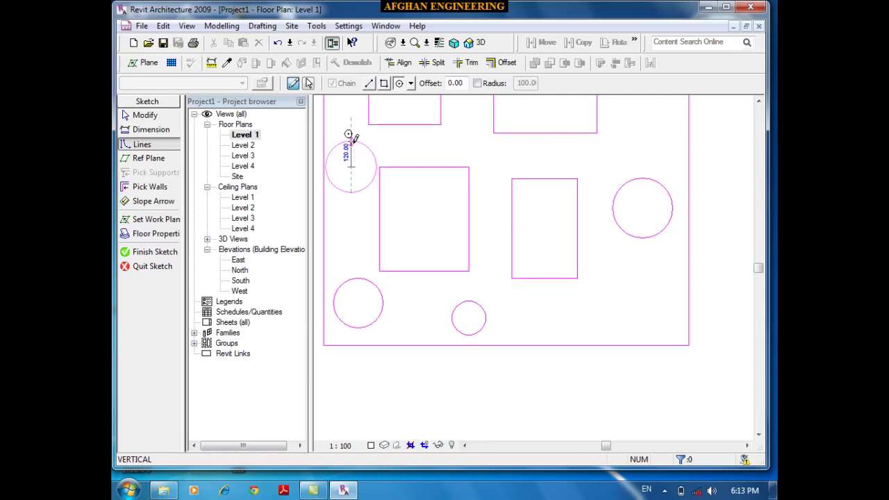
left_click(350, 147)
scroll(526, 273, "down", 2)
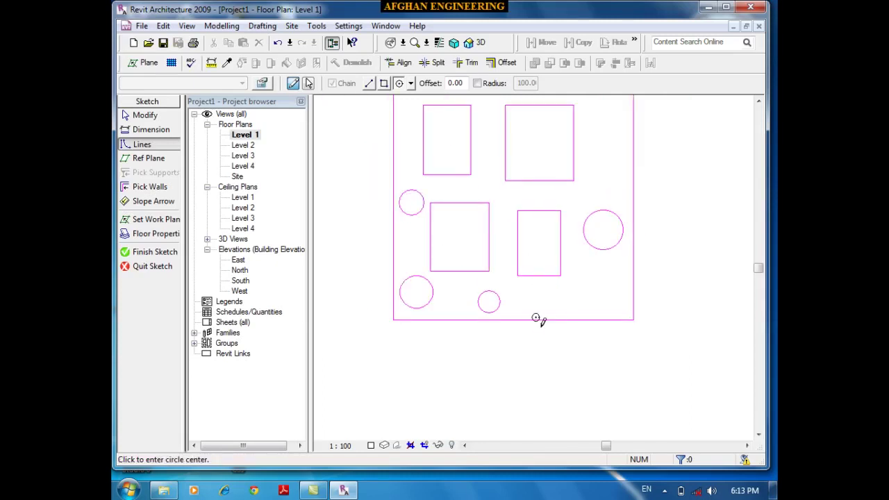
Finish the floor sketch and inspect the slab with its rectangular and circular openings in 3D
left_click(154, 252)
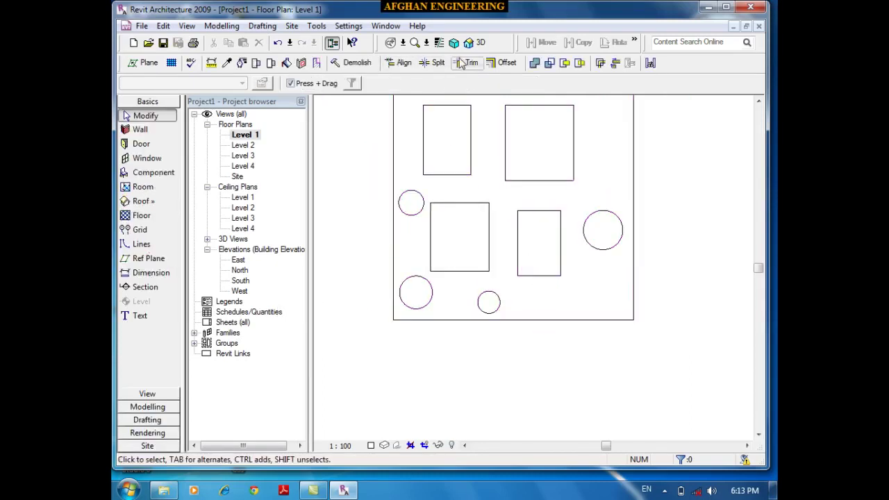
left_click(474, 42)
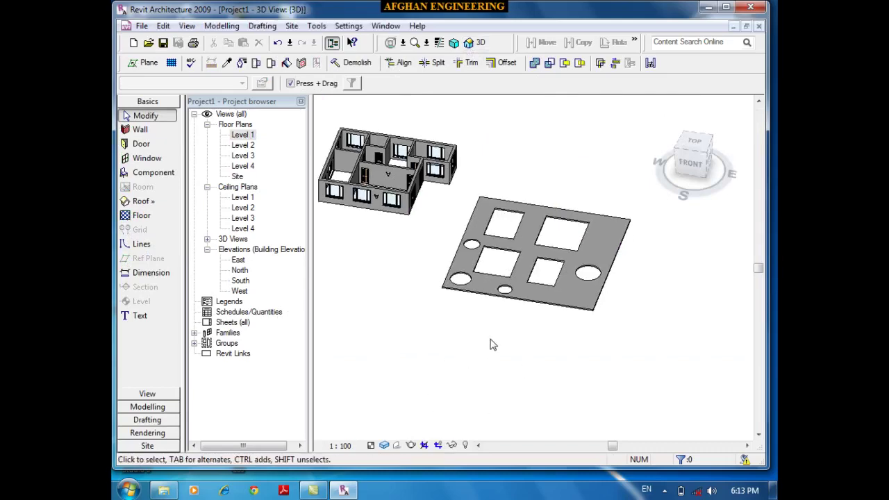
middle_click_drag(490, 343, 430, 320, "shift")
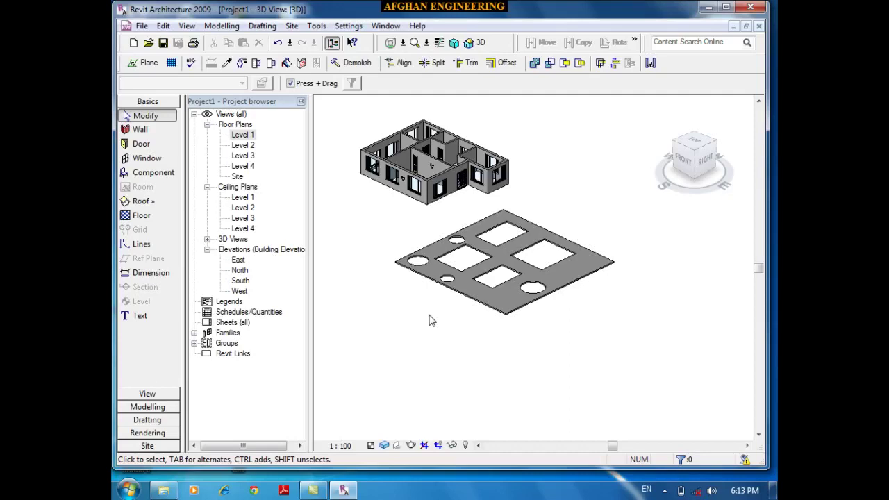
scroll(430, 320, "up", 3)
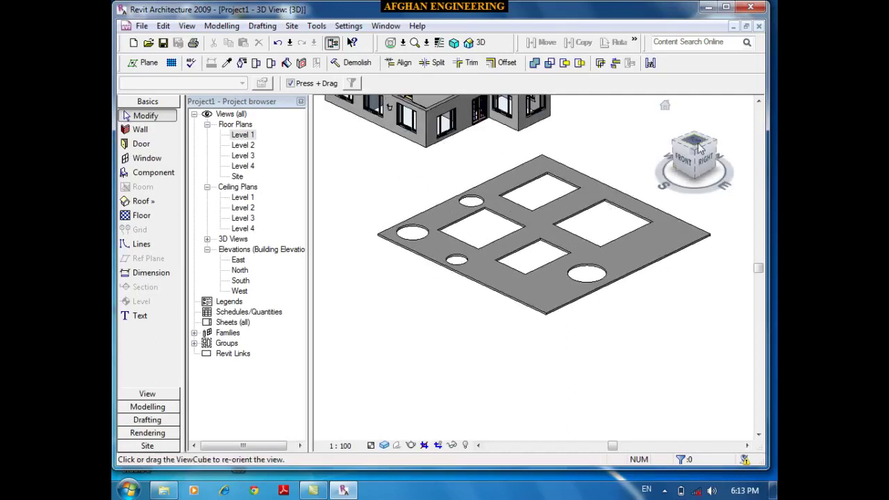
Edit the floor's sketch in the Level 1 plan and delete the two lower rectangular openings and all the circles
double_click(241, 136)
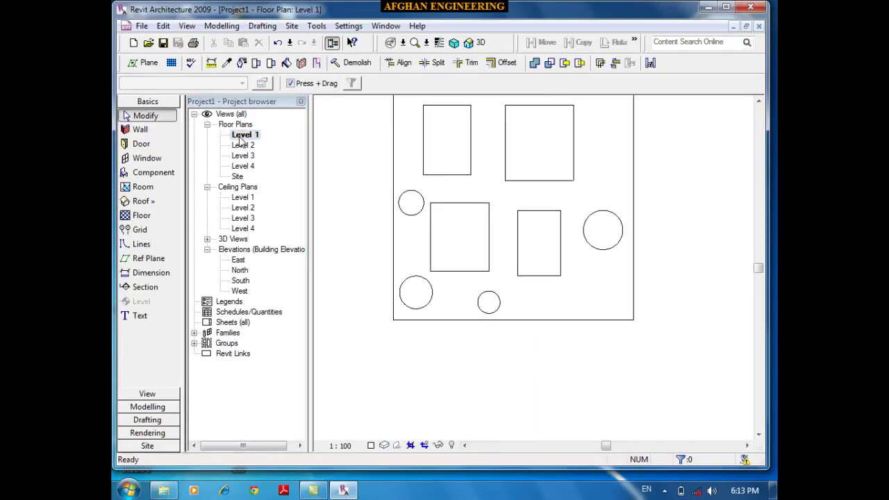
left_click(396, 145)
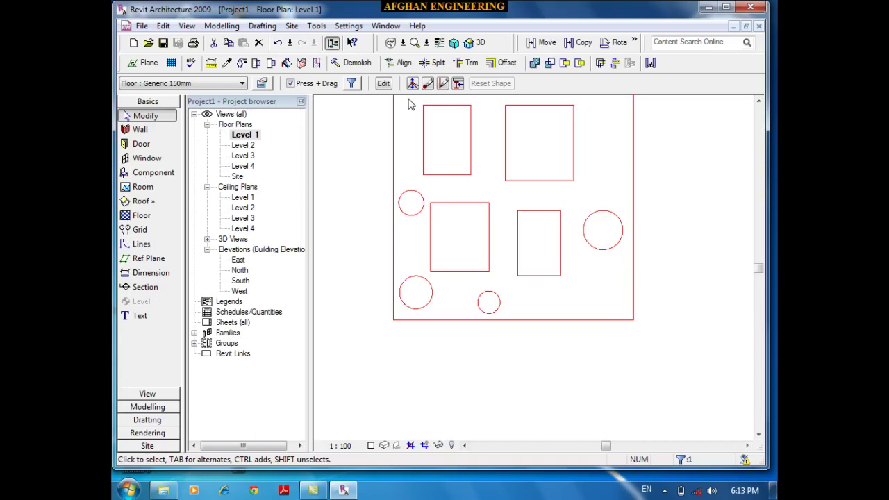
left_click(382, 82)
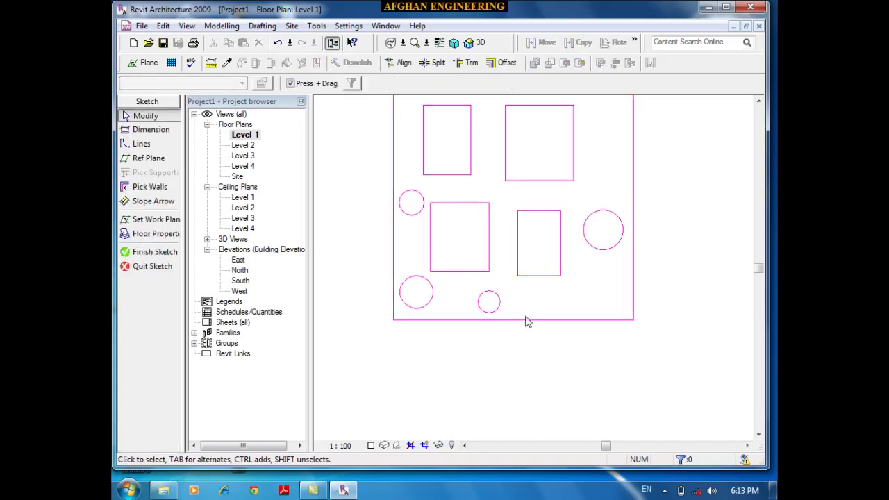
mouse_move(525, 321)
middle_mouse_down()
mouse_move(448, 327)
mouse_move(558, 339)
mouse_move(548, 340)
middle_mouse_up()
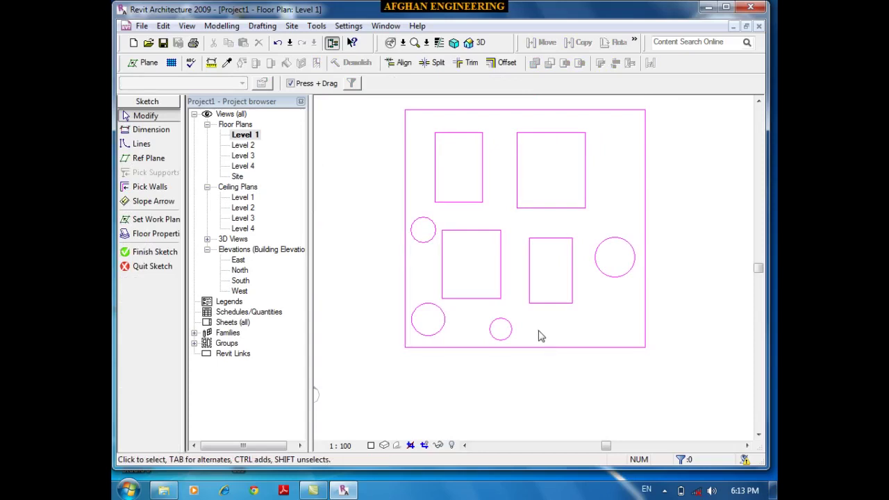
mouse_move(627, 331)
left_mouse_down()
mouse_move(449, 252)
mouse_move(423, 230)
left_mouse_up()
key("Delete")
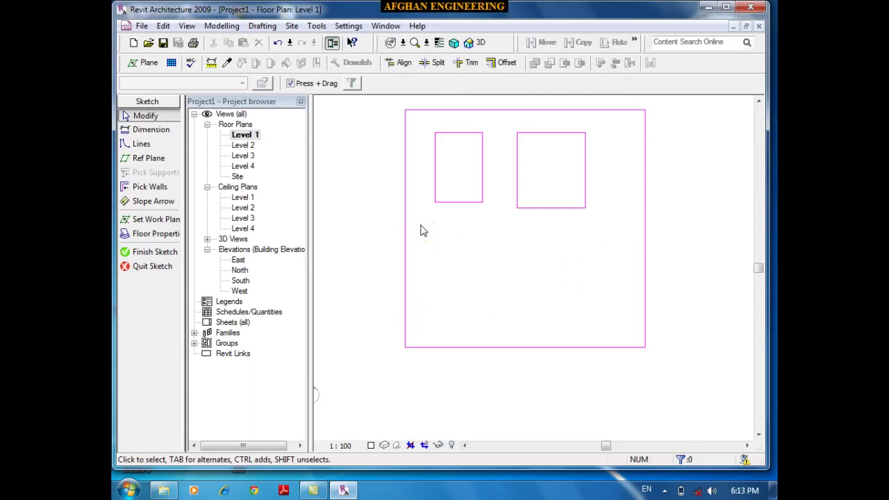
Sketch a circle of radius 100 inside the upper-left rectangular opening
scroll(484, 136, "up", 1)
left_click(146, 145)
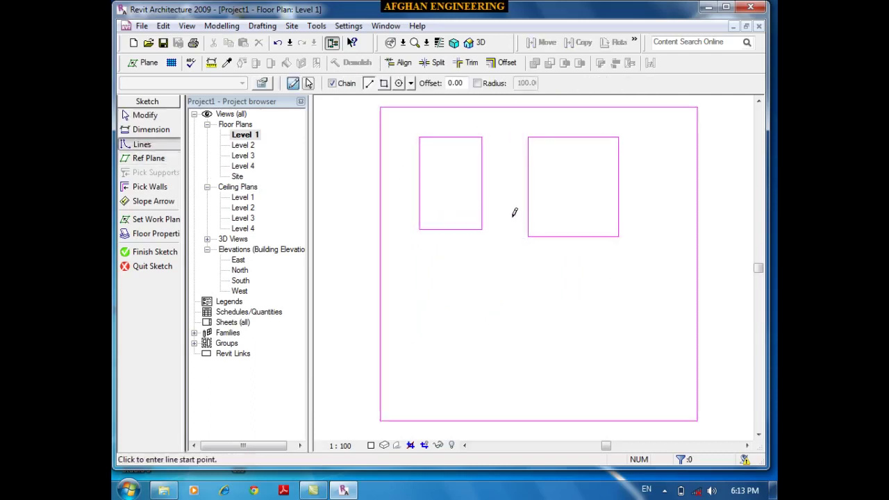
scroll(423, 135, "up", 1)
scroll(435, 159, "up", 1)
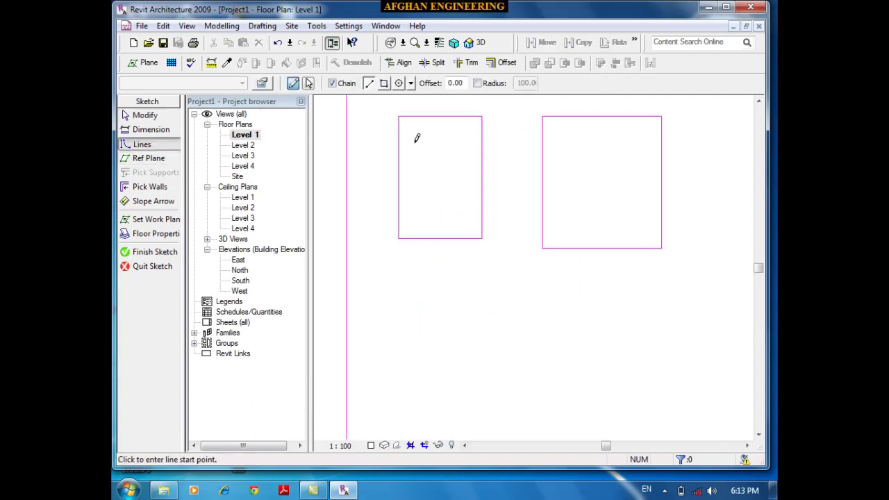
left_click(399, 83)
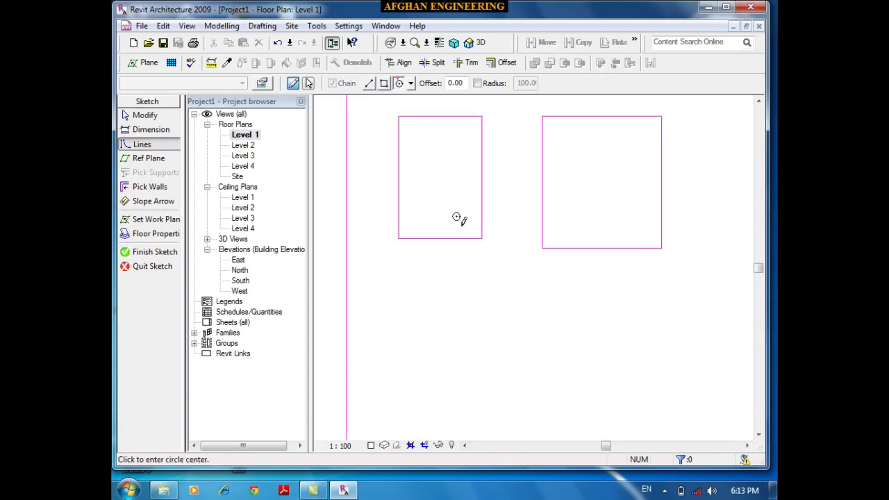
left_click(447, 174)
left_click(446, 150)
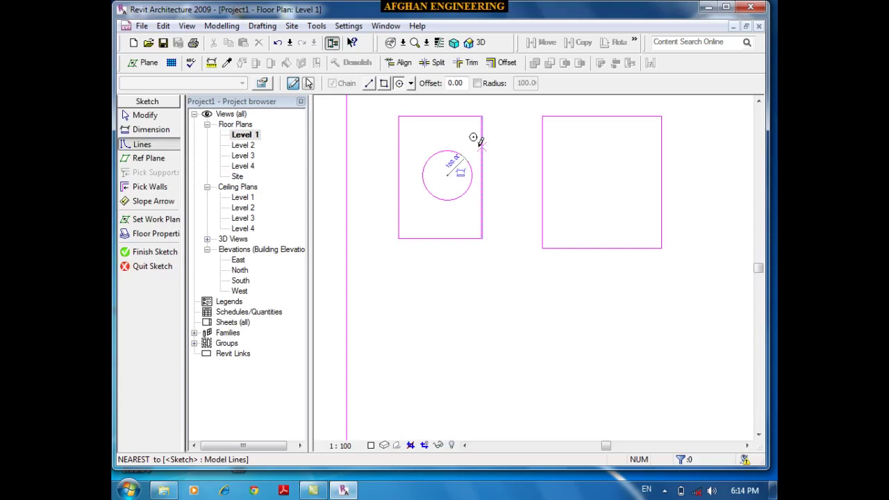
Sketch a circle of radius 170 inside the upper-right rectangular opening
scroll(558, 192, "up", 3)
scroll(597, 161, "down", 2)
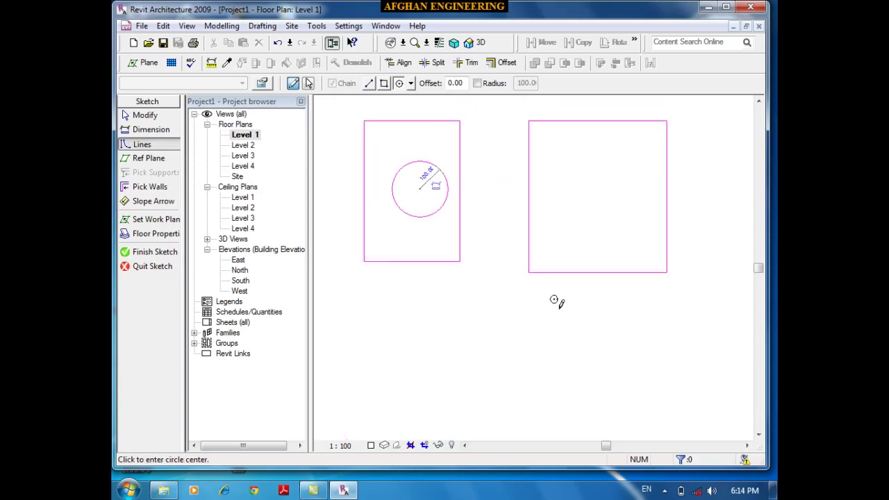
left_click(594, 185)
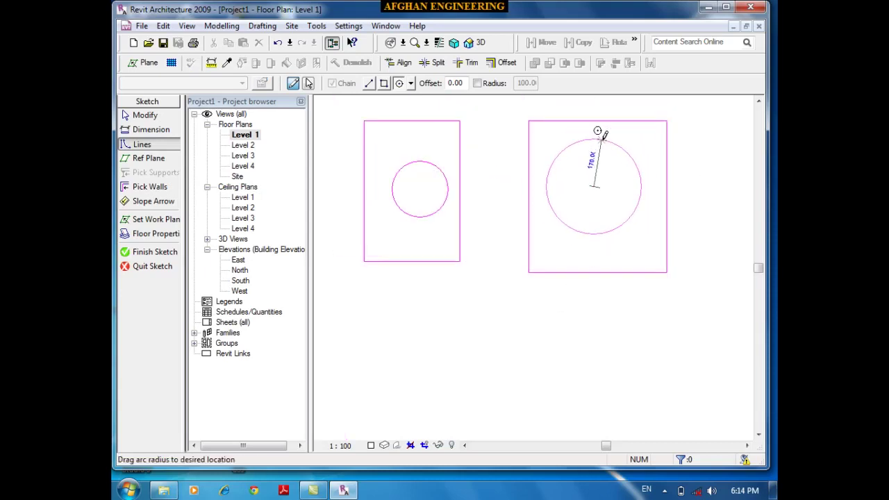
left_click(625, 153)
scroll(476, 383, "down", 3)
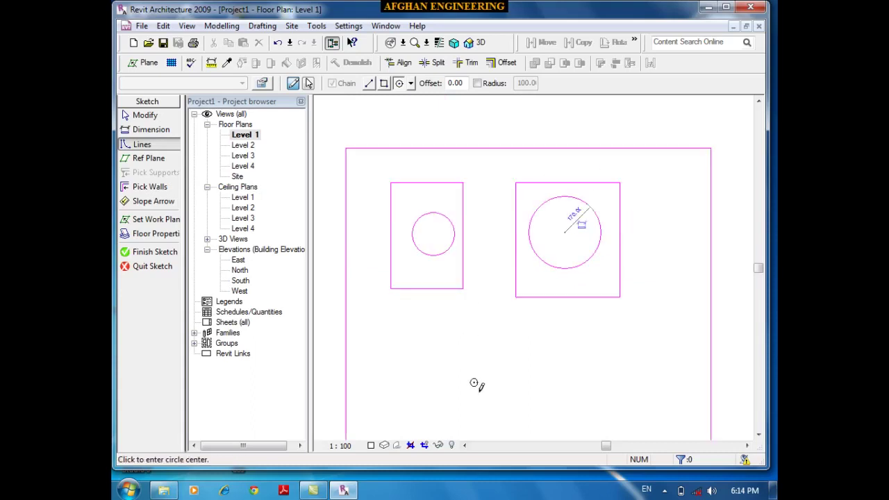
middle_click_drag(635, 262, 603, 152)
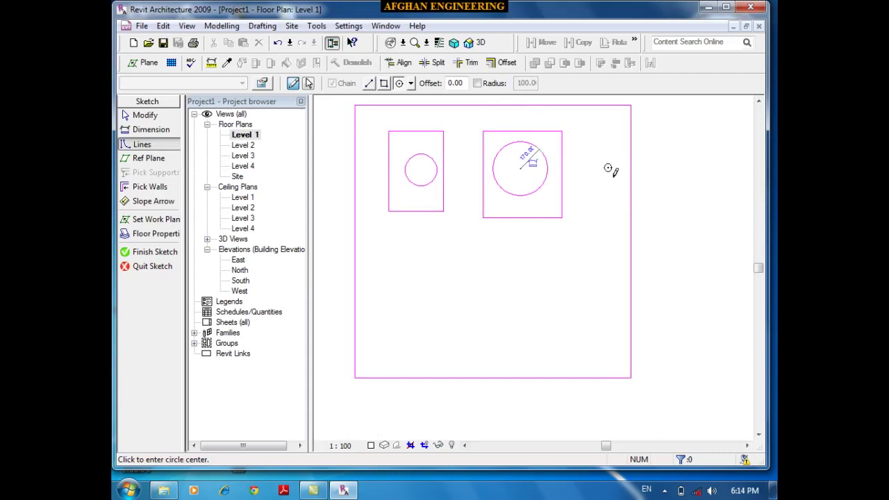
Sketch a smaller concentric circle of radius about 90 inside the circle in the upper-right opening
scroll(552, 189, "up", 2)
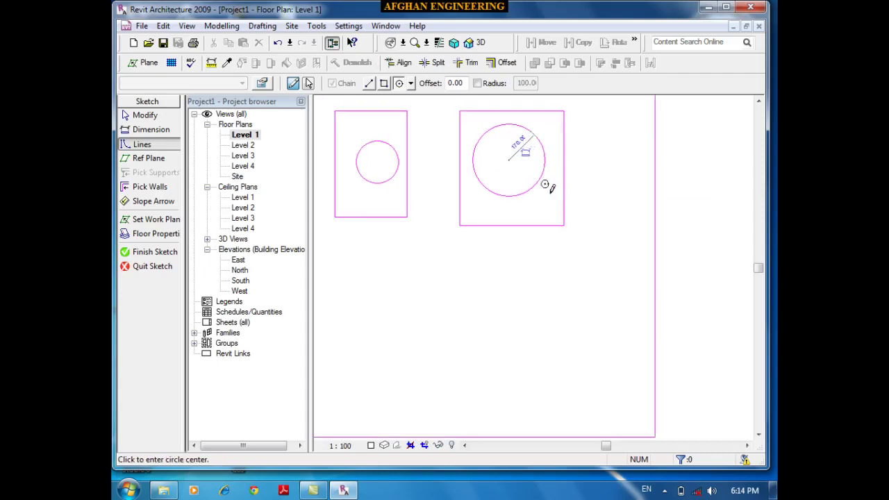
scroll(509, 158, "up", 2)
left_click(509, 160)
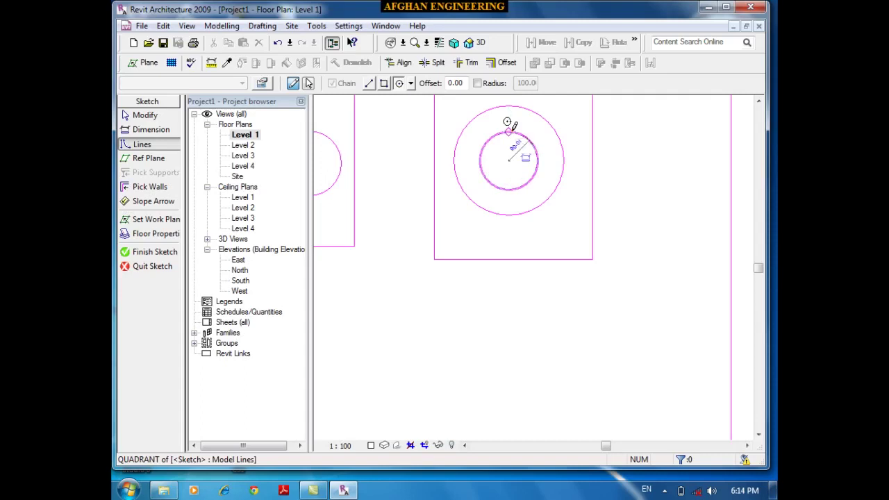
left_click(512, 125)
Finish the floor sketch and inspect the disc and ring inside the two openings in 3D
left_click(155, 252)
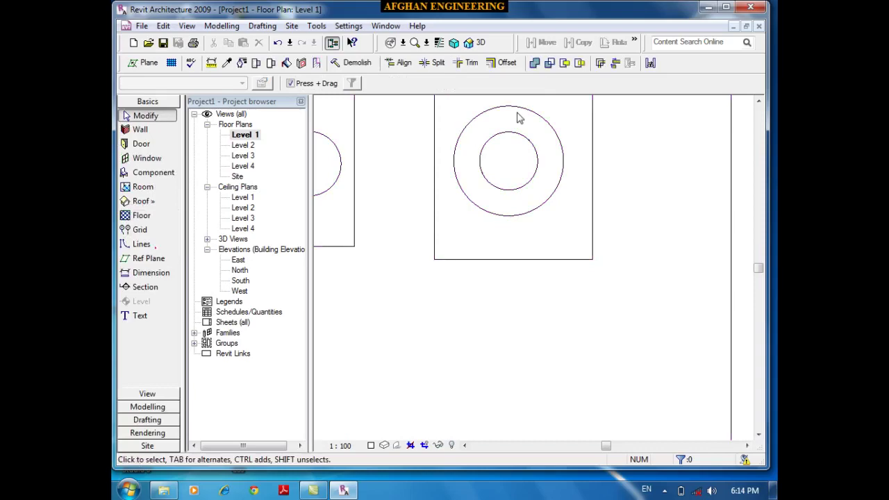
left_click(479, 43)
scroll(628, 297, "up", 2)
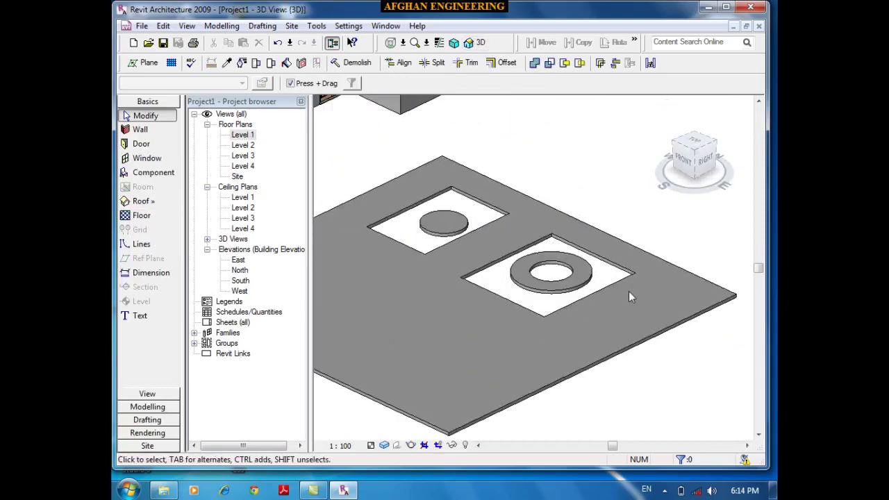
scroll(611, 285, "up", 3)
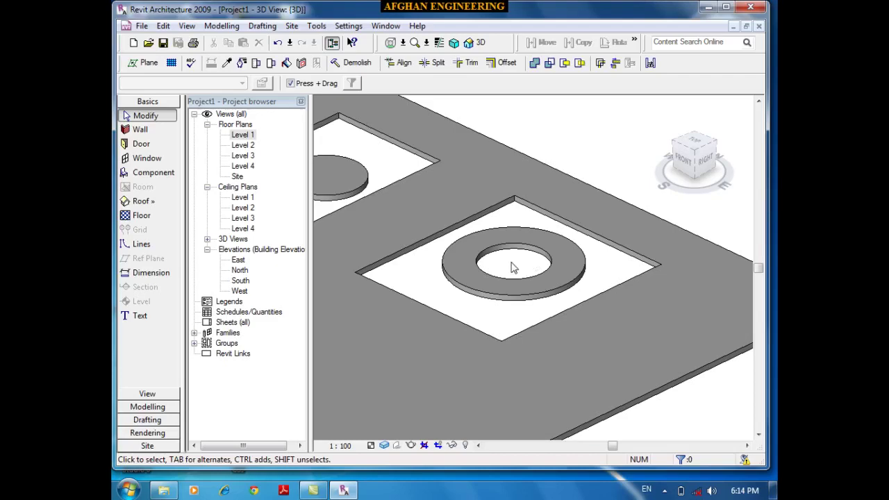
scroll(730, 296, "down", 3)
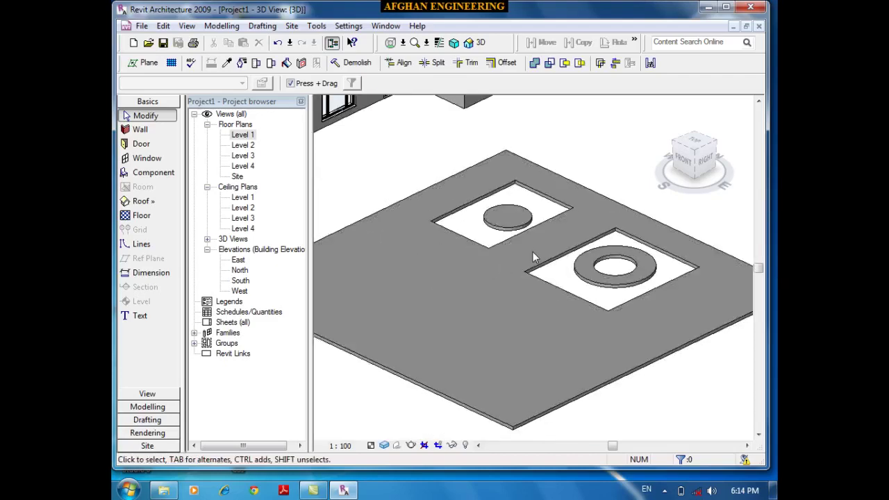
Reopen the floor's boundary sketch in the Level 1 plan and start the Lines tool
double_click(243, 134)
left_click(435, 206)
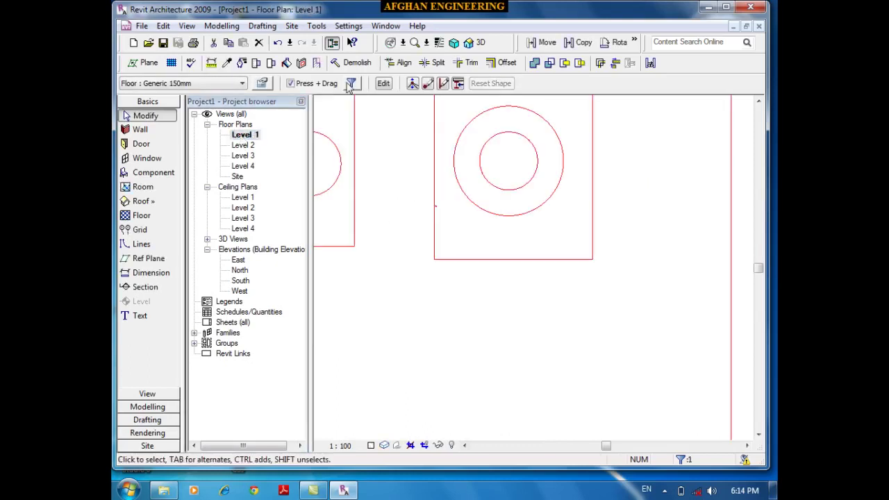
left_click(383, 84)
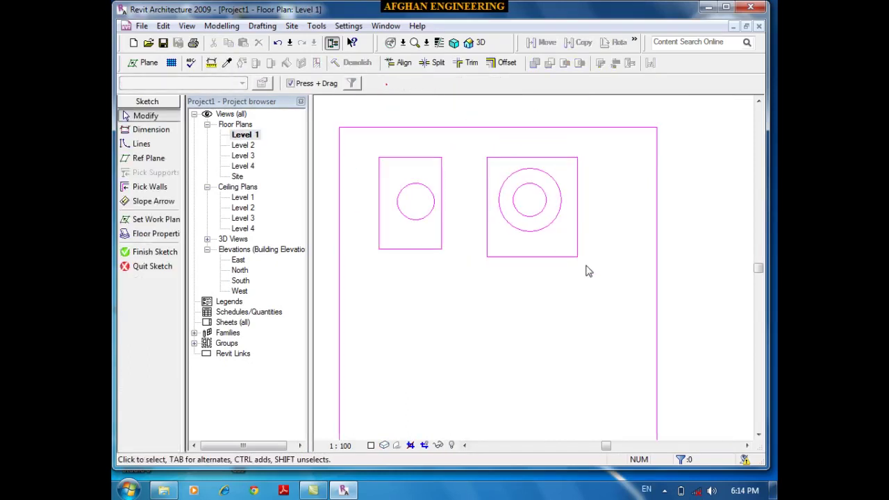
scroll(461, 192, "up", 1)
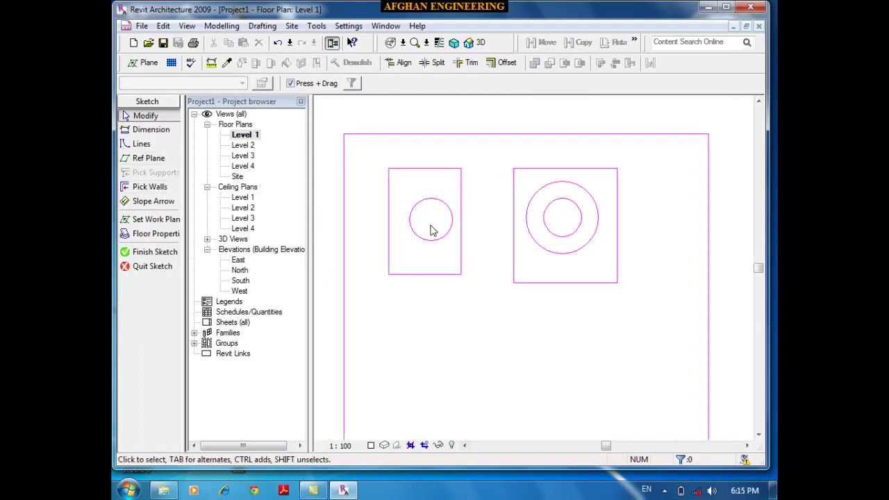
left_click(142, 144)
scroll(510, 202, "up", 1)
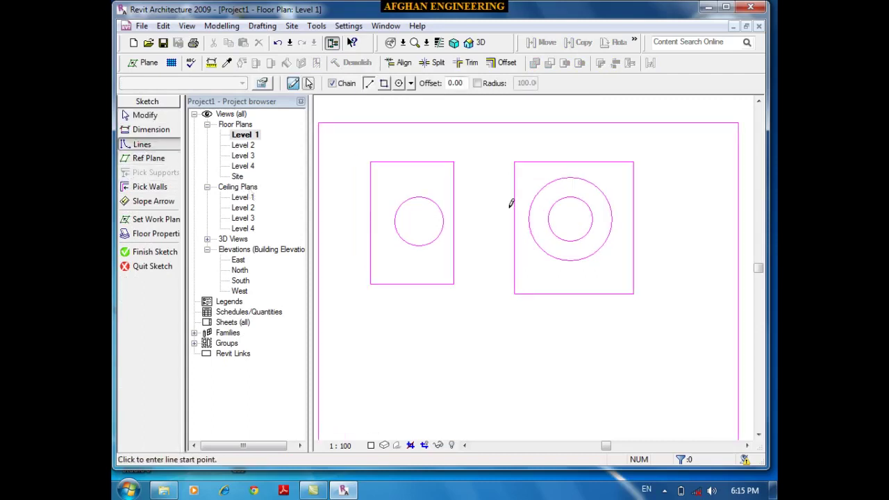
scroll(511, 202, "up", 1)
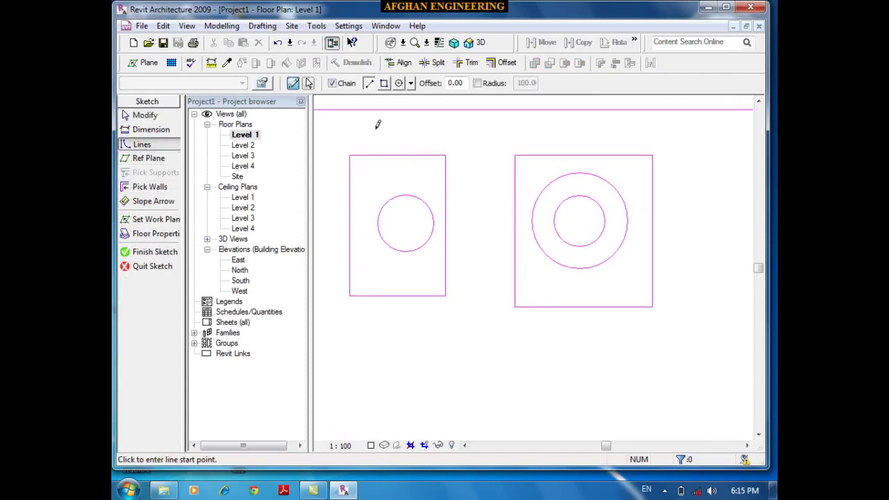
left_click(383, 84)
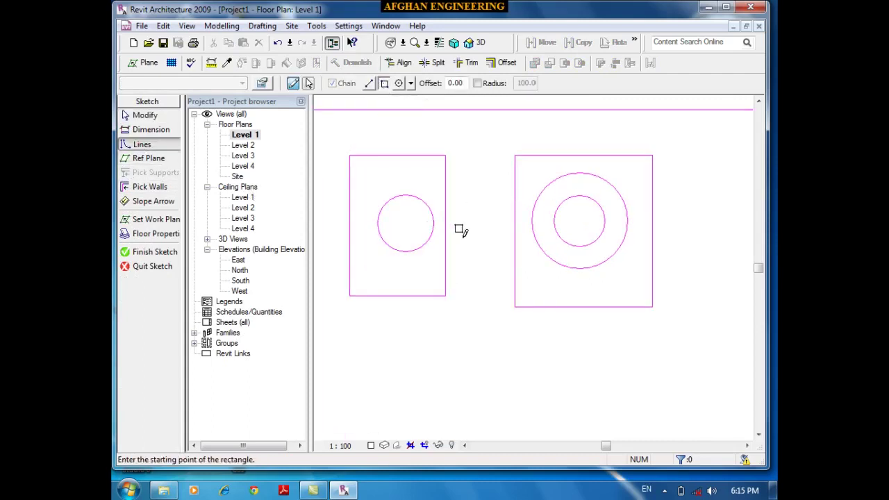
left_click(440, 184)
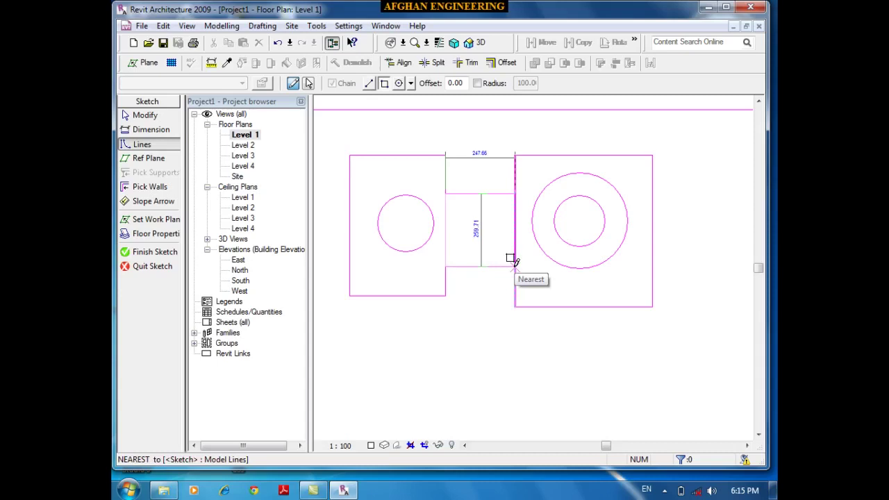
key("Escape")
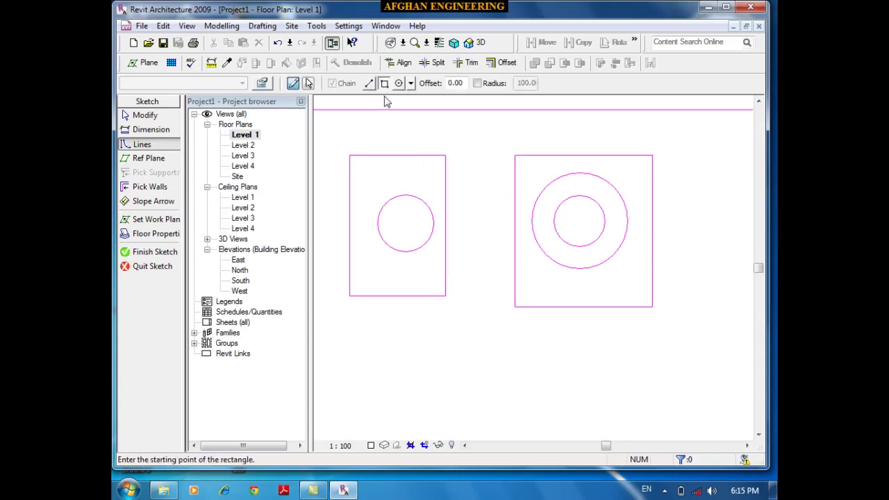
Sketch a horizontal line joining the facing edges of the two rectangular openings, near their upper ends
left_click(369, 82)
scroll(491, 222, "up", 1)
left_click(437, 185)
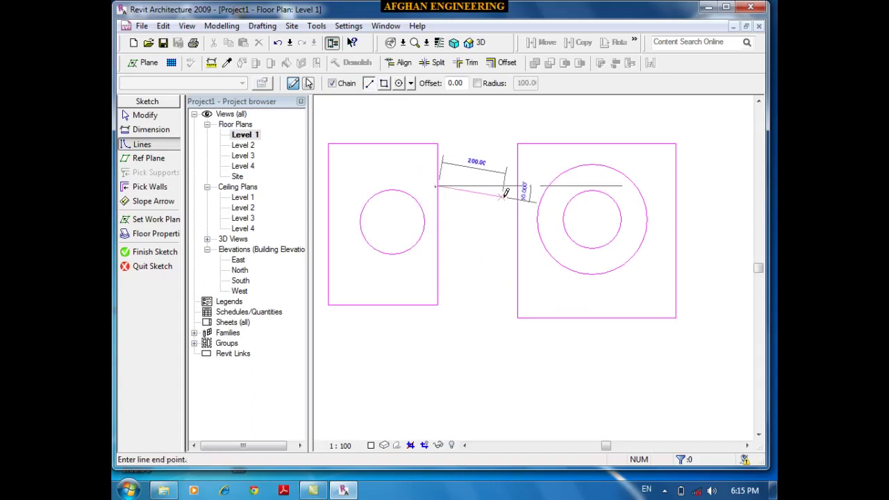
left_click(517, 186)
key("Escape")
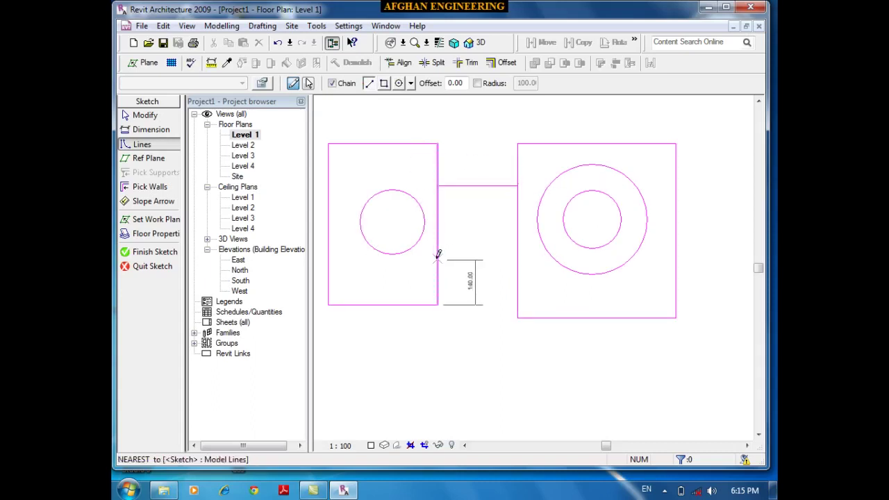
Sketch a second horizontal line between the facing edges of the two openings, about 140 above the left opening's lower edge
left_click(437, 258)
left_click(517, 258)
key("Escape")
scroll(451, 333, "down", 2)
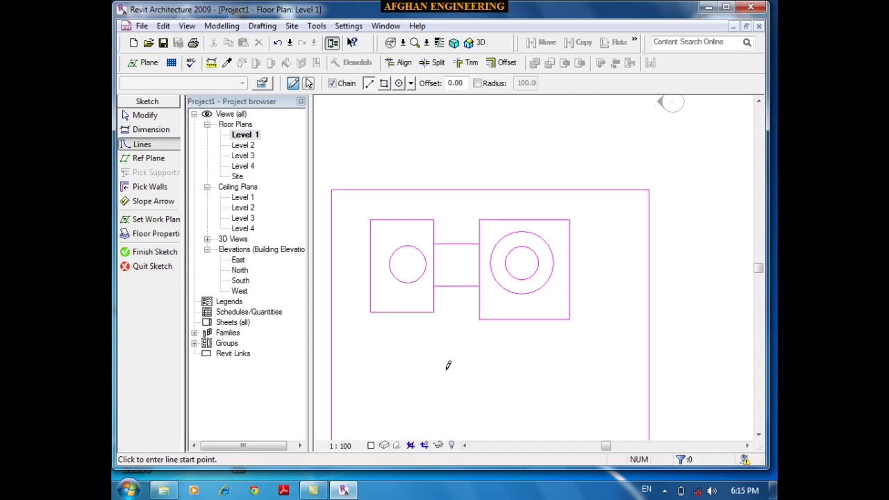
Delete the facing vertical edges of the two rectangular openings on either side of the connecting lines
scroll(417, 275, "up", 2)
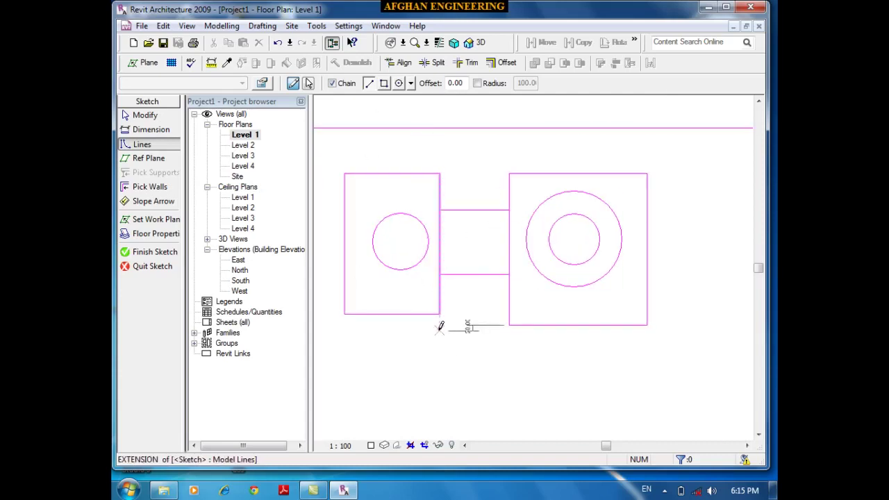
scroll(440, 278, "up", 1)
scroll(441, 278, "up", 1)
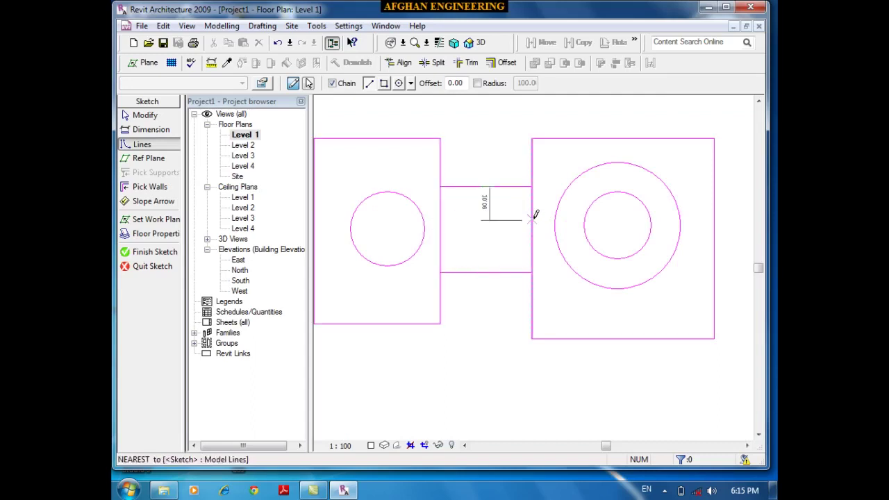
key("Escape")
key("Escape")
left_click_drag(537, 229, 439, 220)
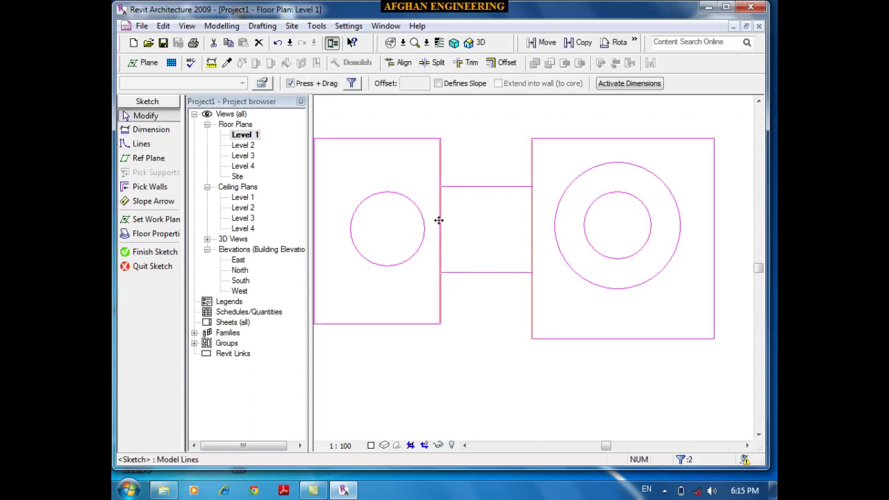
key("Delete")
Sketch vertical lines from both ends of the upper connecting line up to the top edges of the two openings
left_click(151, 144)
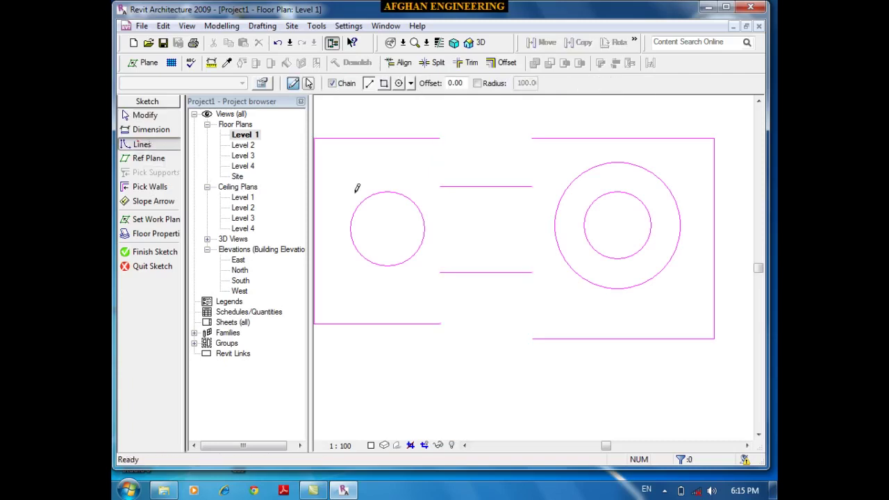
left_click(440, 186)
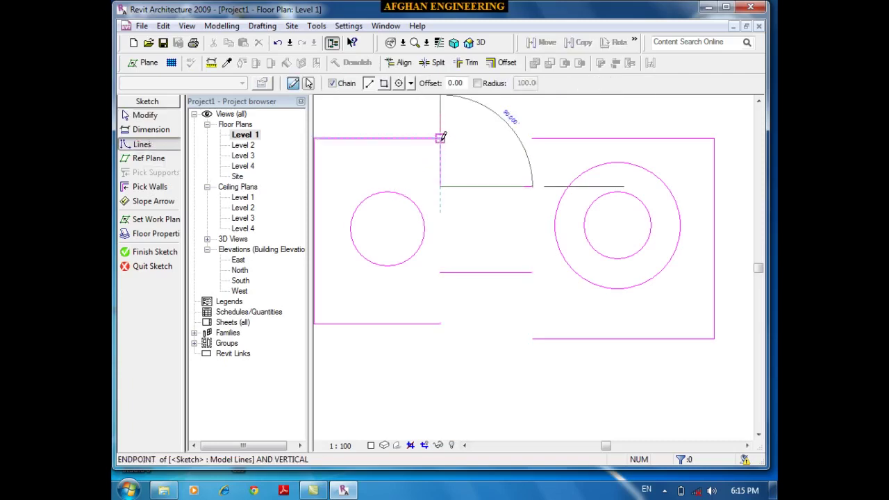
left_click(441, 138)
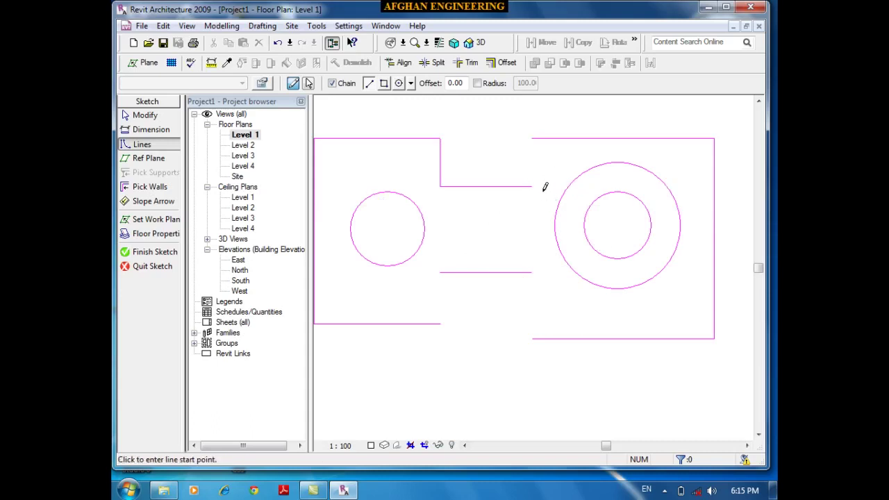
left_click(533, 186)
left_click(533, 138)
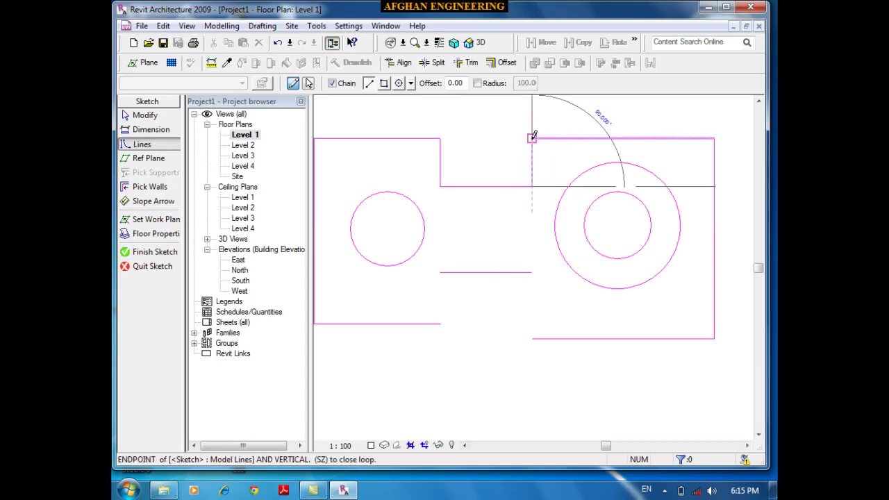
Sketch vertical lines from both ends of the lower connecting line down to the bottom edges of the two openings
left_click(532, 272)
left_click(533, 338)
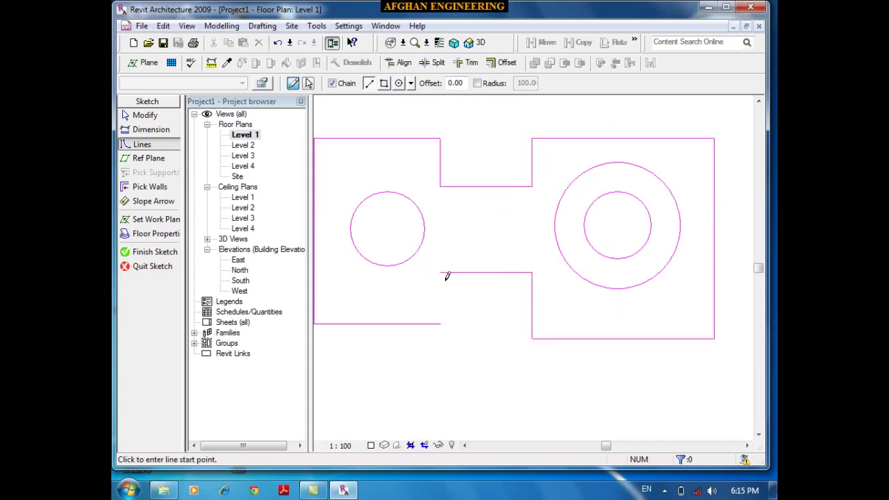
left_click(440, 272)
left_click(441, 323)
scroll(438, 358, "down", 2)
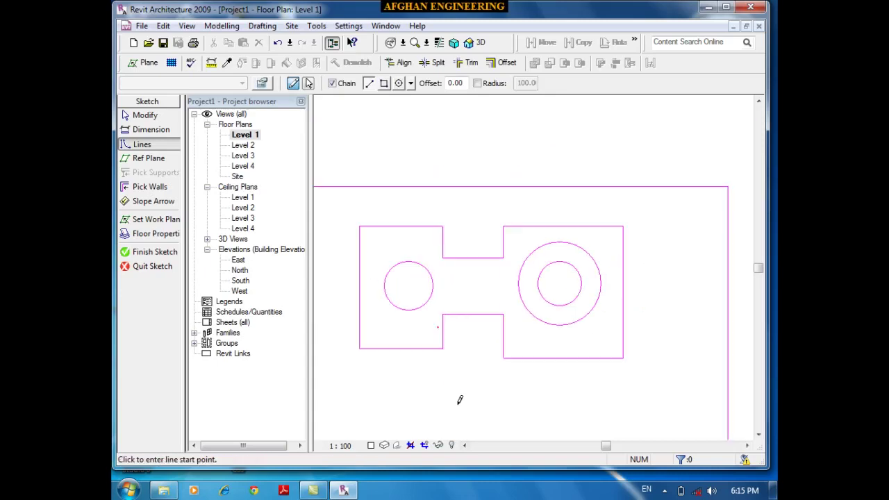
middle_click_drag(530, 369, 532, 360)
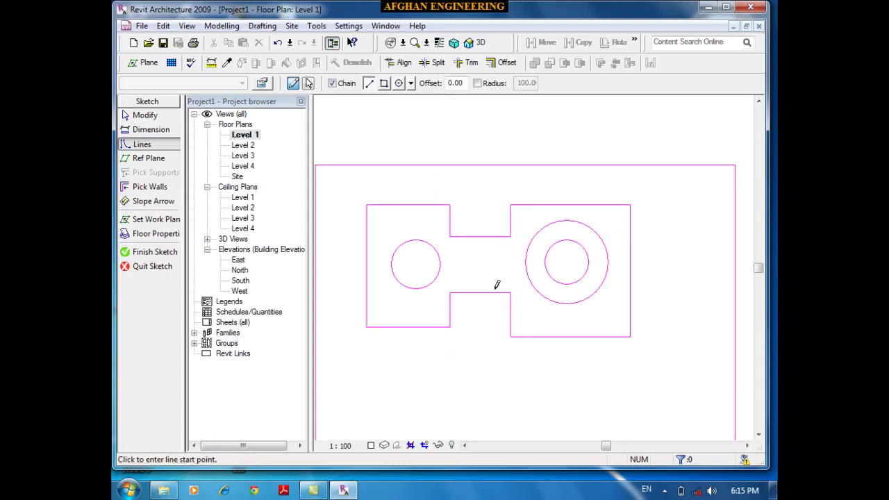
Finish the floor sketch and inspect the connected opening in 3D before returning to the Level 1 plan
left_click(167, 252)
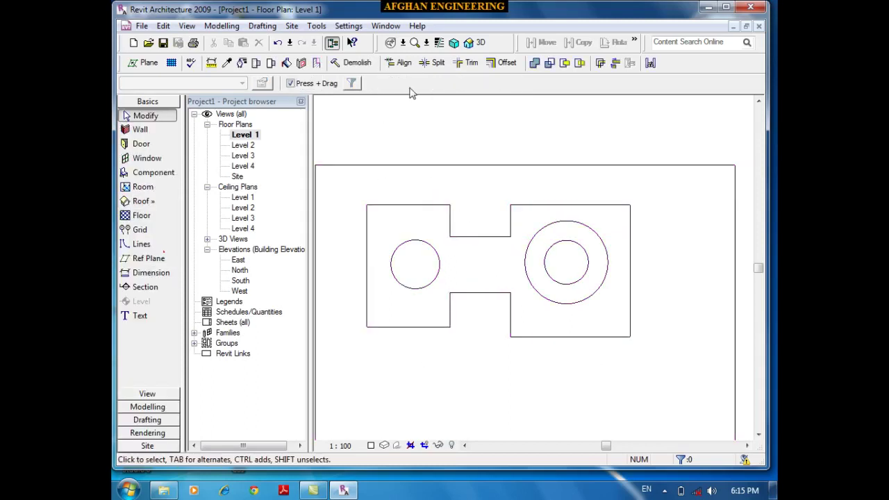
left_click(472, 42)
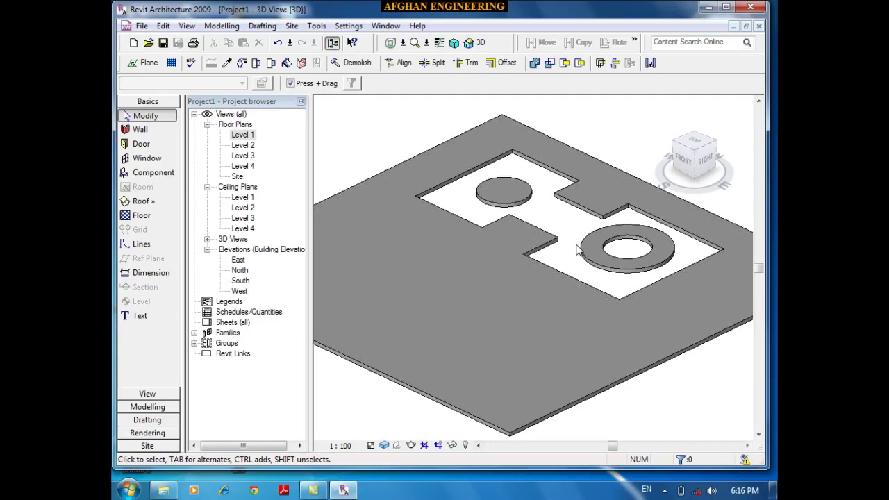
double_click(242, 139)
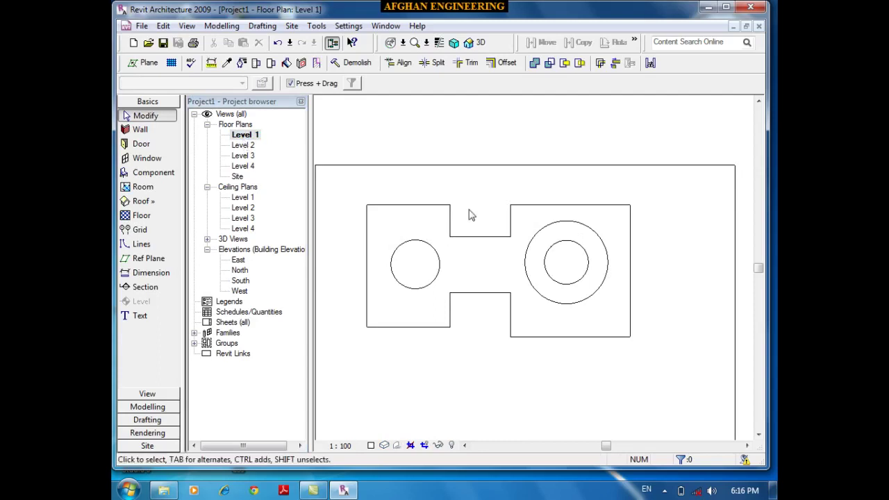
scroll(468, 212, "down", 3)
middle_click_drag(532, 284, 514, 259)
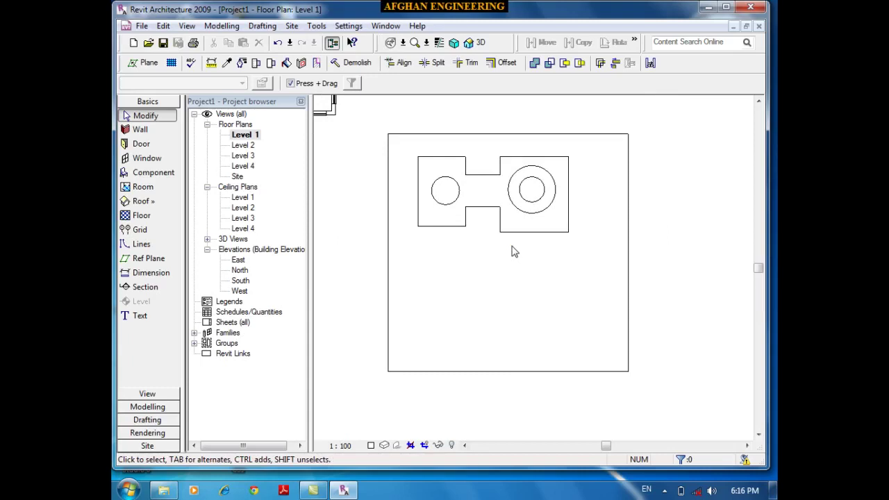
middle_click_drag(514, 251, 495, 252)
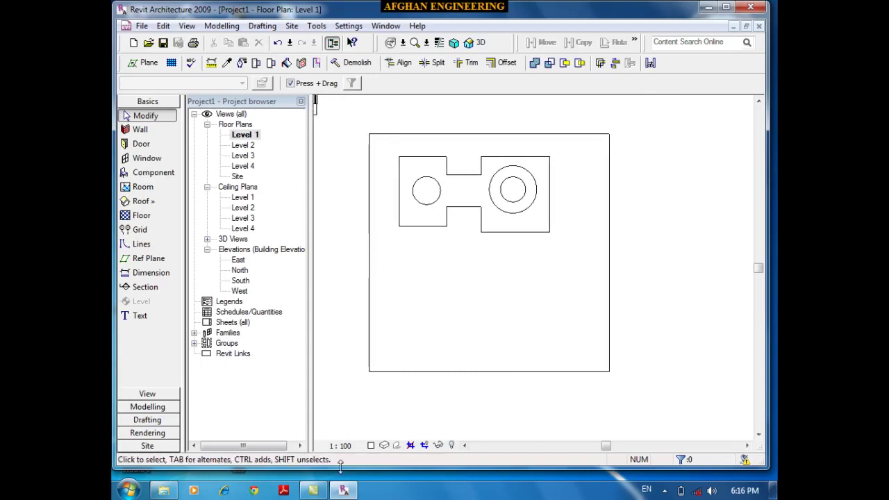
left_click(665, 490)
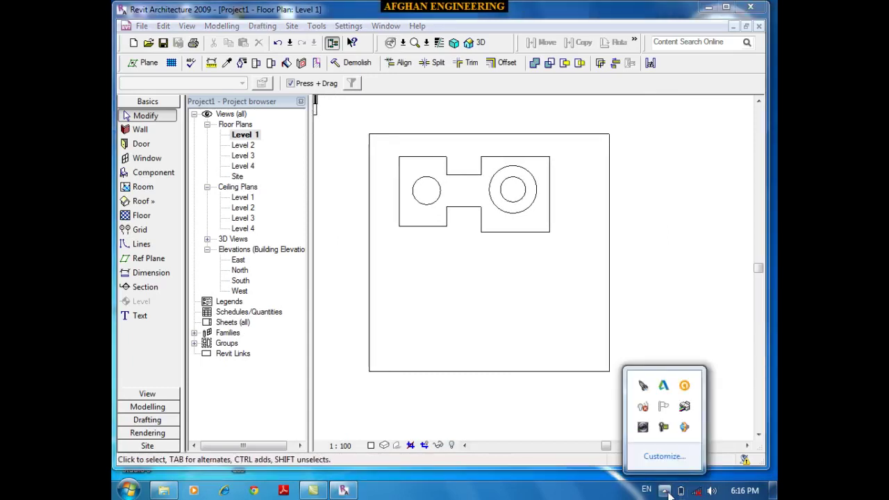
left_click(684, 428)
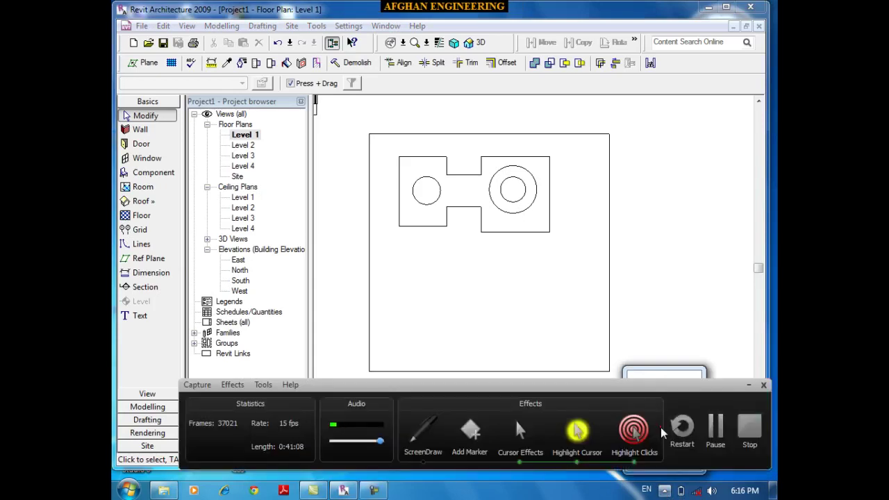
left_click(721, 422)
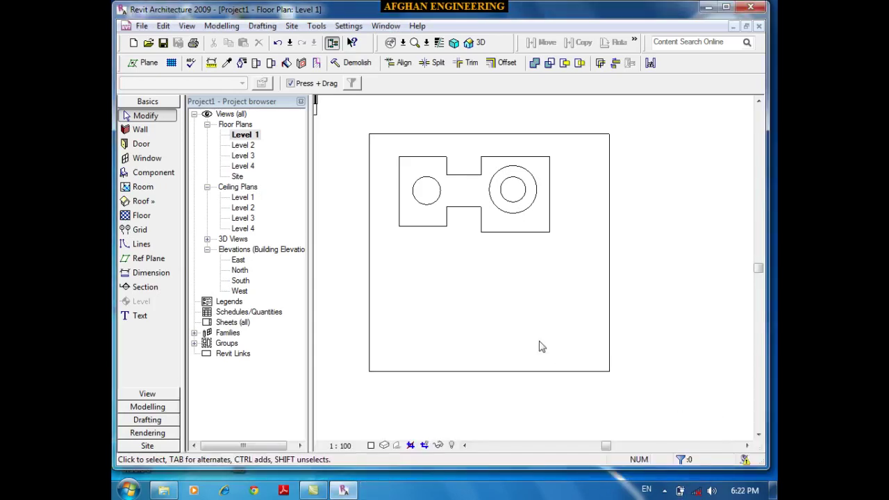
Delete the square demonstration floor with its connected opening from the Level 1 plan
scroll(445, 155, "up", 3)
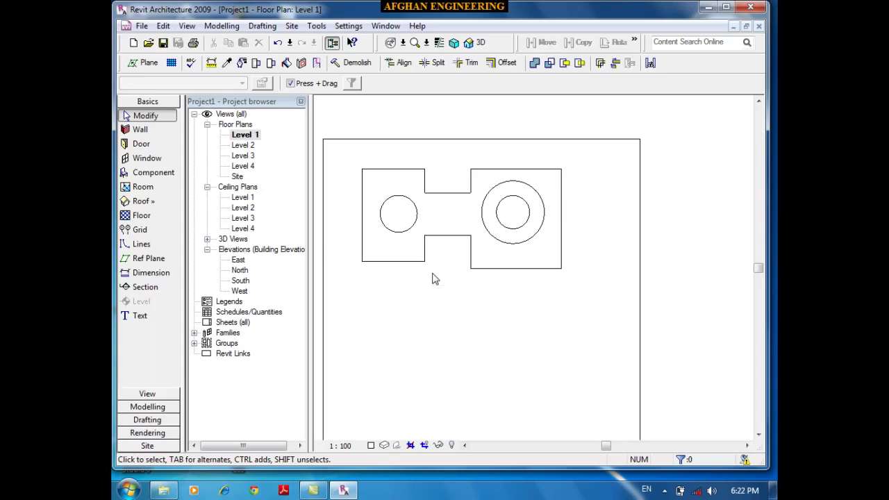
middle_click_drag(571, 260, 553, 284)
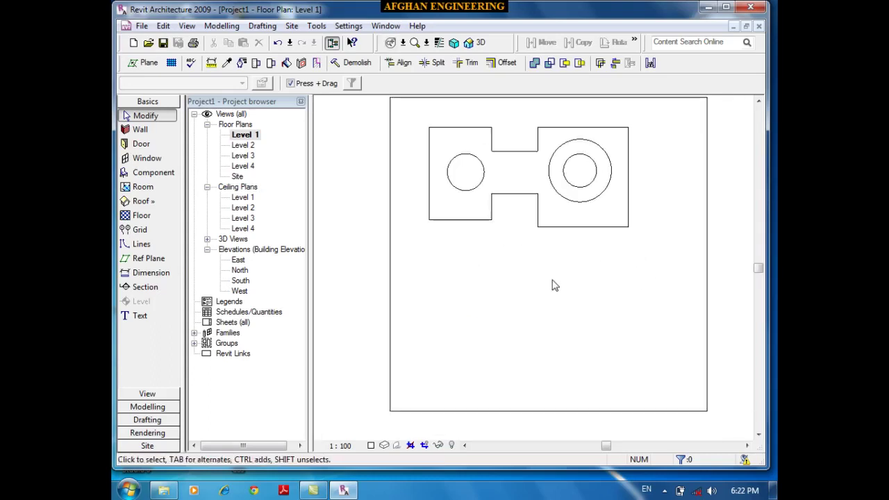
scroll(554, 284, "down", 2)
left_click(601, 280)
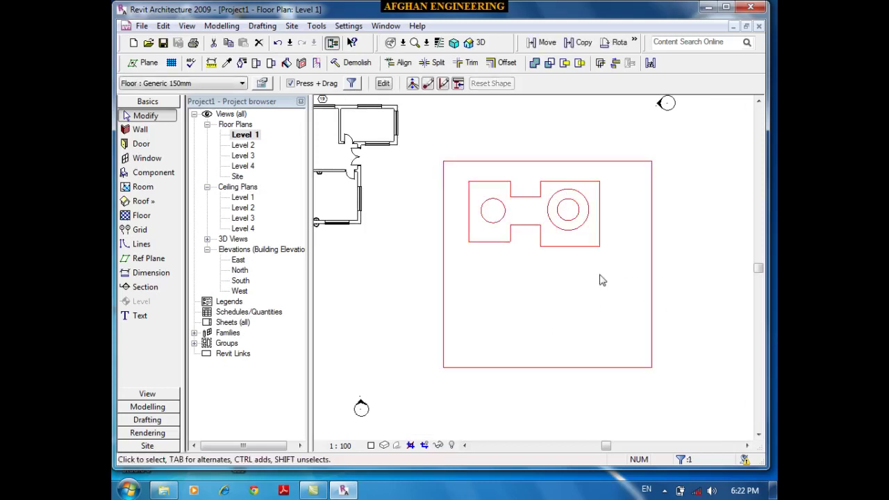
key("Delete")
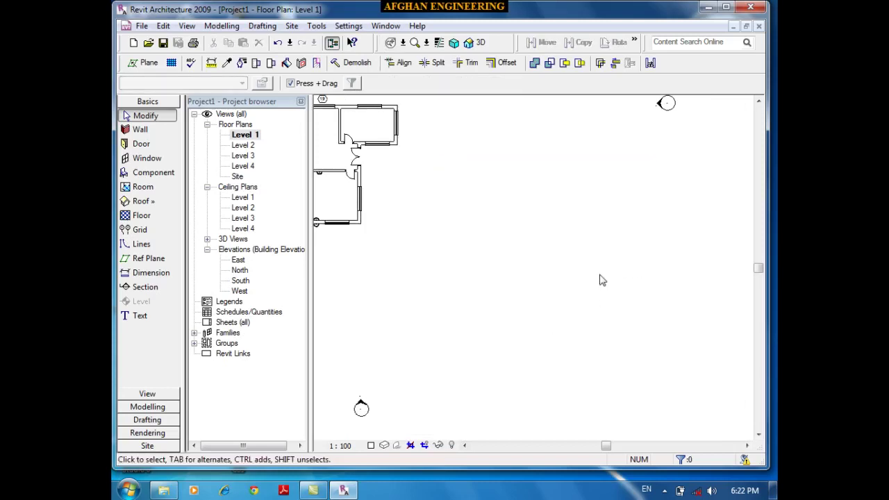
Check the 3D view for the deleted floor, and reopen the Level 1 plan at the house layout
left_click(469, 42)
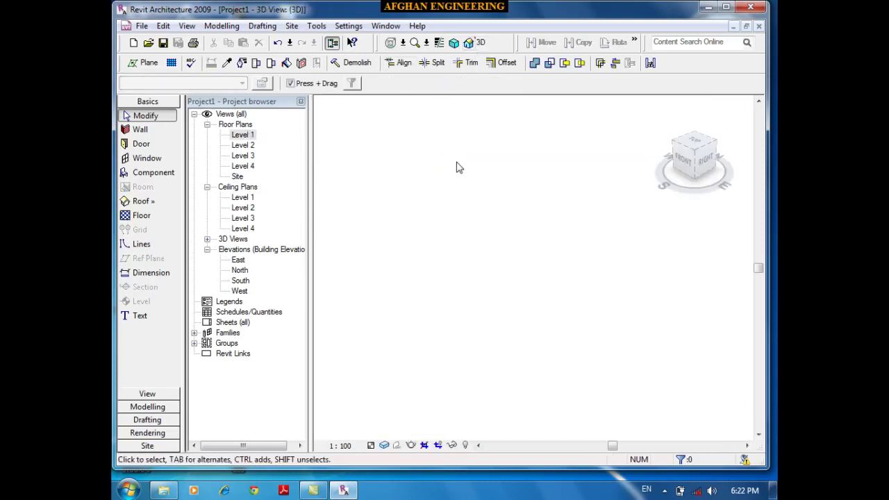
double_click(238, 136)
middle_click_drag(486, 306, 662, 328)
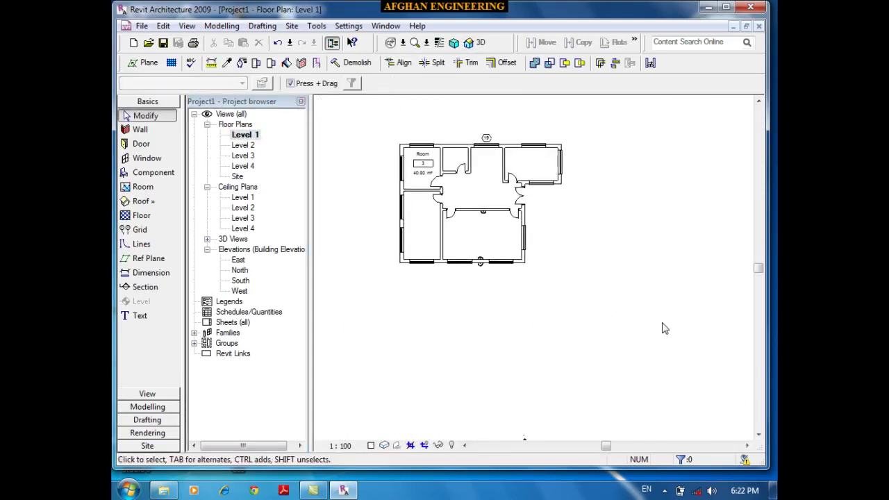
scroll(559, 284, "up", 2)
middle_click_drag(560, 284, 497, 272)
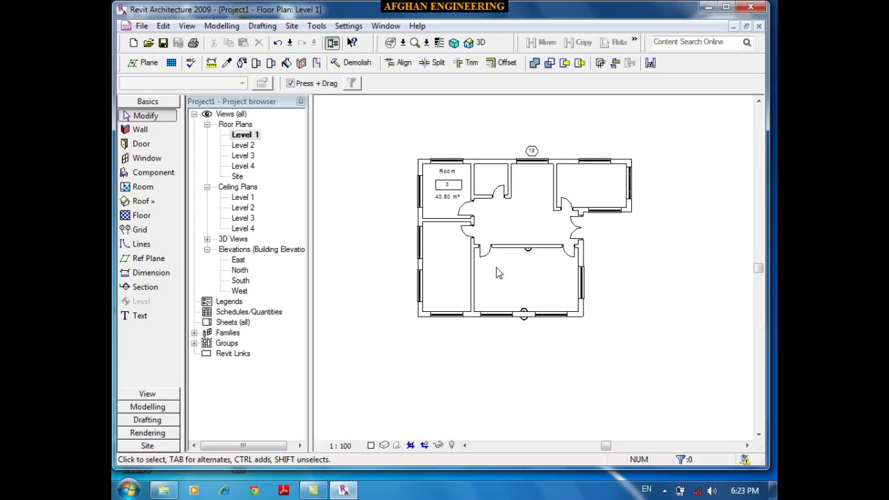
Start a new floor and sketch its boundary from the upper-right room's lower outer corner, about 330 down and about 300 across to the house wall
left_click(141, 215)
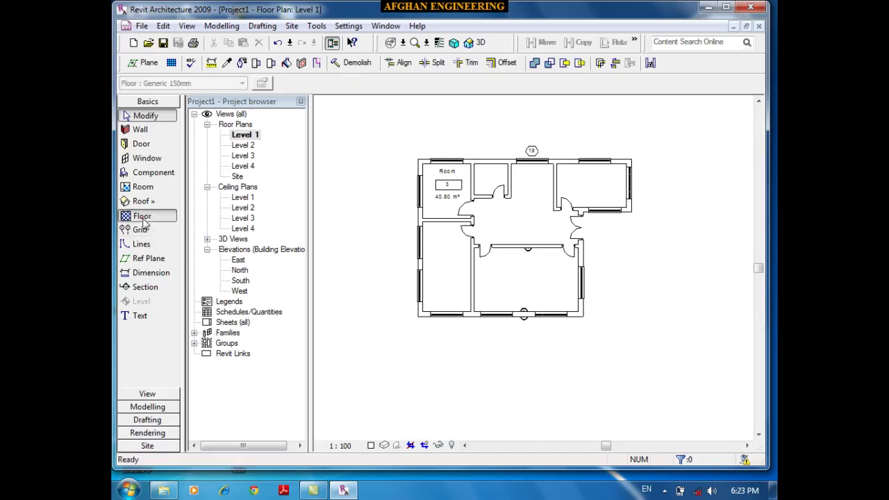
left_click(141, 144)
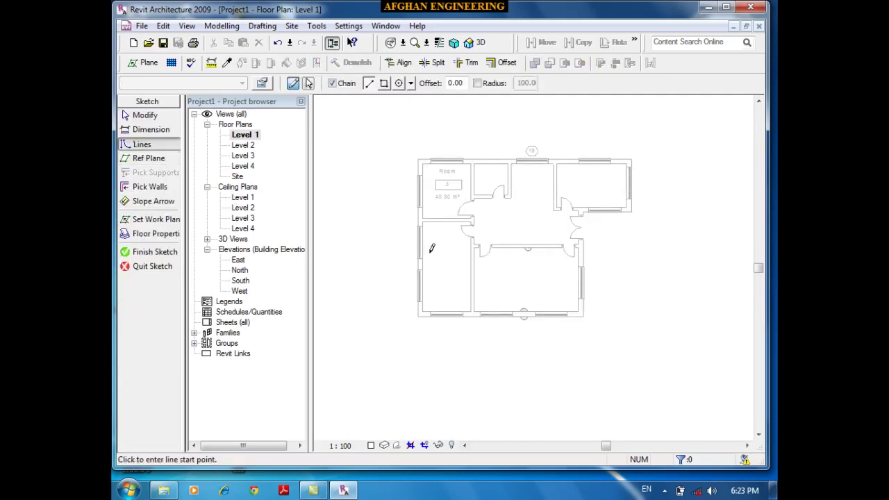
scroll(646, 236, "up", 2)
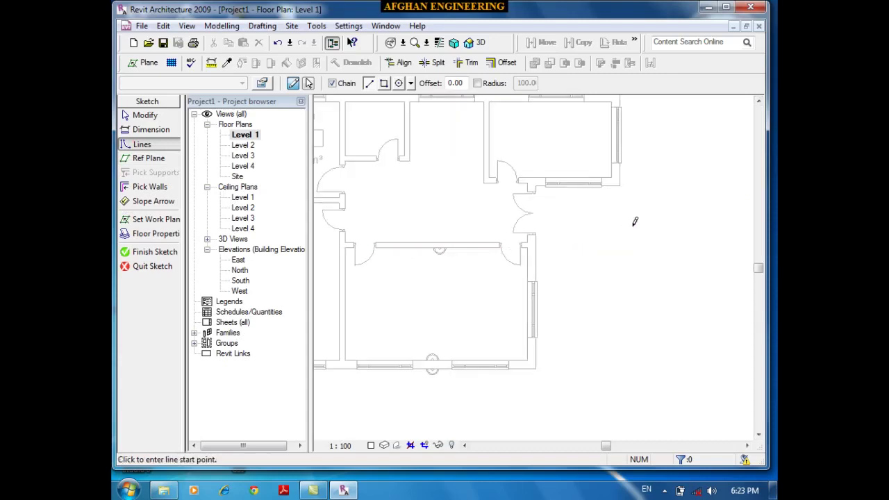
left_click(619, 185)
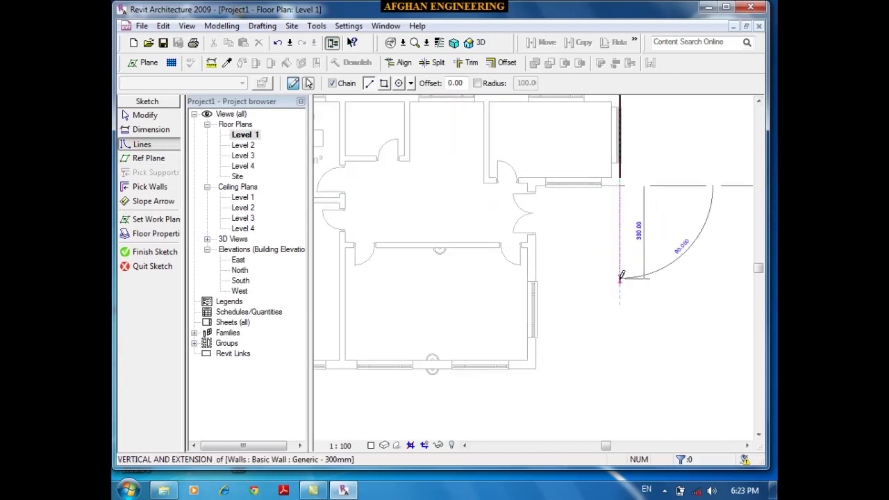
left_click(619, 278)
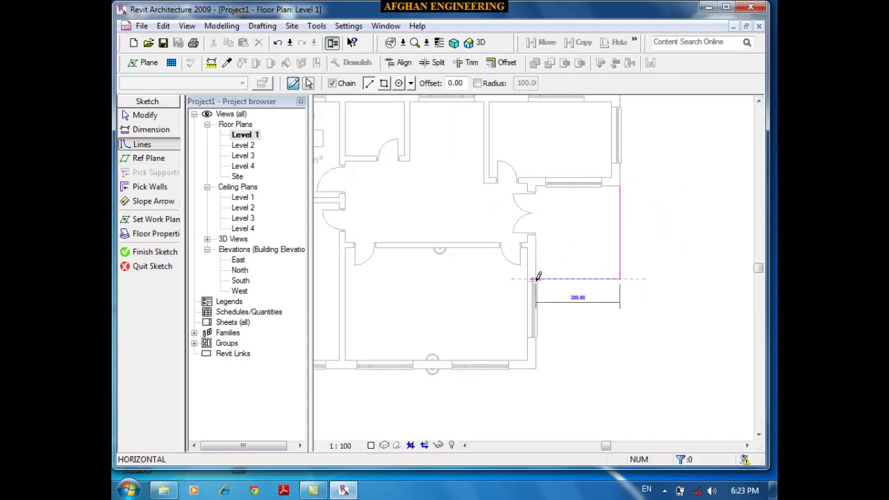
left_click(536, 279)
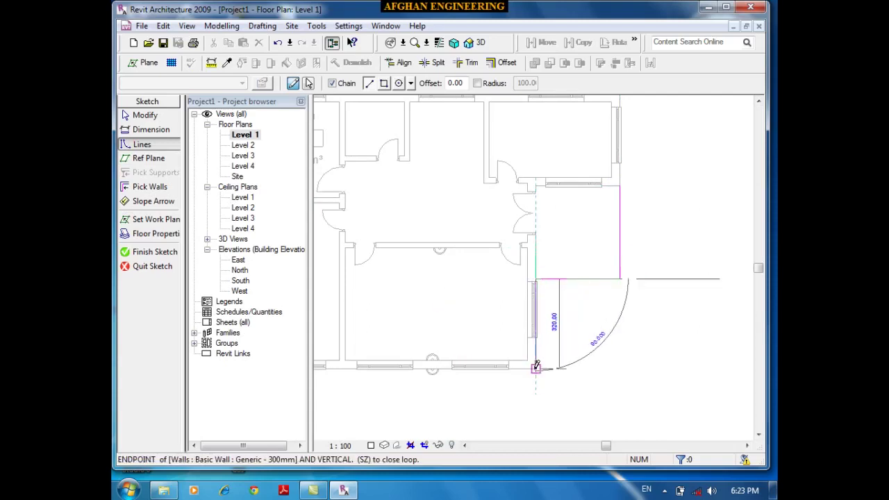
Continue the floor boundary about 320 down the house wall and around the remaining outer walls, closing it at the starting corner
left_click(536, 368)
scroll(700, 347, "down", 2)
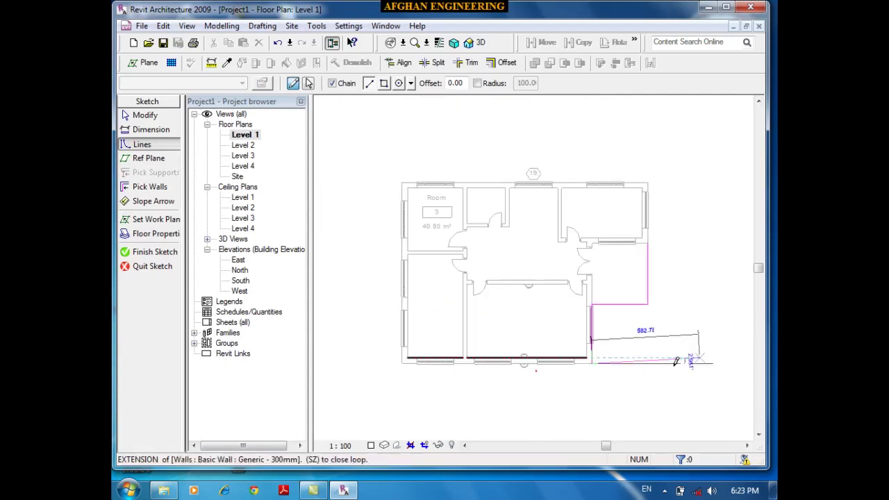
left_click(402, 362)
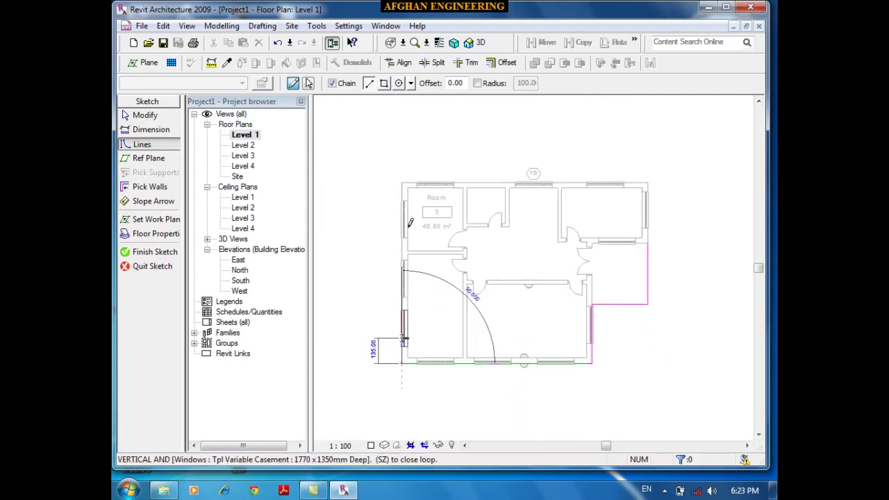
left_click(402, 182)
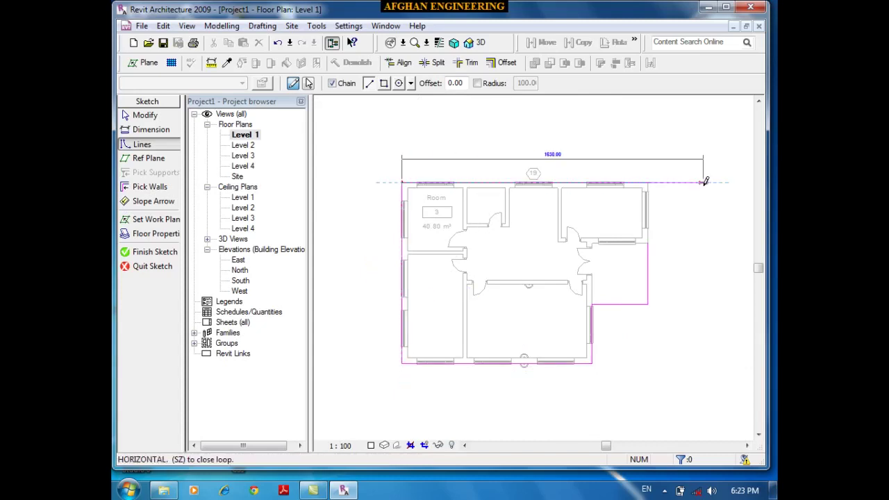
left_click(647, 182)
scroll(656, 215, "up", 3)
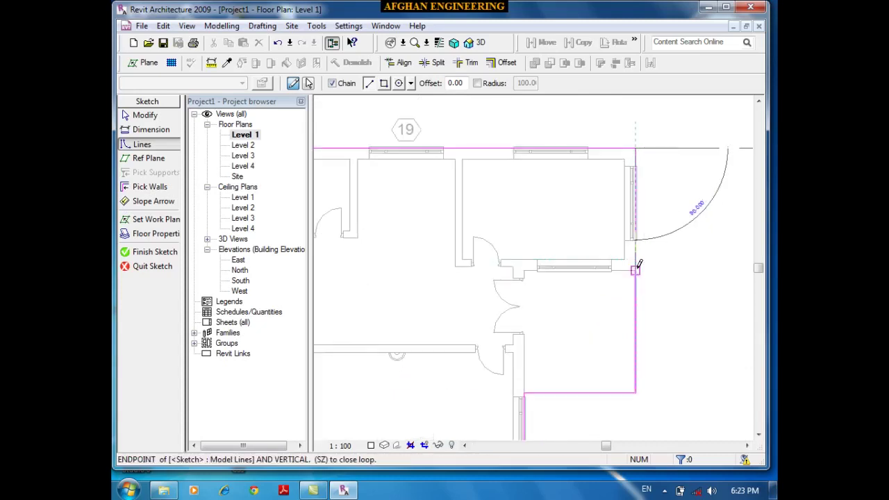
left_click(639, 265)
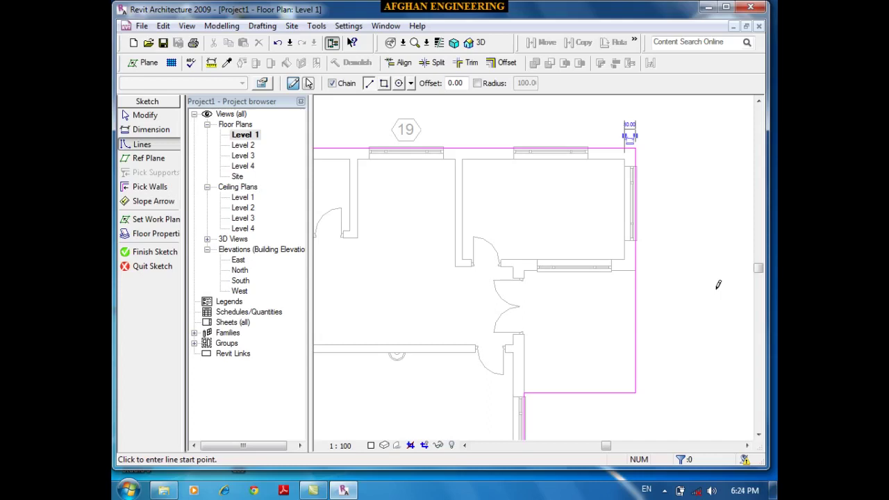
Undo all the boundary lines sketched around the house while staying in the floor sketch
scroll(698, 233, "down", 4)
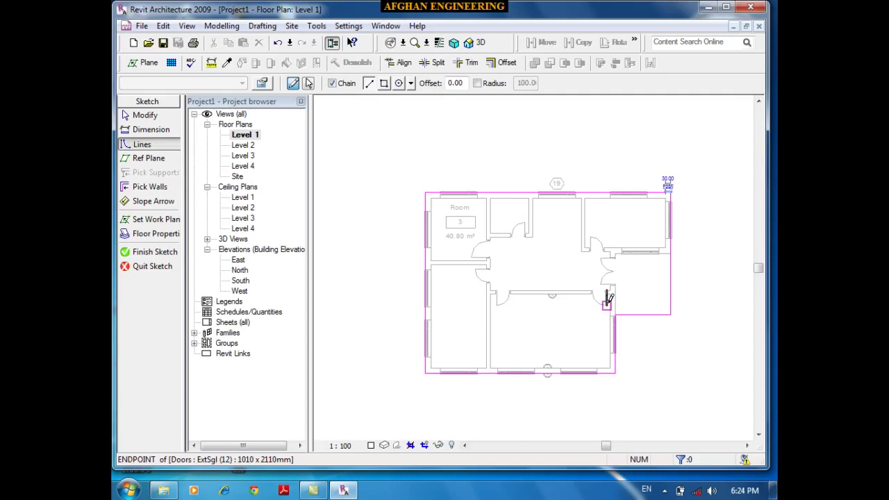
scroll(569, 255, "up", 4)
scroll(569, 262, "down", 3)
scroll(569, 254, "up", 2)
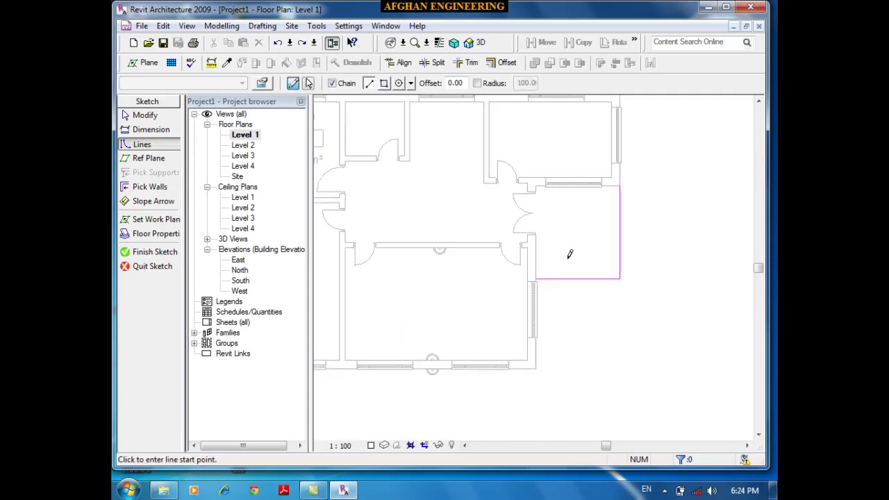
scroll(618, 243, "down", 2)
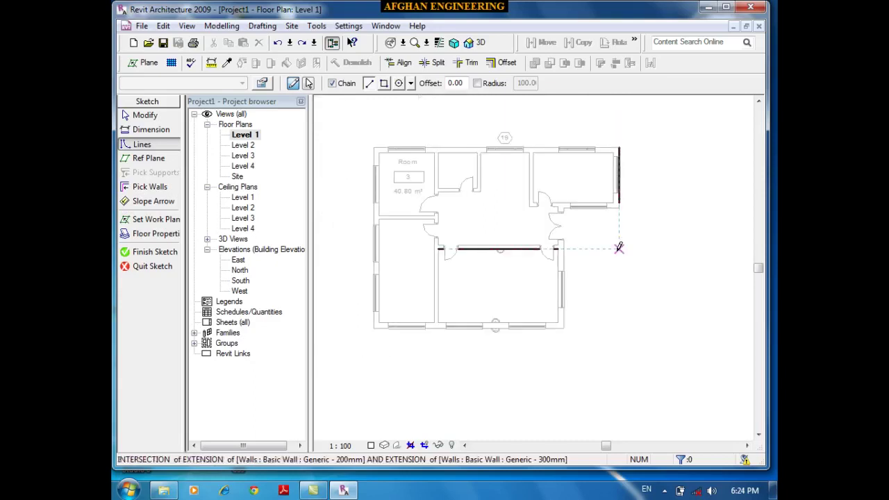
scroll(569, 319, "up", 2)
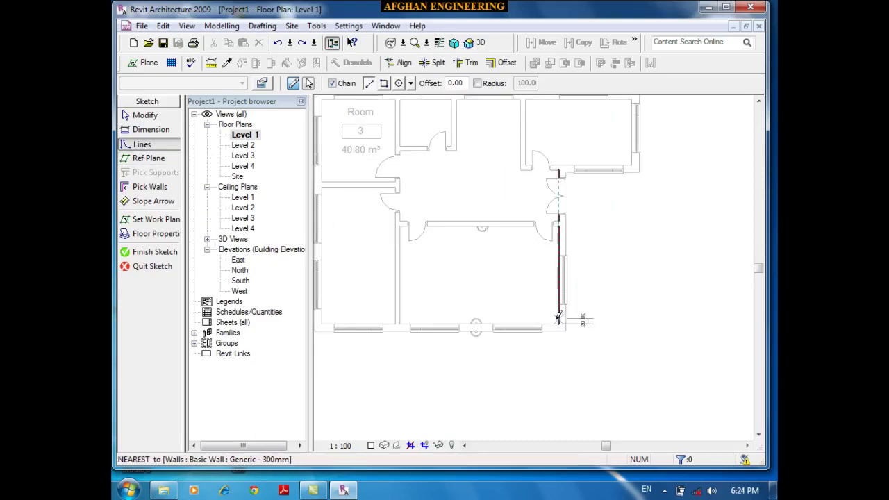
Sketch a rectangular floor boundary over the large lower middle room, finish the sketch, and inspect the floor in 3D
left_click(383, 83)
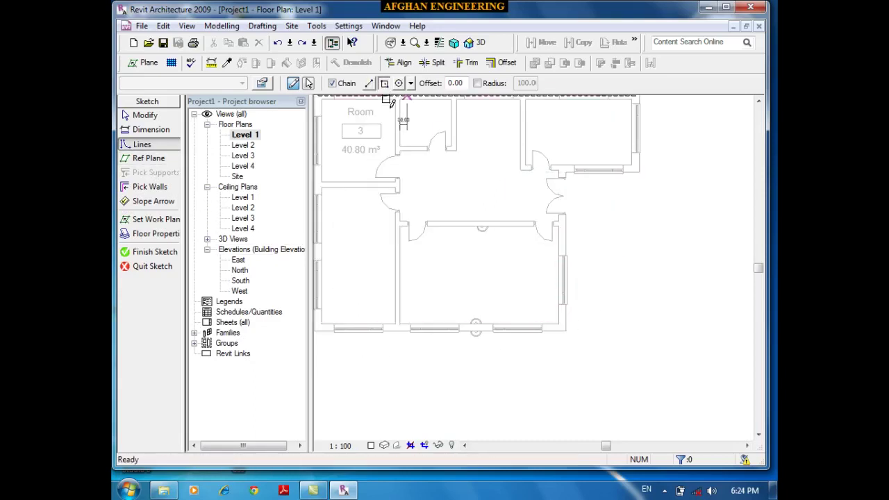
left_click(566, 330)
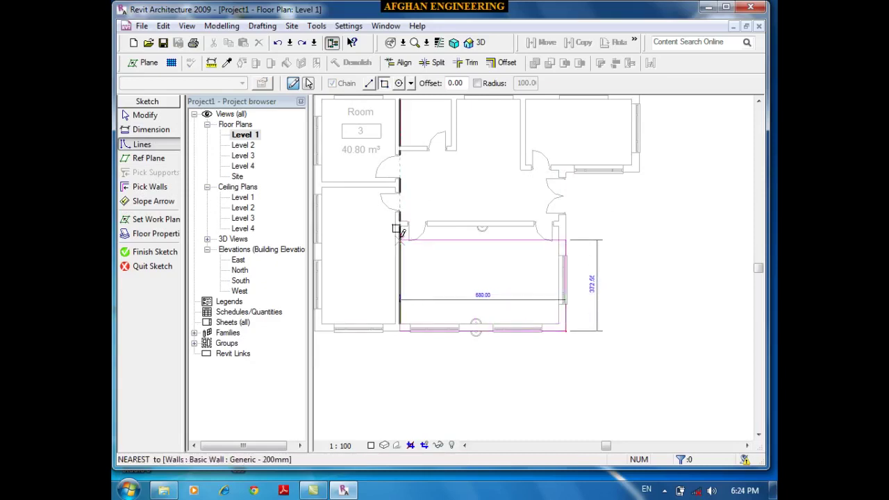
left_click(395, 218)
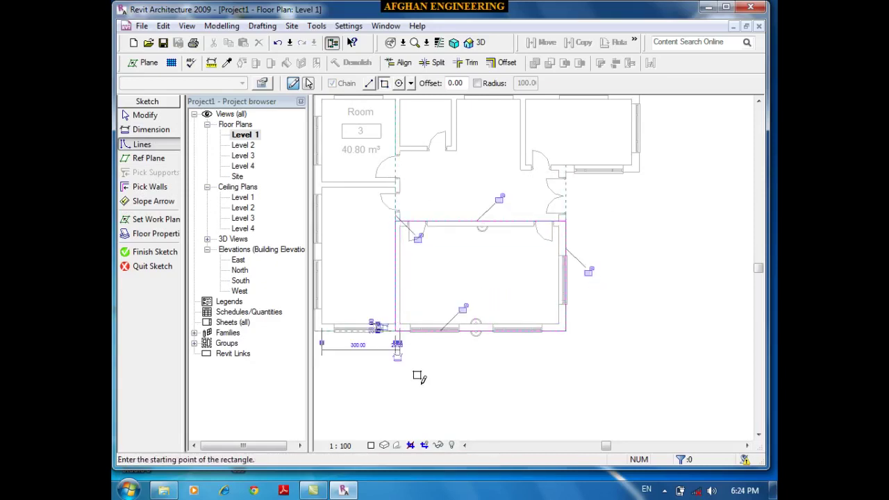
left_click(153, 253)
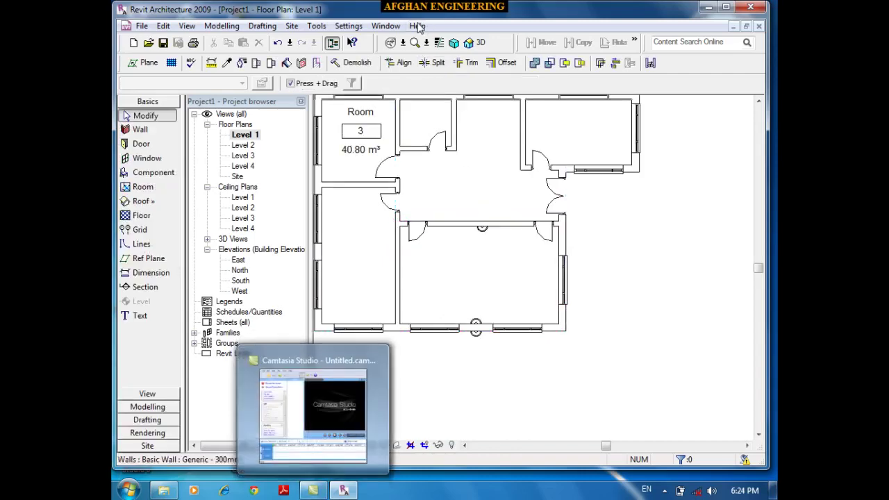
left_click(469, 43)
middle_click_drag(460, 265, 511, 354)
scroll(512, 354, "up", 4)
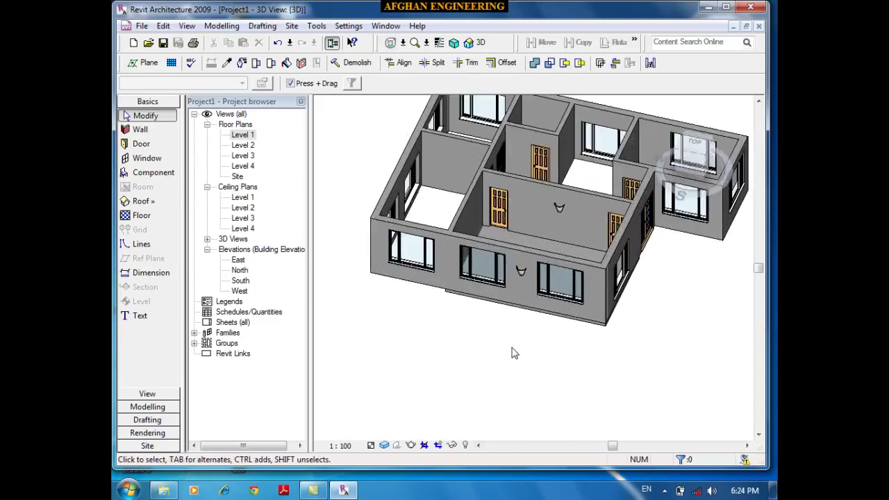
On the Level 1 plan, create a second floor from a rectangle about 350 by 610 over the lower-left room
double_click(240, 135)
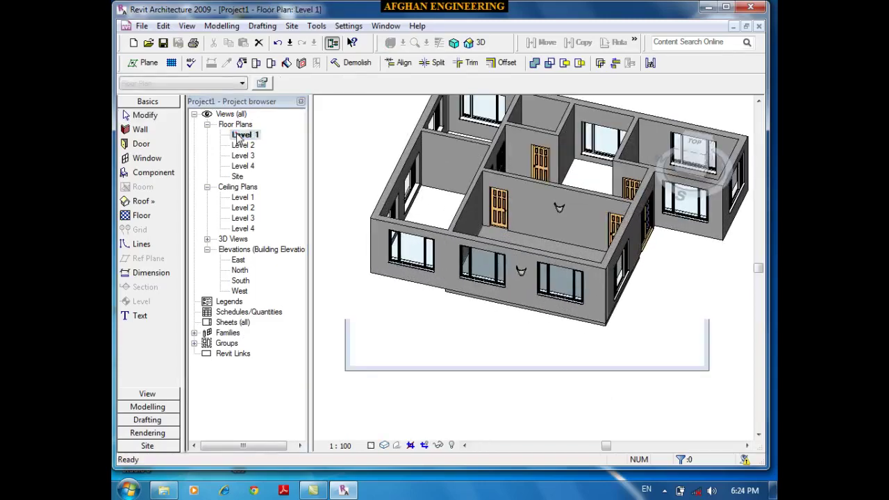
left_click(142, 215)
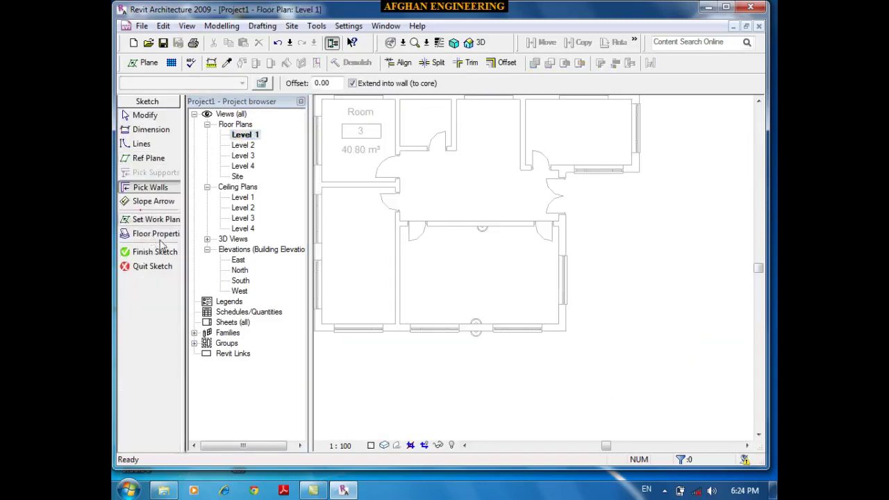
left_click(143, 144)
left_click(383, 82)
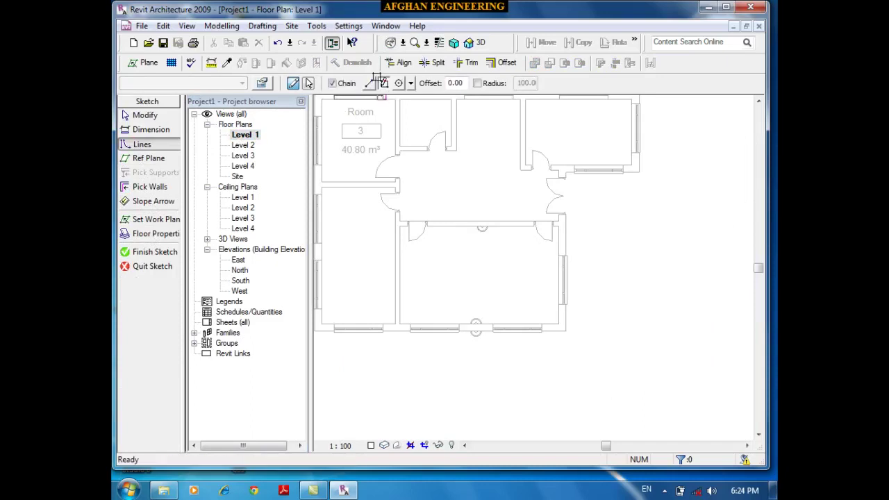
middle_click_drag(316, 335, 427, 347)
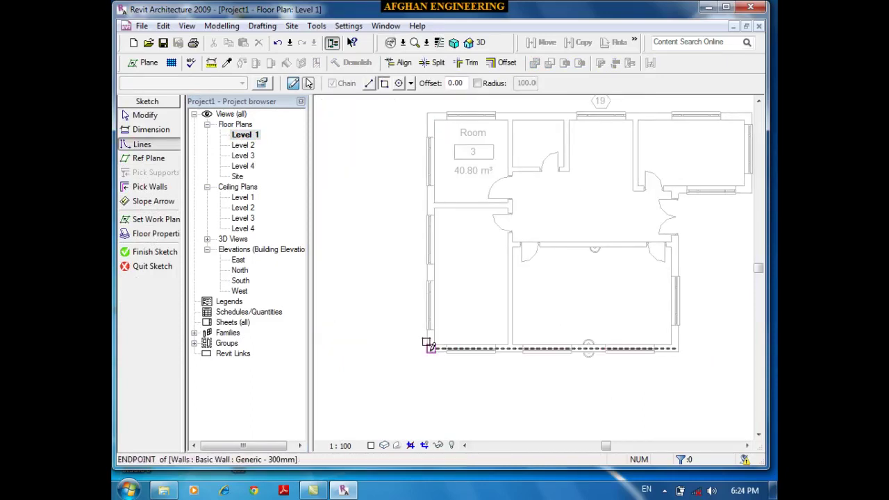
left_click(426, 348)
scroll(504, 201, "up", 5)
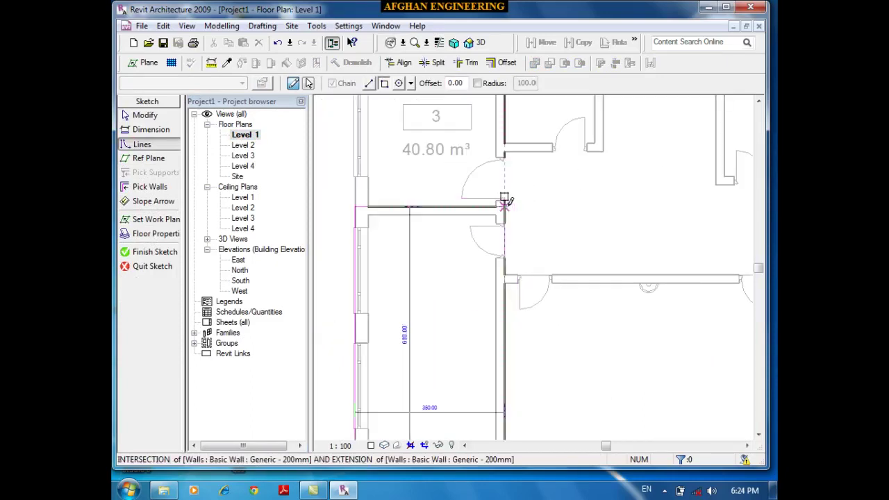
left_click(504, 201)
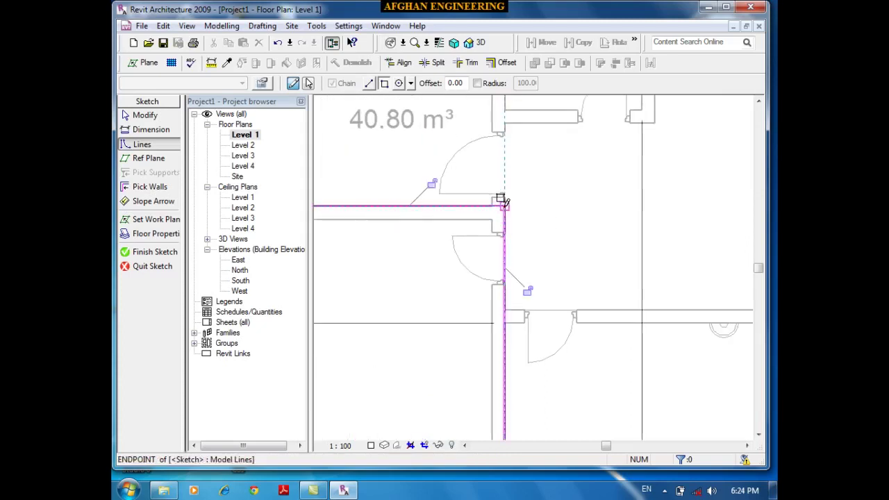
scroll(548, 242, "down", 3)
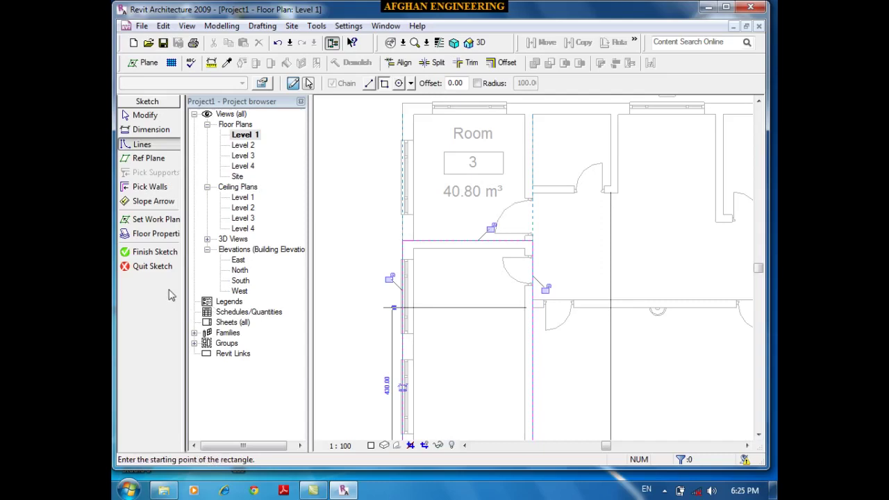
left_click(165, 252)
In the 3D view, change the lower-left room's floor type to Standard Timber-Wood Finish
left_click(469, 42)
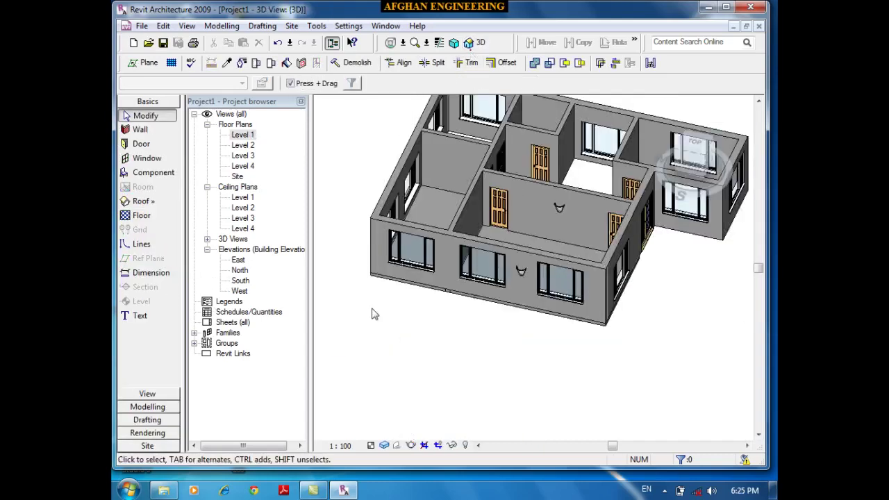
middle_click_drag(392, 326, 486, 353, "shift")
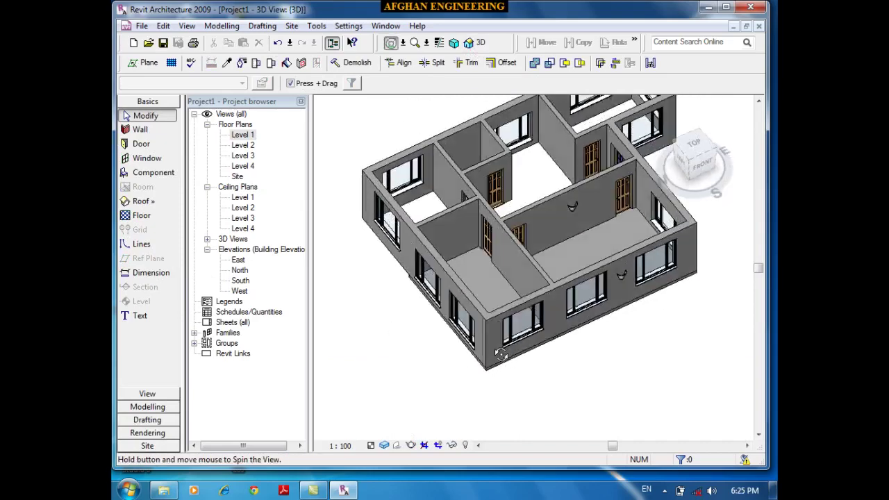
scroll(495, 368, "up", 2)
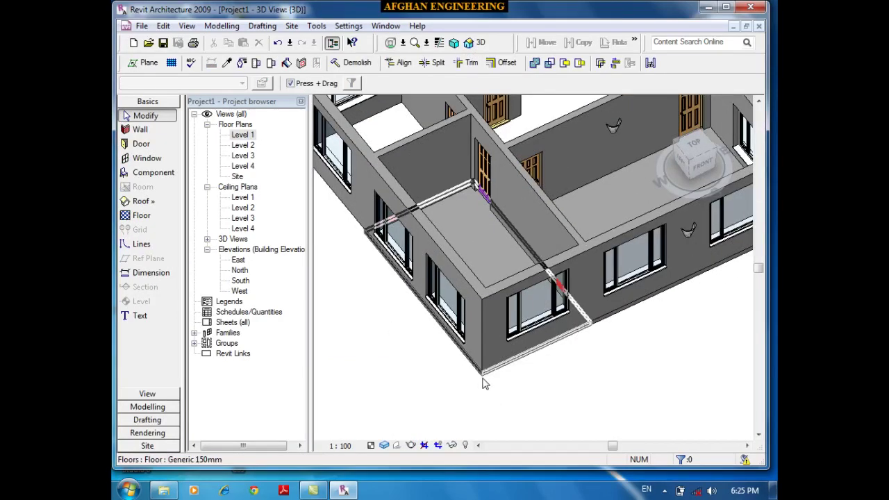
left_click(484, 380)
left_click(242, 84)
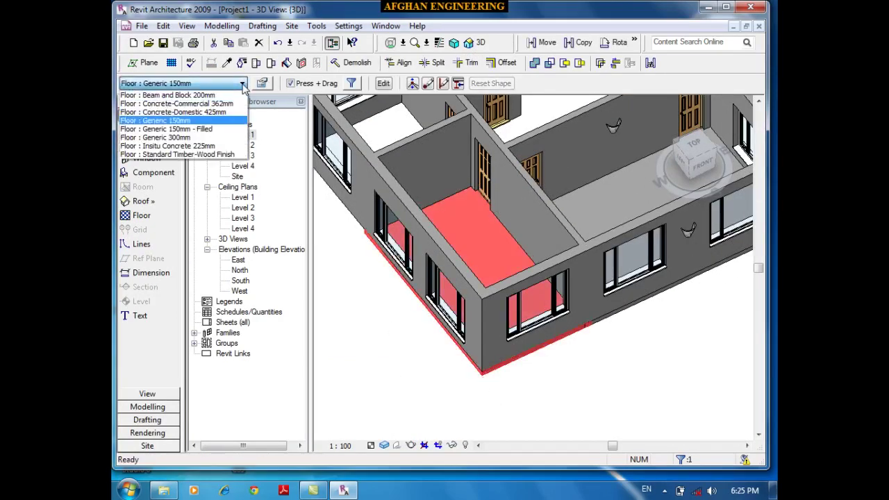
left_click(177, 154)
left_click(417, 352)
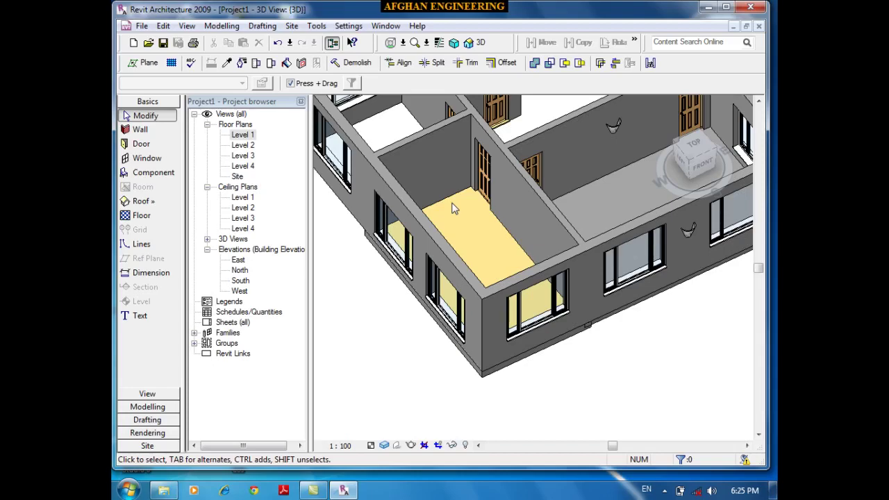
Change the large adjoining room's floor type to Generic 150mm - Filled
middle_click_drag(687, 398, 602, 388, "shift")
left_click(594, 339)
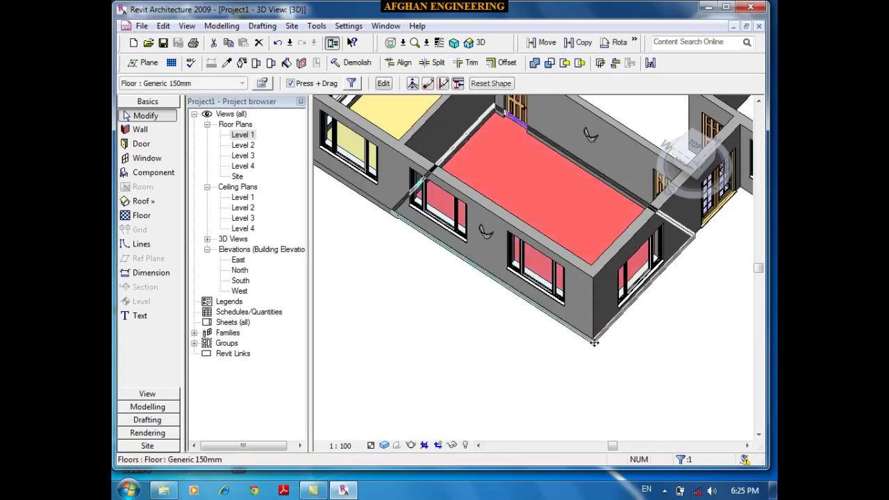
left_click(215, 83)
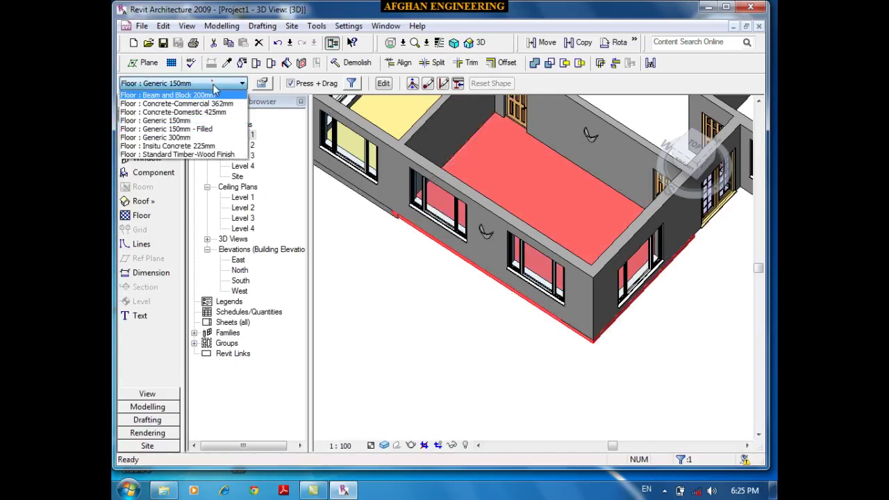
left_click(221, 129)
left_click(427, 314)
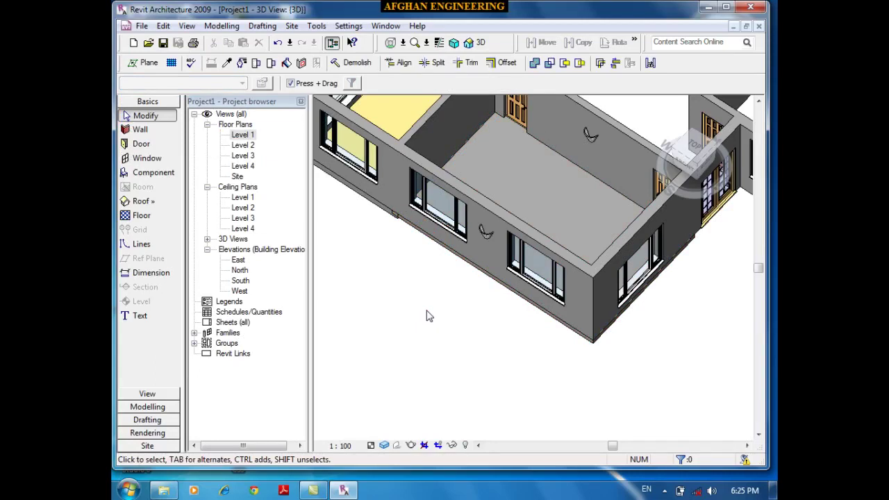
Delete both room floors, the timber-finish one and the Generic 150mm - Filled one, in the 3D view
middle_click_drag(426, 314, 526, 323, "shift")
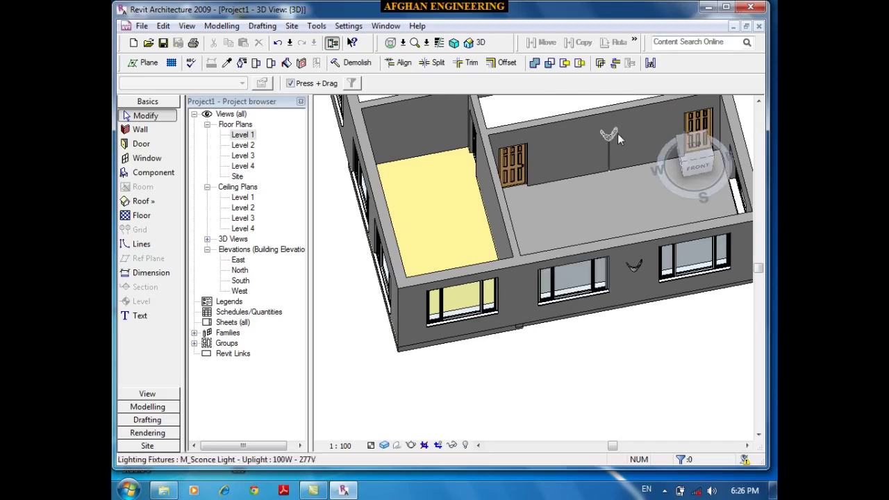
left_click(511, 333)
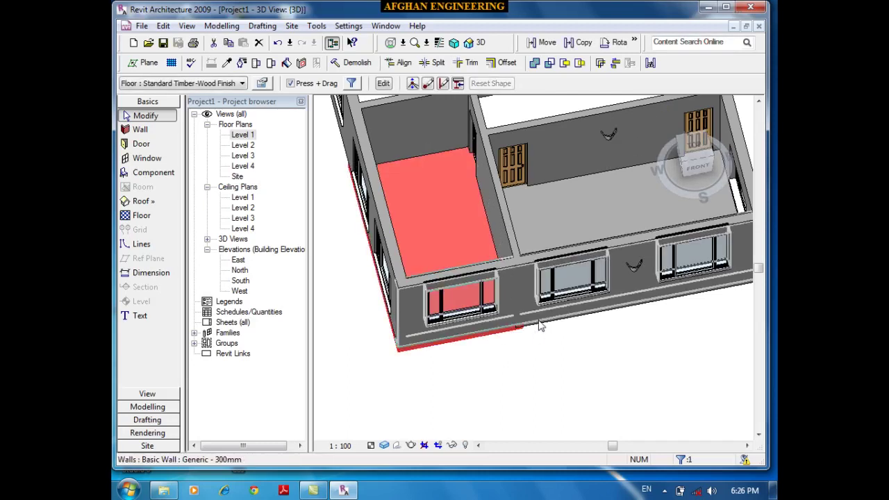
left_click(540, 333)
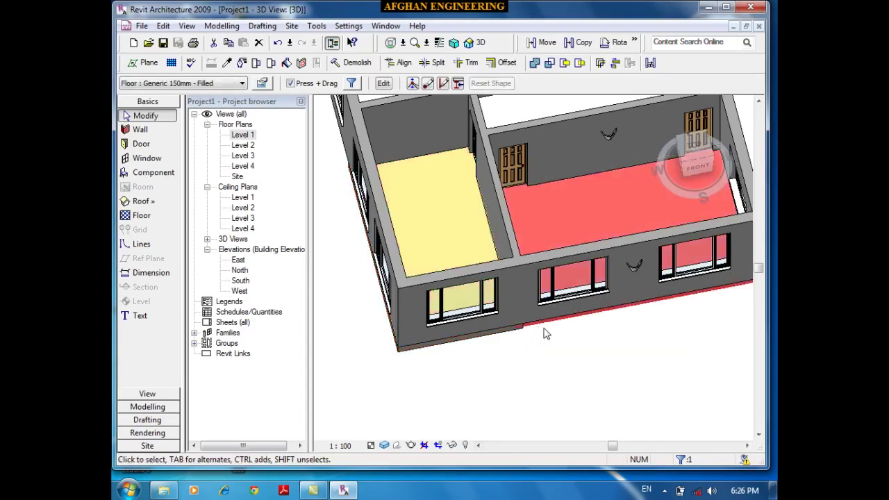
left_click(542, 332)
left_click(515, 337)
key("Delete")
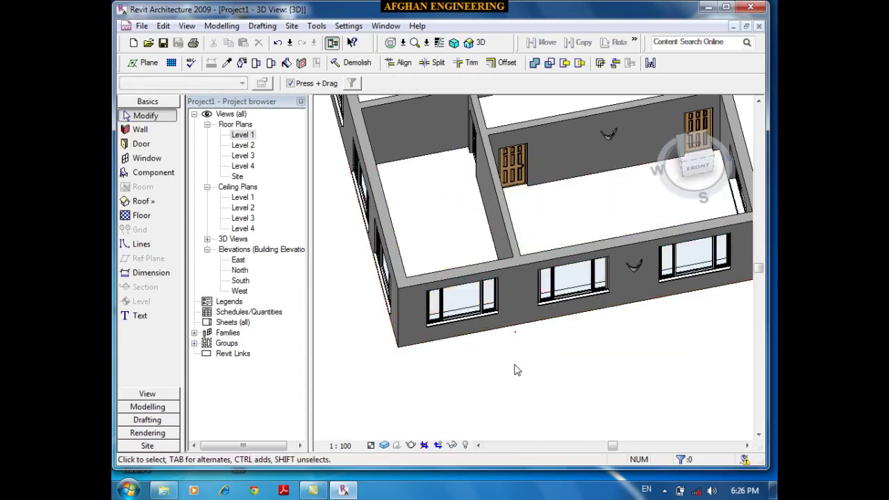
middle_click_drag(519, 371, 482, 340, "shift")
scroll(495, 358, "down", 5)
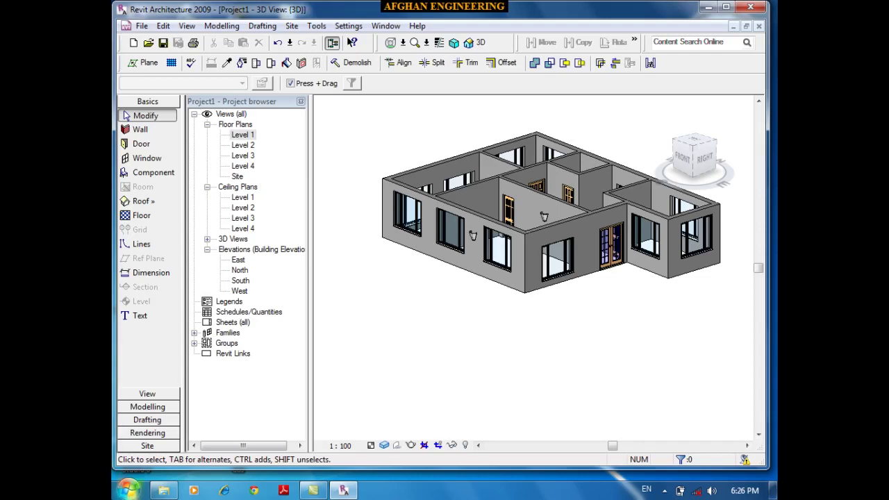
middle_click_drag(438, 384, 484, 401, "shift")
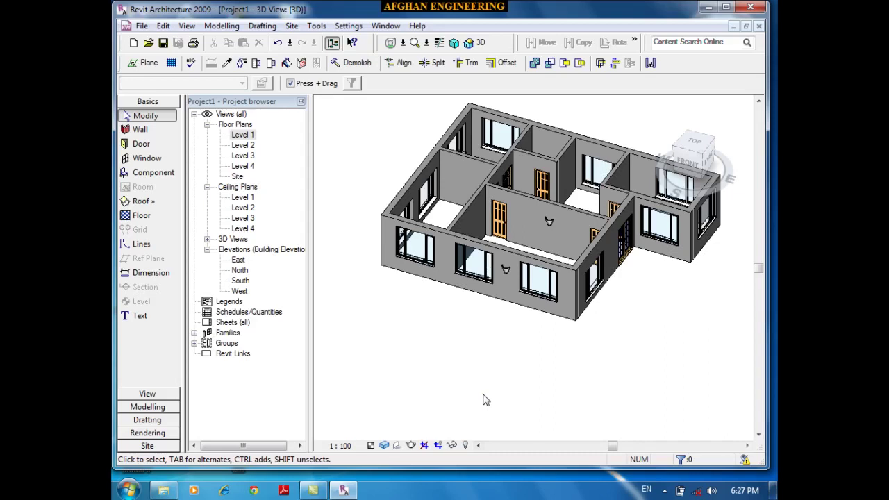
On the Level 1 plan, create a floor from a rectangle spanning the house's full outer extents, including the recessed corner outside the double door
middle_click_drag(561, 379, 558, 377)
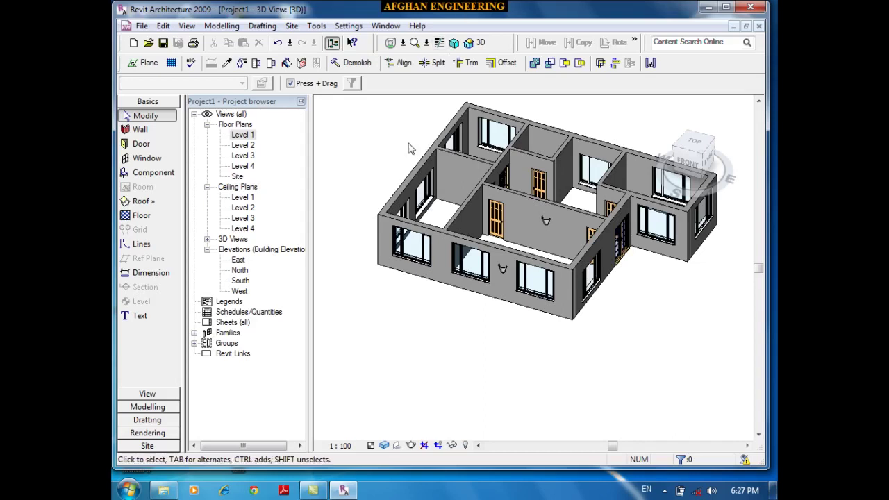
left_click(245, 135)
double_click(244, 135)
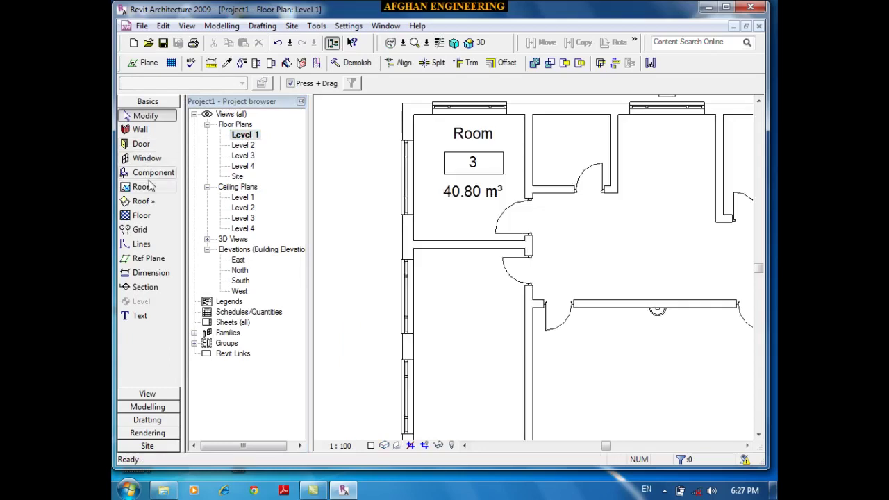
left_click(142, 215)
left_click(142, 144)
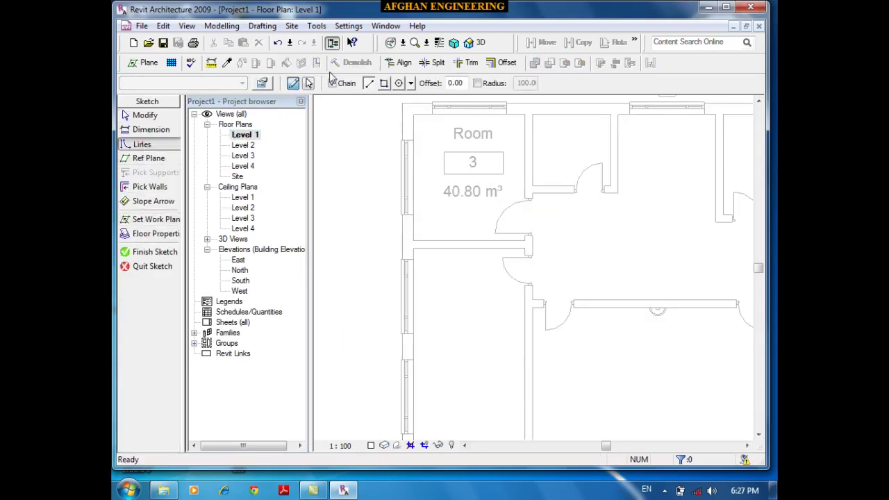
scroll(397, 139, "down", 3)
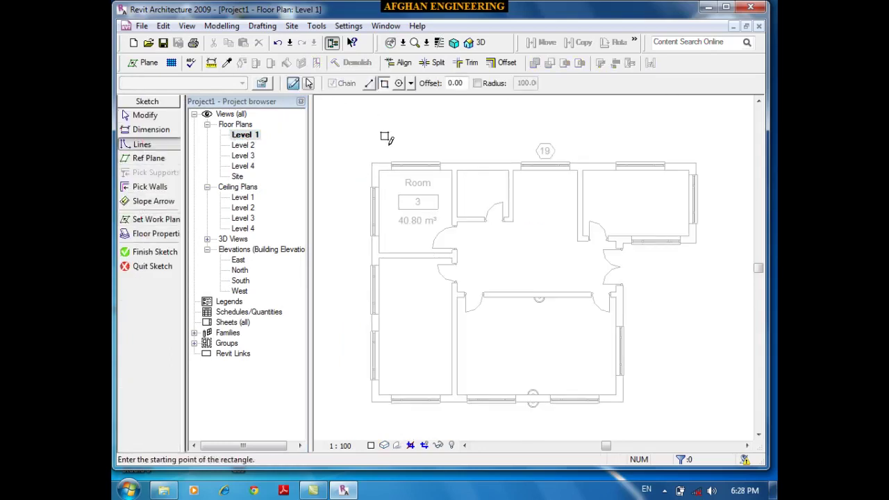
left_click(368, 161)
scroll(389, 139, "down", 1)
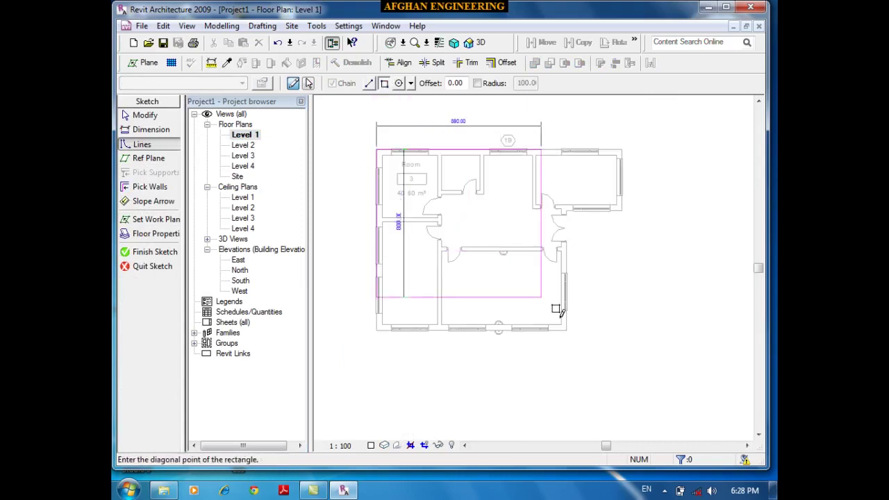
left_click(616, 327)
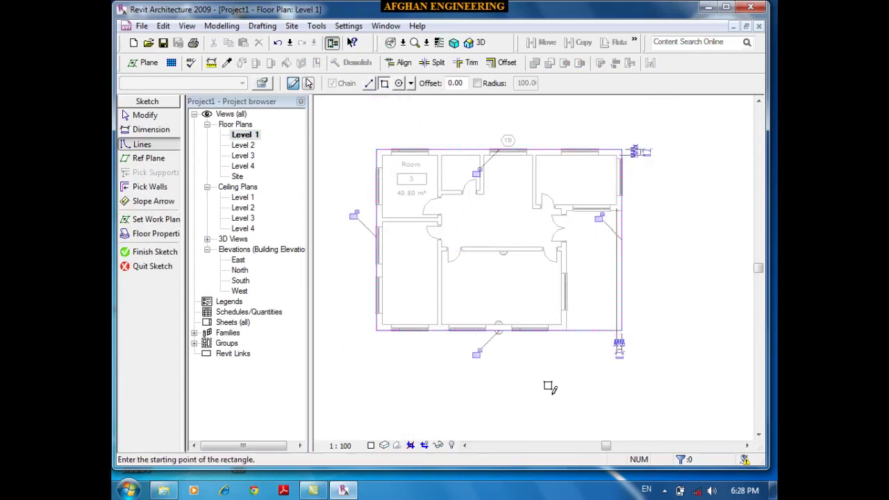
left_click(156, 251)
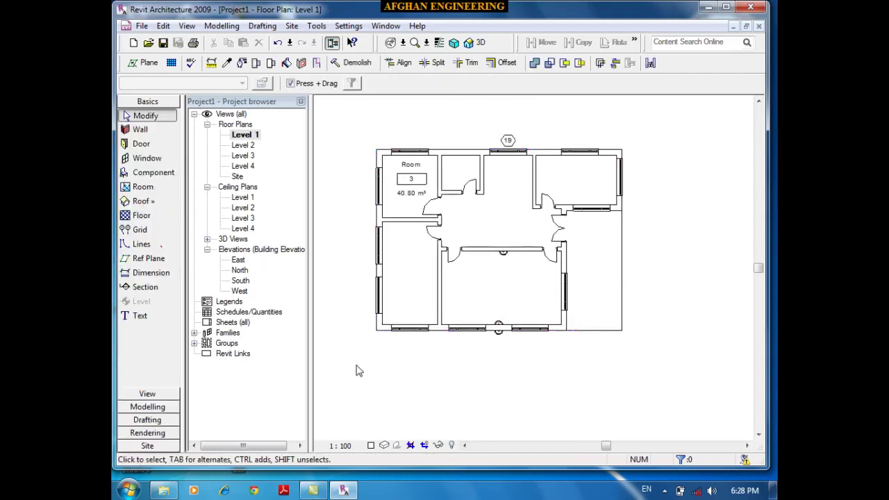
Select the whole-house floor in the 3D view and examine how it extends under the rooms and beyond the walls
left_click(468, 42)
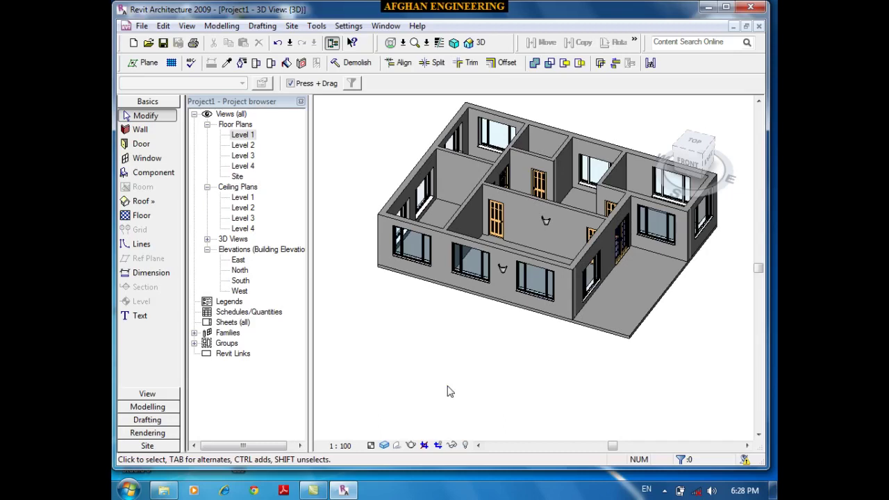
scroll(680, 343, "up", 3)
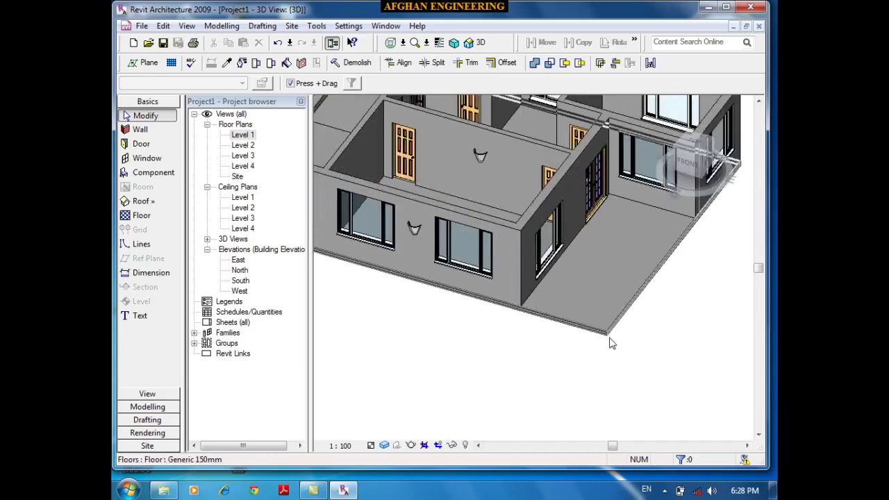
left_click(611, 341)
scroll(186, 108, "up", 2)
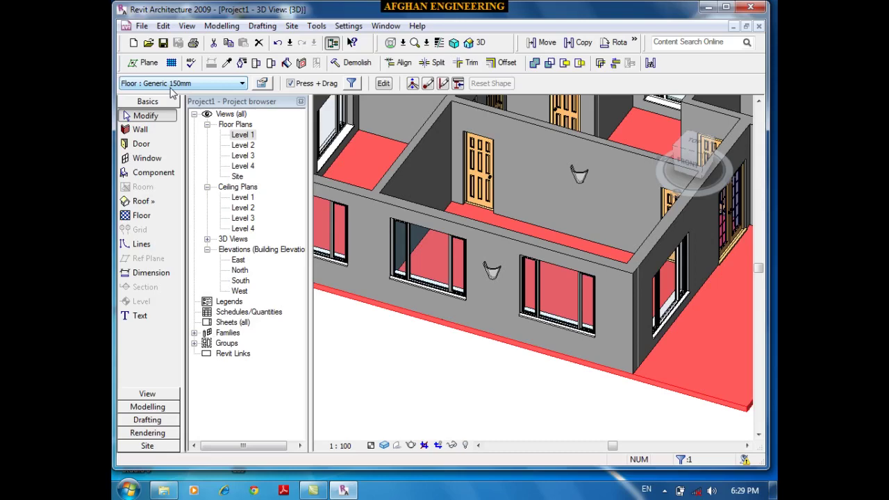
scroll(448, 262, "down", 2)
middle_click_drag(444, 258, 567, 365)
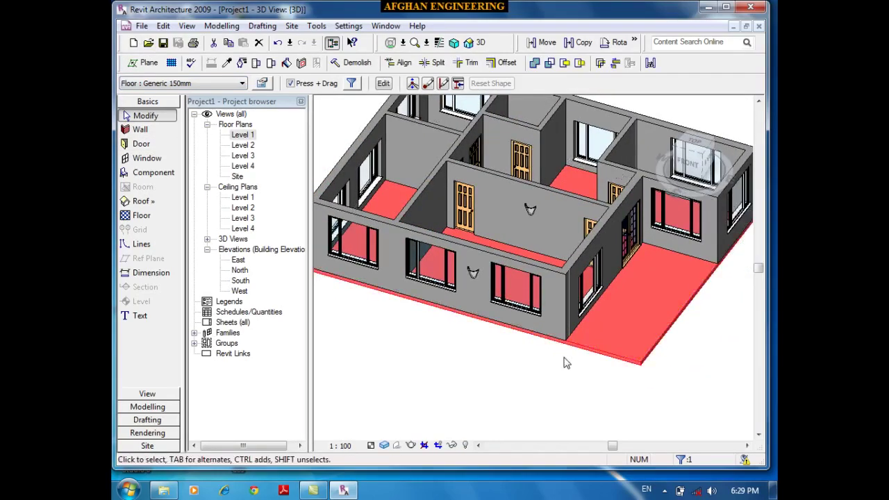
Start a new floor sketch on the Level 1 plan using a rectangular boundary
double_click(241, 135)
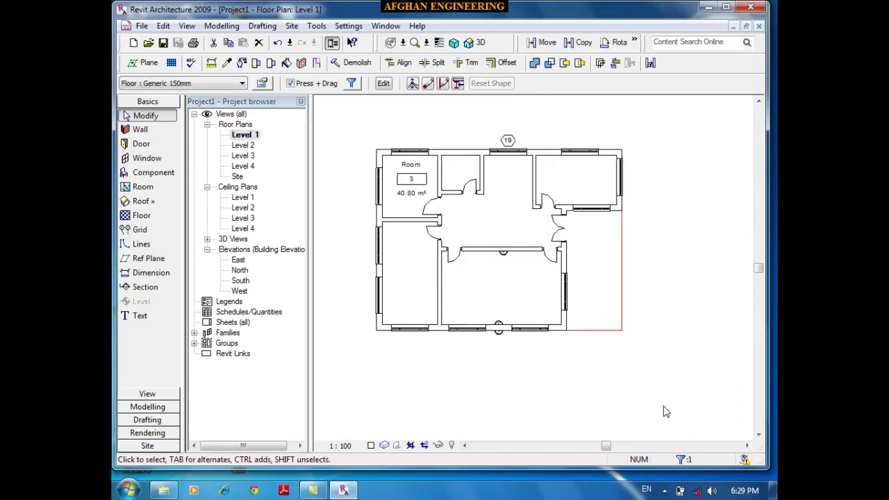
left_click(141, 216)
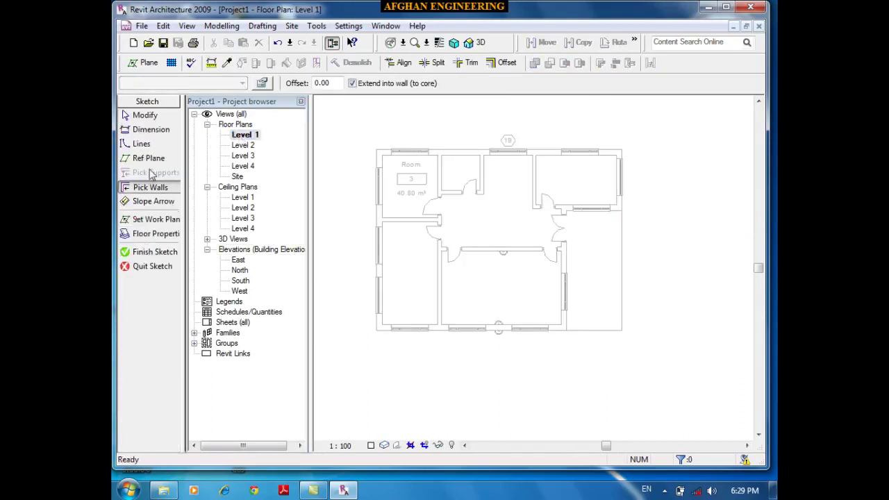
left_click(141, 144)
left_click(383, 83)
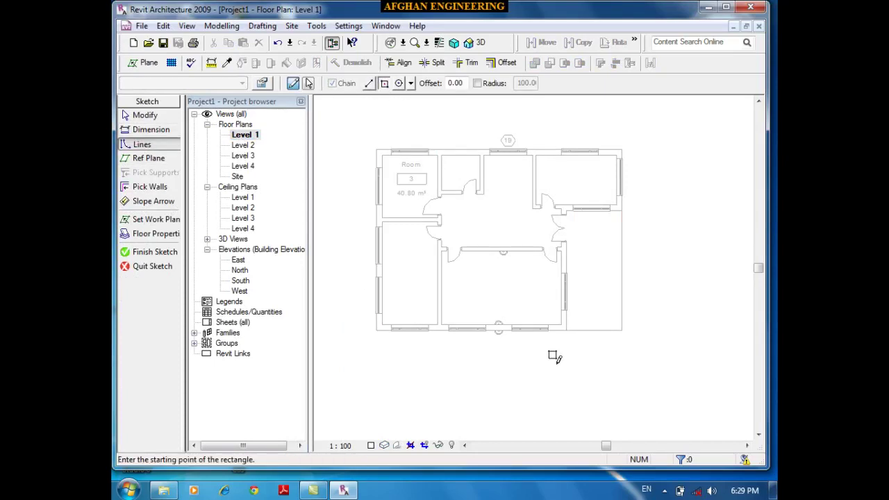
scroll(548, 354, "up", 3)
left_click(545, 352)
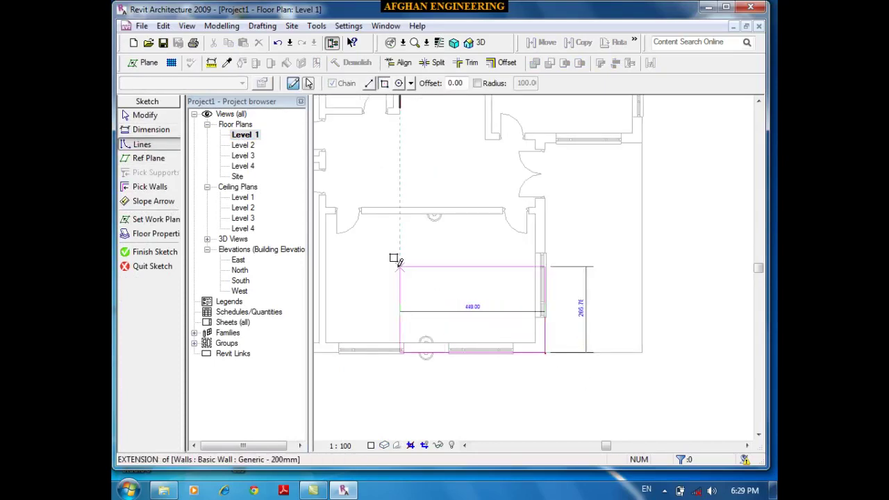
scroll(322, 205, "up", 2)
left_click(320, 208)
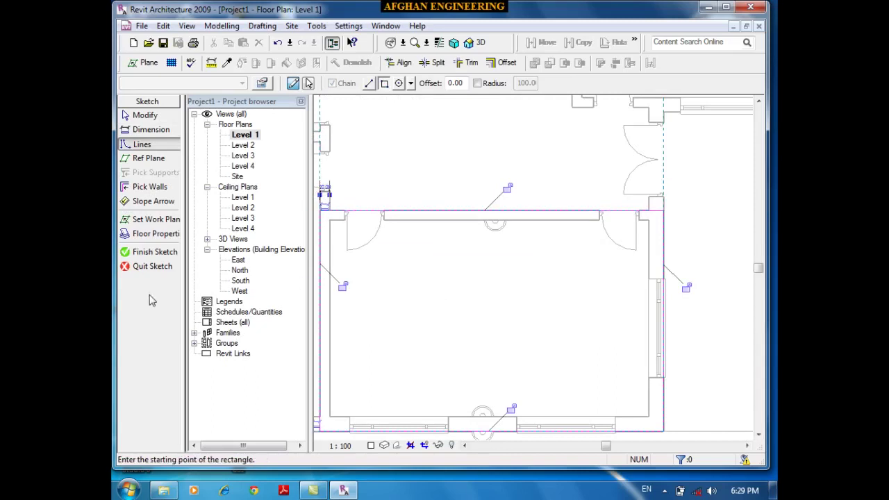
left_click(170, 252)
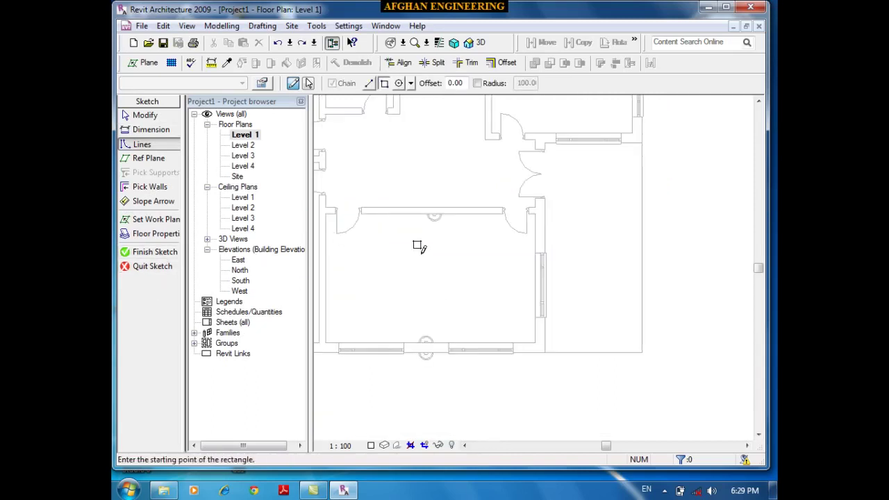
Create the floor from a rectangle along the inner wall faces of the large room with the two interior doors
left_click(326, 213)
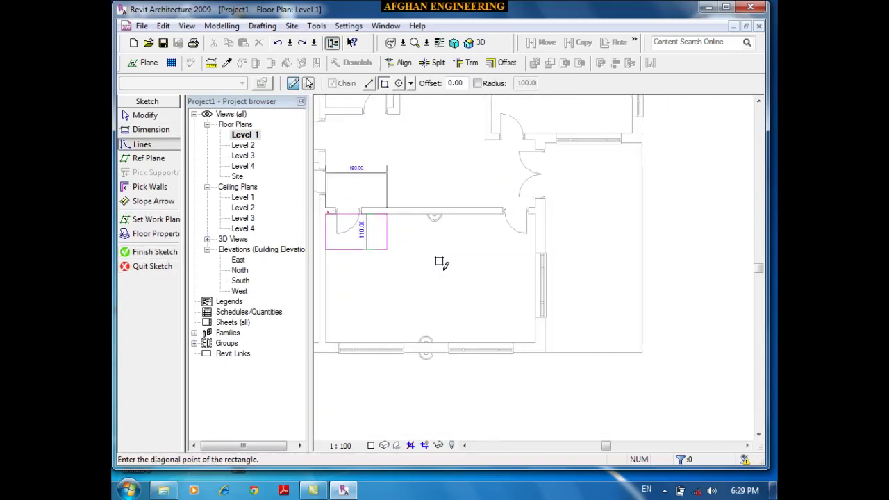
left_click(535, 341)
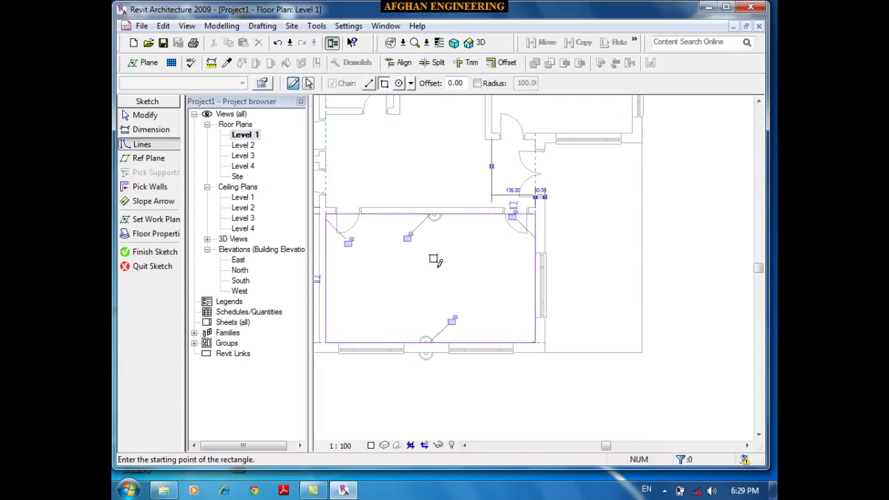
left_click(155, 251)
In the 3D view, inspect the large room's floor and its element properties, including Height Offset From Level
left_click(472, 43)
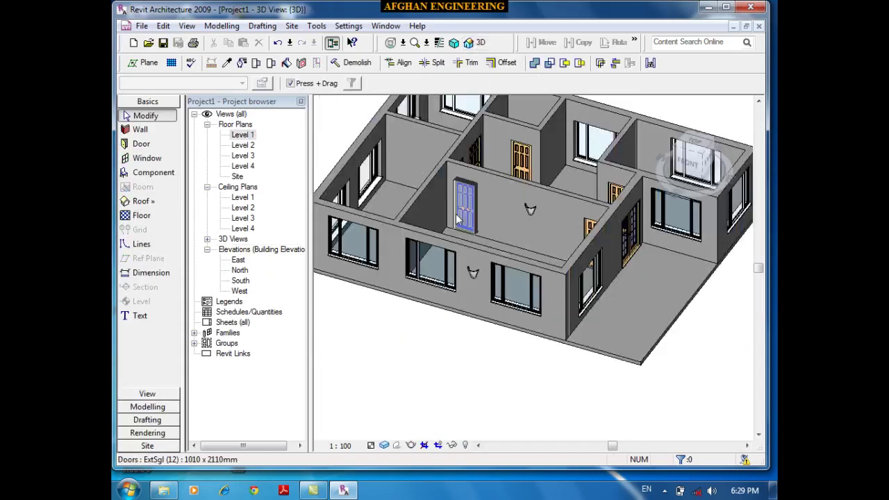
scroll(470, 237, "up", 5)
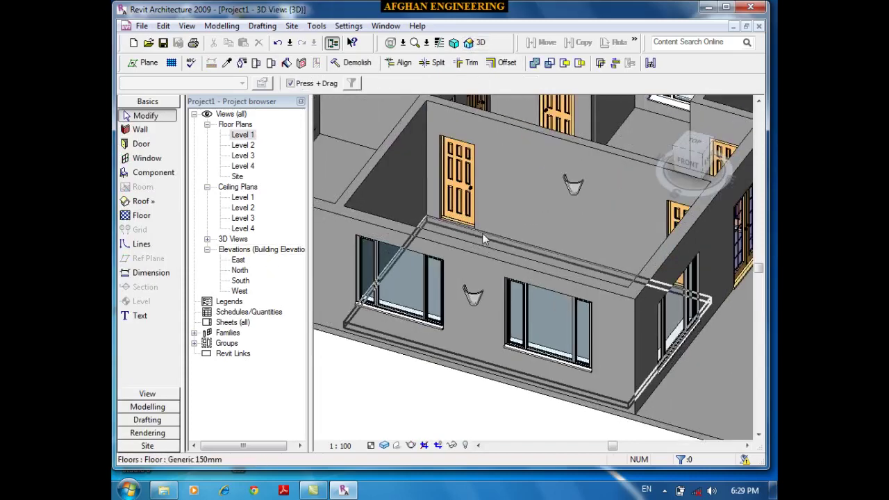
middle_click_drag(484, 239, 616, 470, "shift")
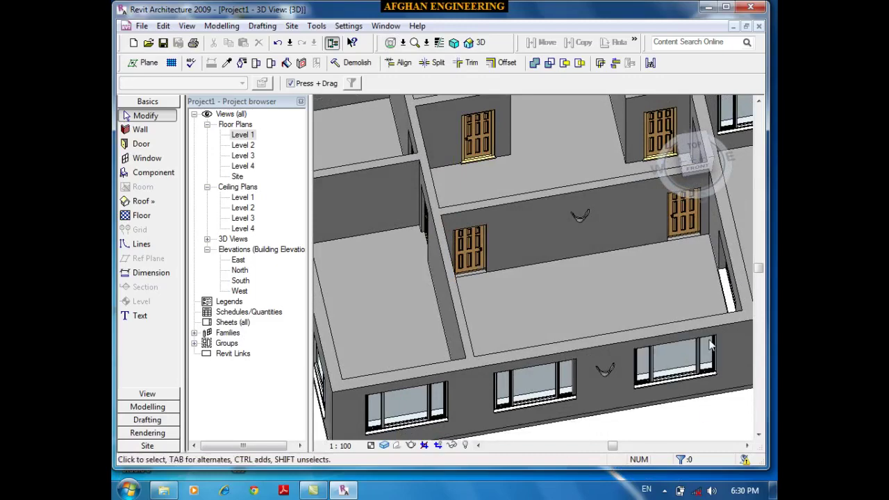
left_click(668, 242)
left_click(263, 83)
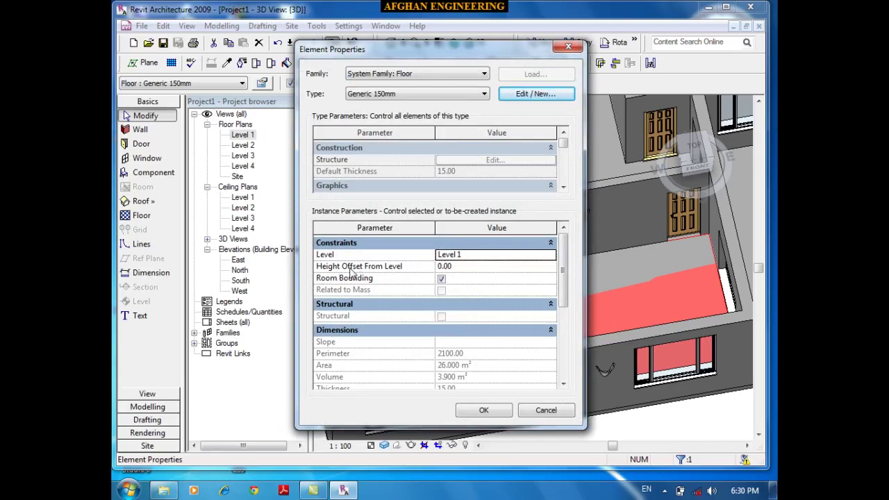
left_click(461, 266)
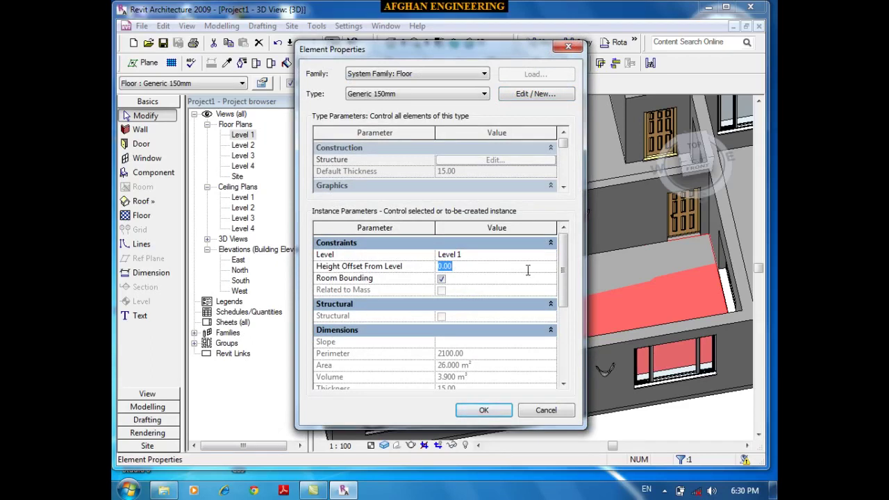
scroll(433, 330, "down", 3)
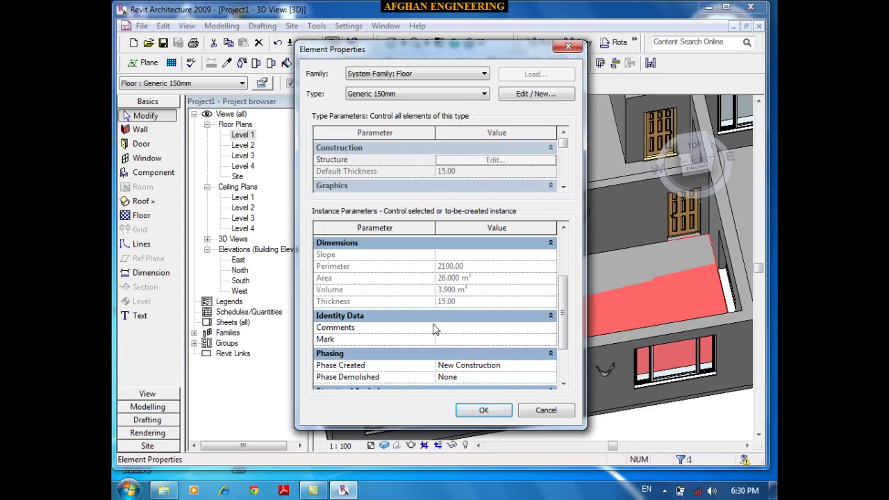
left_click(581, 46)
In the East elevation, examine the floor slab's edge against the Level 1 line
double_click(239, 259)
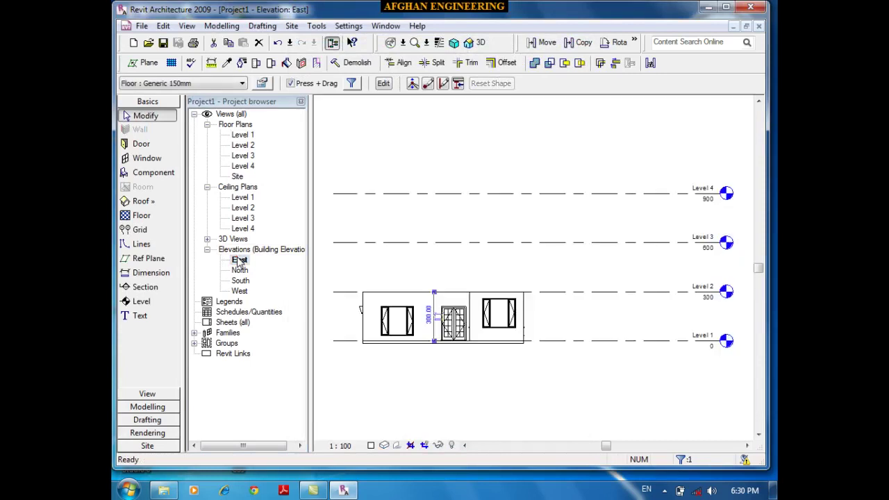
scroll(365, 357, "up", 5)
scroll(354, 323, "up", 3)
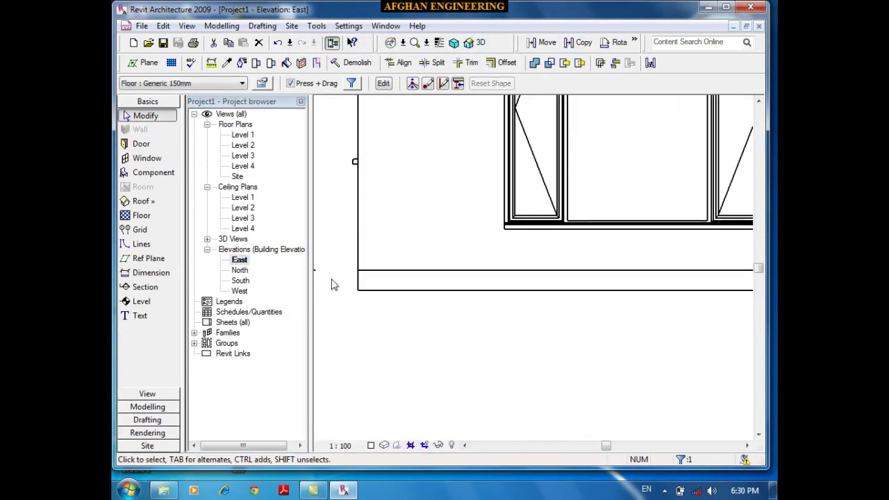
middle_click_drag(339, 315, 519, 318)
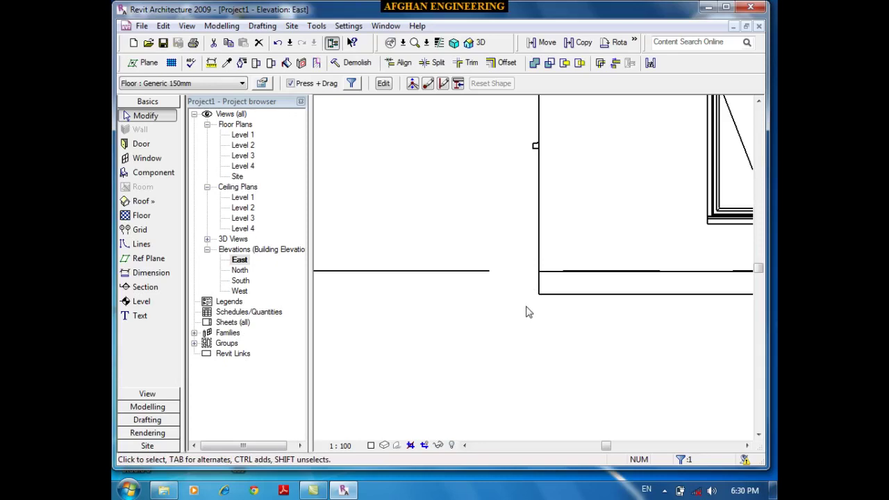
Try a Height Offset From Level of 15 for the whole-house floor in the East elevation, and undo it
left_click(558, 296)
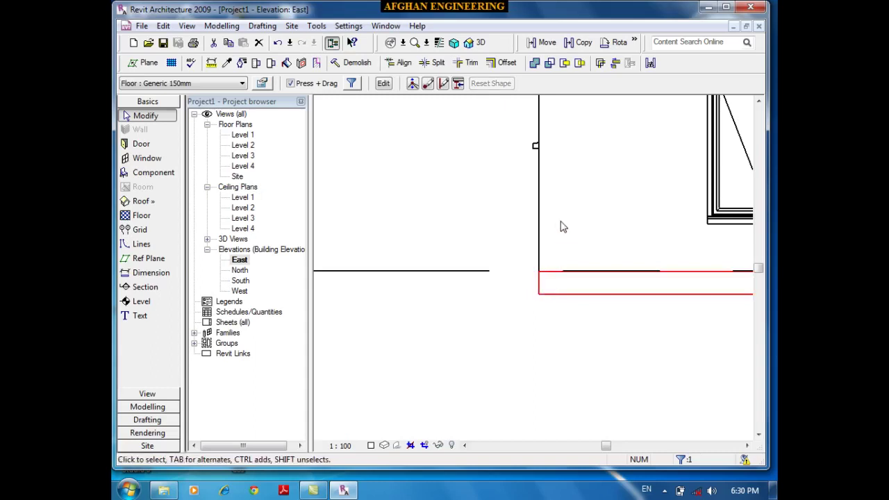
scroll(440, 252, "down", 3)
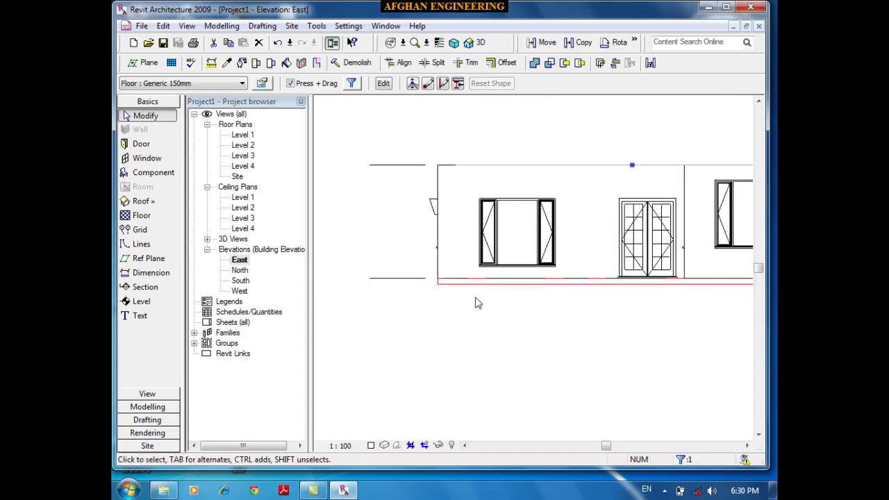
scroll(479, 303, "up", 2)
scroll(649, 261, "up", 4)
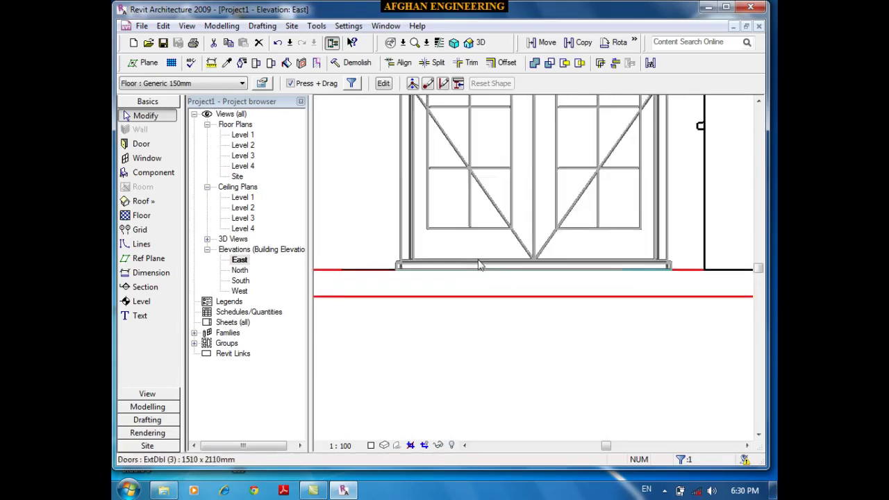
left_click(262, 82)
left_click(472, 265)
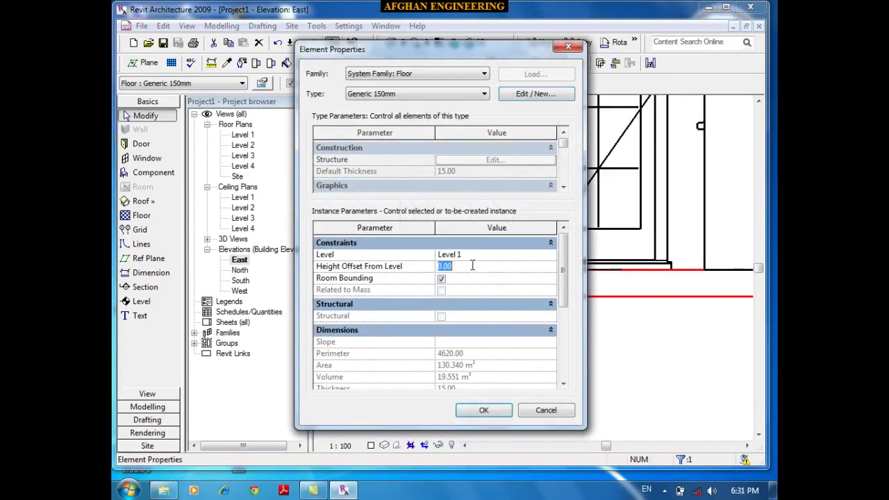
type("15")
left_click(484, 410)
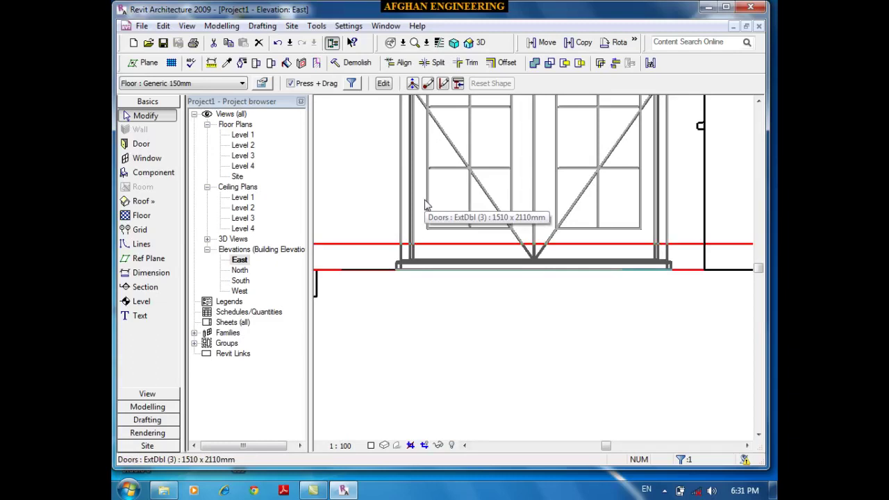
scroll(458, 291, "down", 4)
left_click(488, 350)
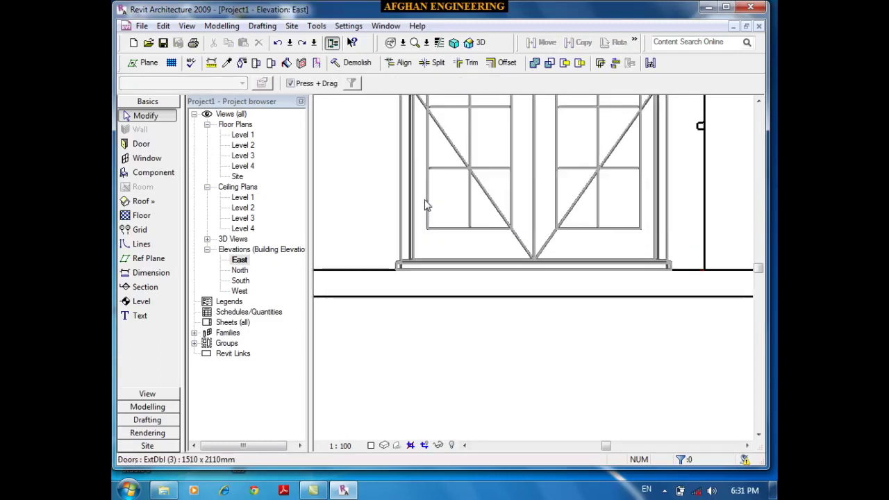
scroll(528, 334, "down", 2)
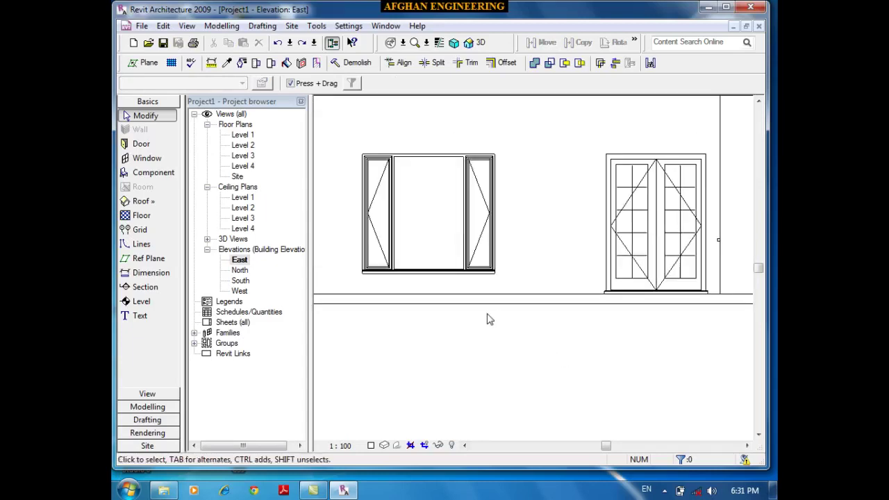
In the East elevation, set the whole-house floor's Height Offset From Level to -3
scroll(496, 318, "down", 1)
left_click(512, 311)
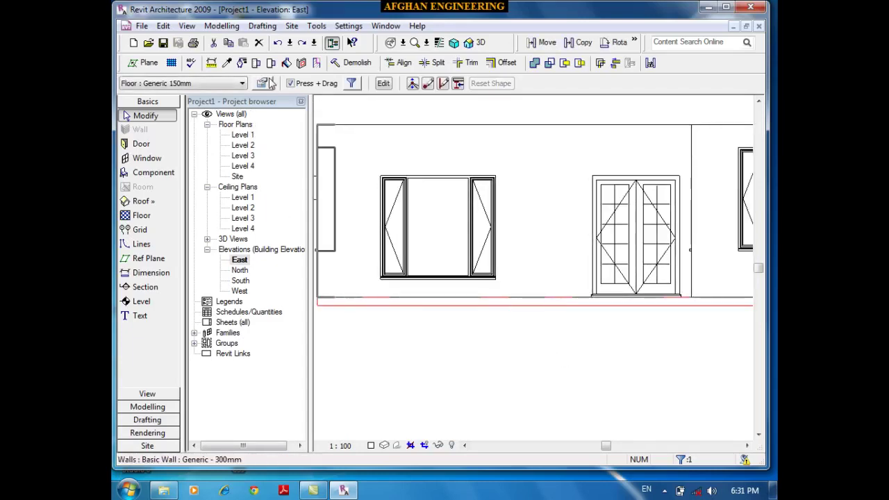
left_click(261, 83)
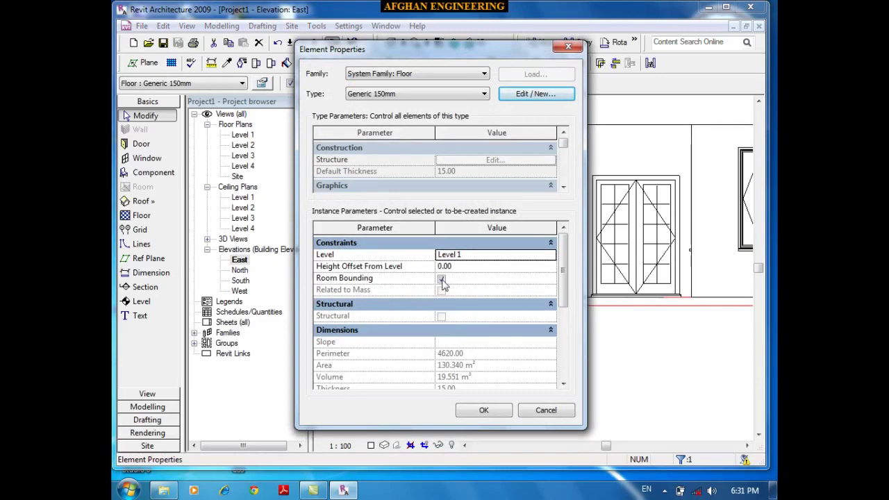
left_click(466, 267)
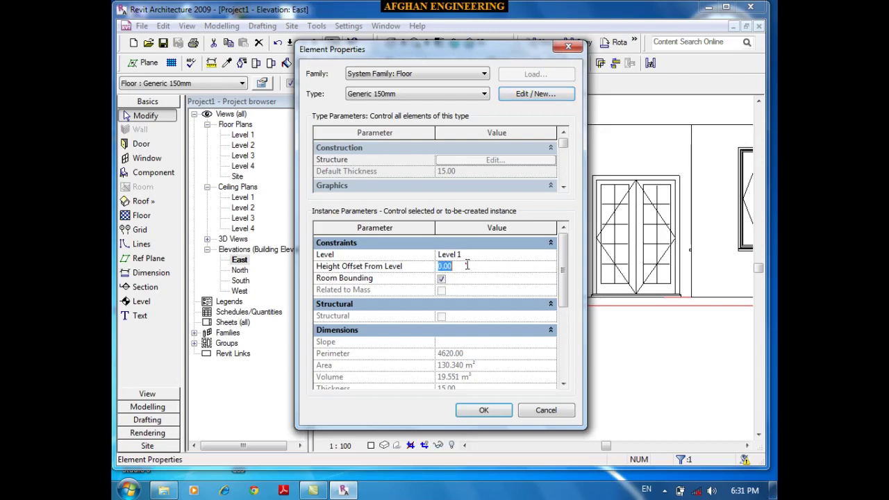
type("-3")
left_click(494, 411)
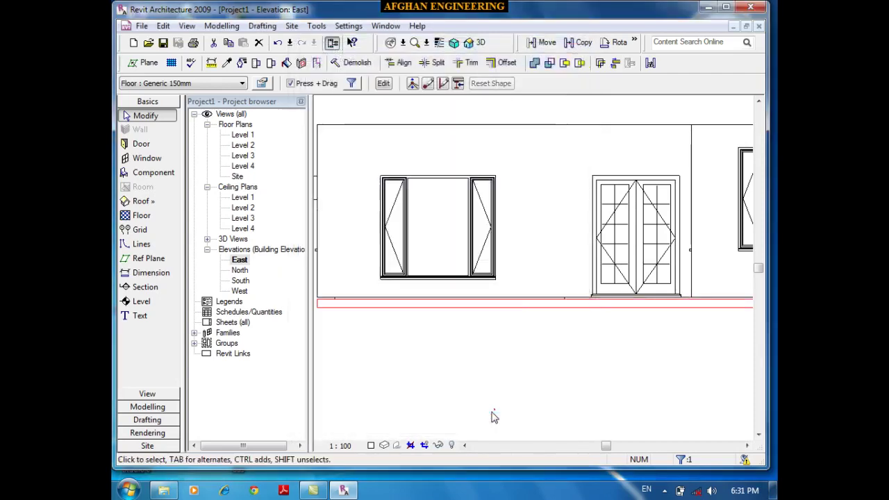
In the 3D view, examine the large room's floor and the whole-house floor by selecting each in turn
left_click(466, 43)
scroll(706, 347, "up", 5)
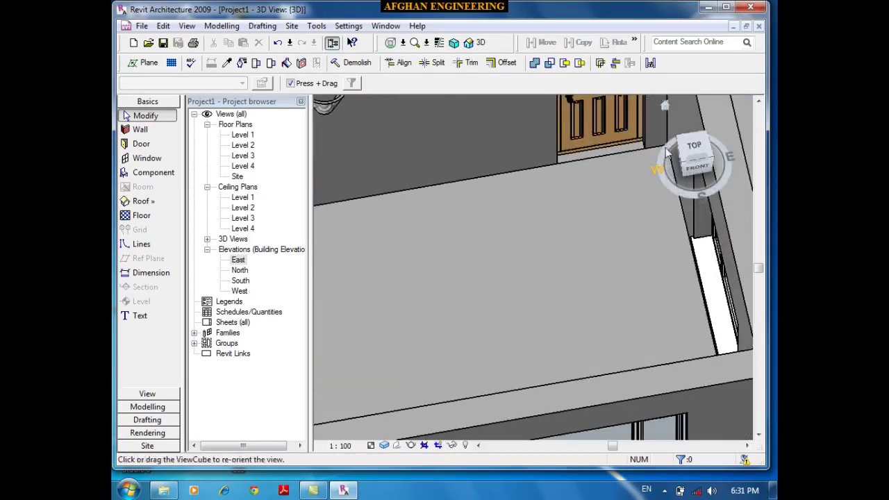
scroll(623, 156, "down", 4)
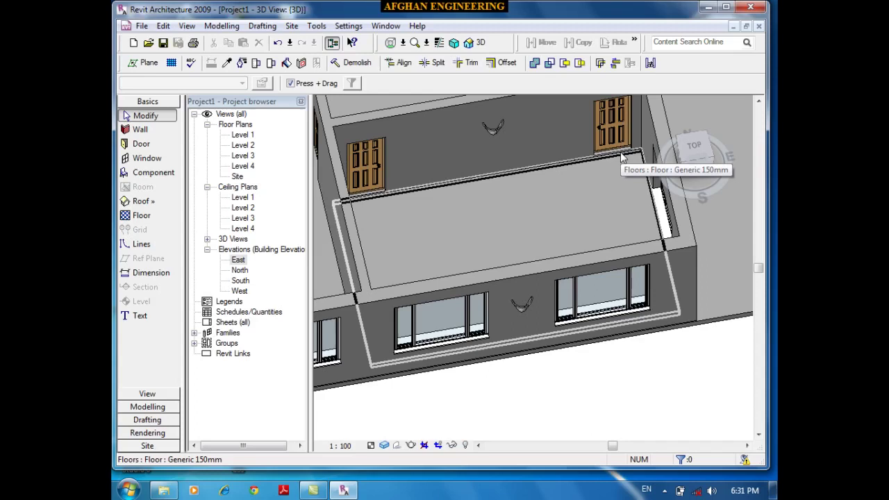
left_click(622, 155)
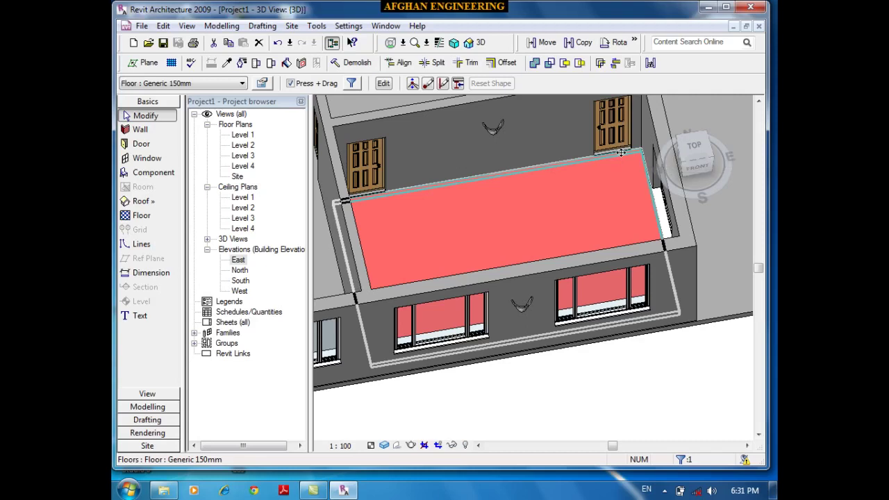
key("Escape")
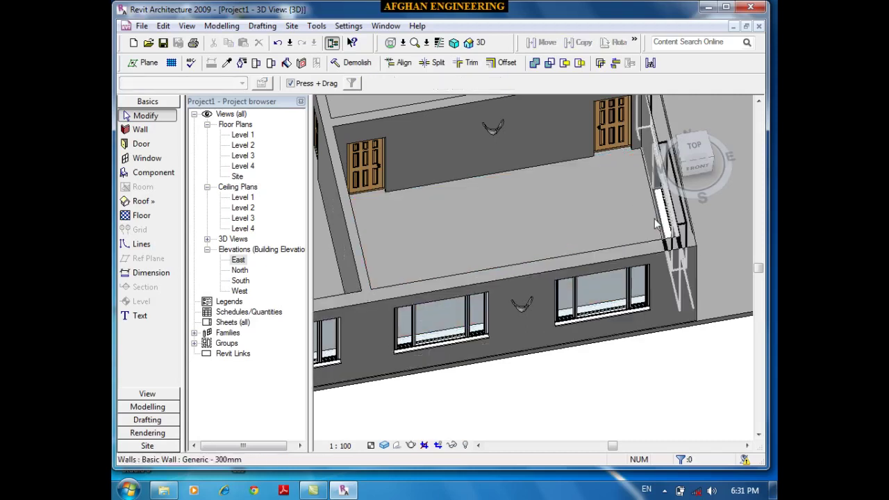
left_click(728, 320)
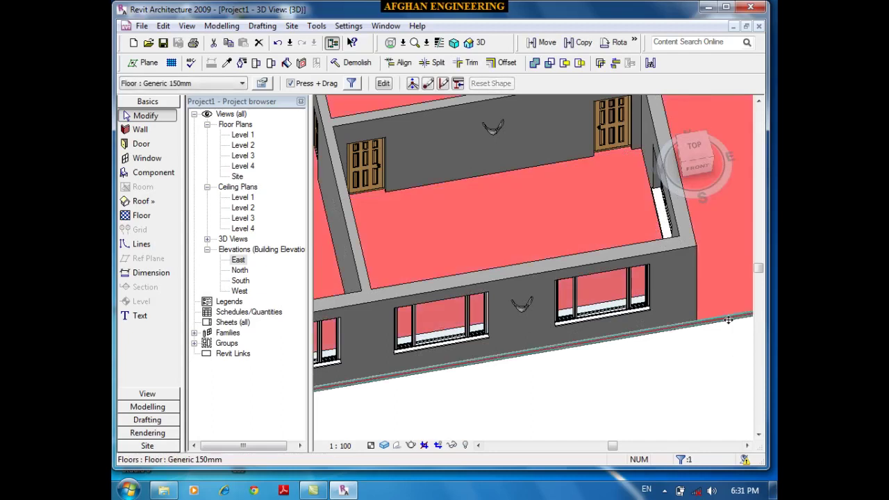
key("Escape")
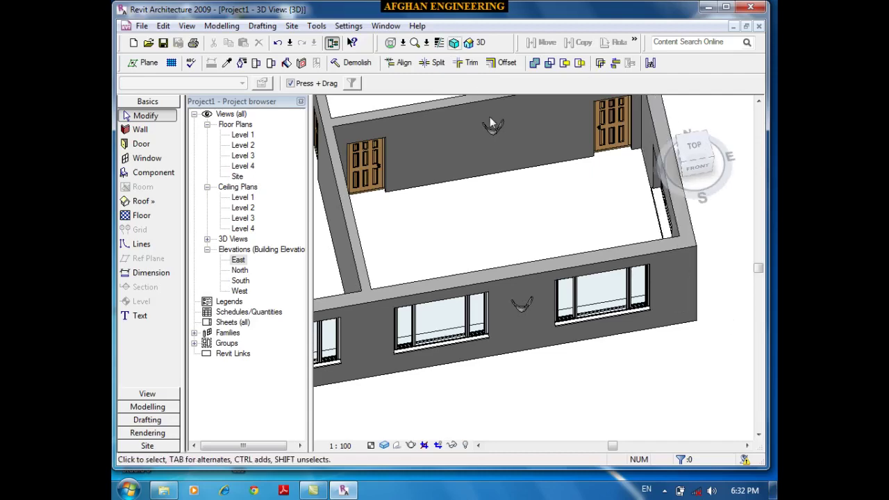
scroll(471, 259, "down", 2)
scroll(471, 258, "down", 1)
double_click(243, 134)
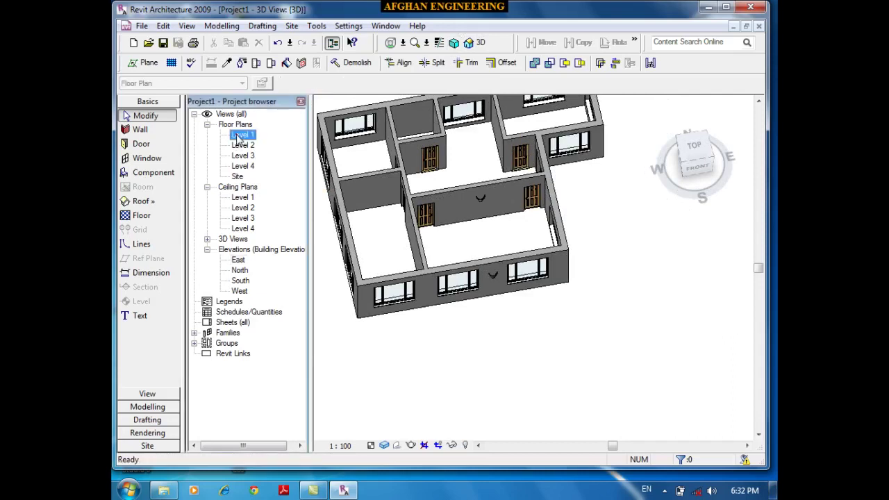
left_click(141, 215)
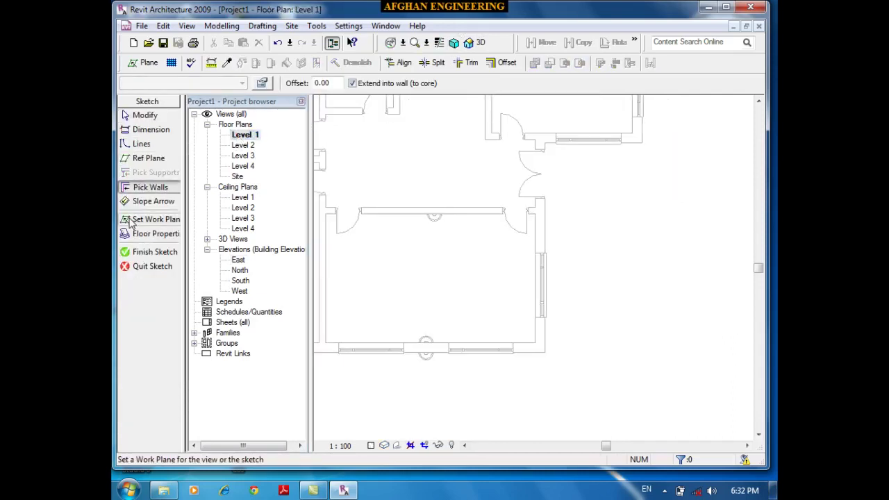
scroll(551, 316, "down", 3)
scroll(511, 218, "up", 3)
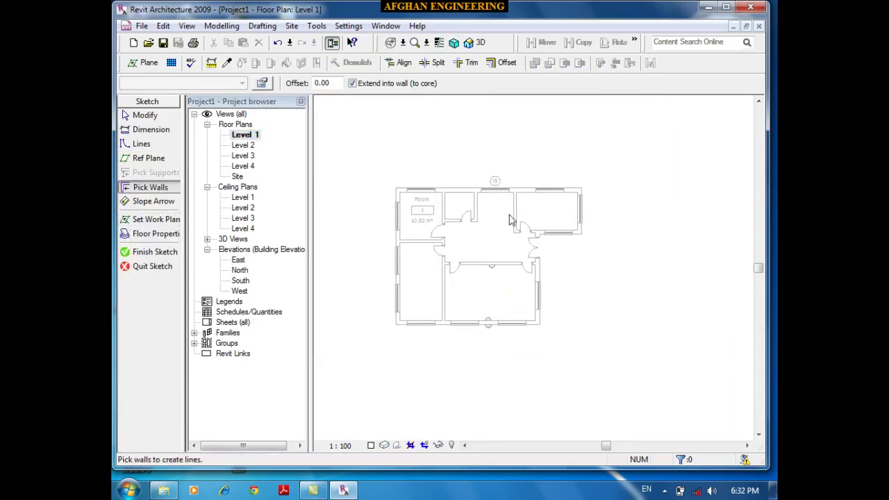
scroll(511, 149, "down", 2)
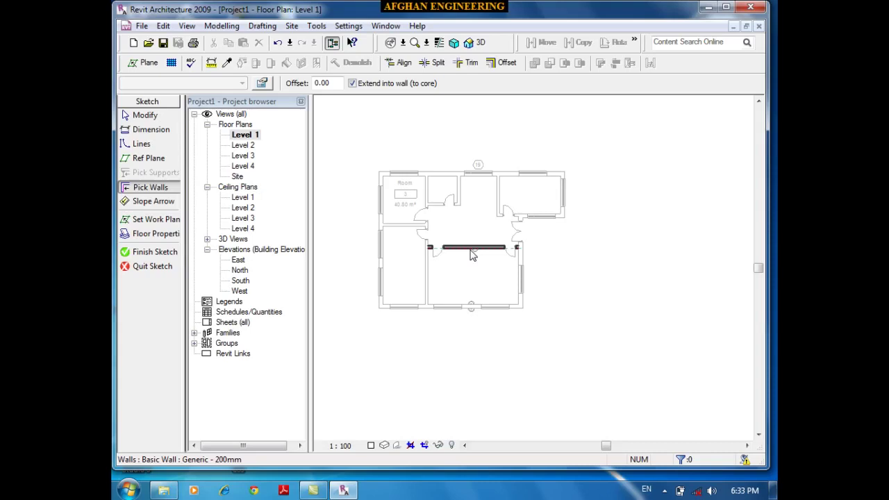
left_click(664, 491)
left_click(663, 427)
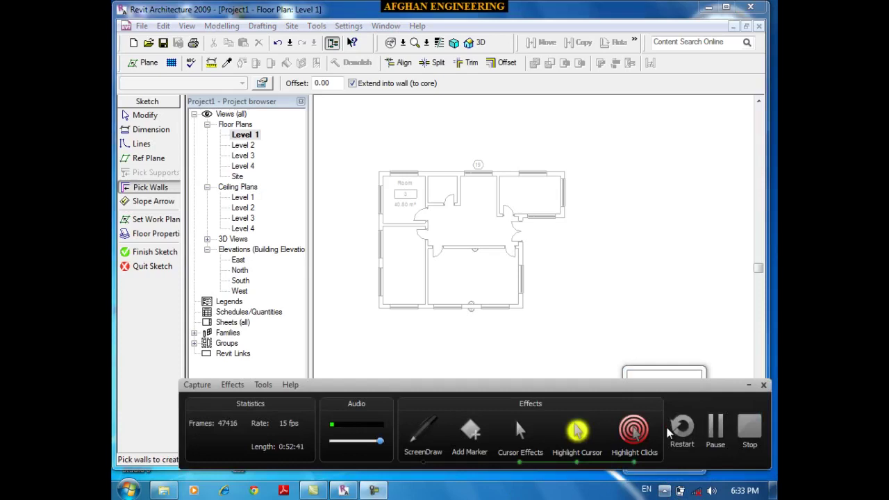
left_click(716, 430)
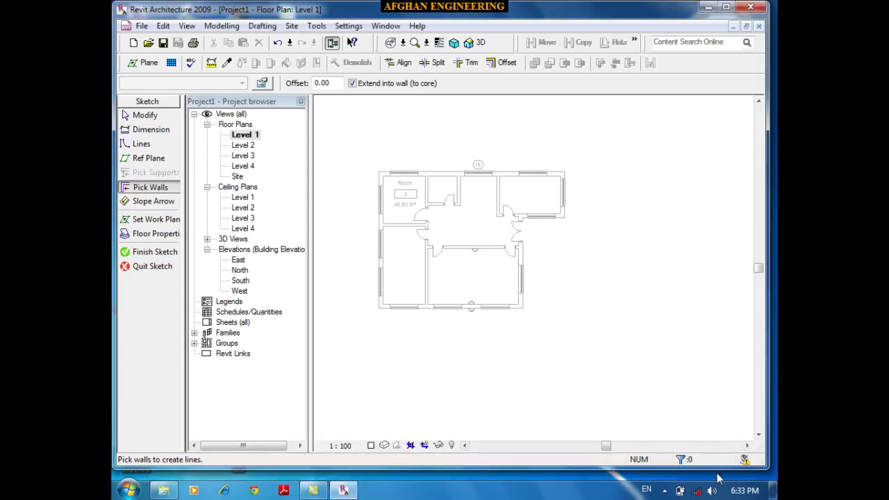
left_click(664, 490)
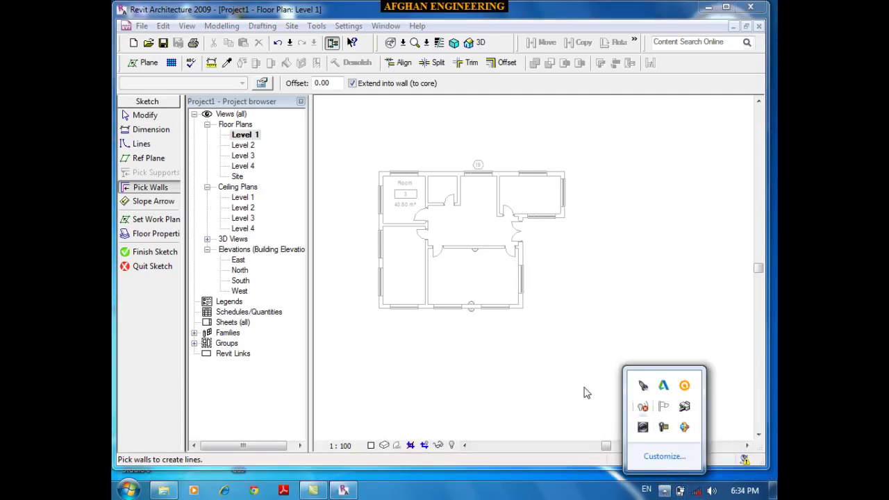
left_click(531, 370)
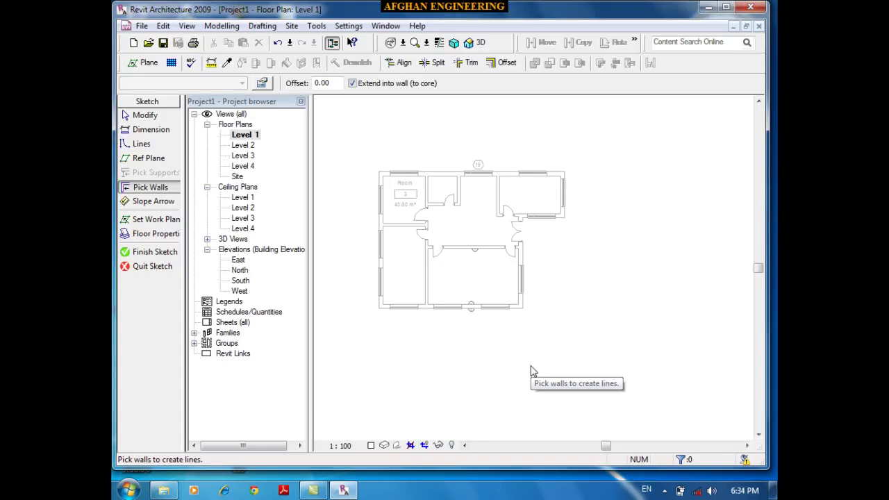
left_click(665, 490)
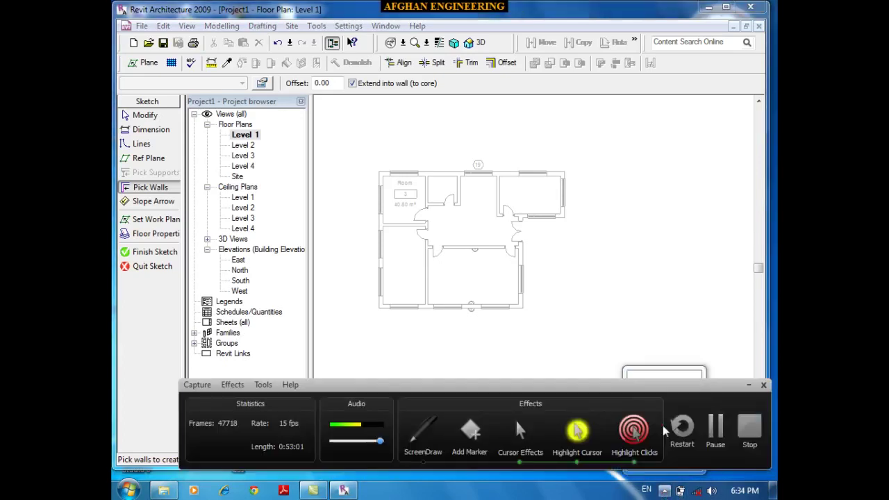
left_click(663, 427)
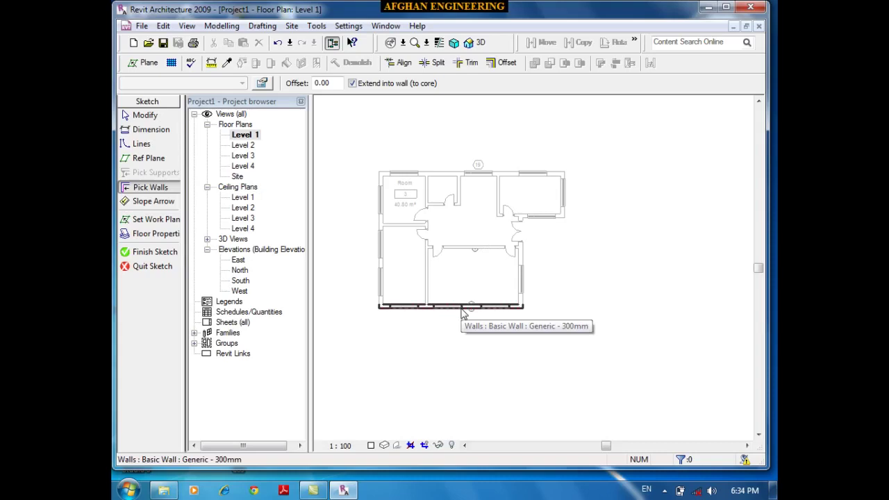
left_click(152, 266)
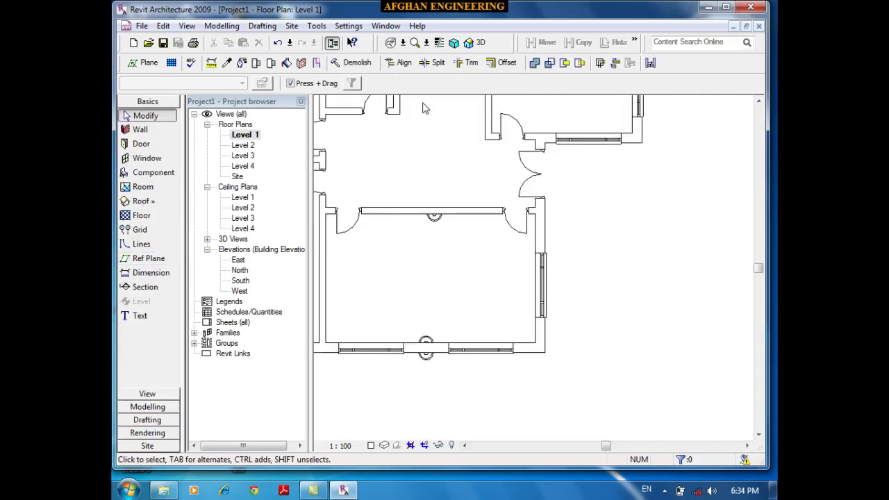
In the Level 2 floor plan, start a floor sketch and pick boundary lines along the outer faces of the north and west exterior walls
left_click(476, 44)
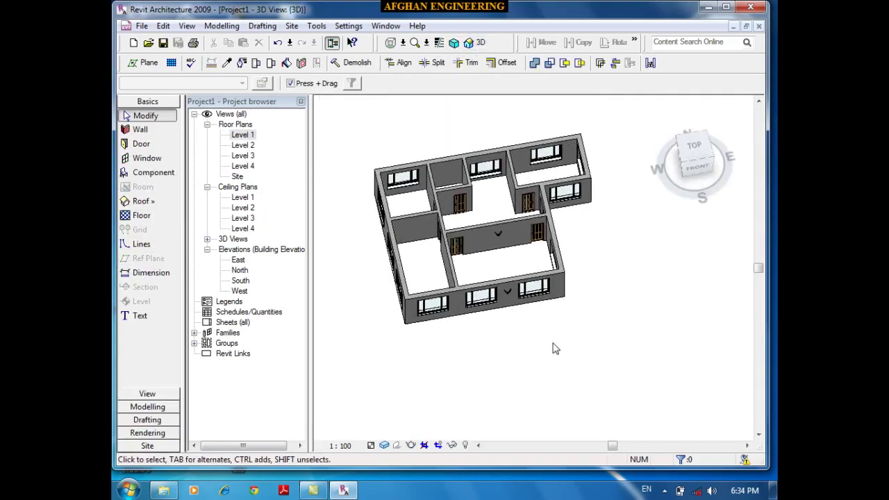
double_click(243, 145)
scroll(695, 308, "down", 5)
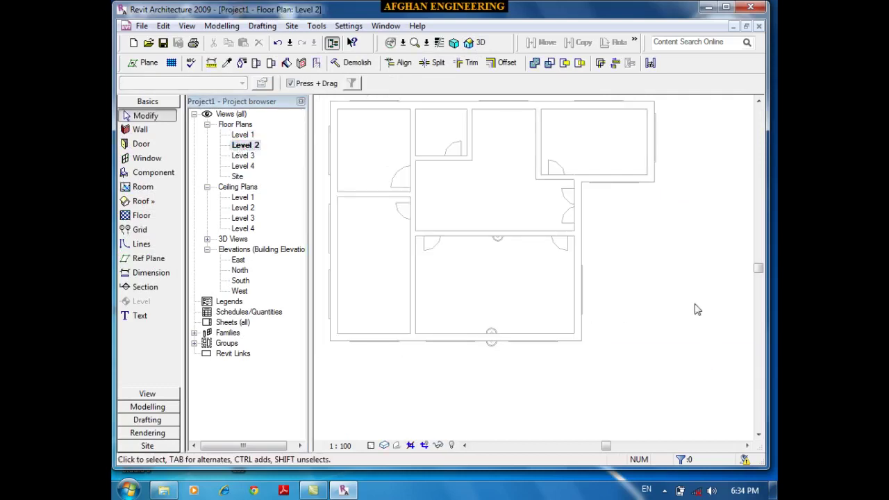
left_click(141, 215)
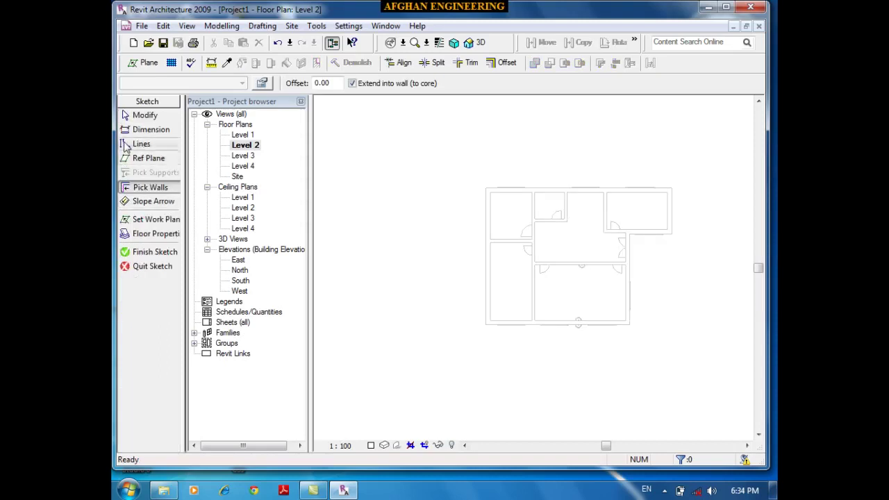
left_click(143, 144)
left_click(308, 83)
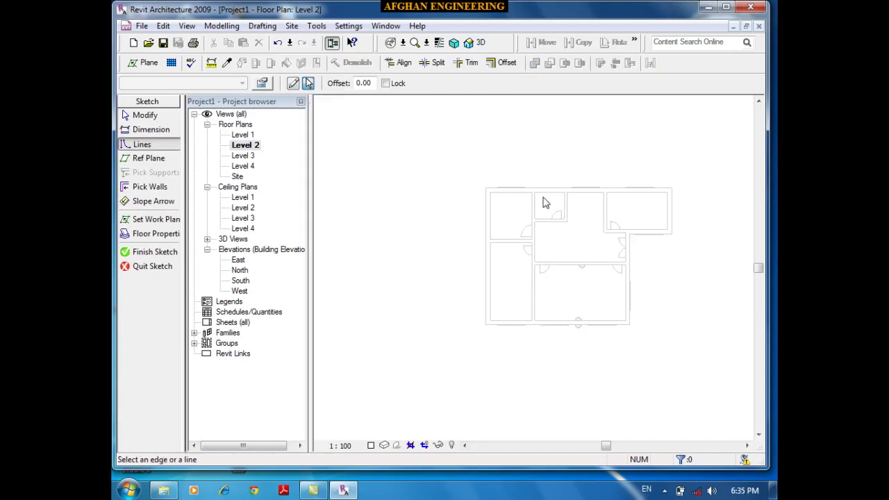
scroll(544, 199, "up", 2)
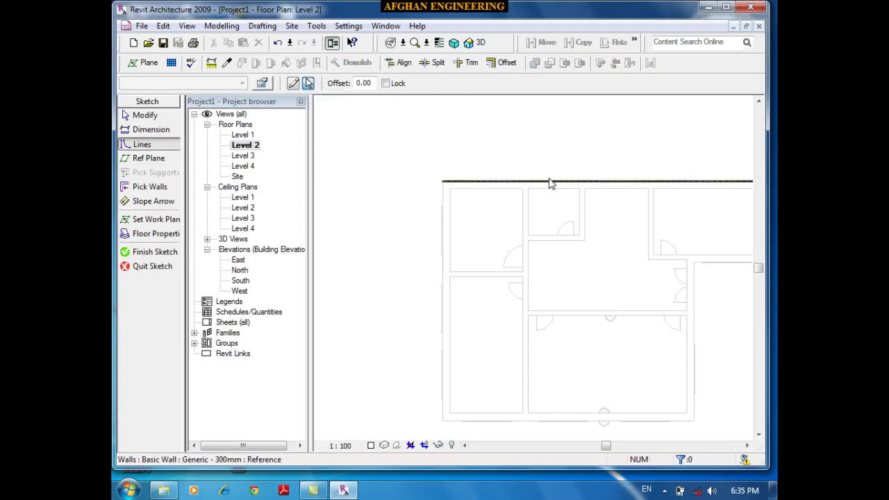
left_click(445, 183)
scroll(444, 197, "up", 2)
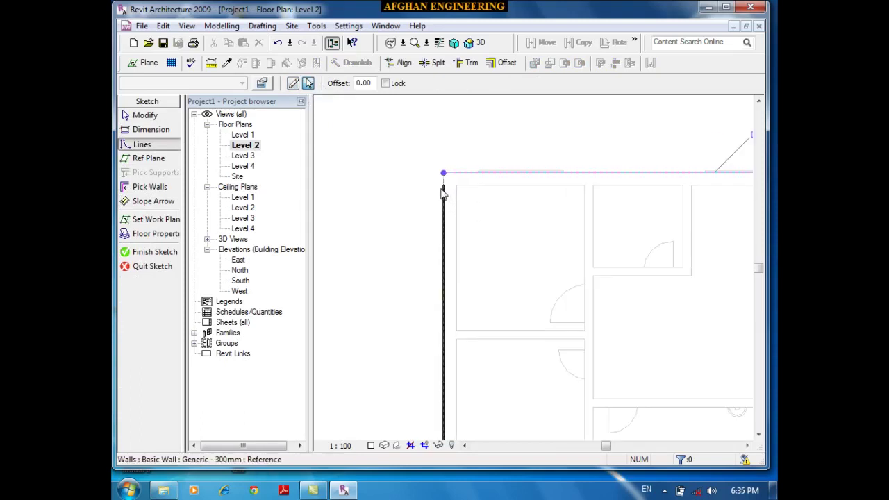
scroll(446, 189, "up", 2)
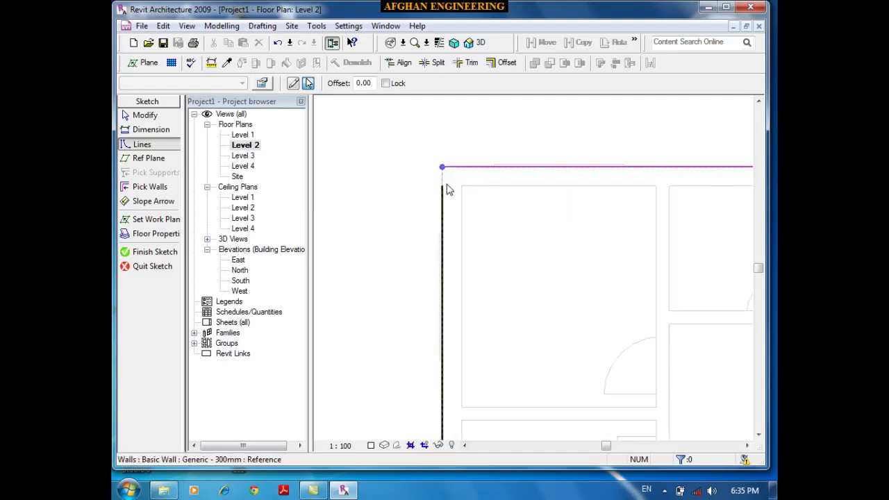
left_click(440, 331)
Close the Level 2 floor boundary by picking lines along the outer faces of the remaining south and east exterior walls
scroll(410, 125, "down", 3)
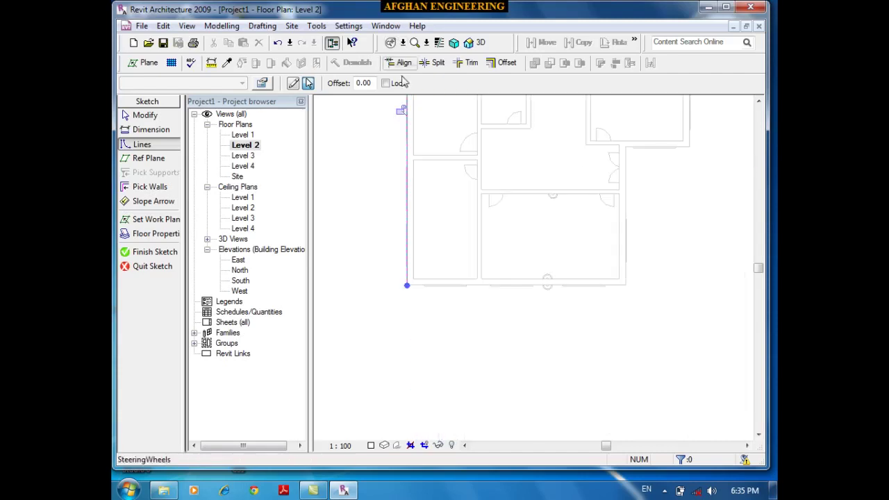
scroll(424, 193, "down", 1)
left_click(598, 151)
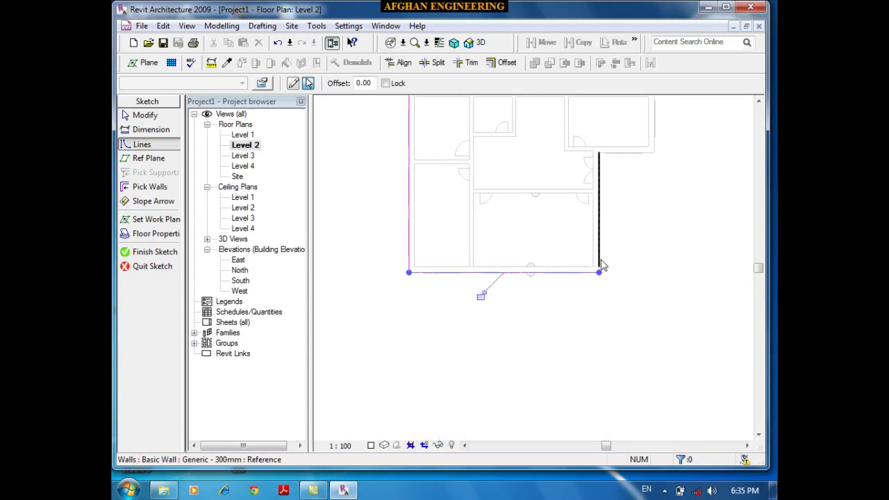
left_click(641, 159)
scroll(716, 84, "up", 5)
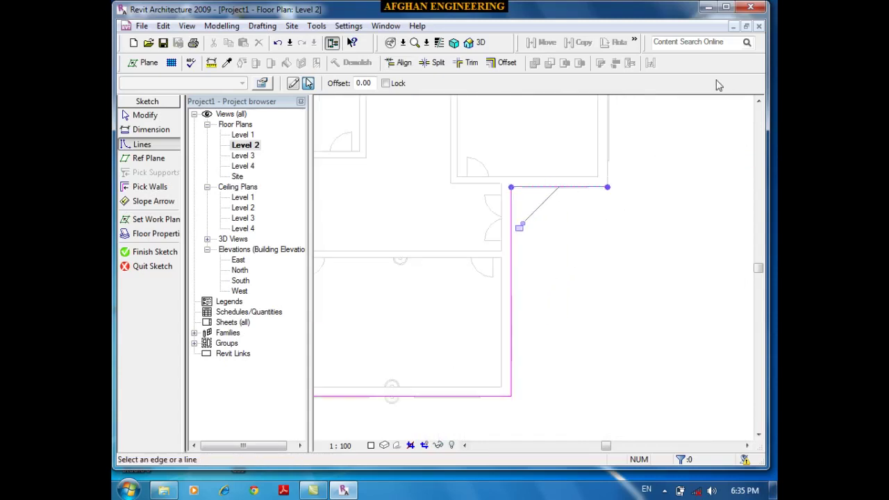
scroll(649, 215, "down", 5)
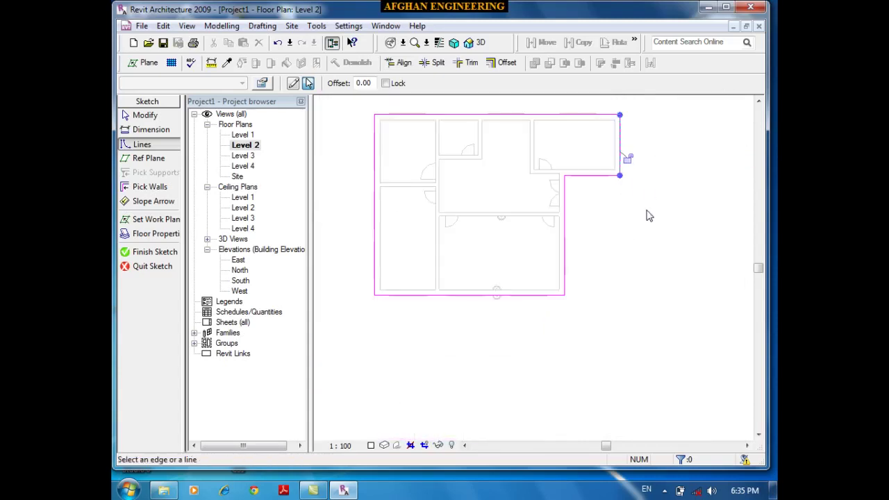
key("Escape")
key("Escape")
Nudge the boundary line below the northeast room southward so the floor extends beyond that room's exterior wall
scroll(583, 187, "up", 3)
left_click(579, 171)
key("Down")
key("Down")
key("Down")
key("Down")
key("Down")
key("Down")
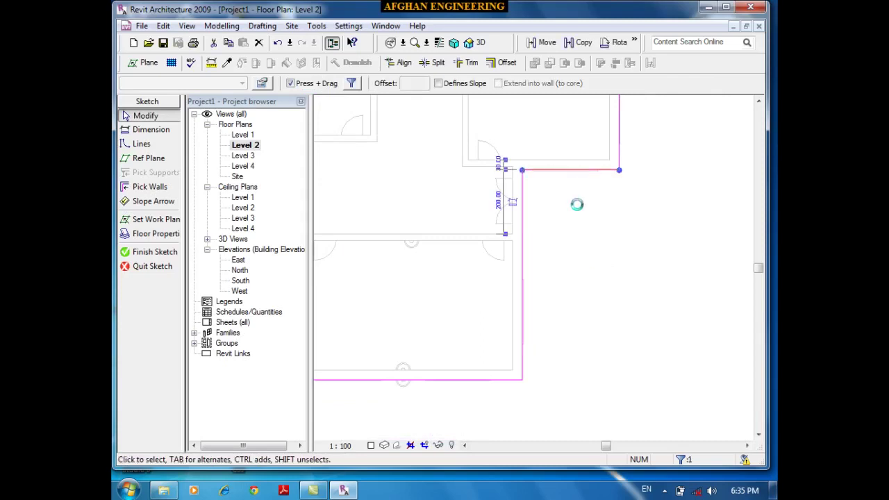
key("Down")
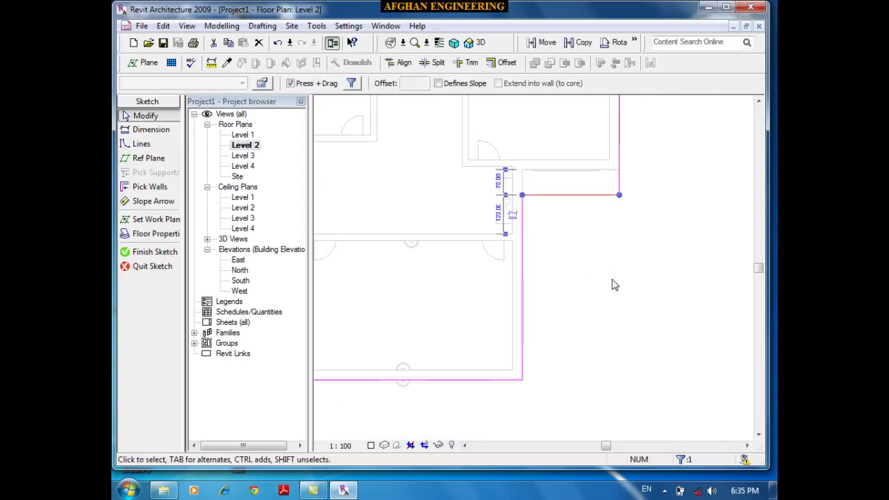
key("Escape")
Nudge the floor's south boundary line outward beyond the outer face of the house's south wall
scroll(621, 275, "down", 5)
left_click(513, 335)
key("Down")
key("Down")
key("Down")
key("Down")
key("Down")
key("Down")
key("Down")
key("Down")
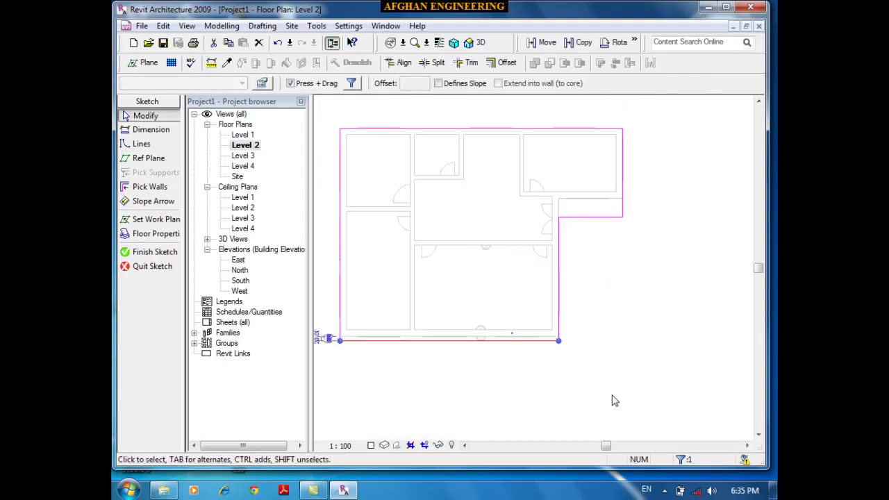
Nudge the floor's south boundary line farther out, about 130 from the outer face of the south wall
key("Down")
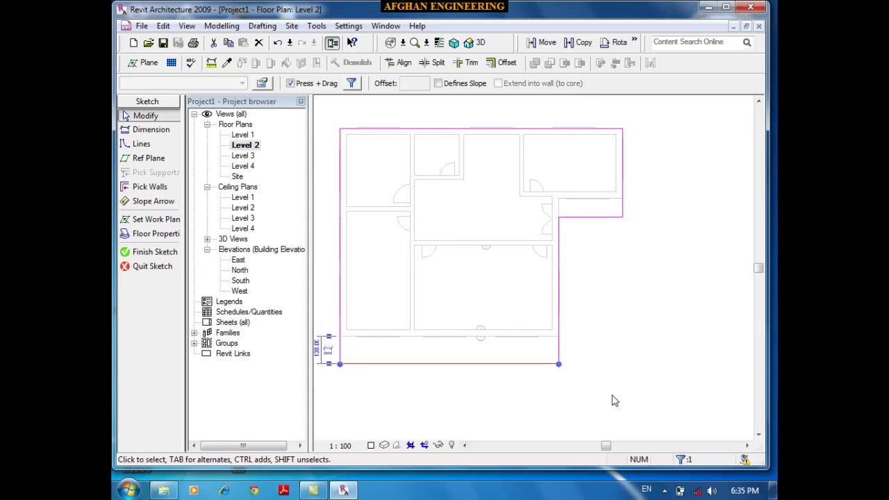
key("Escape")
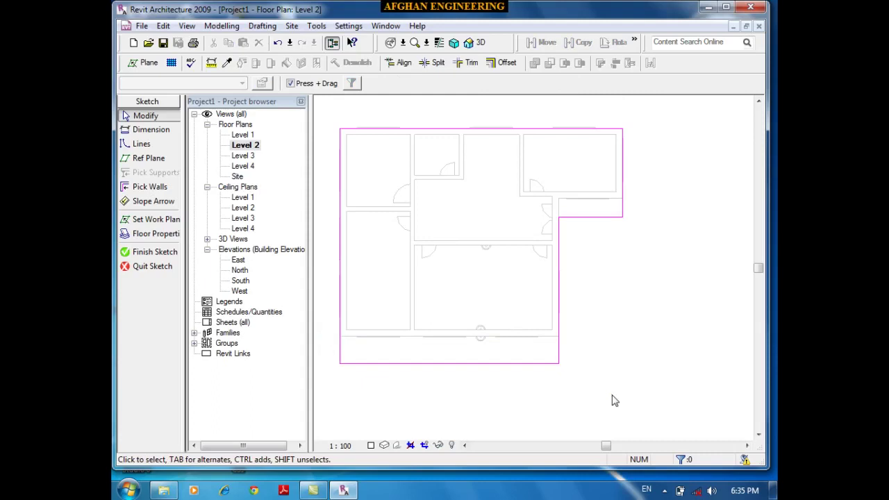
scroll(611, 299, "down", 2)
middle_click_drag(622, 303, 626, 297)
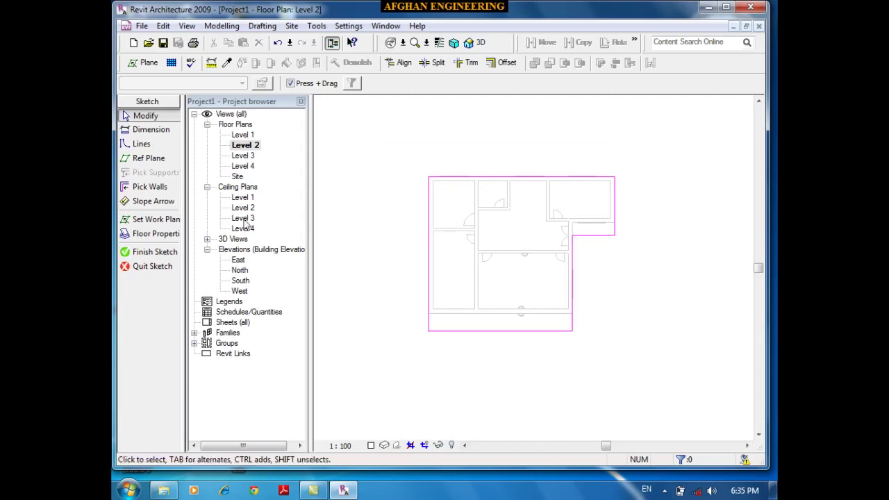
Finish the Level 2 floor sketch without attaching the walls to the floor's bottom, and show the model in 3D
left_click(159, 253)
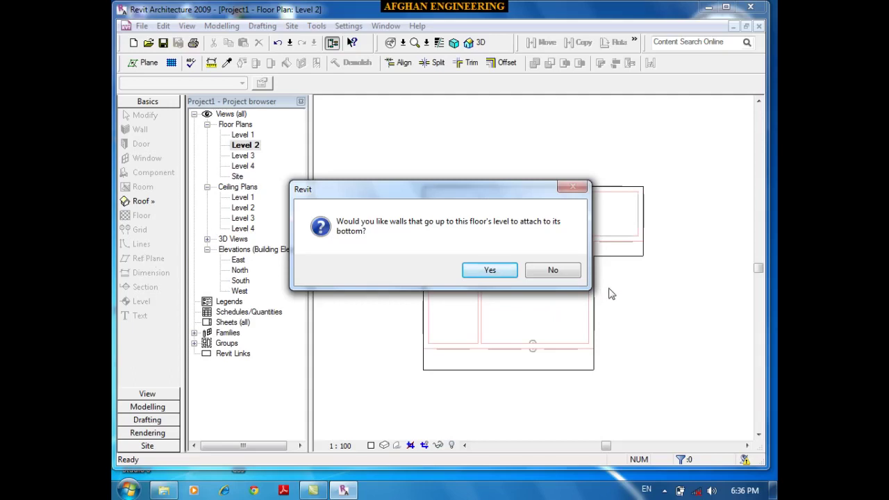
left_click(549, 272)
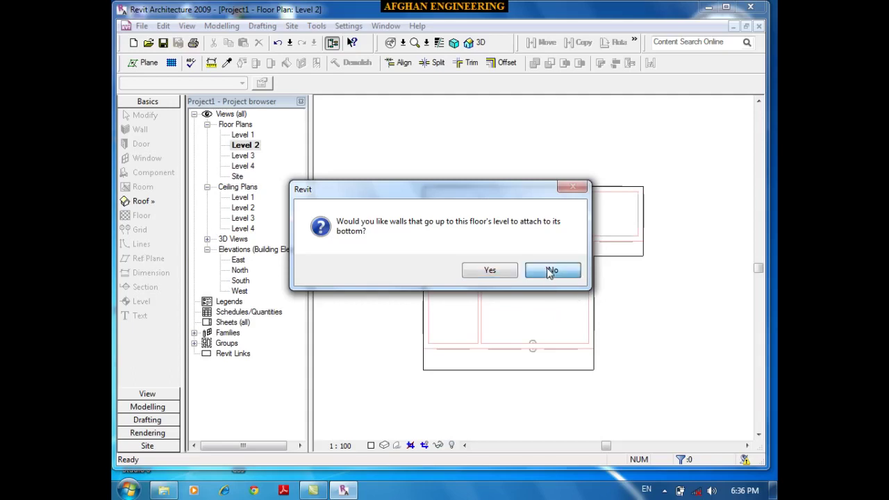
left_click(482, 43)
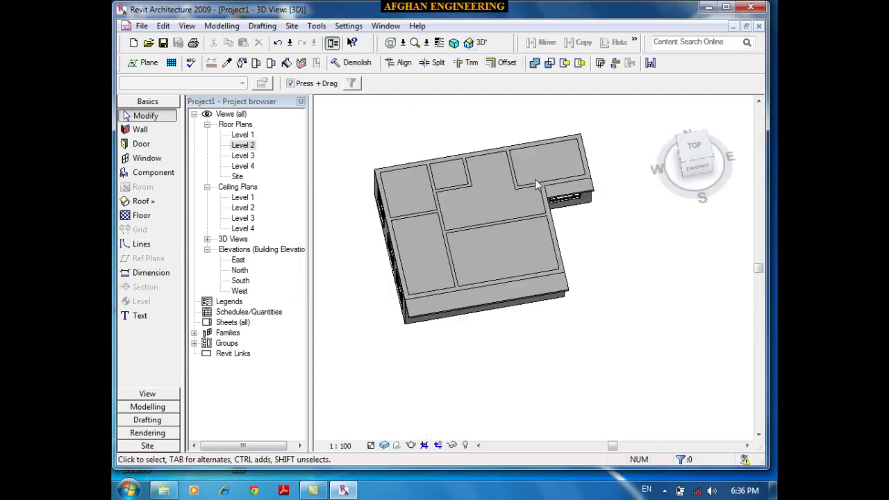
Examine the overhanging floor edges and the wall tops at Level 2 from several directions in the 3D view
scroll(540, 278, "up", 5)
middle_click_drag(568, 401, 632, 381, "shift")
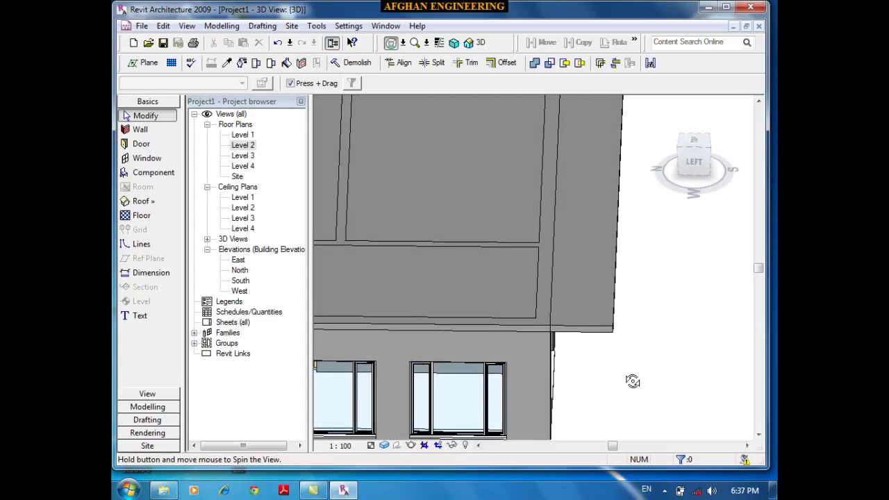
mouse_move(632, 380)
middle_mouse_down("shift")
mouse_move(590, 373)
mouse_move(646, 373)
mouse_move(634, 368)
middle_mouse_up("shift")
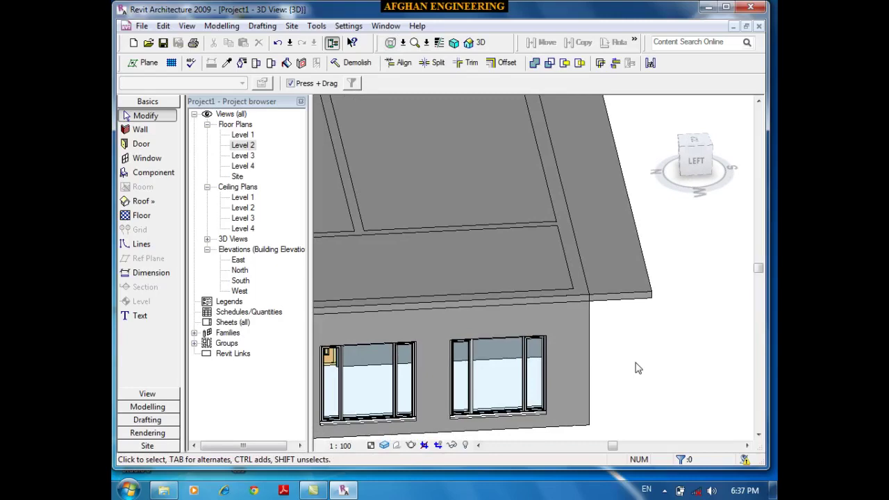
middle_click_drag(638, 368, 687, 320, "shift")
scroll(686, 320, "down", 5)
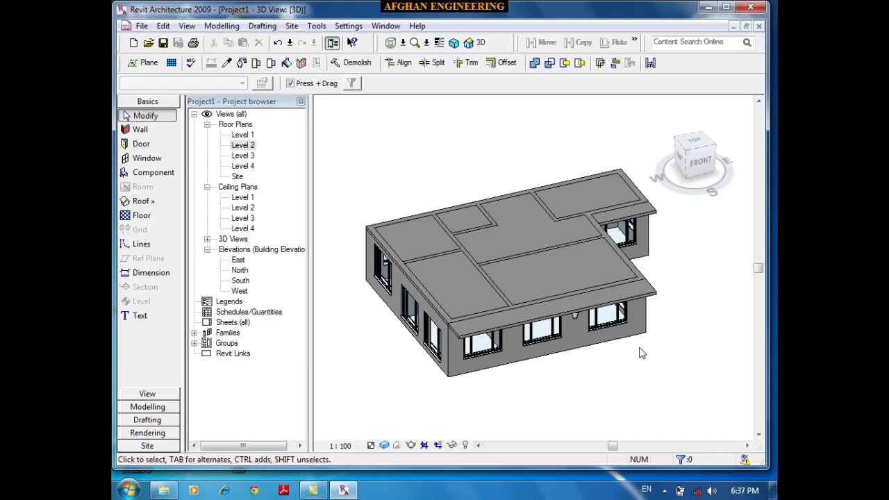
scroll(506, 293, "up", 6)
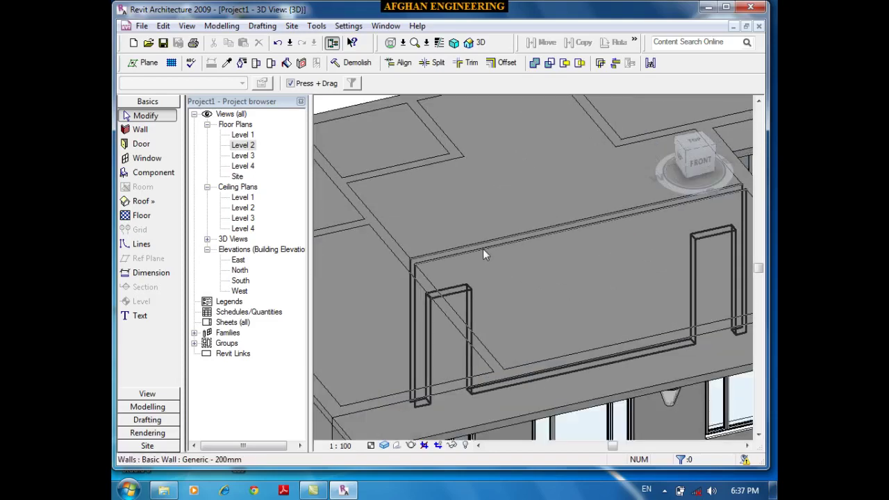
left_click(483, 249)
key("Delete")
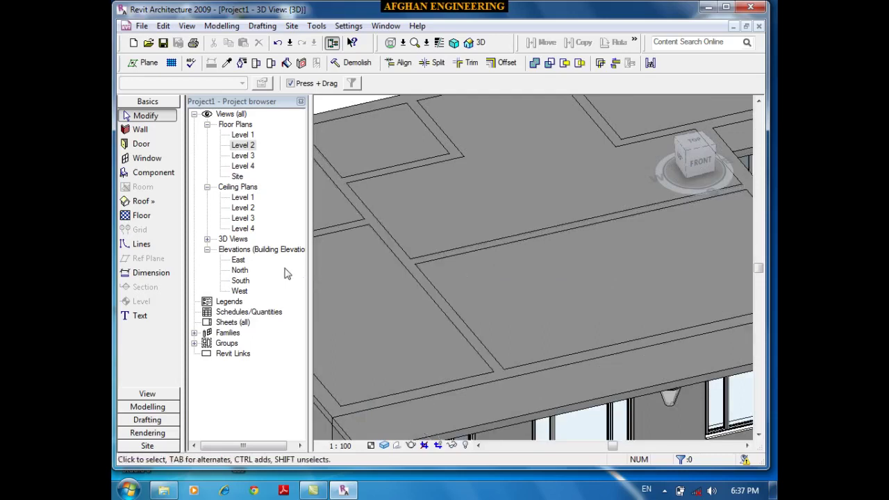
In the East elevation, inspect where the top of the 300mm south wall meets the Level 2 floor
double_click(238, 259)
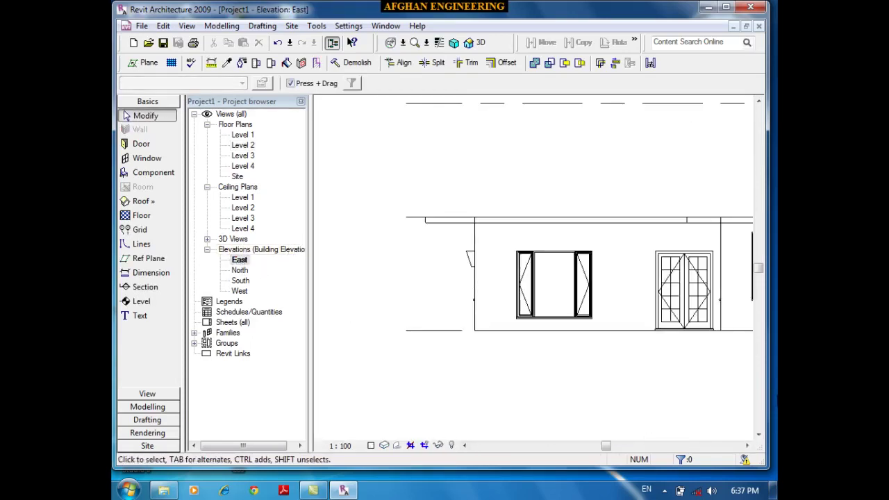
scroll(462, 273, "up", 4)
left_click(494, 197)
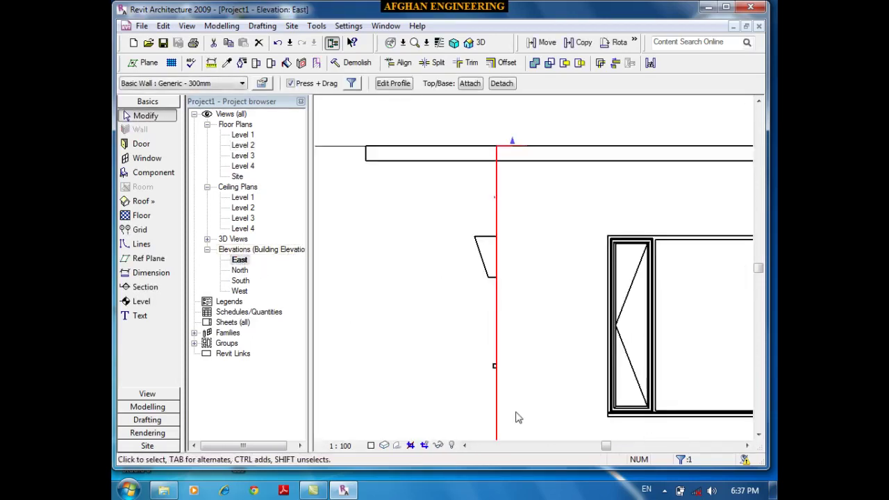
scroll(518, 418, "down", 1)
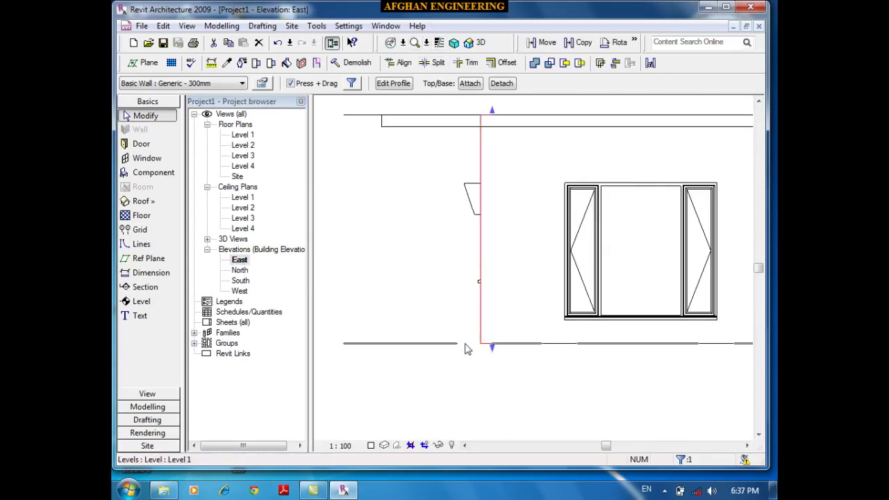
scroll(496, 137, "up", 2)
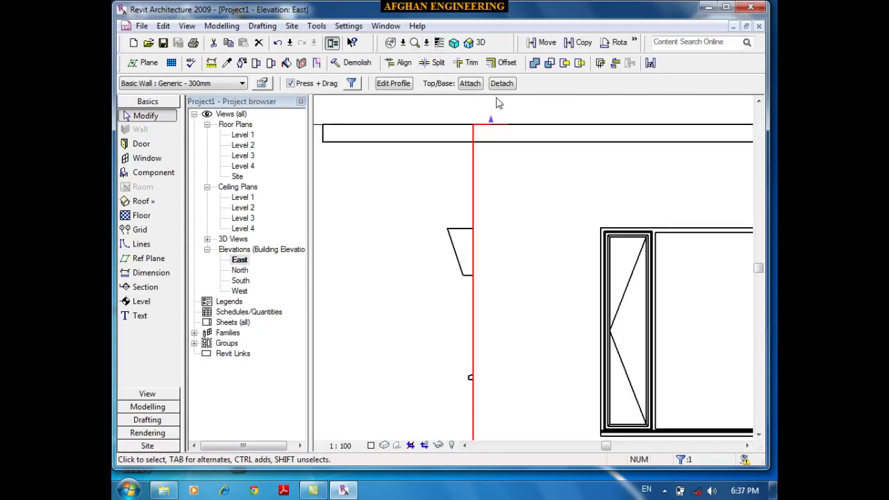
left_click(468, 133)
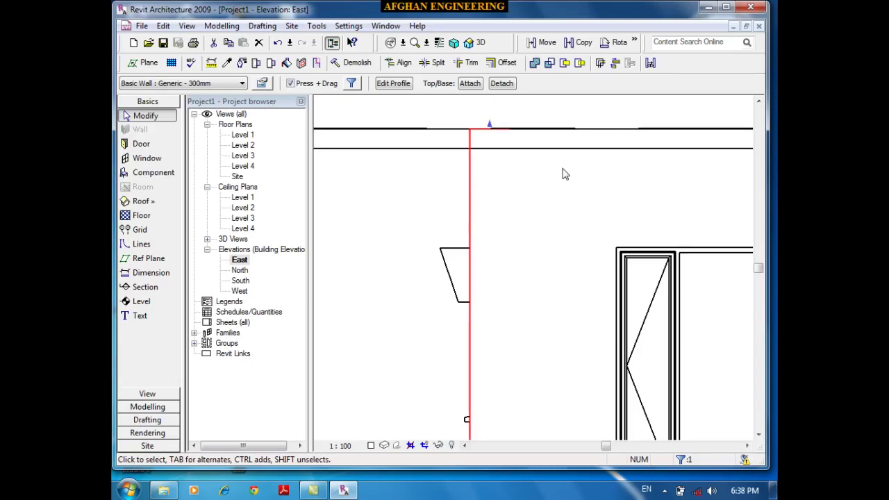
From the Level 2 floor plan, finish the floor sketch and attach the walls that reach this level to the floor's bottom
double_click(254, 147)
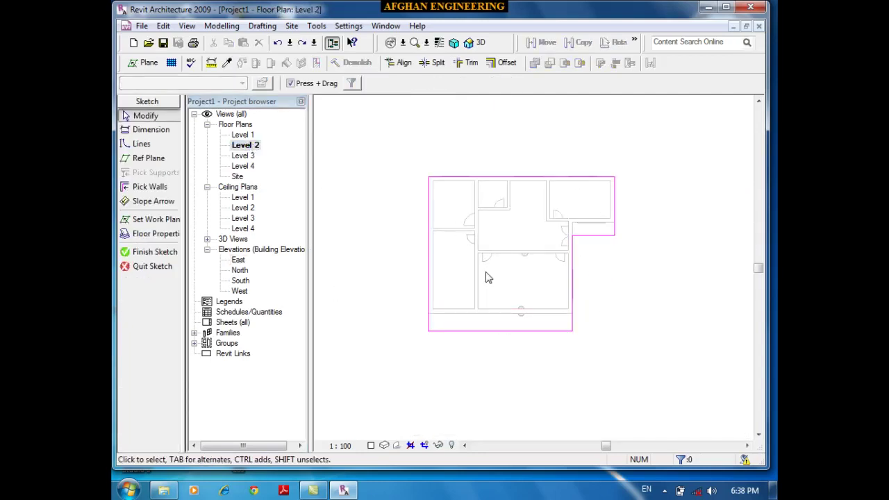
left_click(147, 252)
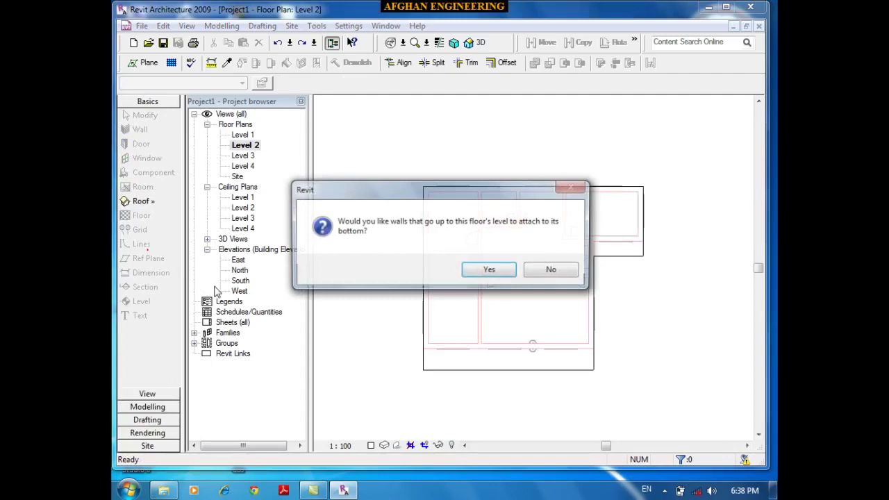
left_click(490, 271)
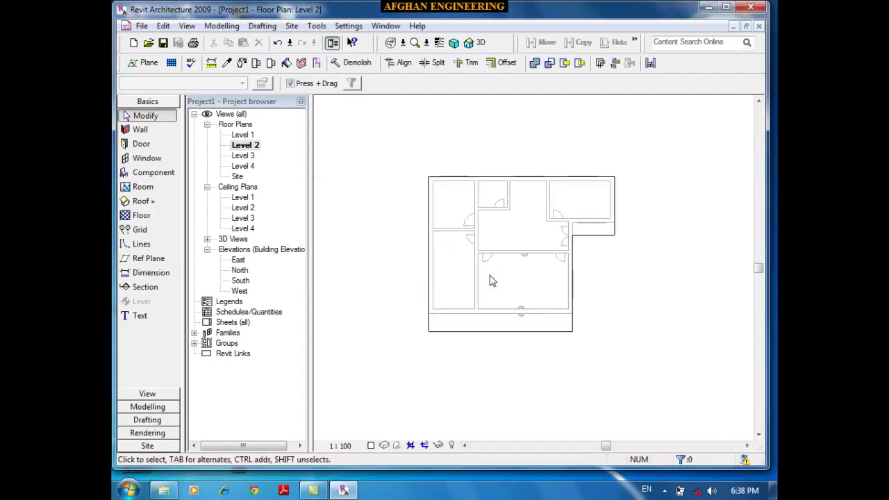
Check the attached wall tops under the Level 2 floor in the 3D view and the East elevation
left_click(476, 44)
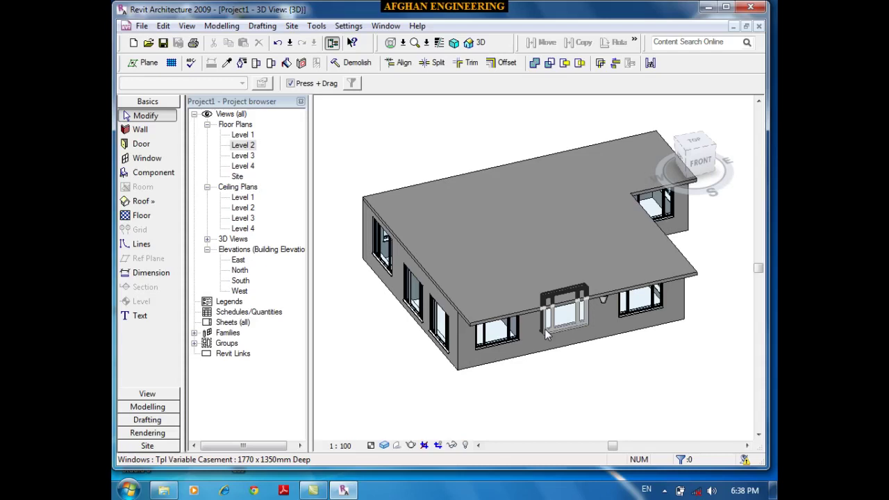
double_click(238, 260)
scroll(562, 208, "down", 2)
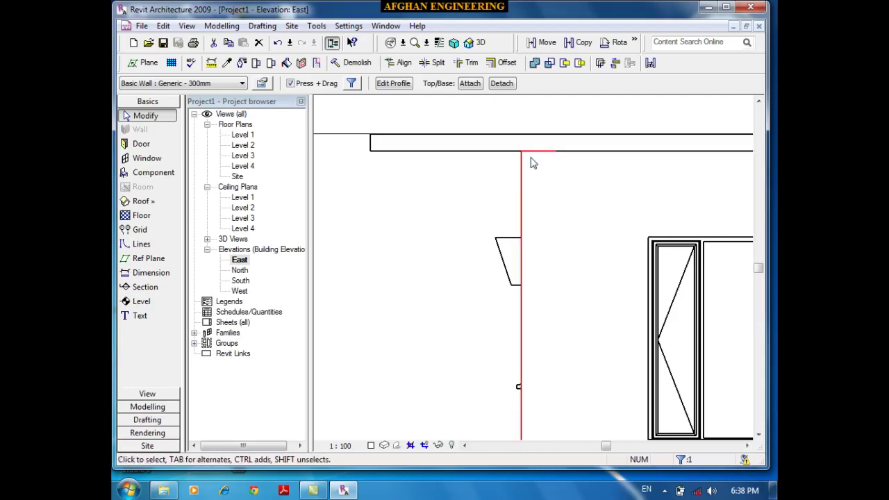
scroll(530, 160, "down", 4)
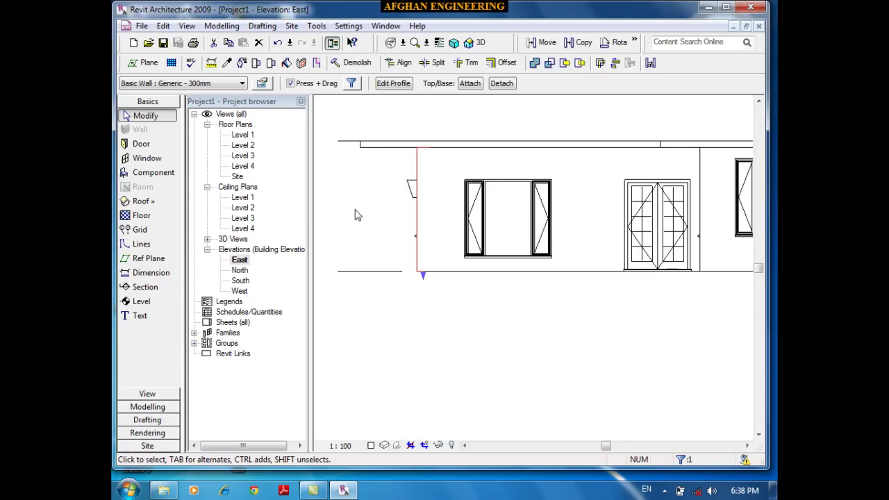
middle_click_drag(357, 213, 425, 268)
In the 3D view, set the south exterior wall's top constraint to Up to level: Level 4
left_click(475, 42)
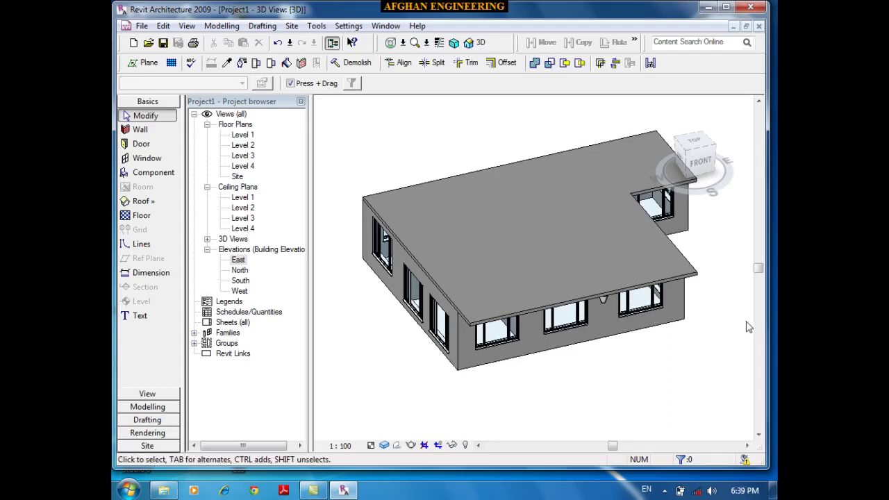
scroll(749, 327, "up", 2)
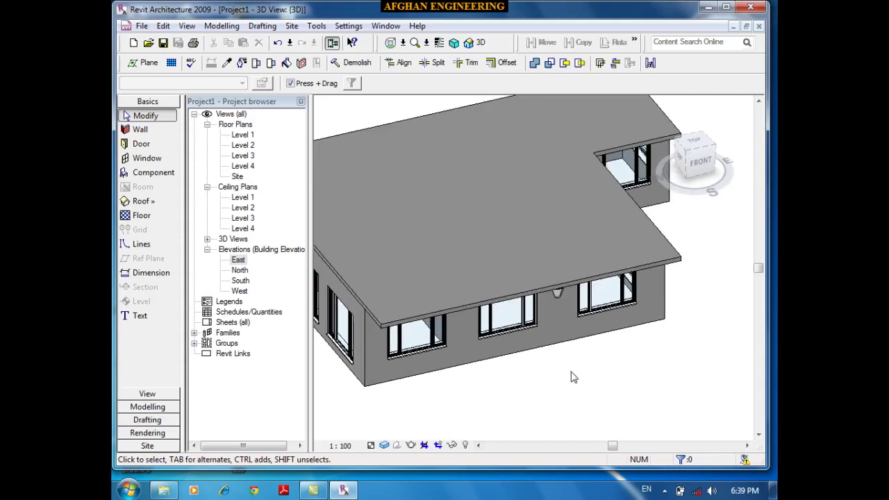
left_click(569, 336)
scroll(471, 253, "down", 3)
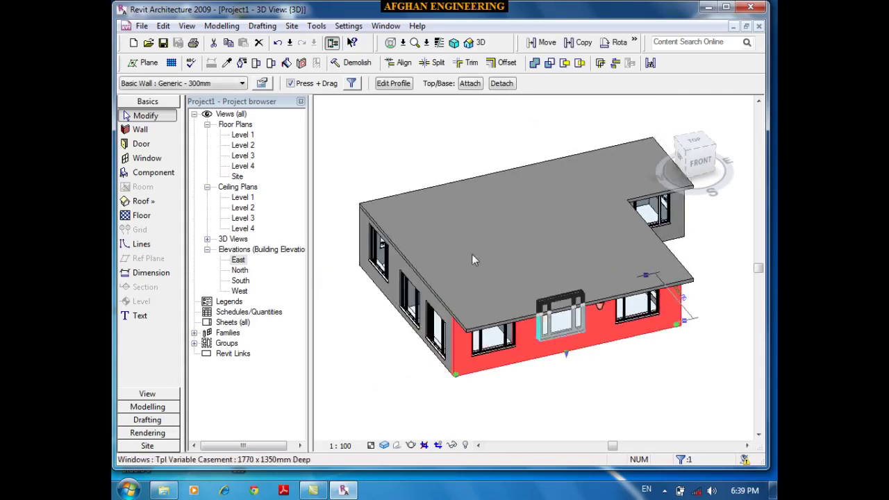
left_click(261, 82)
left_click_drag(421, 53, 265, 21)
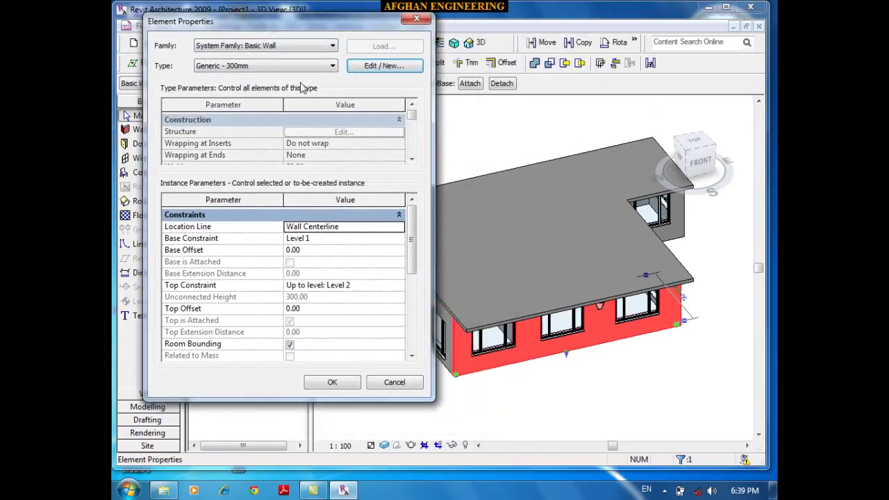
left_click(401, 289)
left_click(399, 286)
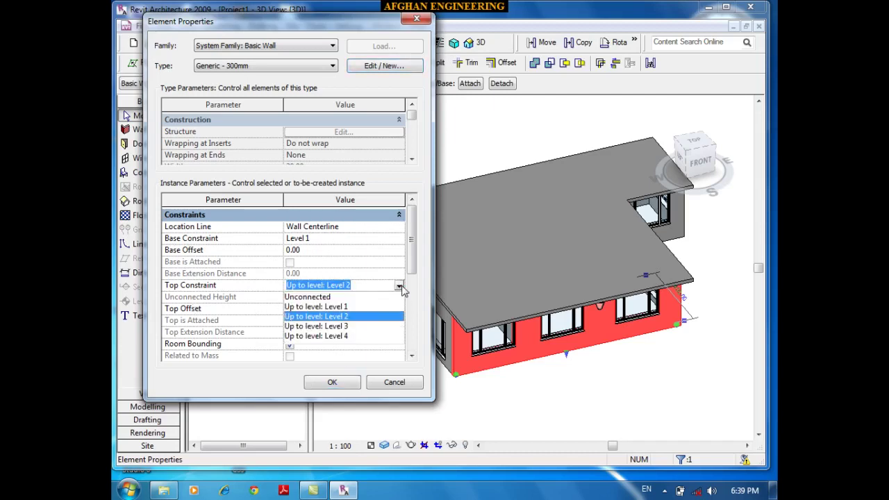
left_click(336, 336)
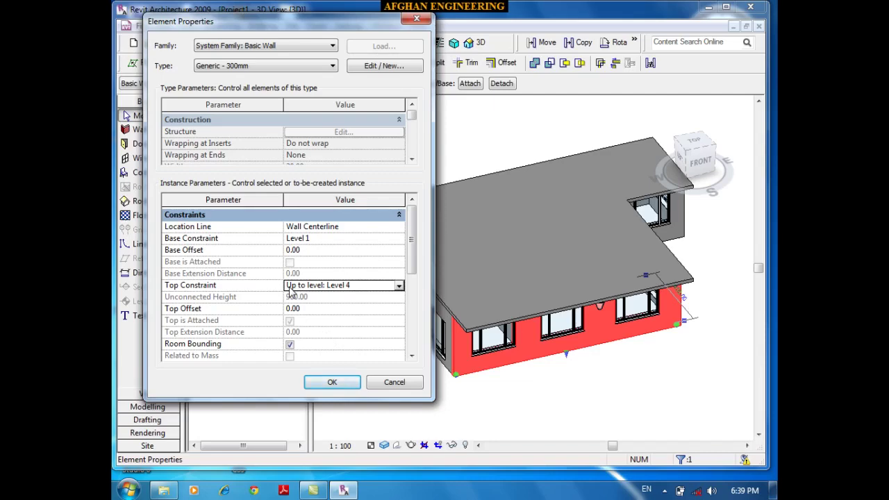
left_click(331, 382)
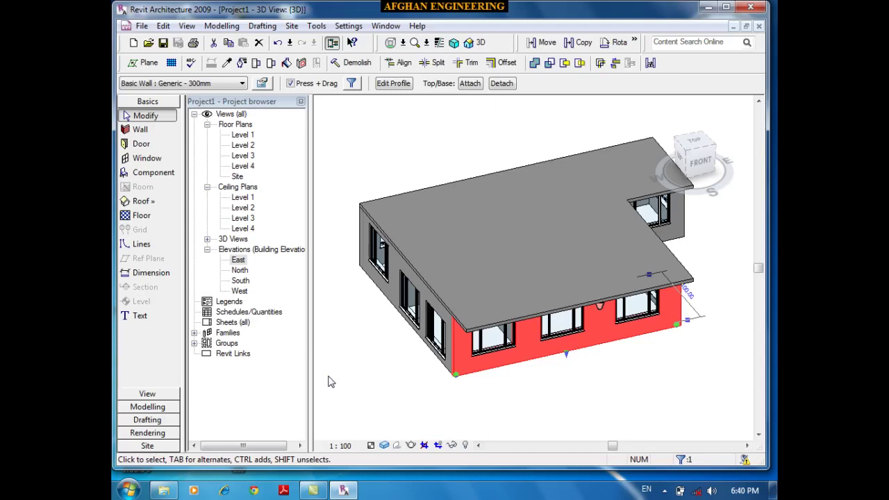
Detach the top of the south exterior wall from the Level 2 floor
scroll(605, 387, "up", 3)
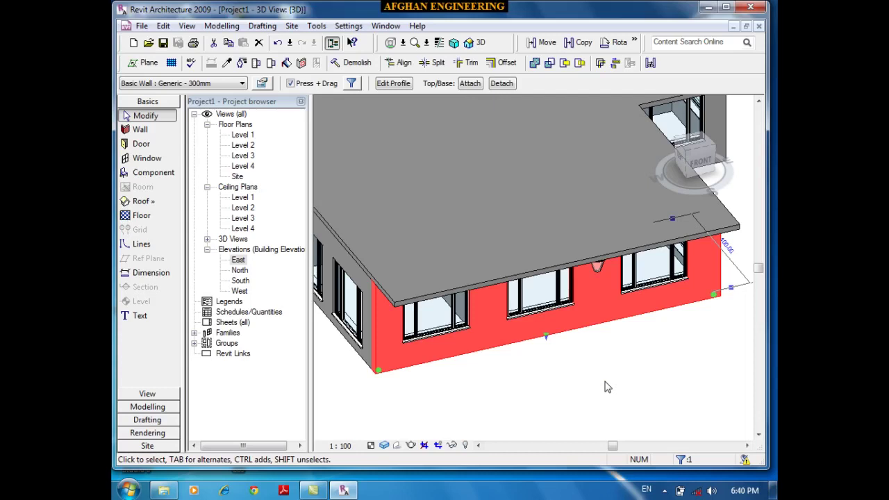
left_click(607, 382)
scroll(608, 379, "down", 2)
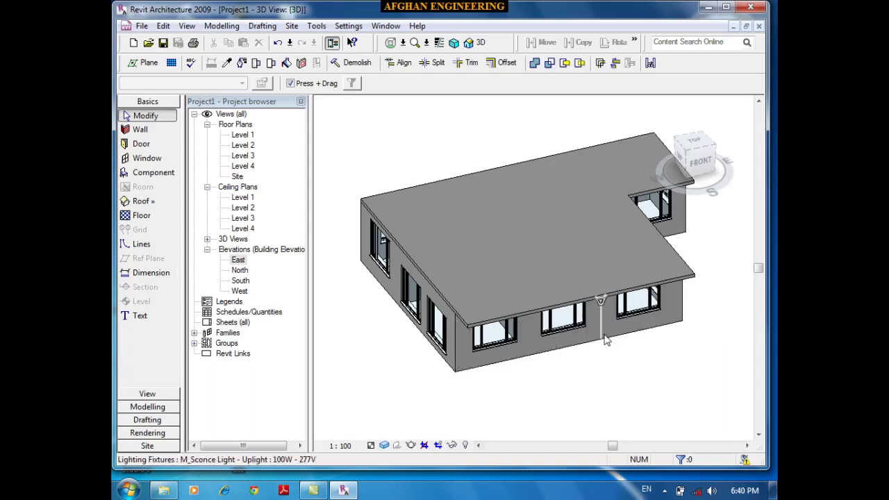
left_click(623, 345)
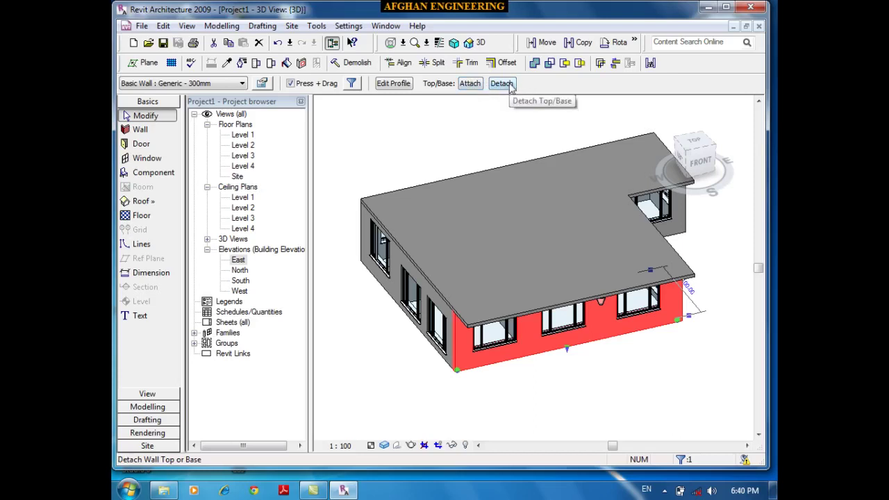
left_click(502, 84)
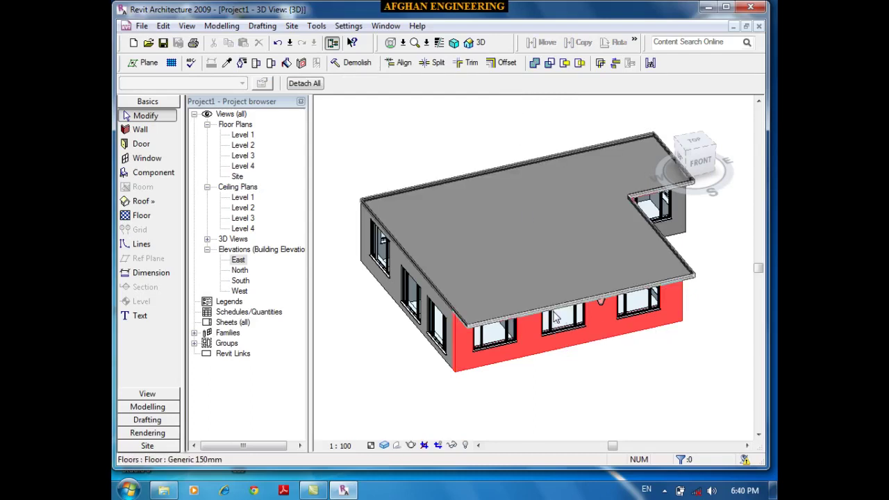
left_click(556, 332)
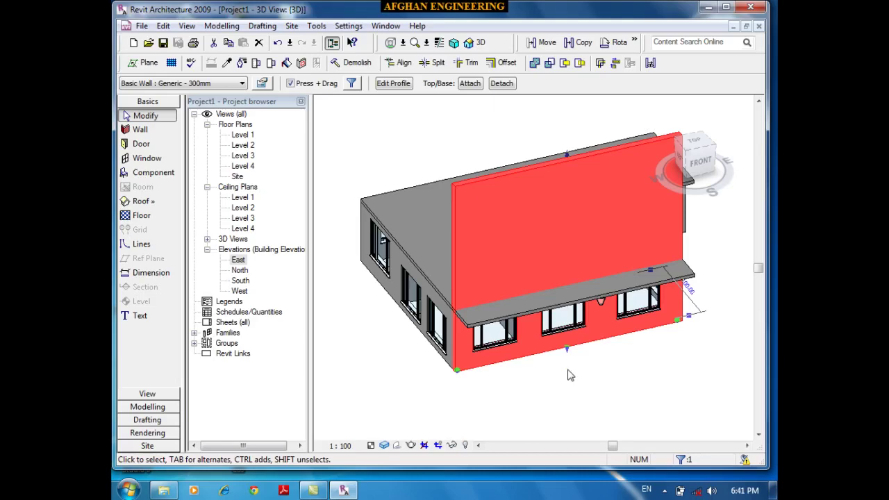
Detach the top of the west exterior wall from the Level 2 floor
middle_click_drag(602, 368, 693, 313, "shift")
left_click(576, 331)
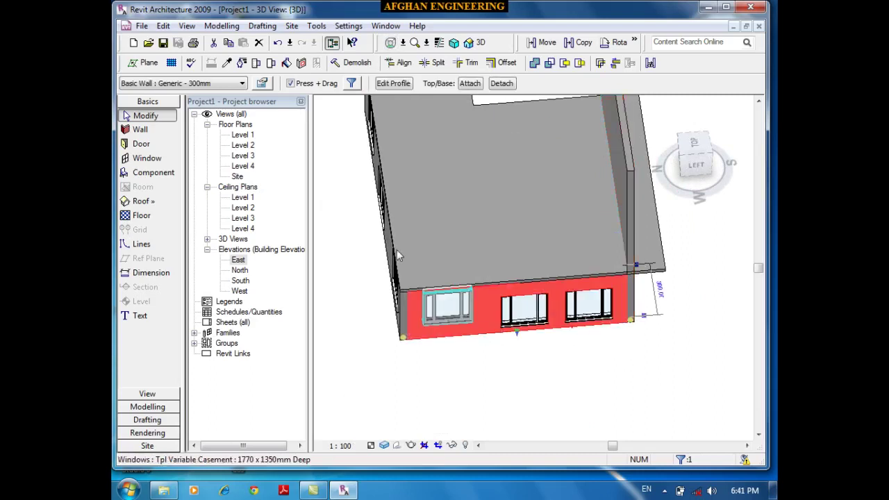
left_click(502, 83)
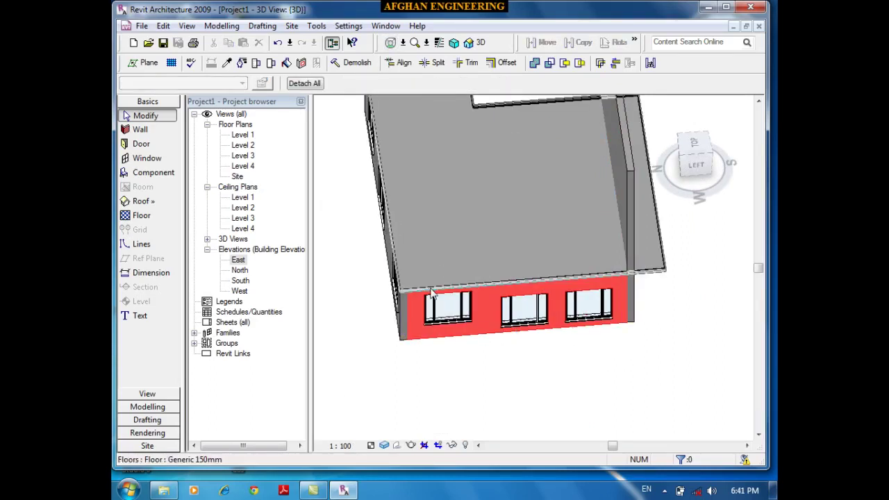
left_click(468, 211)
left_click(479, 370)
scroll(500, 373, "up", 2)
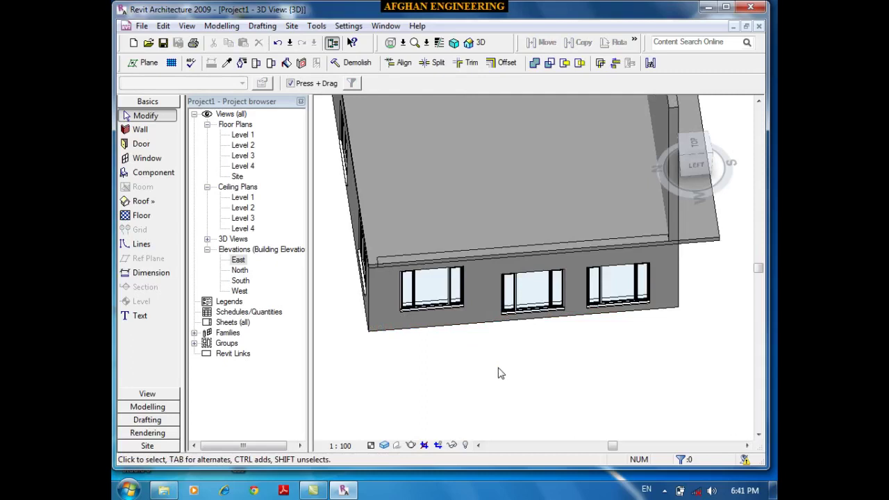
scroll(292, 240, "up", 2)
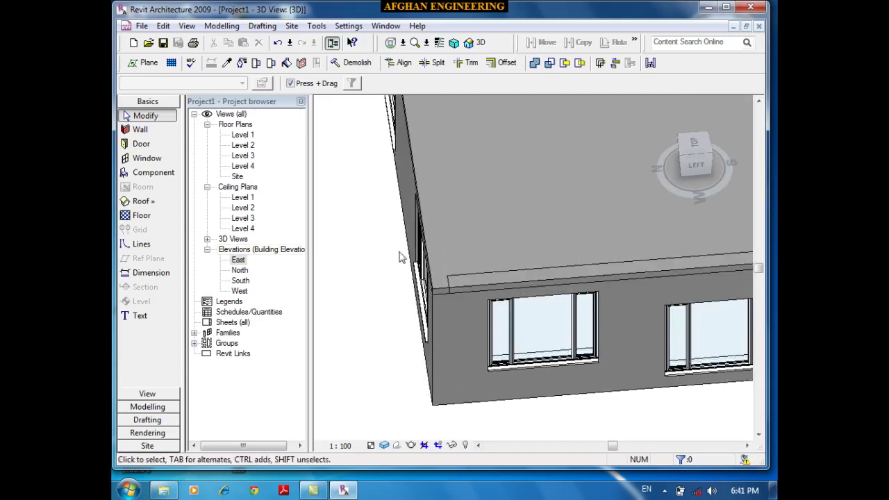
scroll(361, 215, "down", 3)
Select the Level 2 floor and raise it well above the building from the right-side 3D view
middle_click_drag(343, 206, 255, 270, "shift")
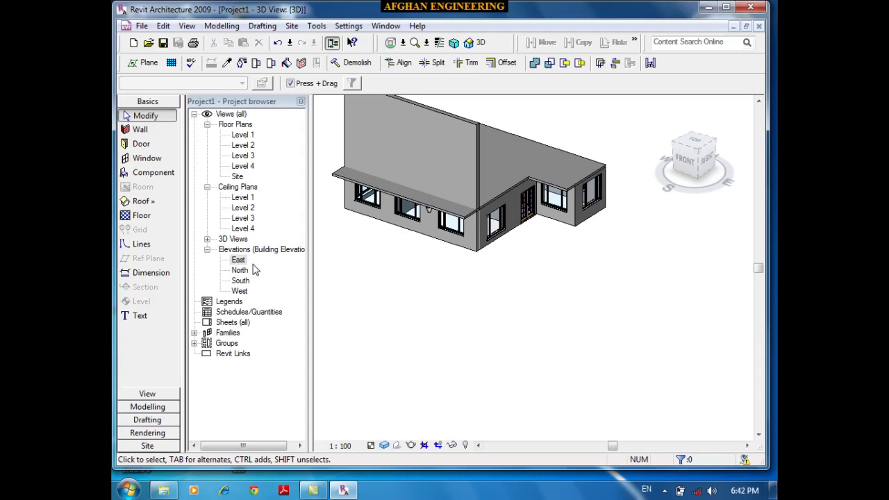
middle_click_drag(496, 361, 486, 393, "shift")
scroll(512, 210, "up", 3)
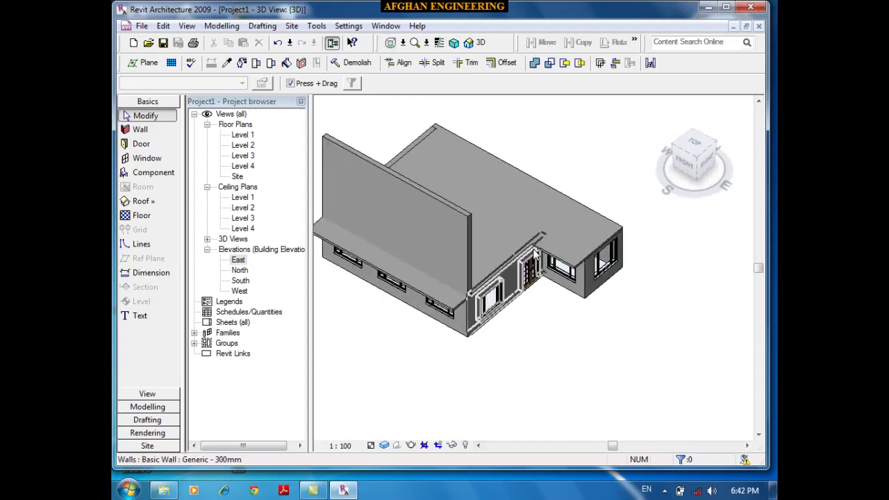
left_click(453, 309)
scroll(621, 327, "down", 3)
middle_click_drag(620, 324, 519, 277, "shift")
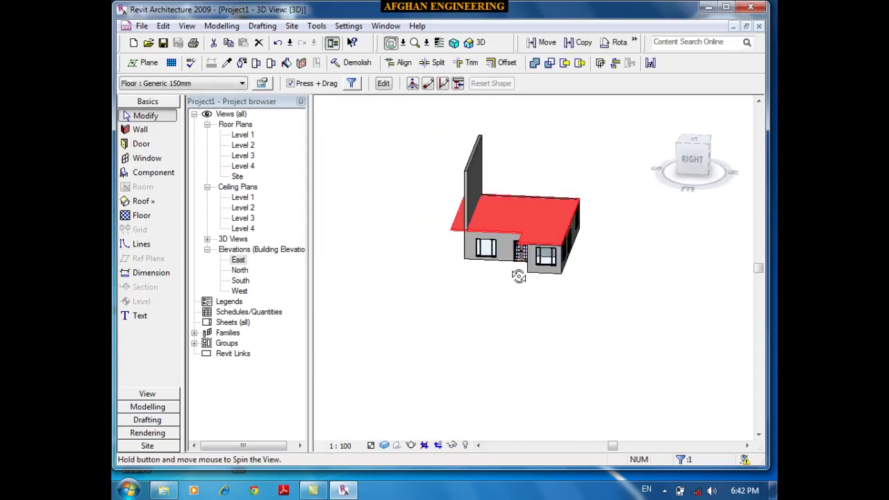
scroll(518, 276, "up", 2)
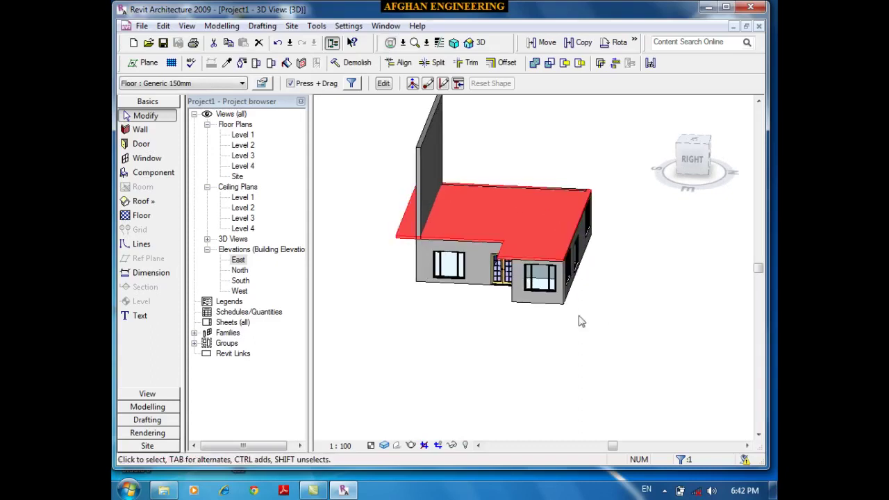
left_click(695, 171)
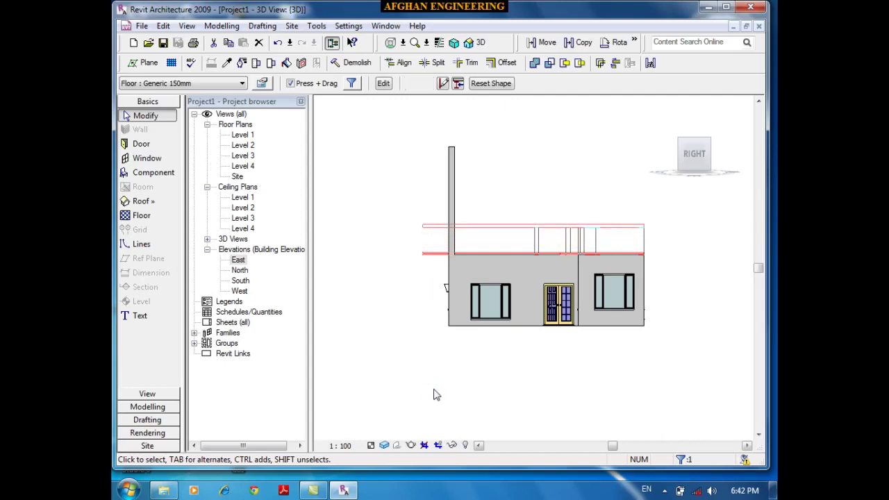
scroll(436, 397, "down", 4)
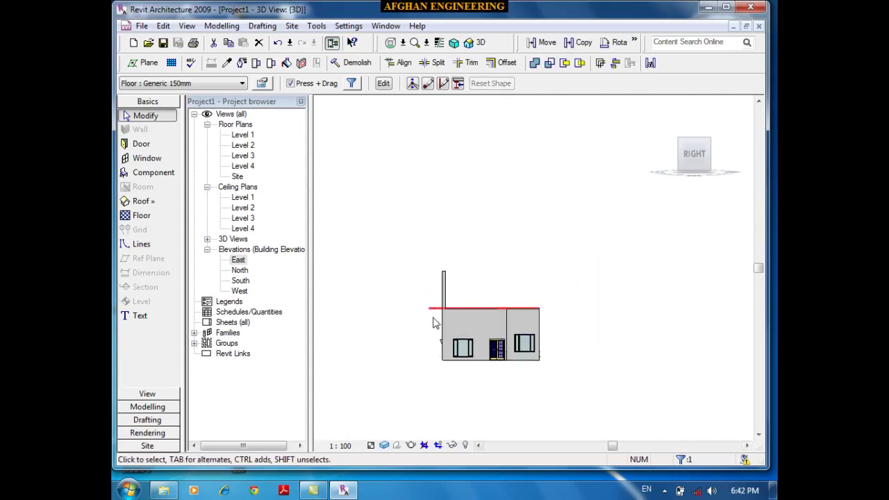
left_click_drag(429, 312, 430, 208)
middle_click_drag(366, 311, 512, 412, "shift")
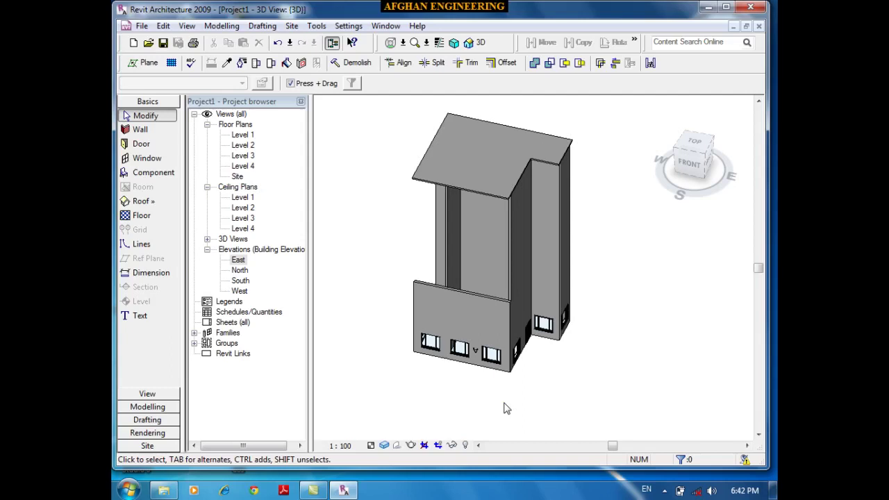
Detach the top of the east exterior wall with the entrance door from the raised floor
left_click(513, 227)
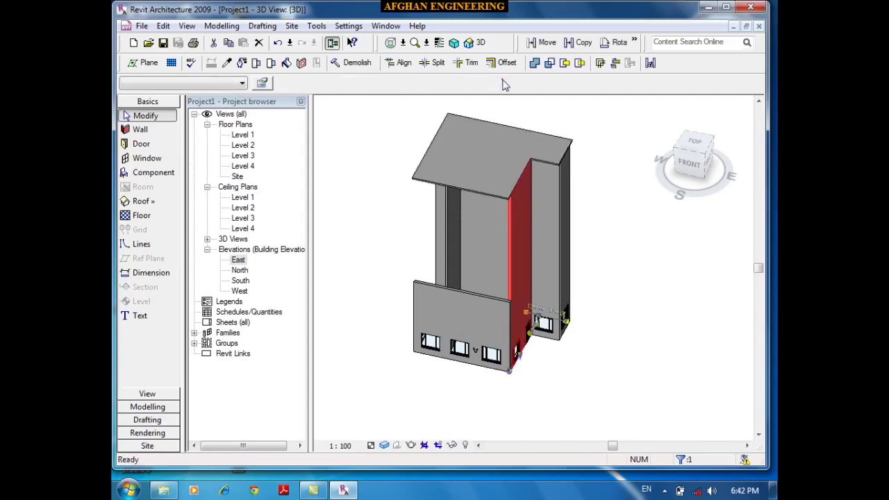
left_click(504, 84)
left_click(493, 153)
left_click(660, 296)
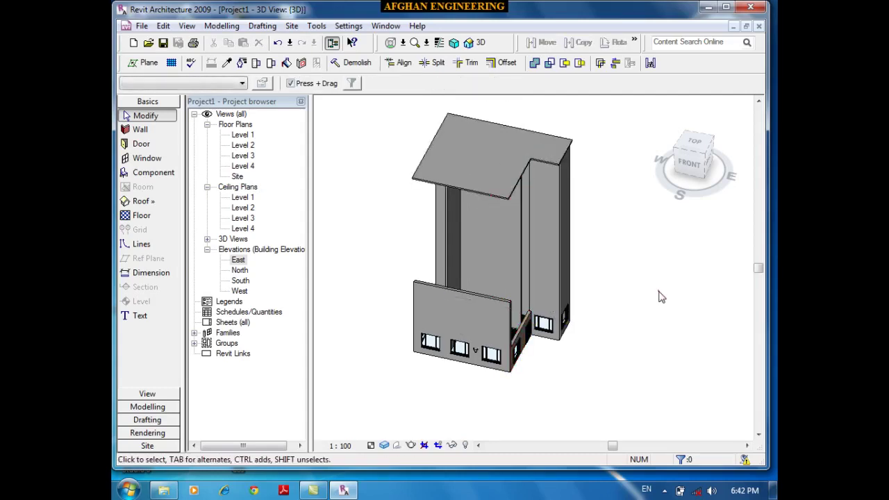
Select the remaining walls that reach the raised floor and detach all their tops from it
middle_click_drag(602, 293, 561, 228, "shift")
left_click_drag(628, 209, 413, 200)
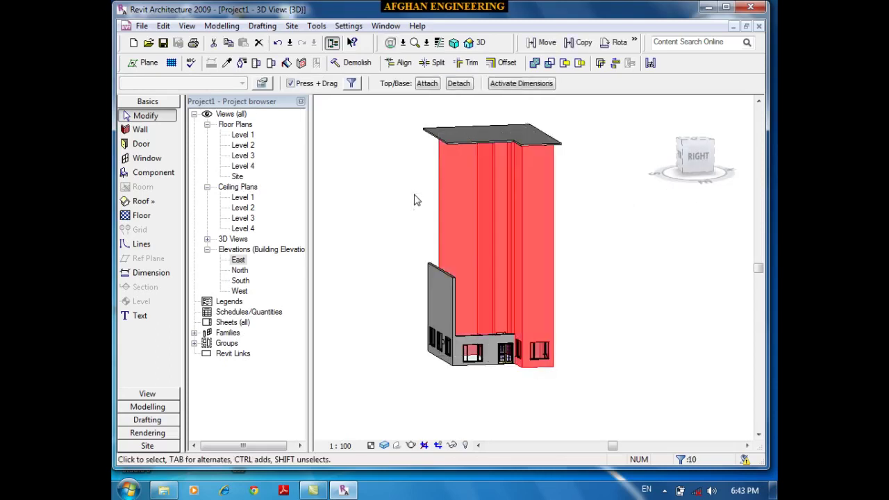
left_click(458, 84)
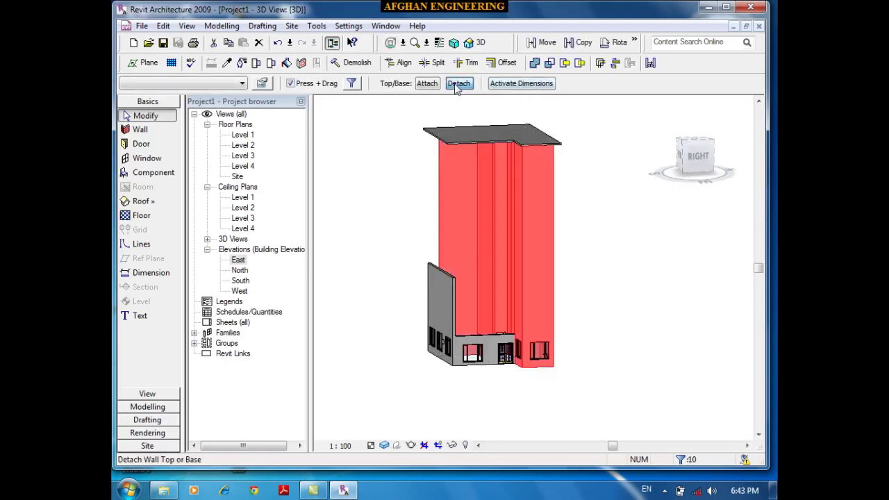
left_click(459, 161)
middle_click_drag(664, 359, 700, 401, "shift")
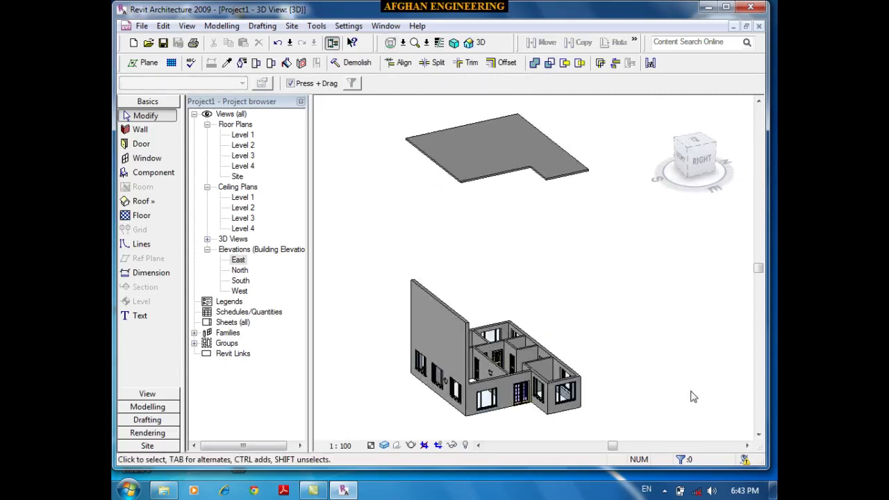
middle_click_drag(692, 395, 755, 416, "shift")
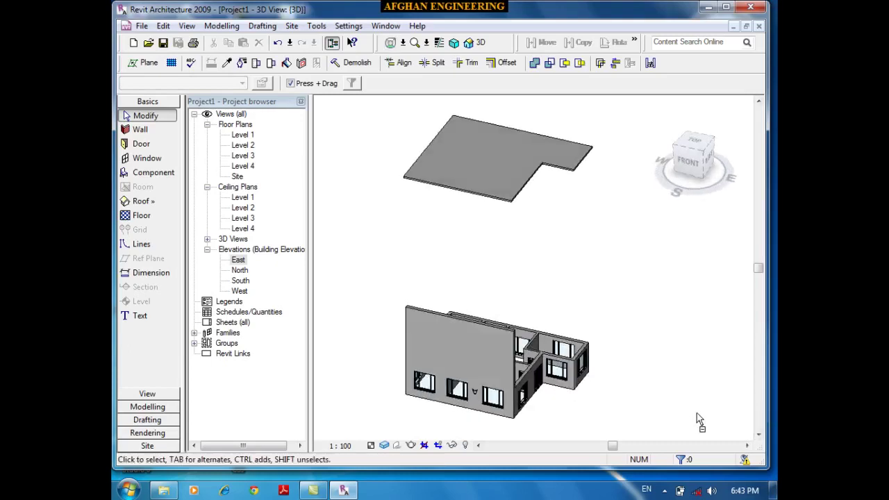
middle_click_drag(691, 415, 646, 420, "shift")
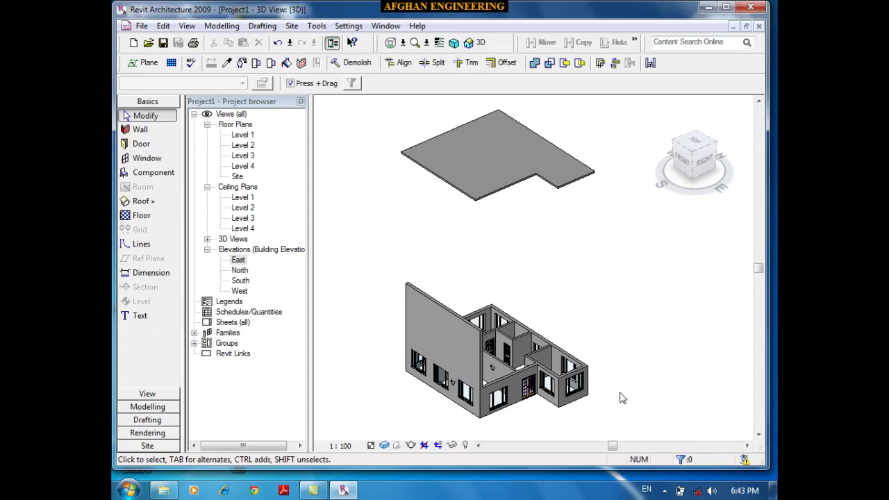
Attach the top of the east exterior wall with the entrance door to the raised floor
left_click(513, 385)
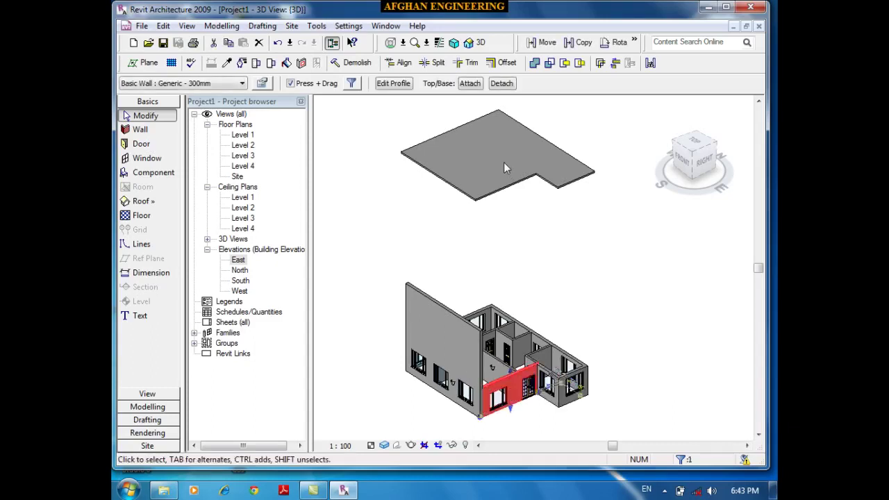
left_click(474, 87)
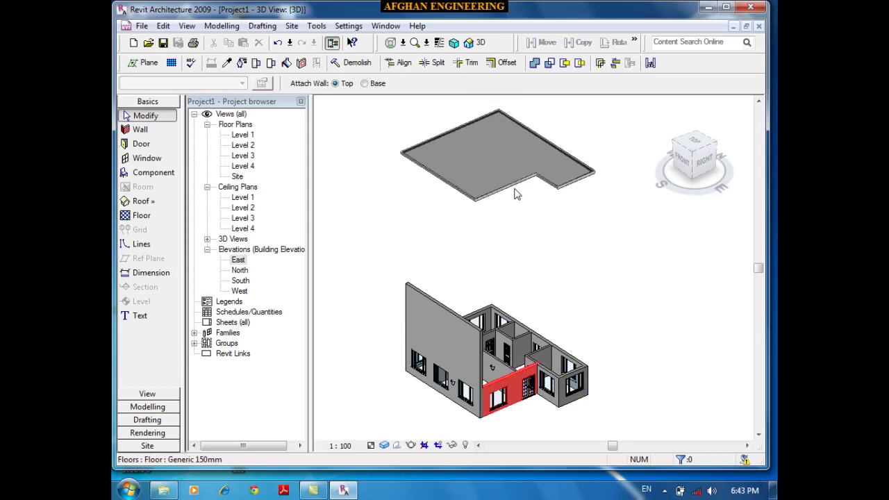
left_click(515, 197)
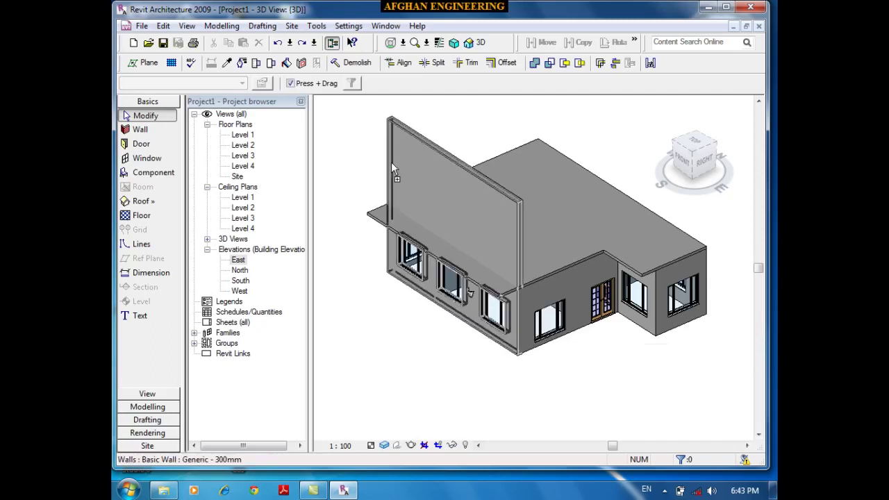
Delete the Level 2 floor from the model
scroll(391, 169, "up", 1)
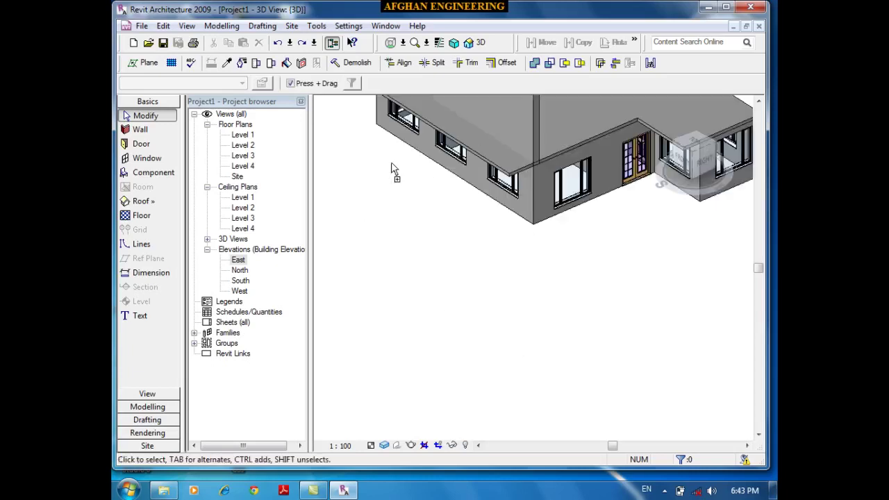
scroll(391, 169, "down", 2)
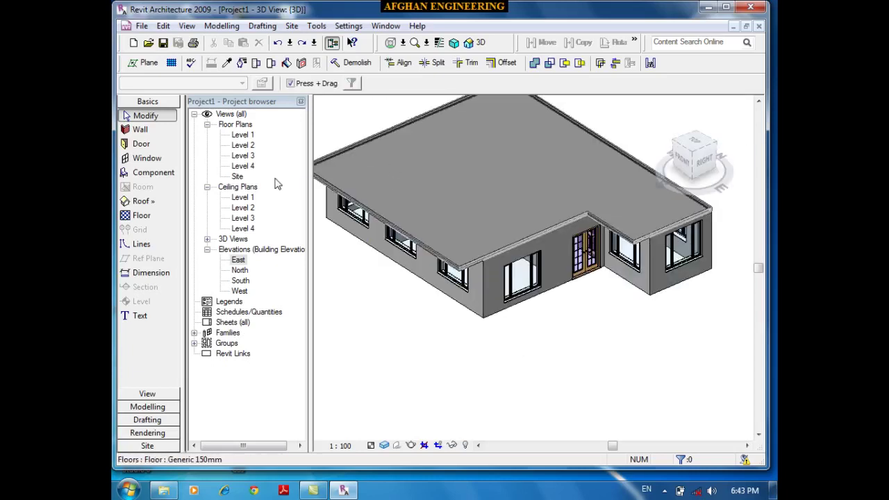
left_click(327, 182)
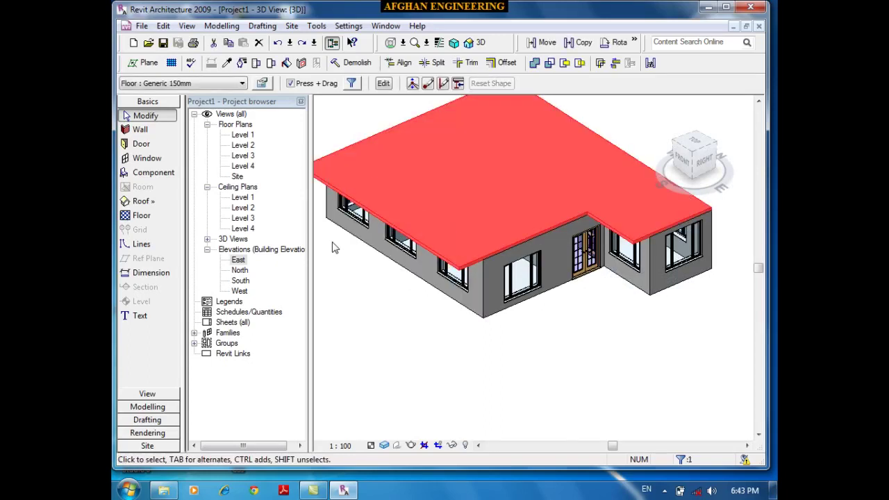
key("Delete")
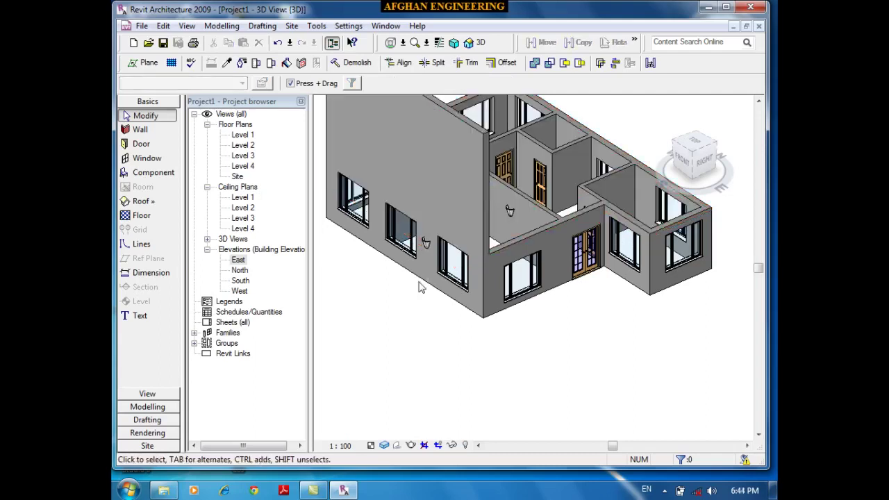
scroll(422, 372, "down", 3)
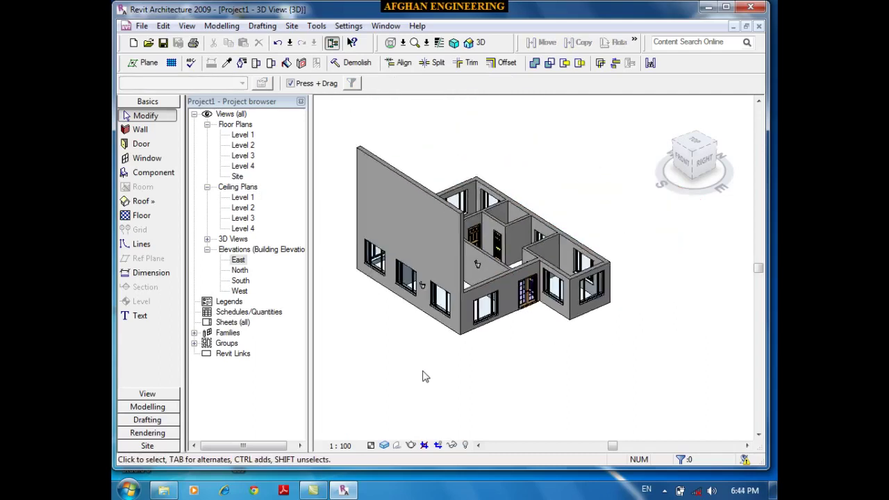
Start a floor sketch on the Level 1 plan and pick the north exterior wall and the walls along the stepped east side
double_click(247, 135)
left_click(141, 216)
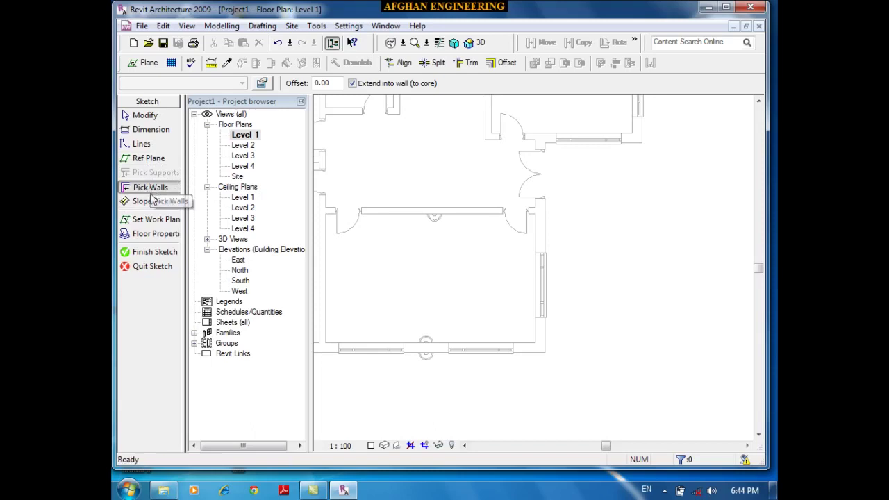
scroll(571, 291, "down", 4)
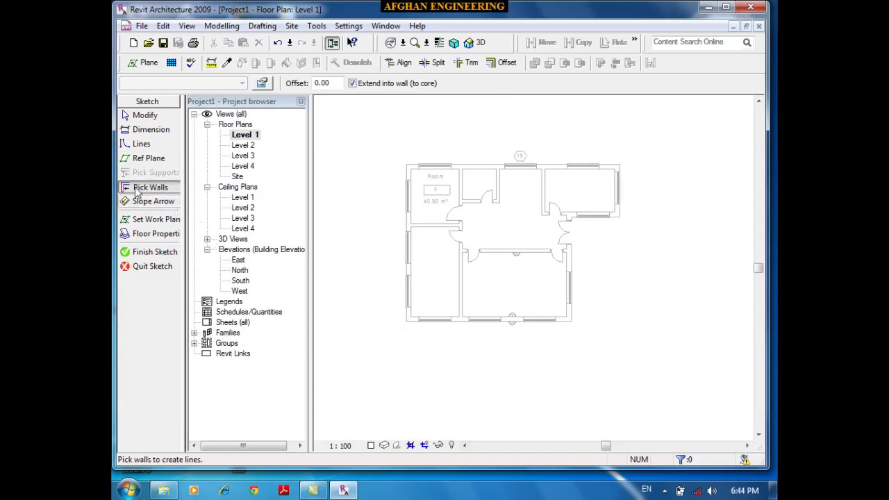
scroll(516, 186, "up", 1)
scroll(516, 186, "up", 2)
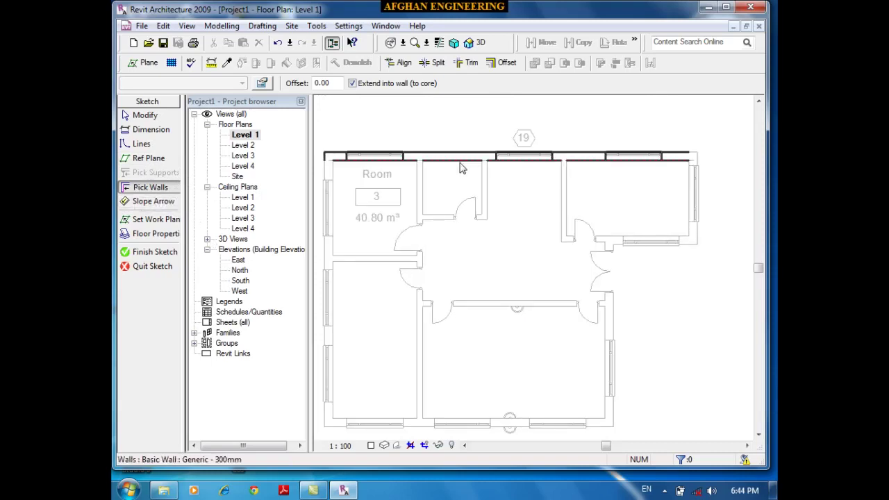
left_click(460, 163)
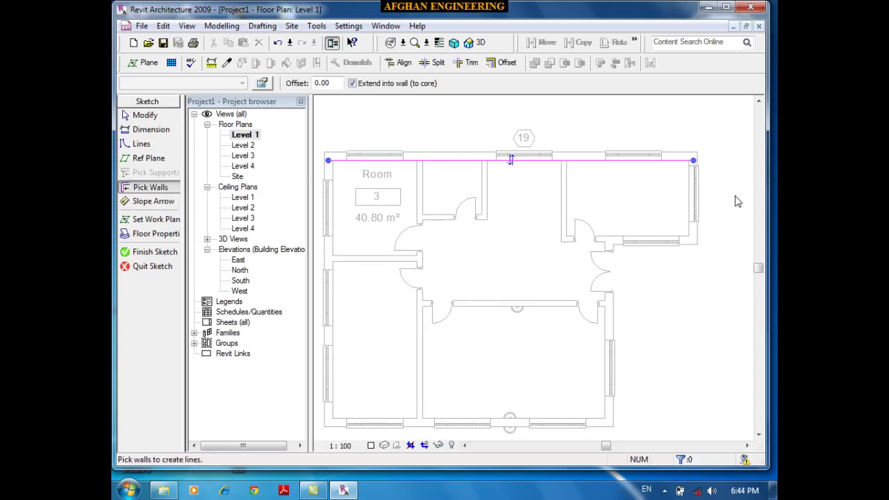
left_click(694, 240)
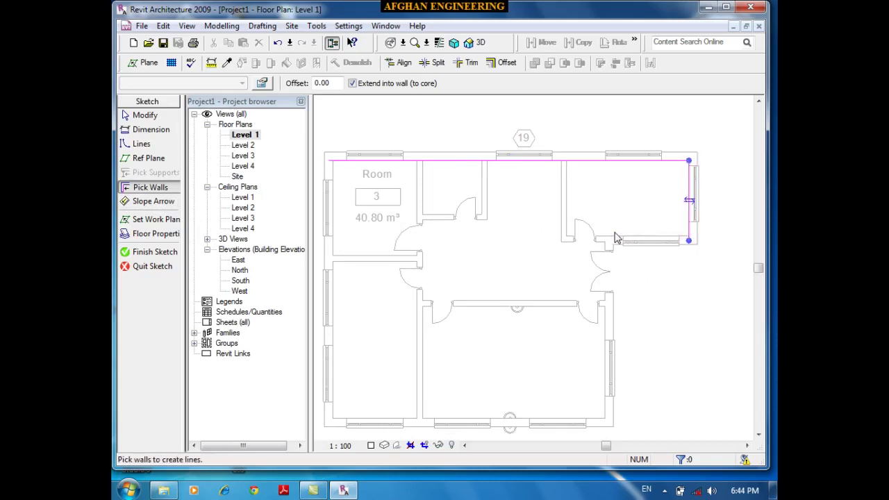
left_click(617, 245)
left_click(613, 256)
Add the south and west exterior walls to the floor boundary to close the sketch loop
scroll(614, 256, "down", 2)
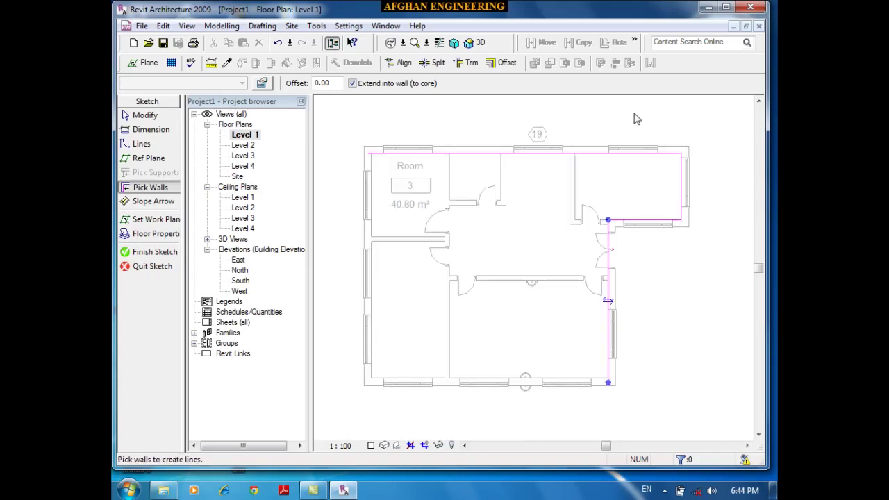
left_click(587, 354)
scroll(385, 277, "up", 2)
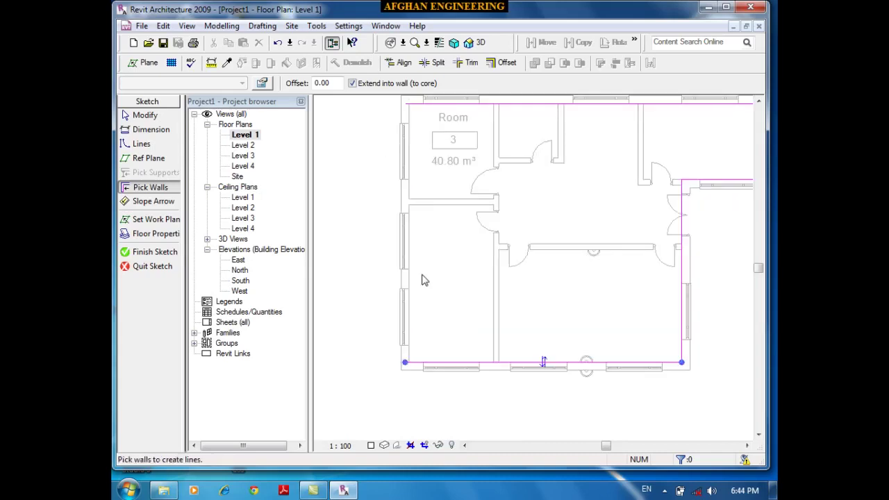
left_click(408, 277)
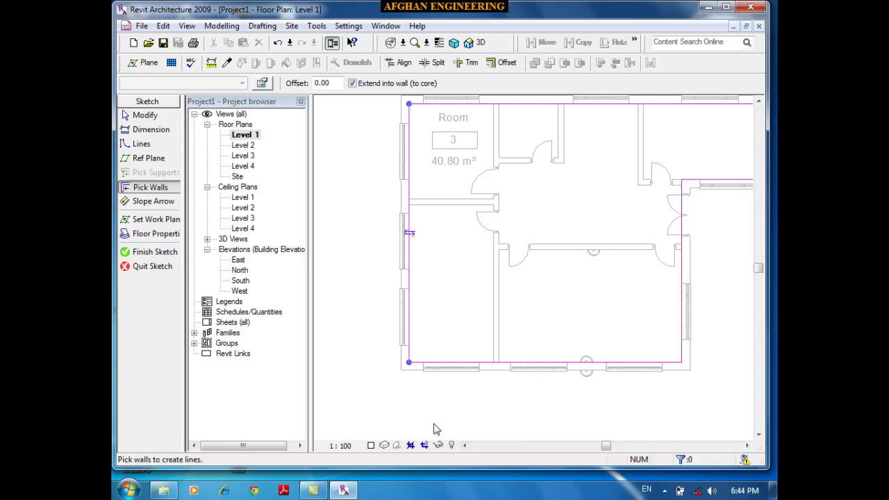
Undo the south and west boundary lines of the floor sketch
scroll(580, 316, "down", 2)
key("ctrl+z")
key("ctrl+z")
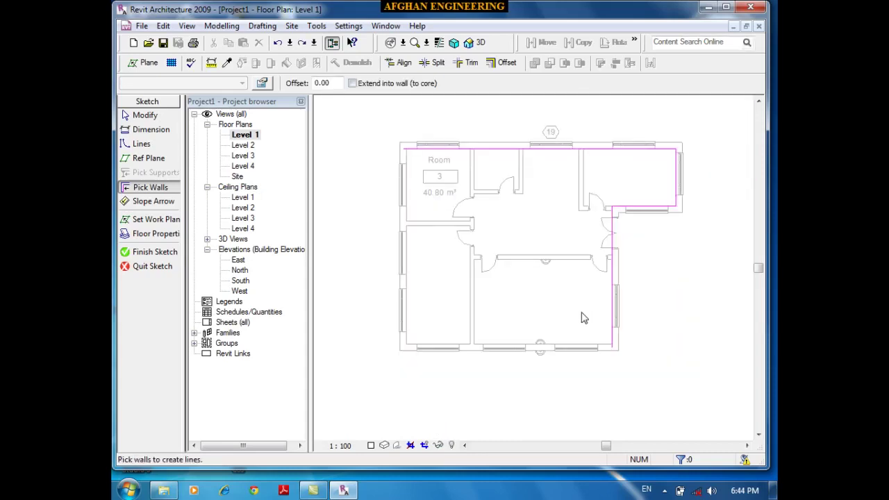
Undo the remaining north and east boundary lines of the floor sketch
scroll(583, 318, "up", 2)
key("ctrl+z")
key("ctrl+z")
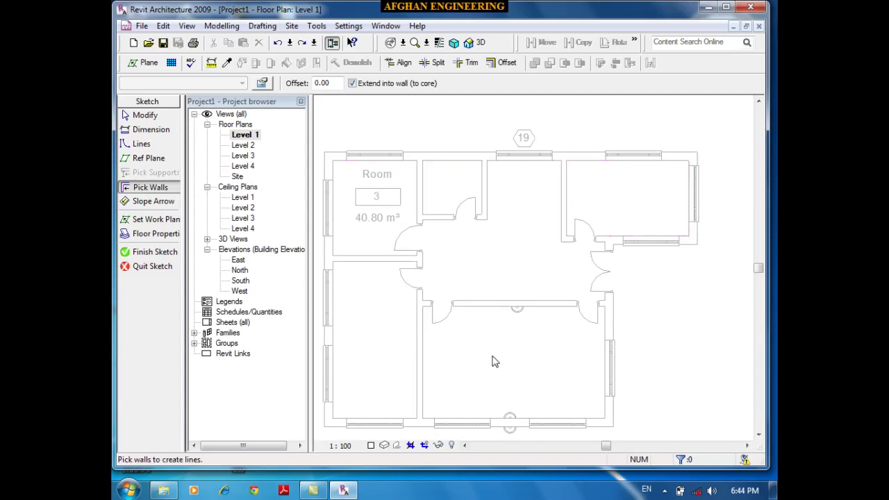
Pick the south and east exterior walls plus the interior walls west and north of the large southern room as floor boundary lines
scroll(629, 212, "down", 1)
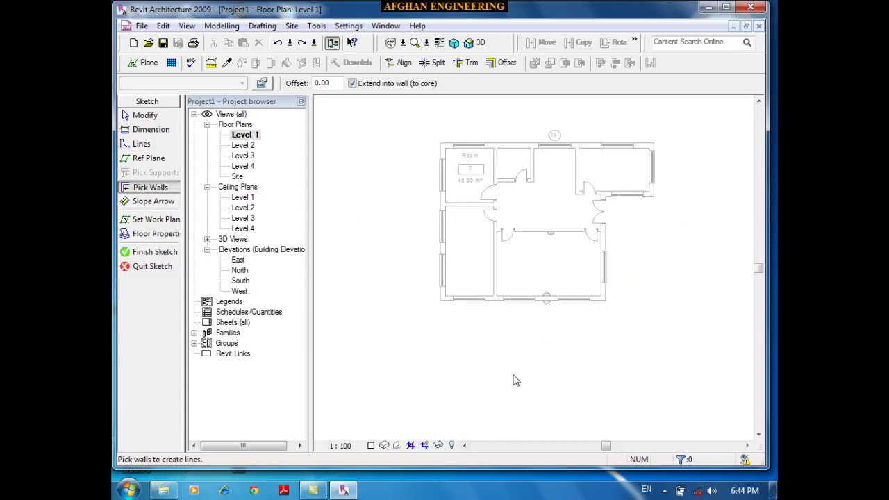
scroll(521, 344, "up", 1)
scroll(539, 253, "up", 1)
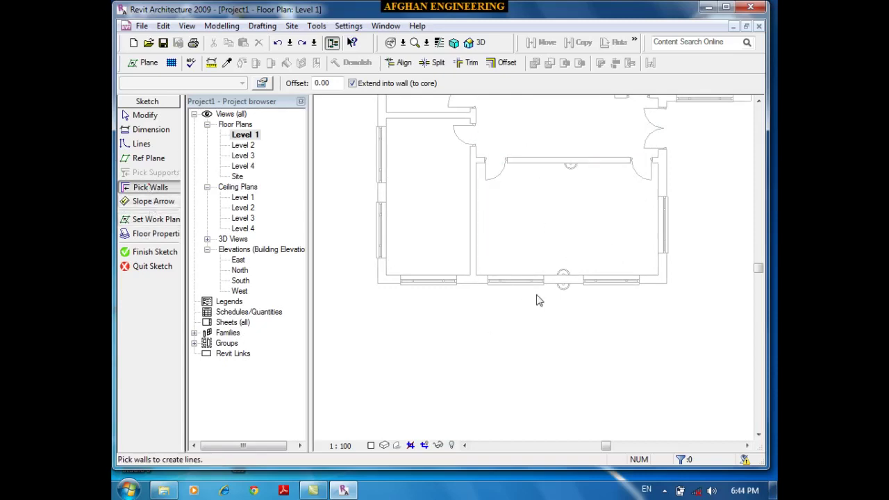
left_click(562, 280)
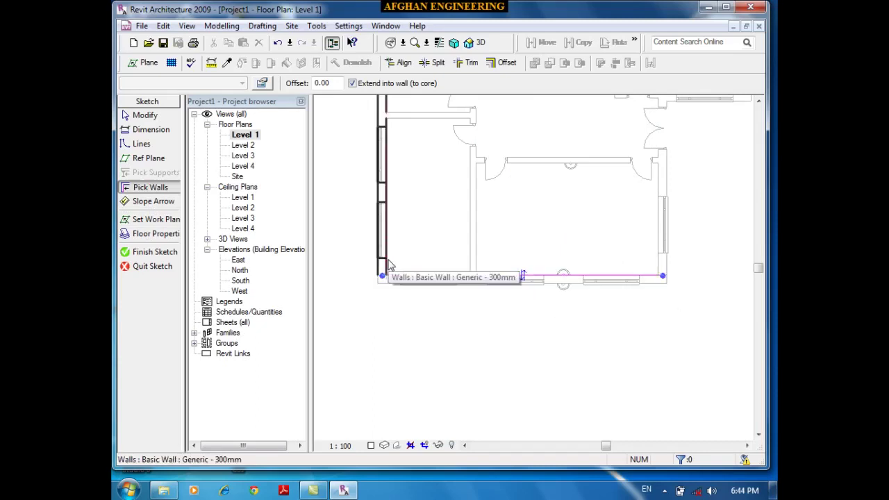
left_click(475, 252)
scroll(470, 385, "down", 3)
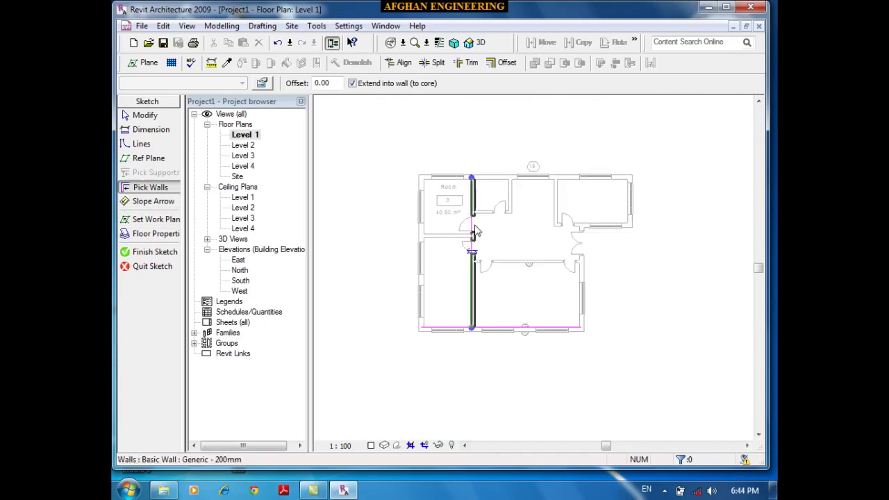
scroll(520, 370, "up", 3)
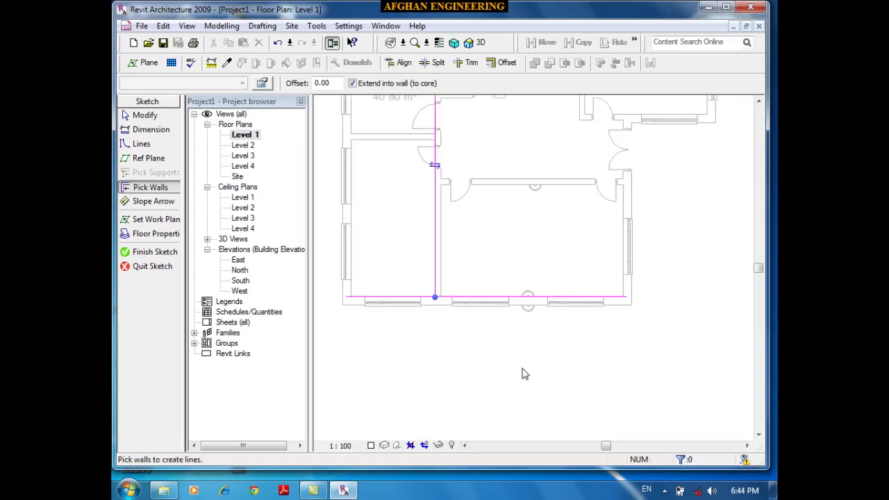
left_click(569, 190)
scroll(597, 258, "up", 2)
left_click(639, 261)
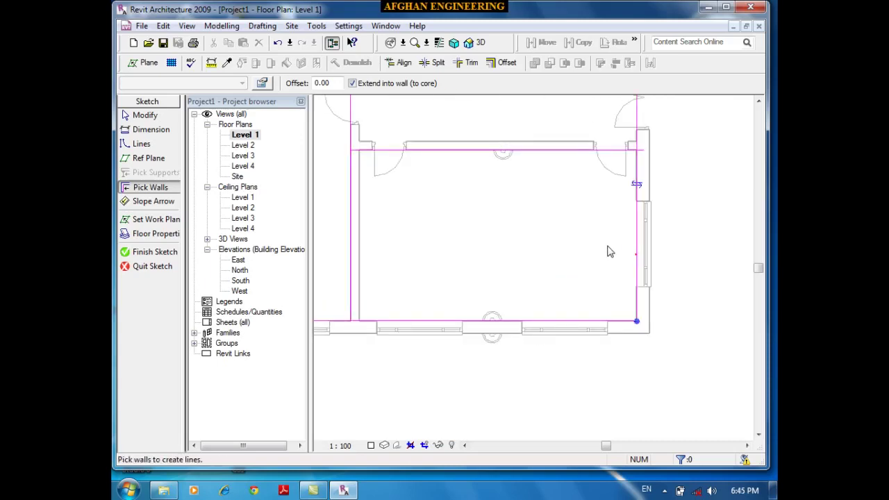
Try to finish the floor sketch with its crossing boundary lines and discard the floor
scroll(608, 252, "down", 2)
left_click(160, 252)
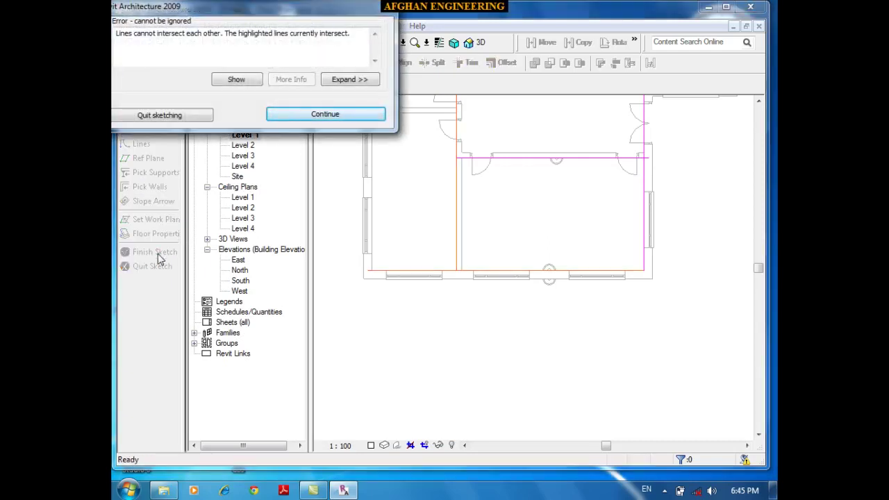
left_click(303, 118)
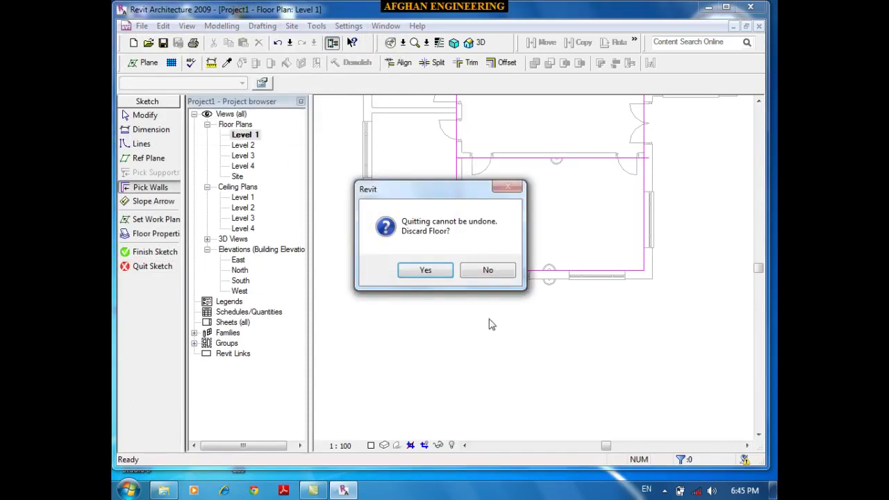
left_click(445, 271)
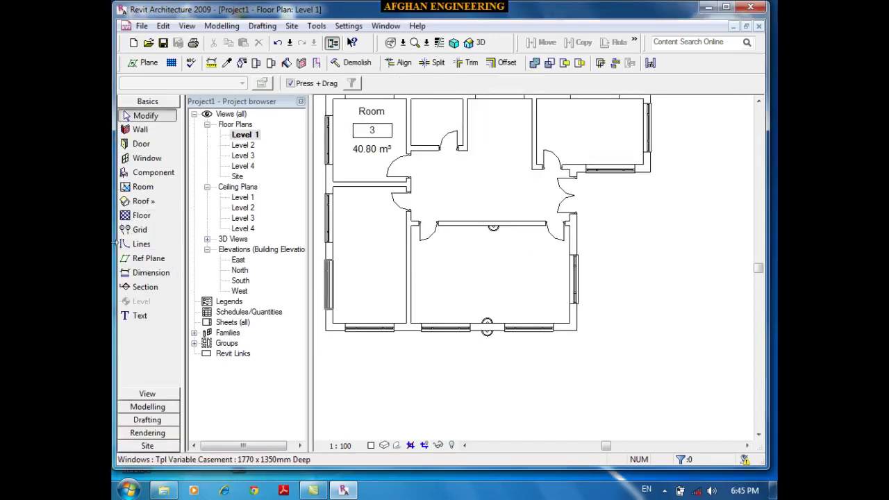
Start a new floor sketch on Level 1 and pick the west, north and northeast exterior walls as boundary
left_click(140, 215)
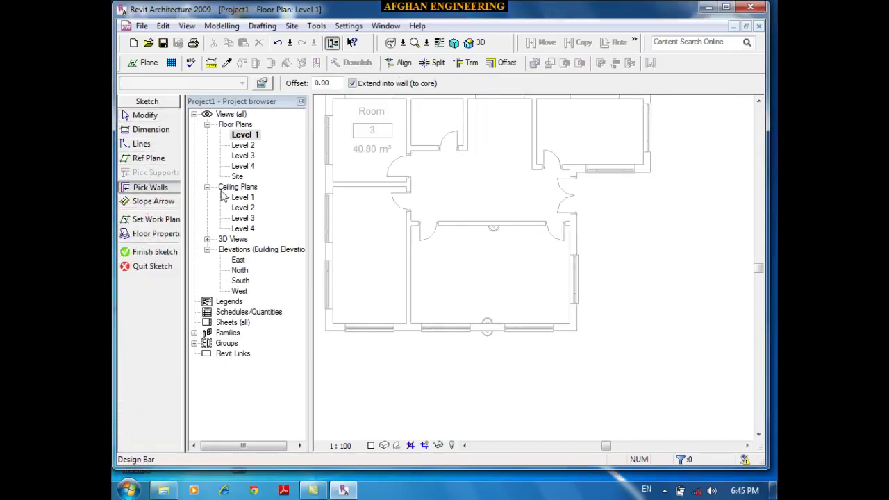
scroll(507, 229, "down", 3)
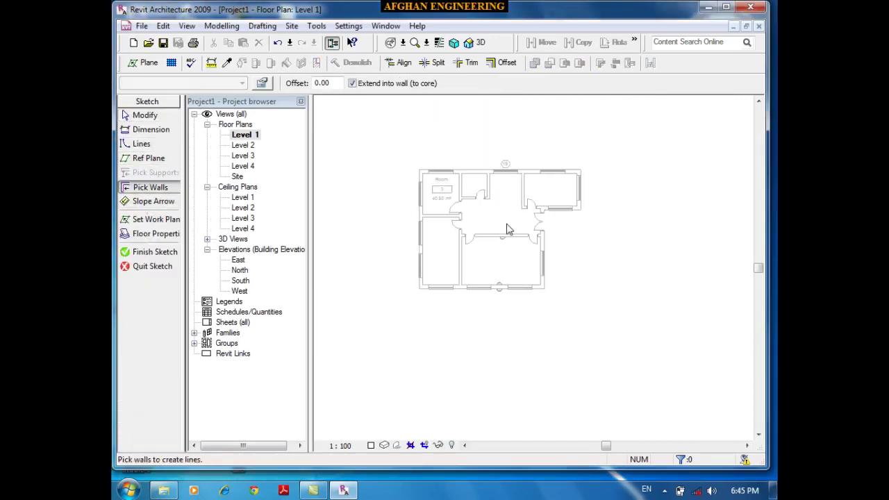
left_click(420, 216)
scroll(476, 185, "up", 2)
left_click(477, 171)
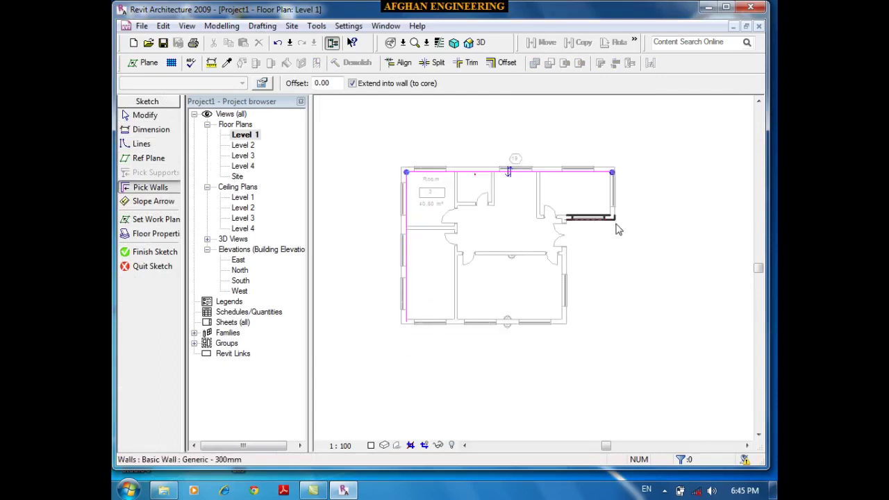
left_click(613, 201)
scroll(616, 239, "up", 2)
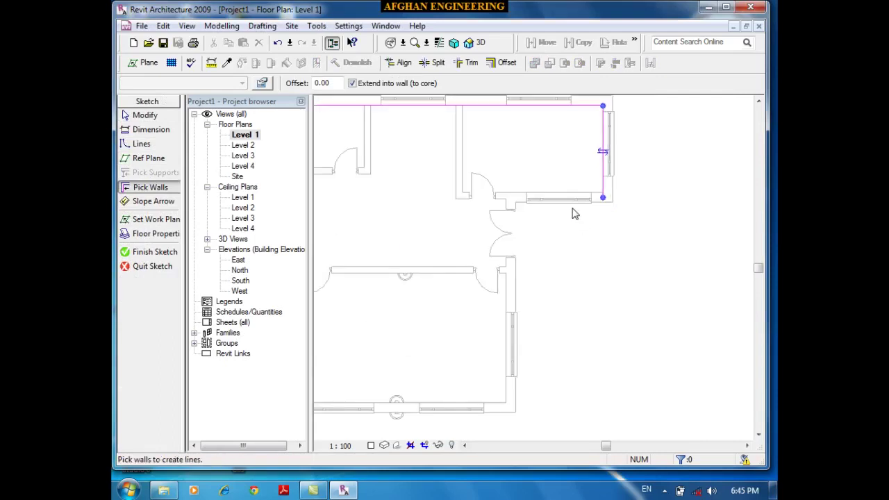
Close the floor boundary by picking the wall at the east-side step, the lower east wall and the south wall
left_click(556, 199)
left_click(515, 309)
scroll(582, 168, "down", 1)
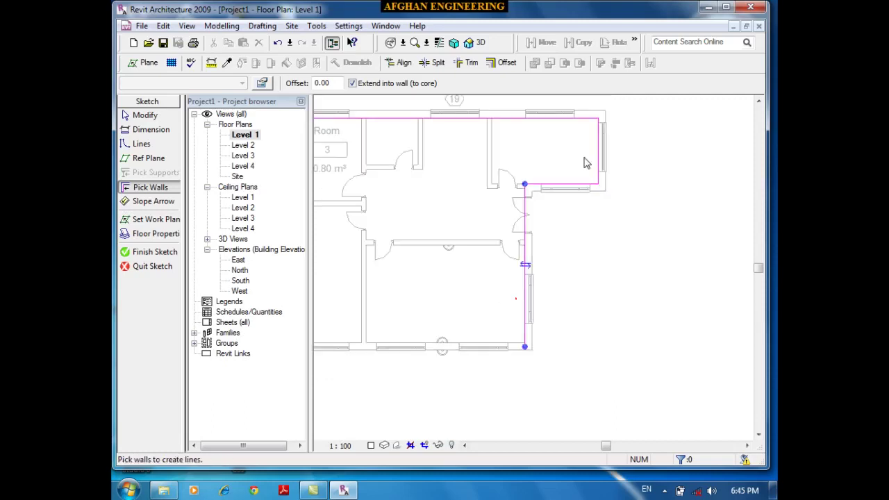
scroll(584, 162, "down", 1)
left_click(520, 321)
scroll(745, 303, "down", 3)
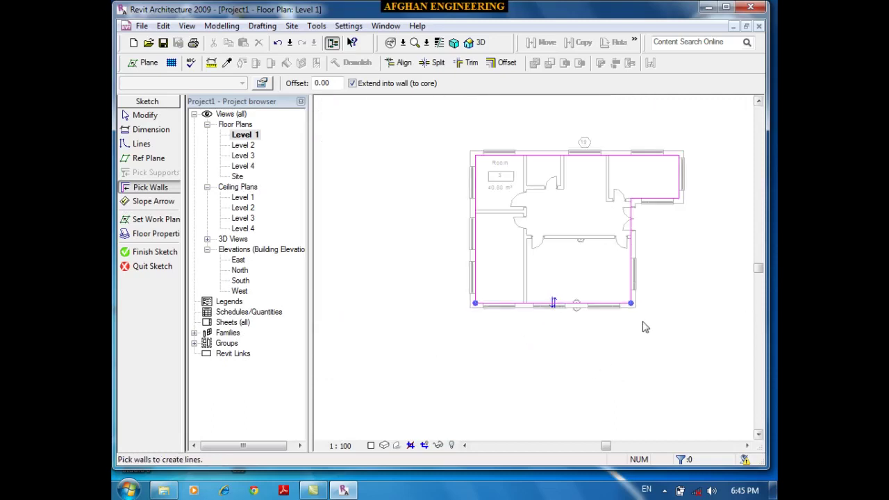
Flip the floor boundary to the outer wall faces and back to the inner faces, using the south boundary line
scroll(644, 326, "up", 3)
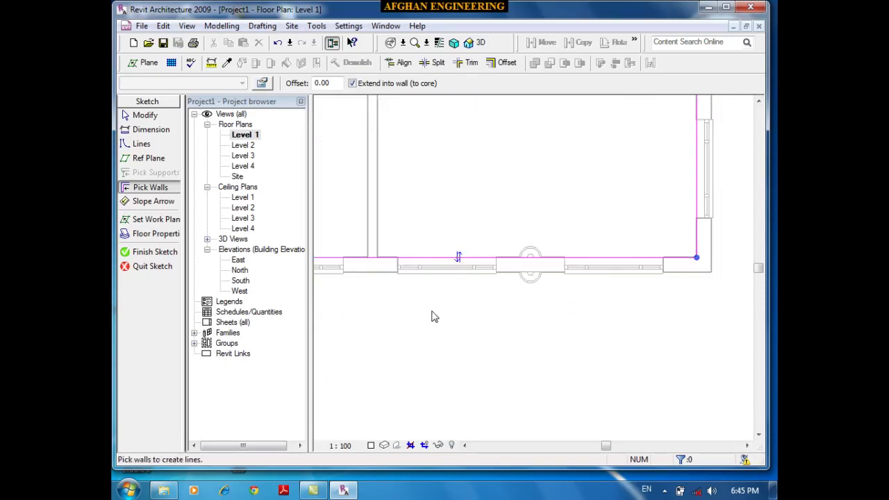
scroll(456, 268, "up", 4)
key("Escape")
left_click(463, 248)
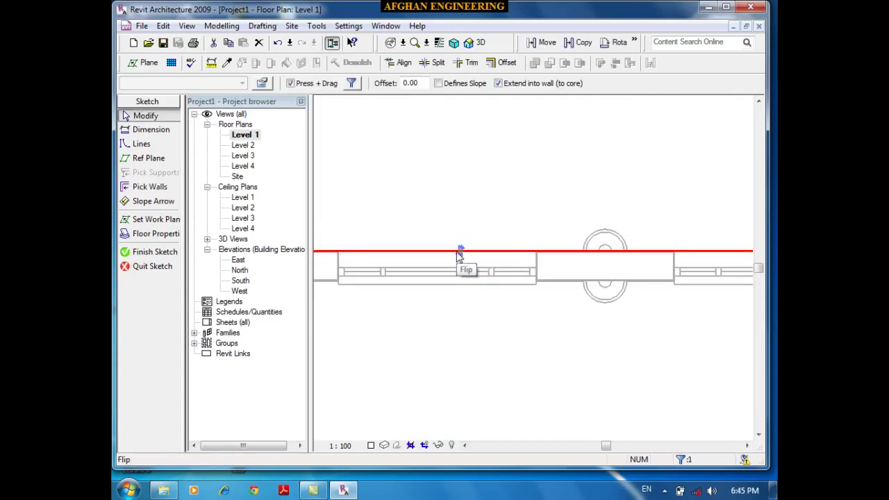
left_click(461, 252)
scroll(561, 260, "down", 3)
scroll(627, 393, "down", 2)
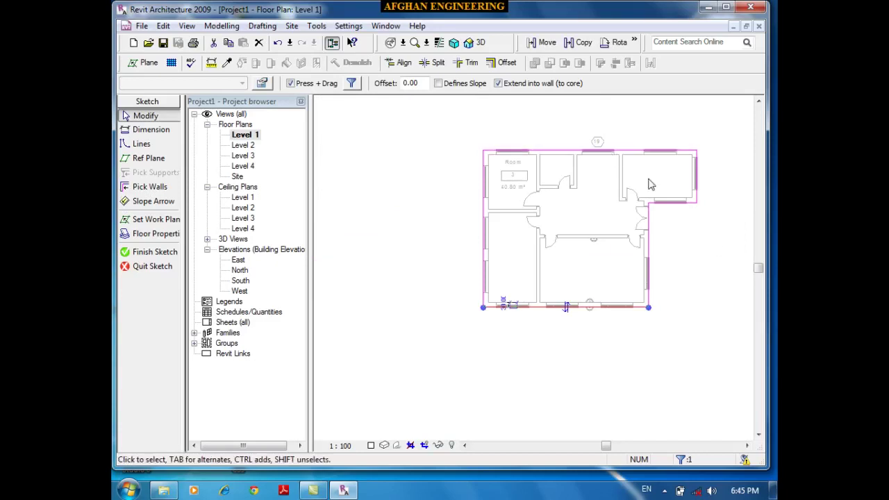
scroll(502, 278, "up", 1)
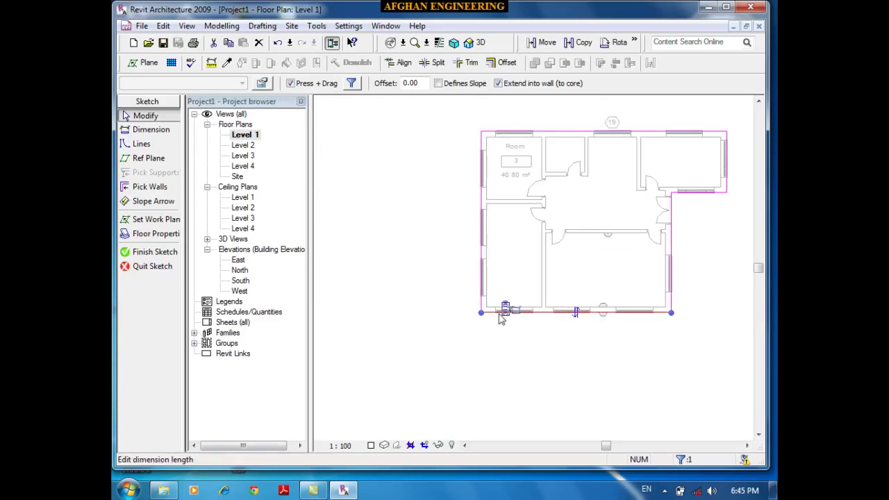
left_click(576, 311)
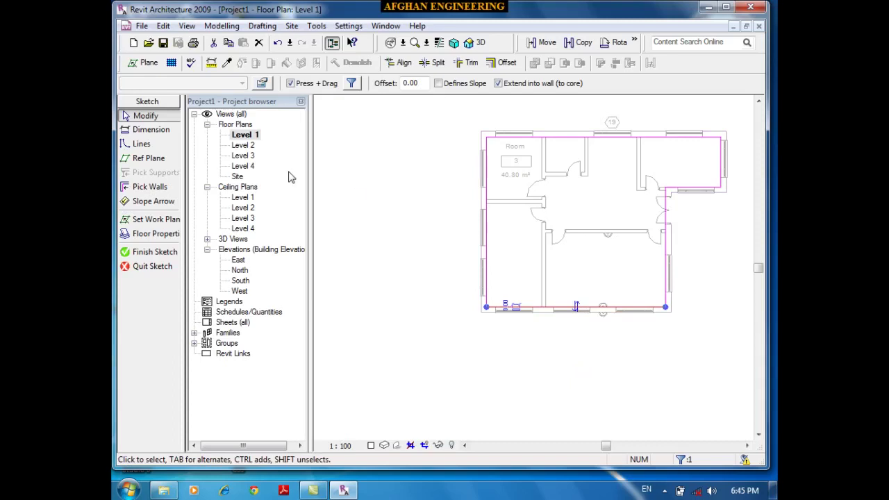
Finish the floor sketch and inspect the floor inside the building in the 3D view
left_click(154, 251)
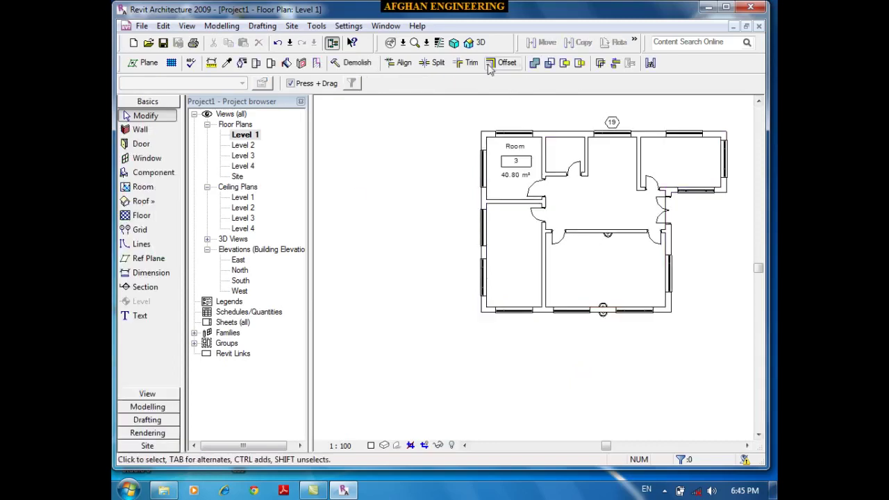
left_click(475, 42)
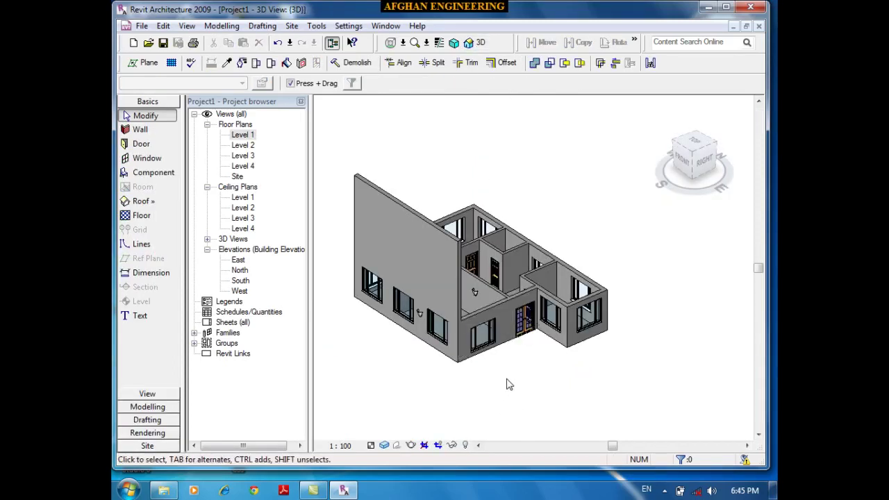
middle_click_drag(506, 382, 528, 412, "shift")
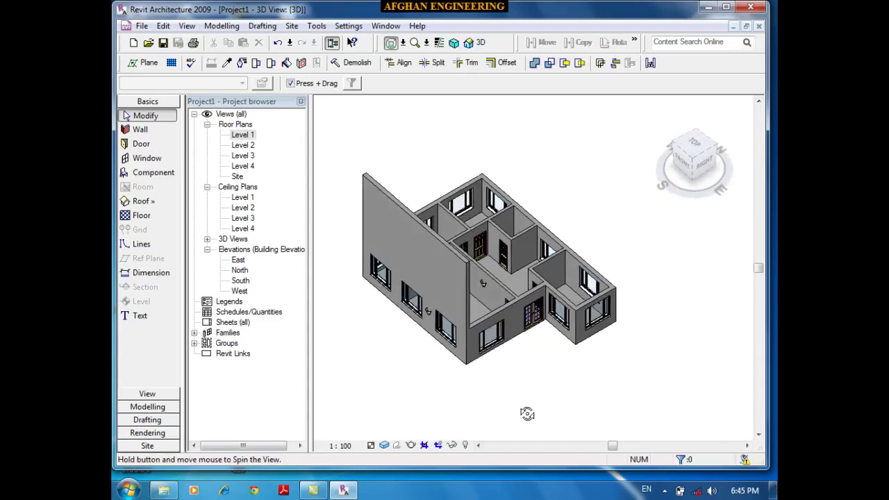
Start another floor on the Level 1 plan and sketch a rectangular boundary about 2010 by 1340 southeast of the building
double_click(246, 136)
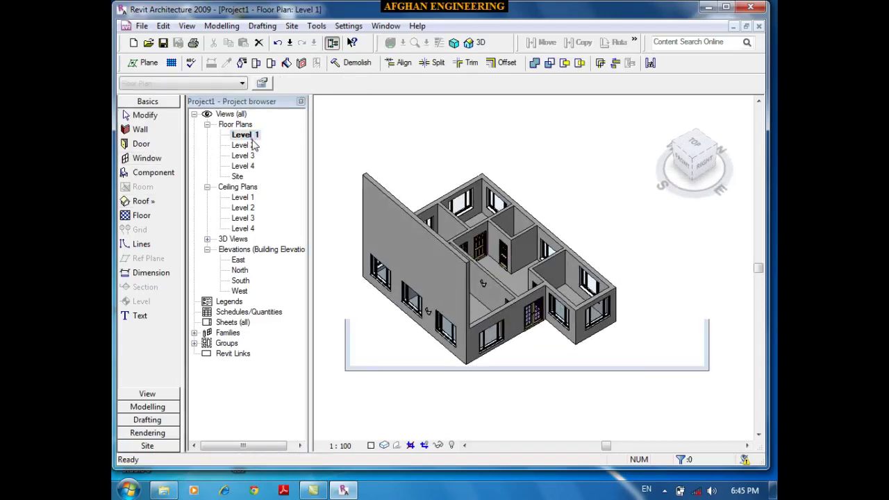
left_click(142, 216)
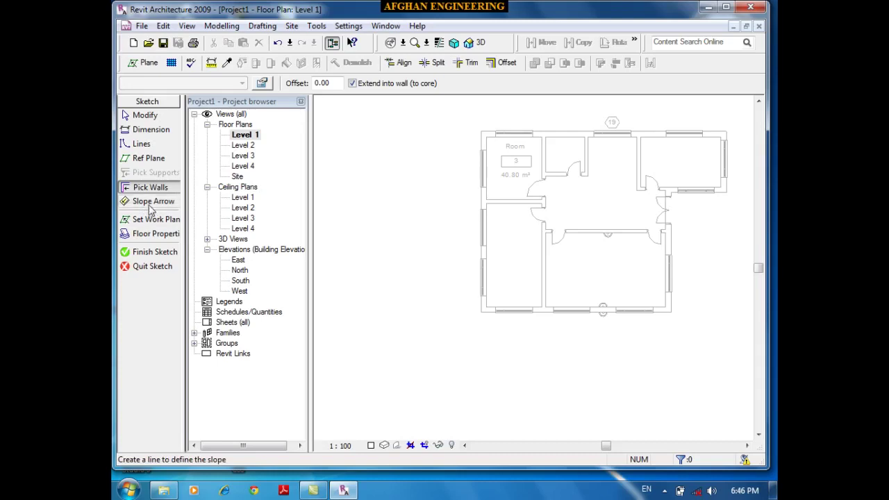
scroll(170, 191, "down", 4)
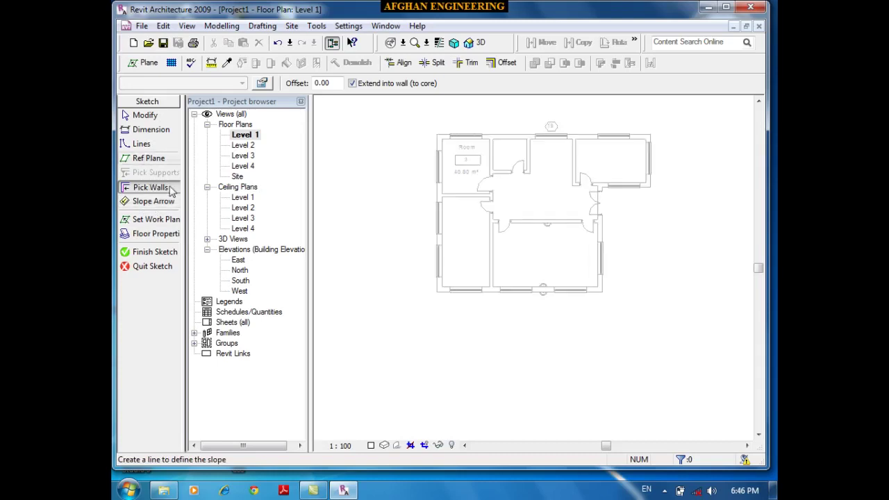
left_click(139, 144)
left_click(383, 82)
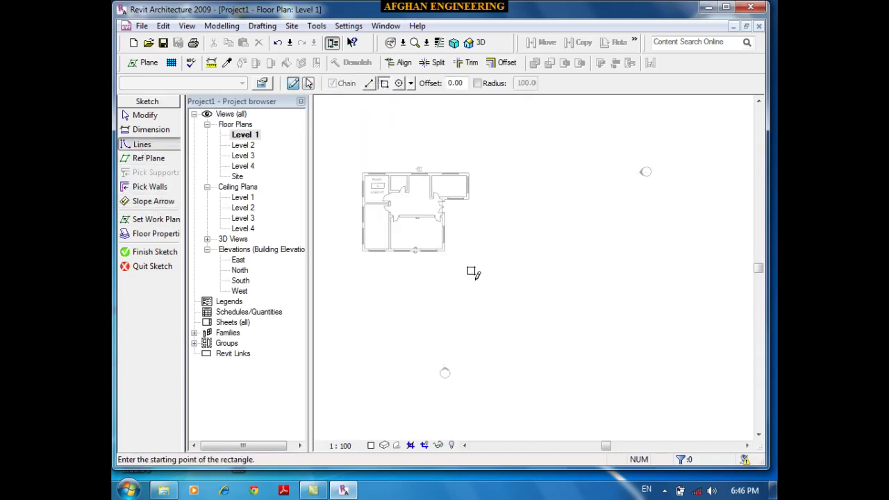
left_click(475, 243)
left_click(636, 350)
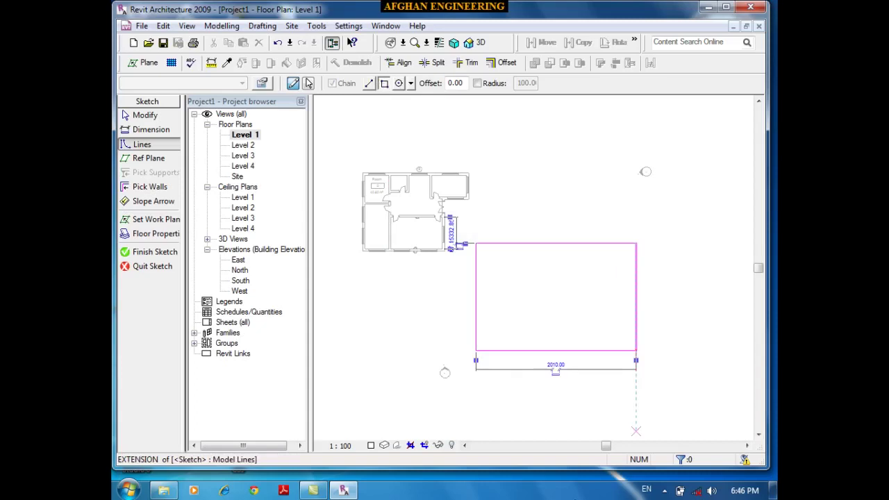
key("Escape")
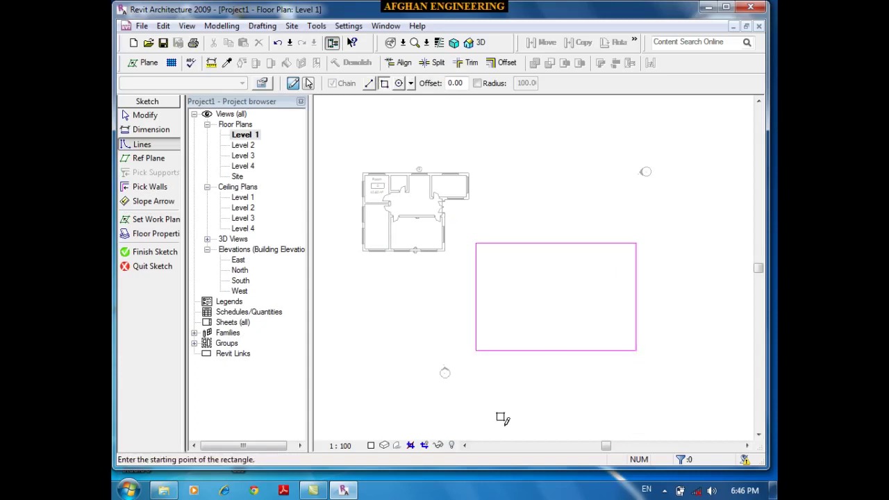
Draw a slope arrow across the rectangular floor sketch from the midpoint of its east edge to its west edge
left_click(151, 202)
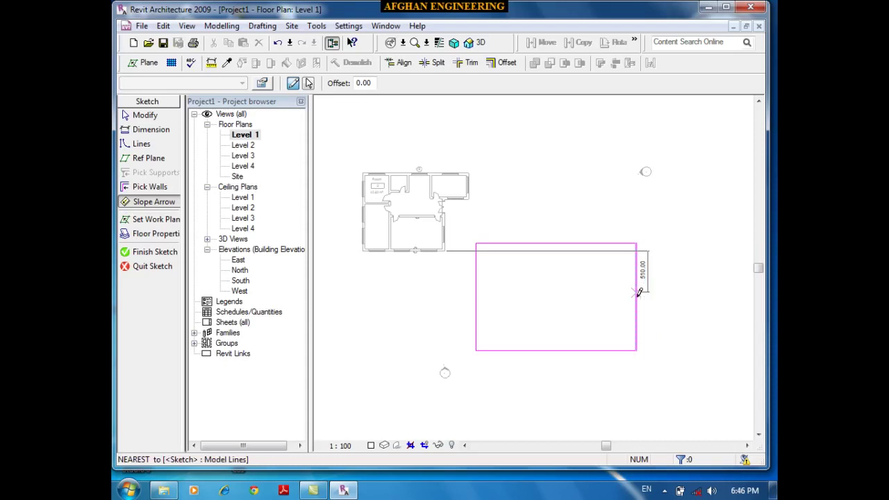
left_click(635, 296)
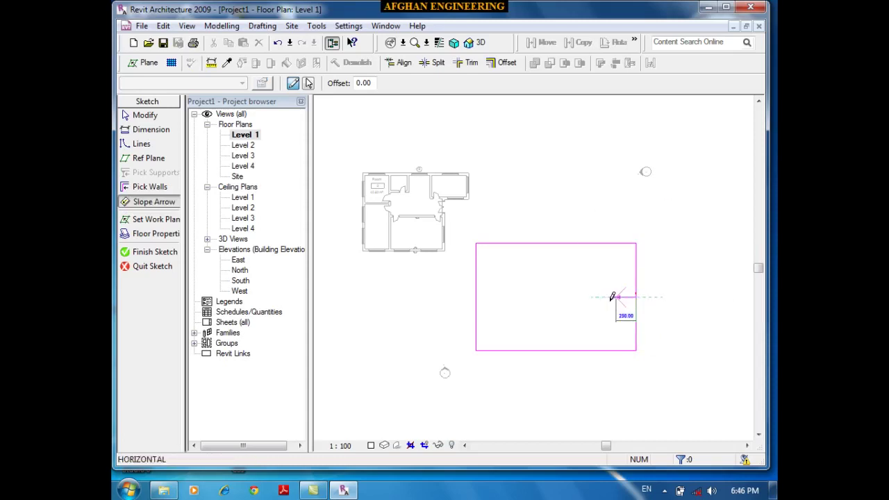
left_click(476, 296)
mouse_move(343, 490)
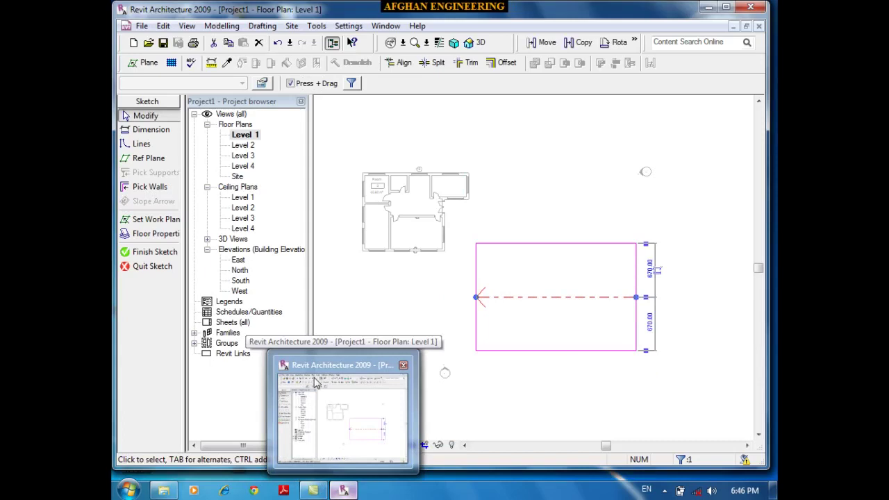
scroll(531, 340, "up", 2)
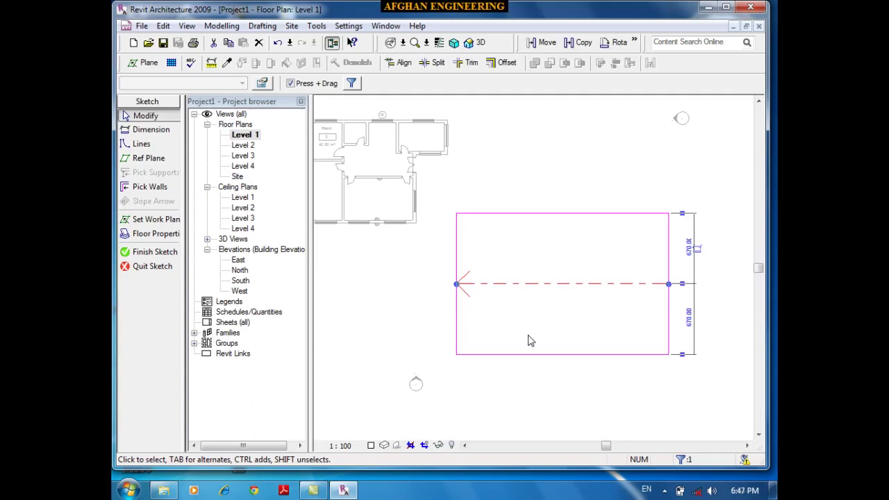
left_click(529, 340)
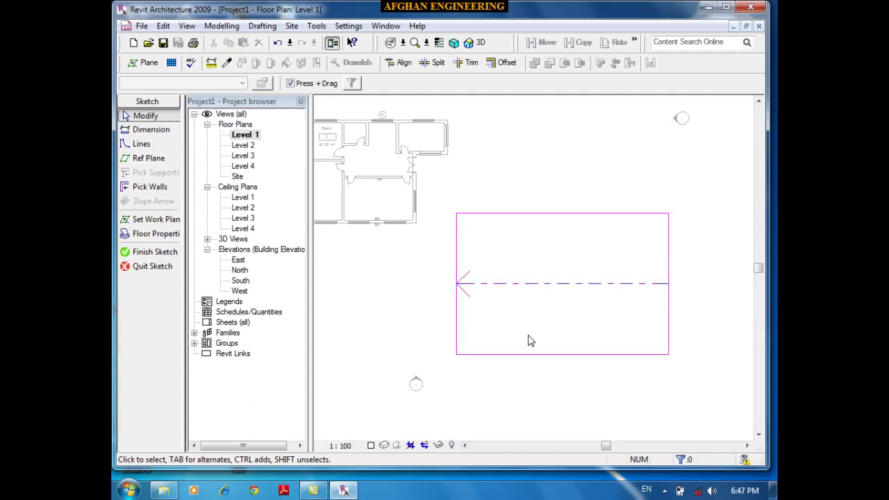
Set the slope arrow's height offset at tail to 100
left_click_drag(501, 316, 468, 271)
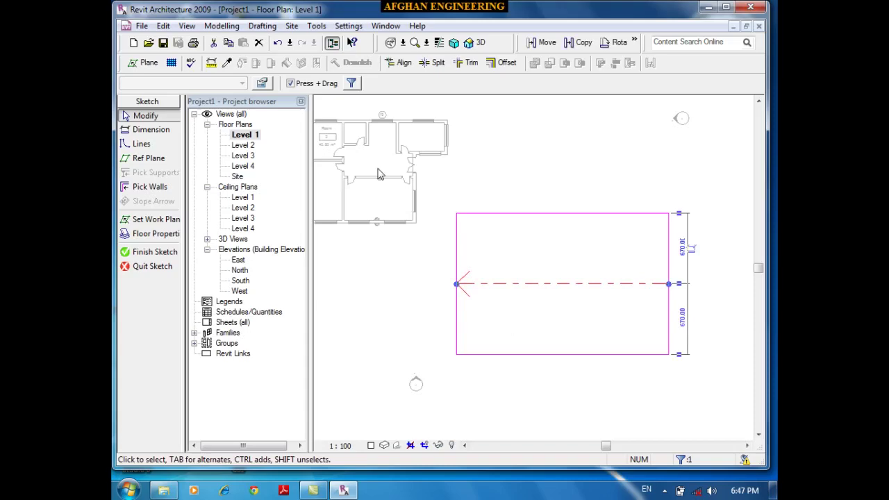
left_click(263, 83)
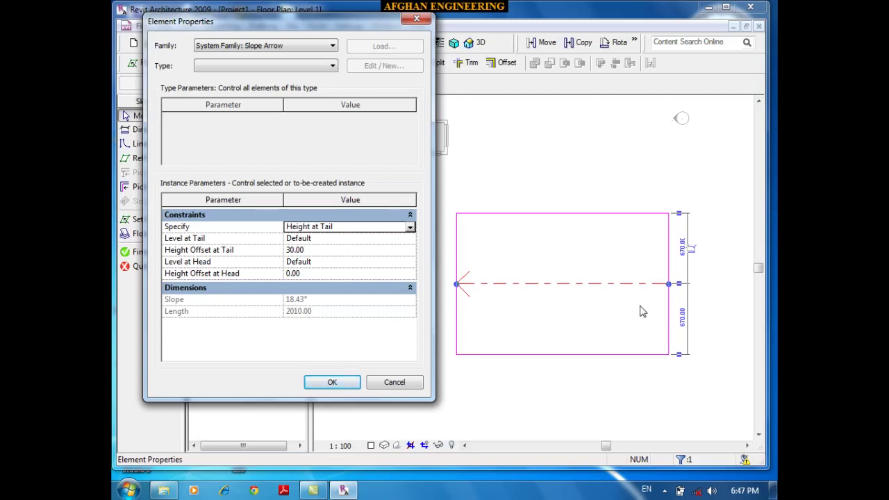
left_click(334, 252)
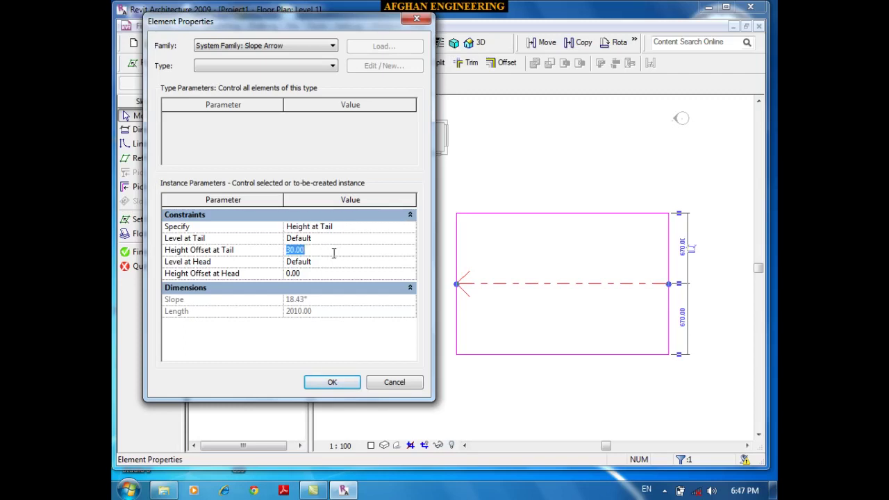
type("100")
left_click(325, 383)
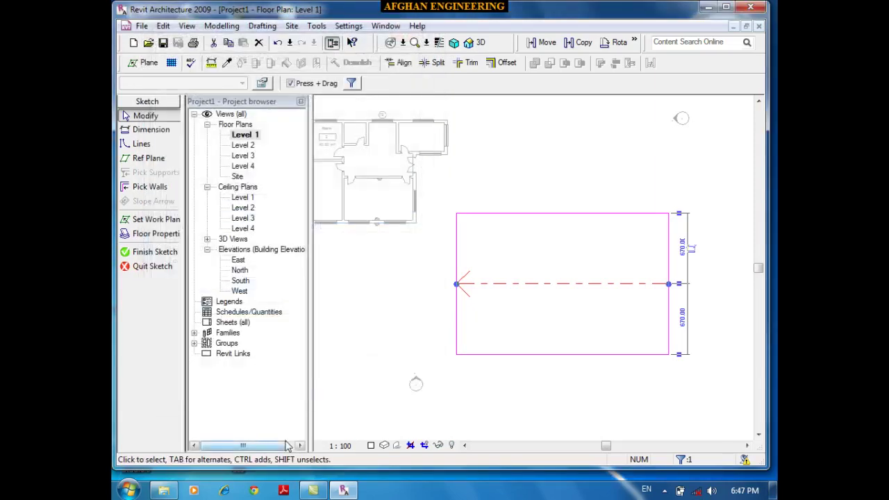
Finish the rectangular floor sketch and view the sloped floor from the front in 3D
left_click(154, 254)
left_click(477, 43)
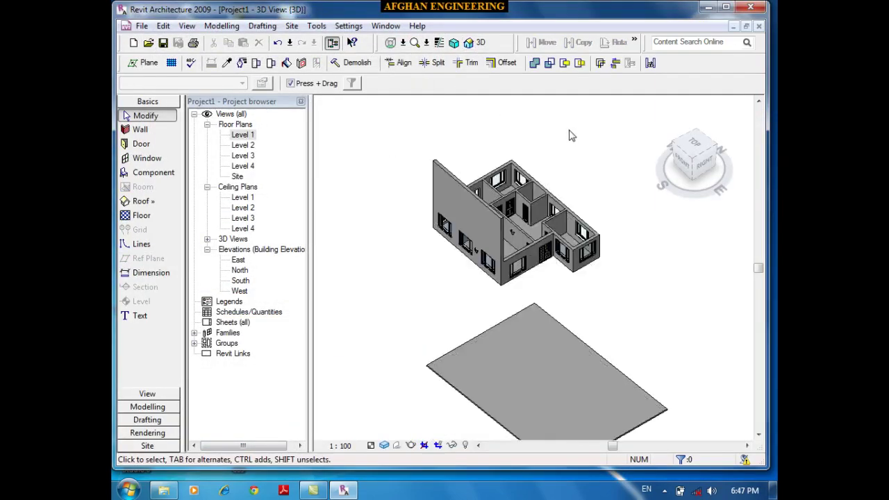
left_click(685, 167)
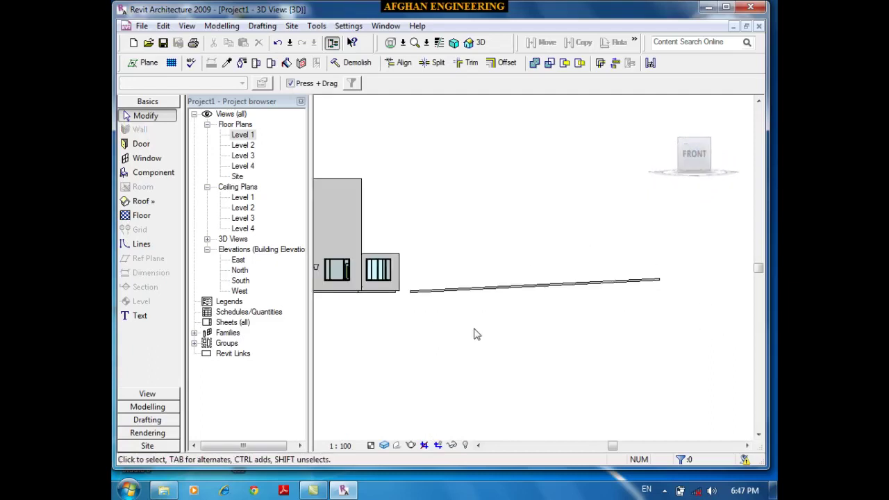
Reopen the rectangular floor's sketch on the Level 1 plan and open the slope arrow's properties
double_click(239, 135)
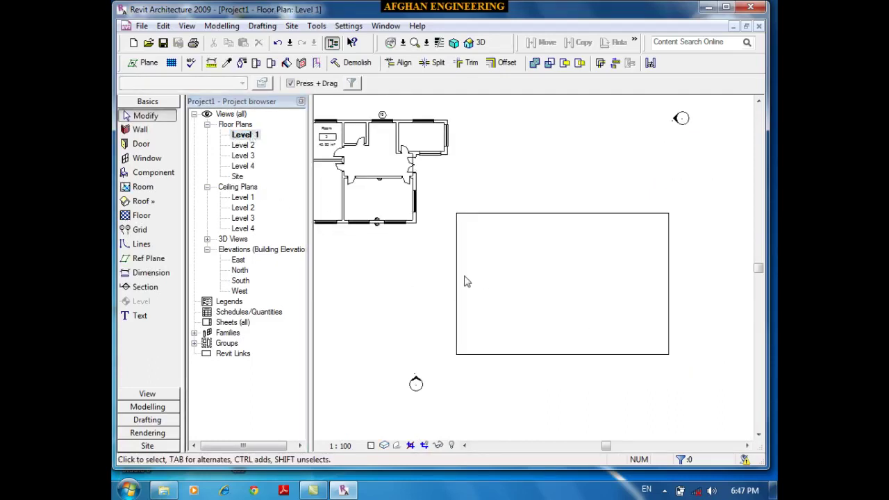
left_click(457, 280)
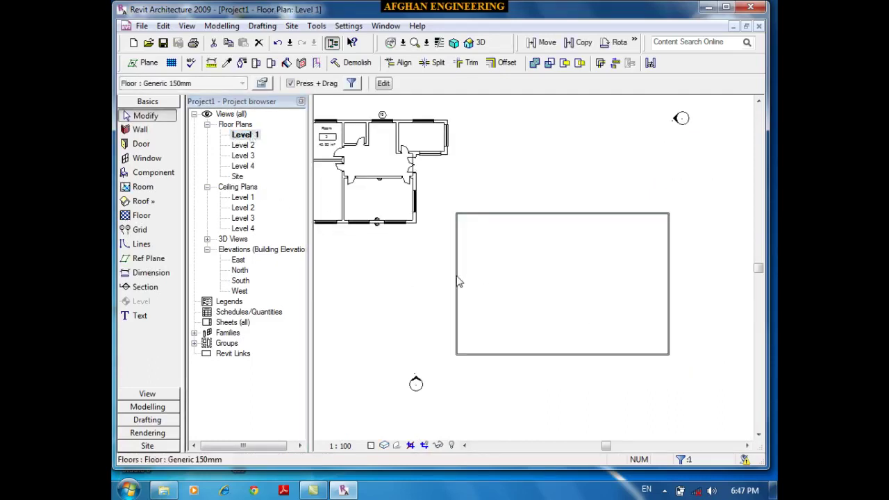
left_click(382, 83)
left_click(526, 283)
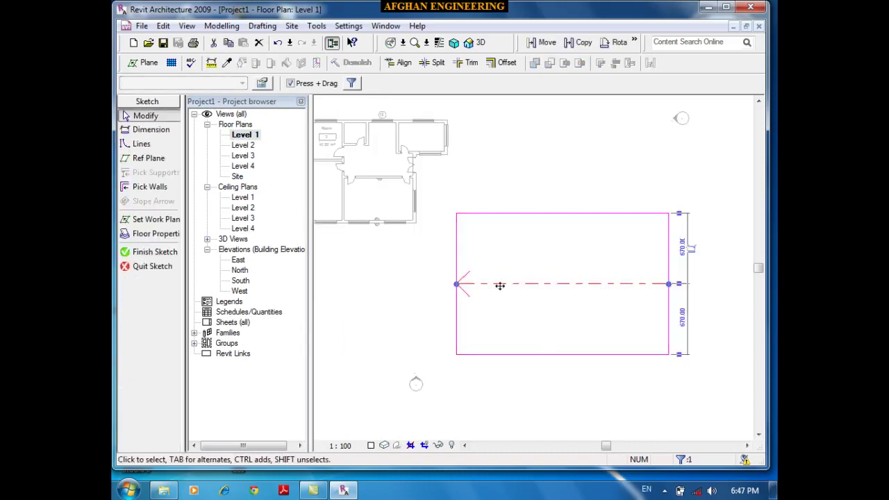
left_click(265, 83)
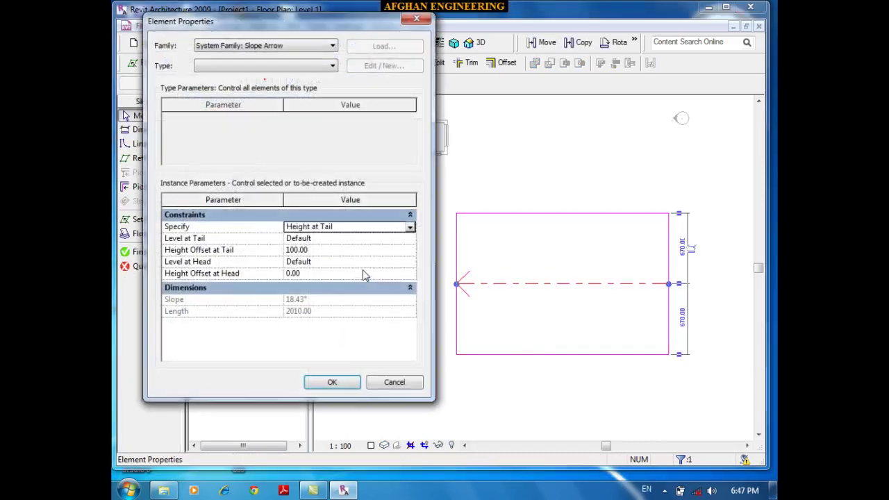
Set the slope arrow's level at tail to Level 1 with a 0 offset and its level at head to Level 2
left_click(318, 251)
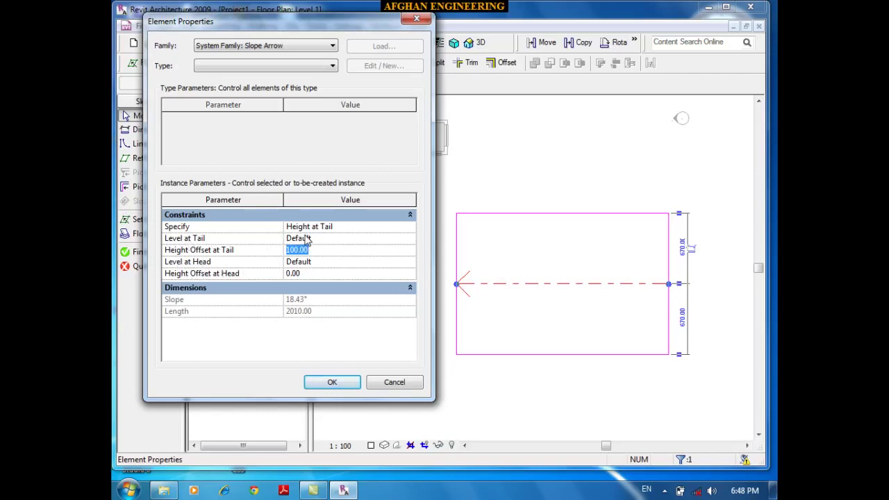
left_click(411, 240)
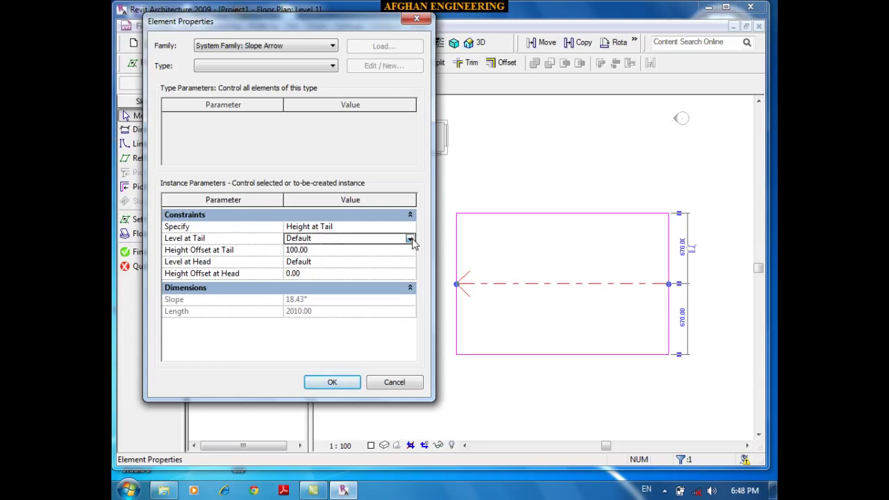
left_click(411, 239)
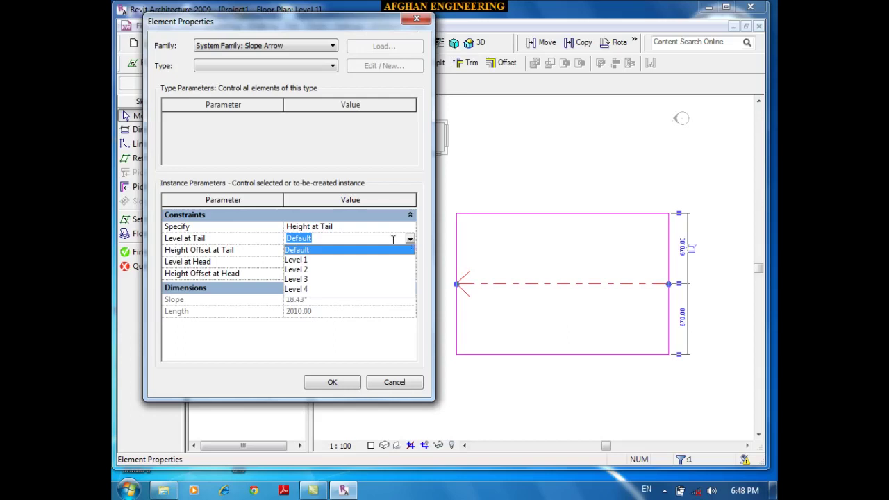
left_click(298, 260)
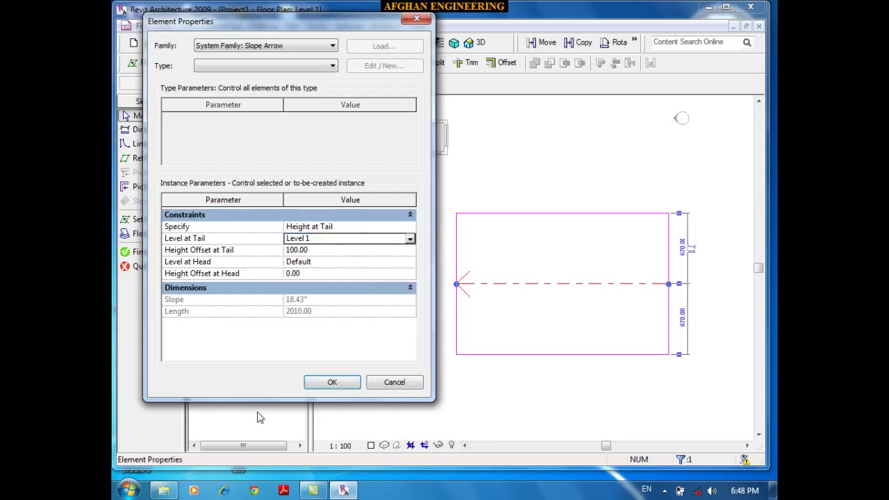
left_click(410, 262)
left_click(308, 292)
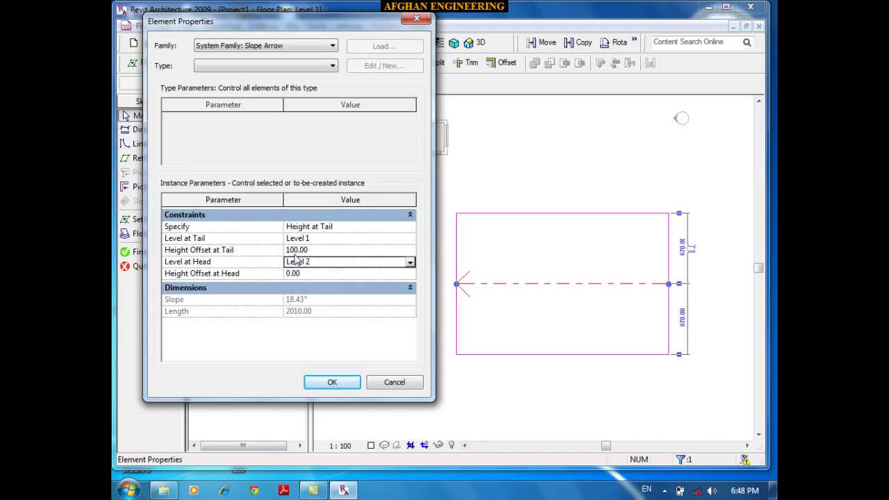
left_click(321, 249)
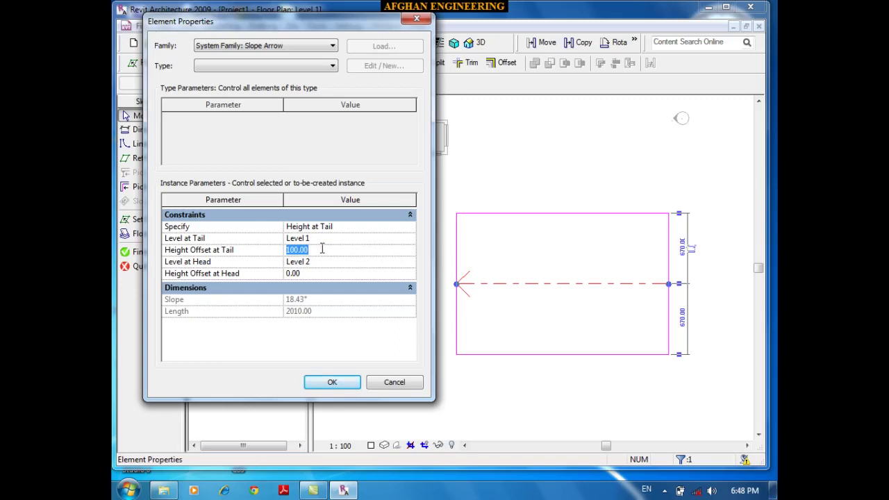
type("0")
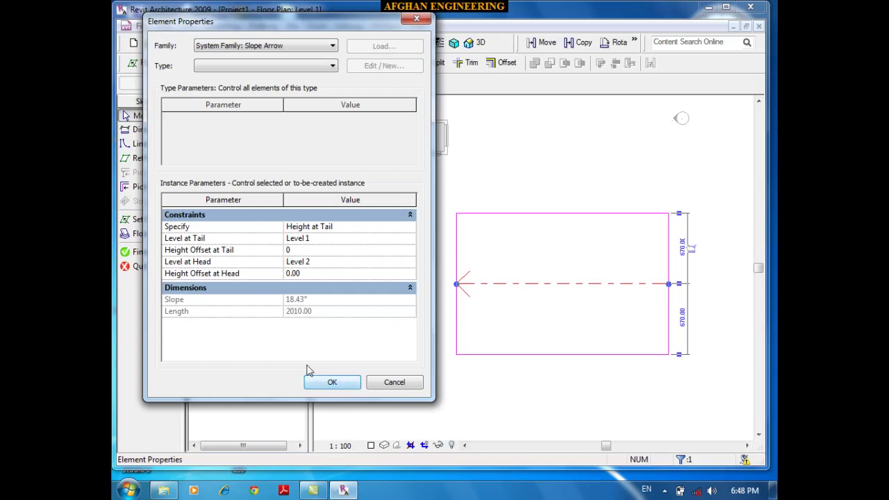
left_click(327, 382)
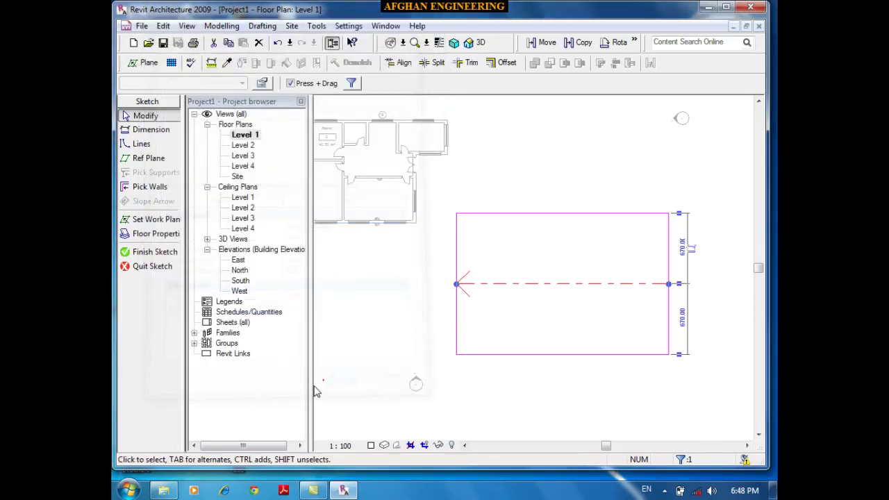
Finish the edited floor sketch and check its slope in the 3D view
left_click(158, 258)
left_click(469, 43)
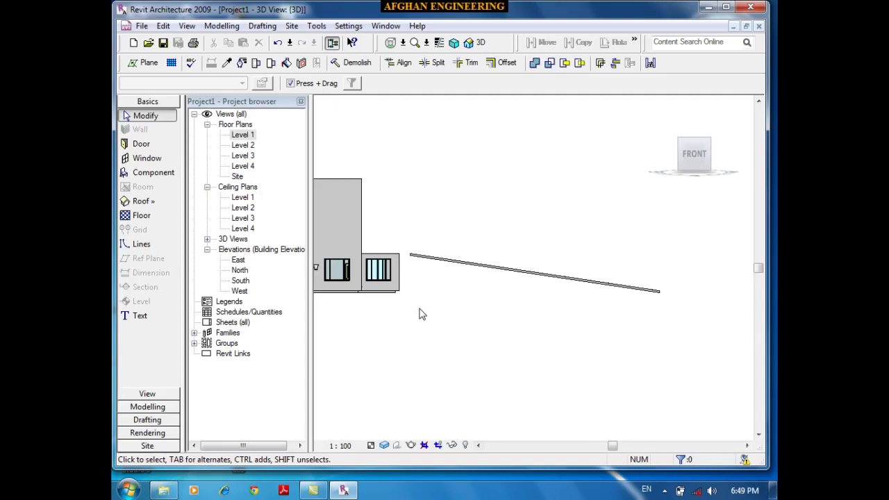
Return to the Level 1 plan and examine the sloped floor's sketch and its cut edge lines up close
left_click(240, 138)
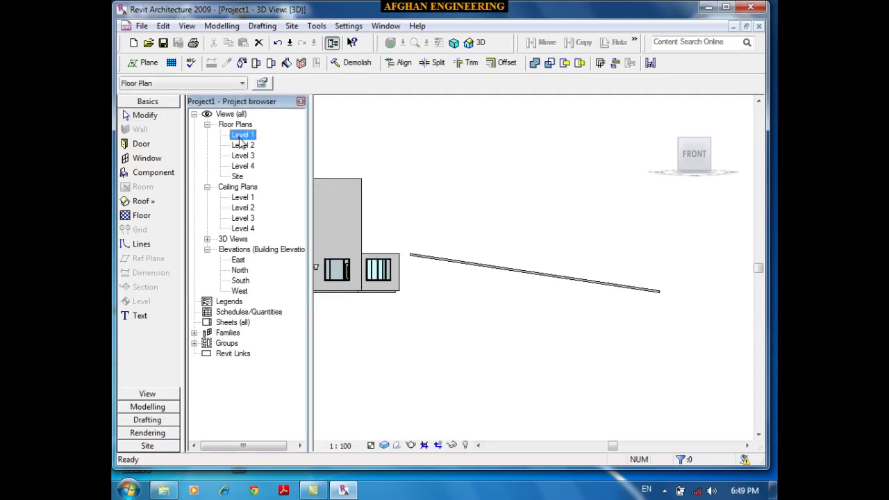
double_click(240, 139)
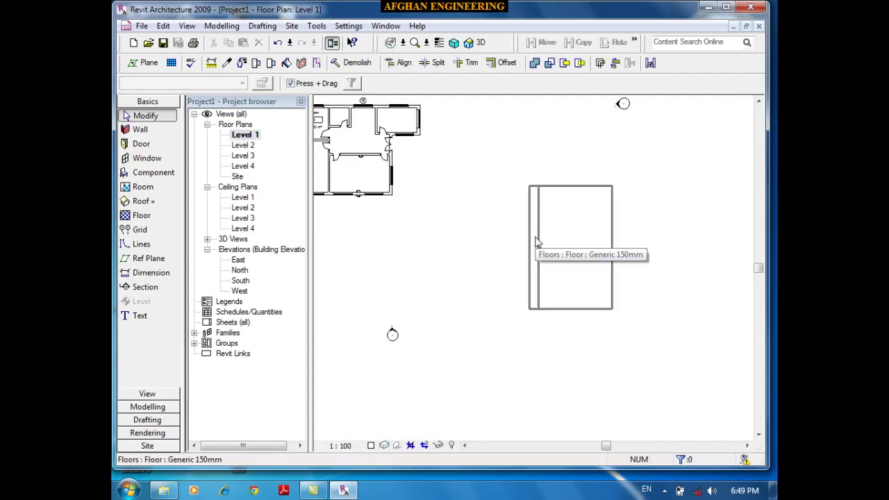
double_click(535, 241)
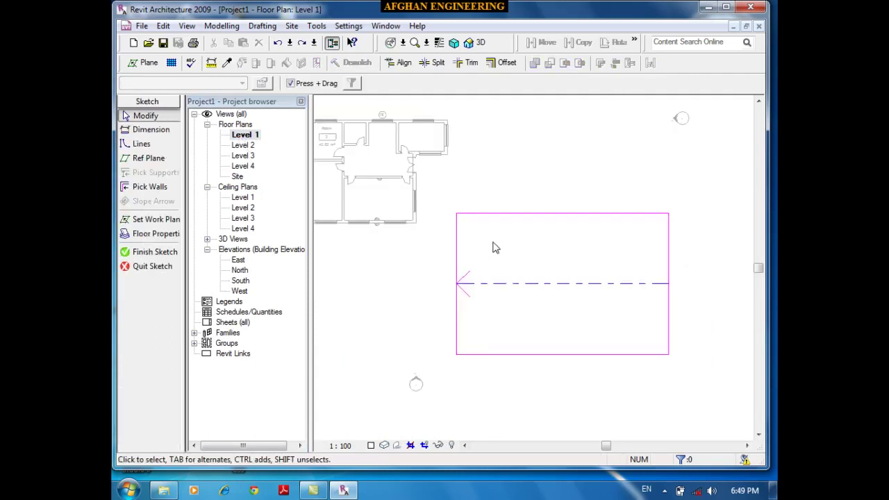
left_click(155, 251)
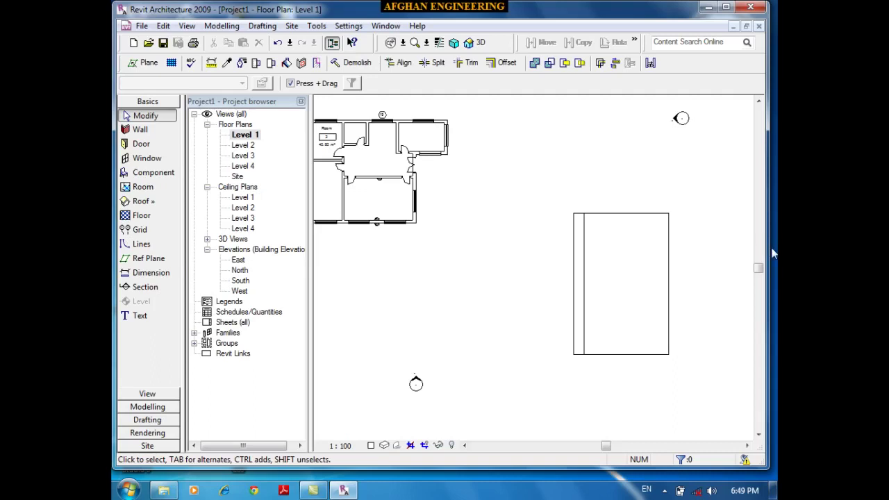
scroll(579, 258, "up", 3)
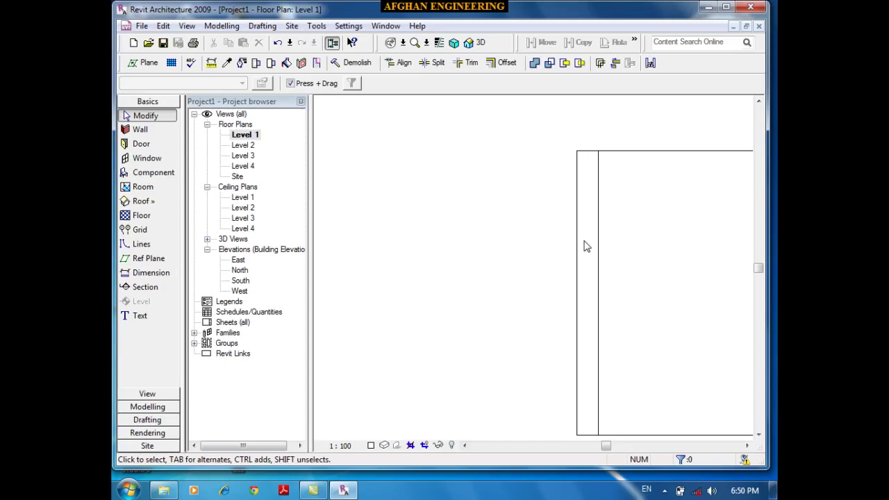
scroll(599, 291, "up", 2)
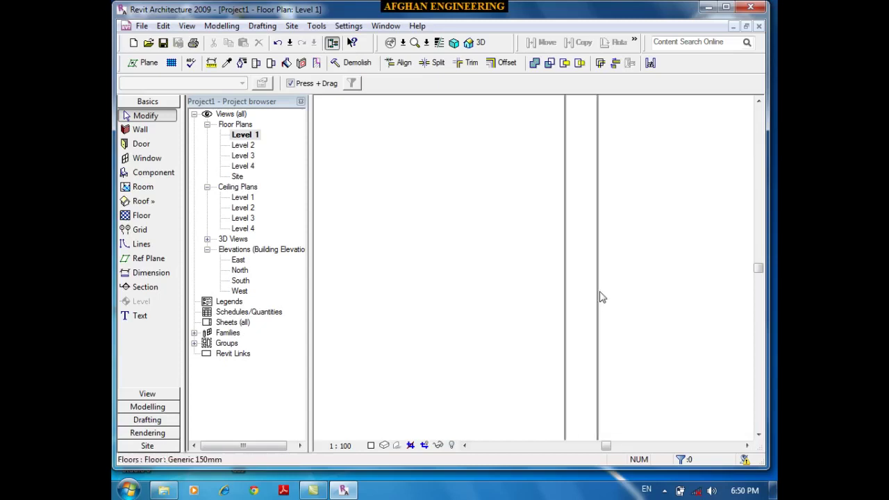
scroll(567, 213, "down", 1)
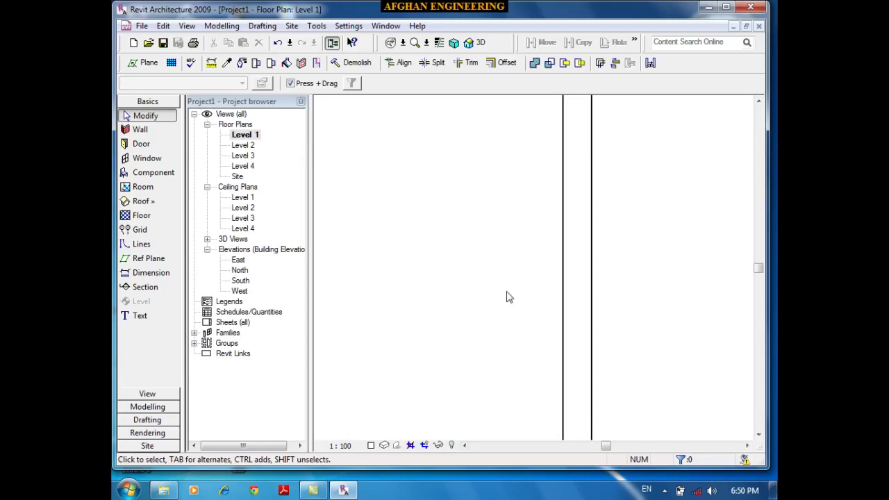
left_click(664, 490)
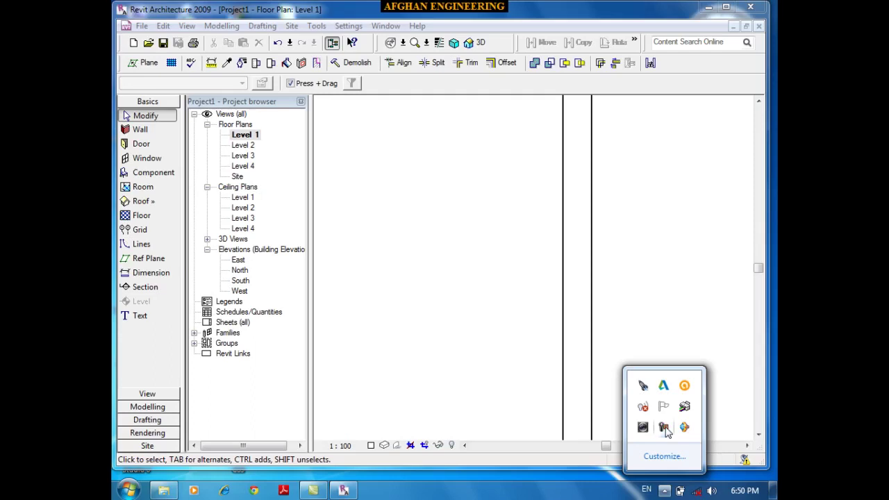
Start the Component tool and browse the loadable Domestic Kitchen casework families, previewing the base cabinets
left_click(152, 172)
left_click(361, 84)
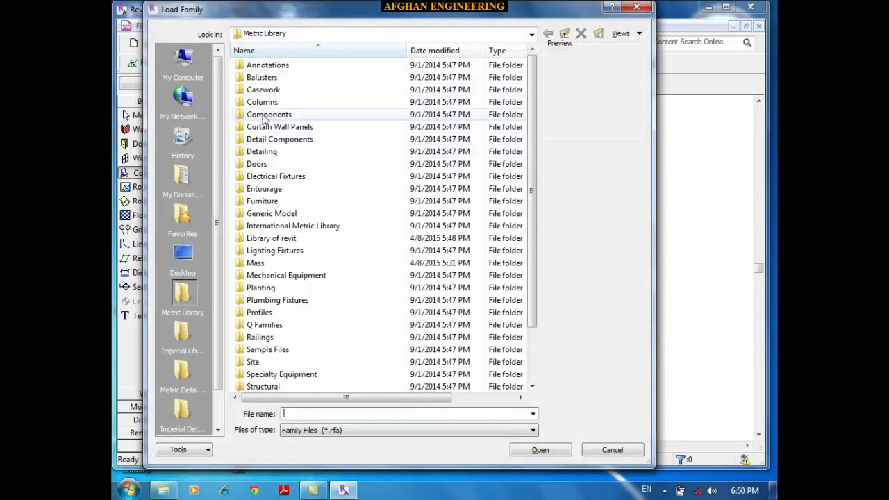
double_click(264, 91)
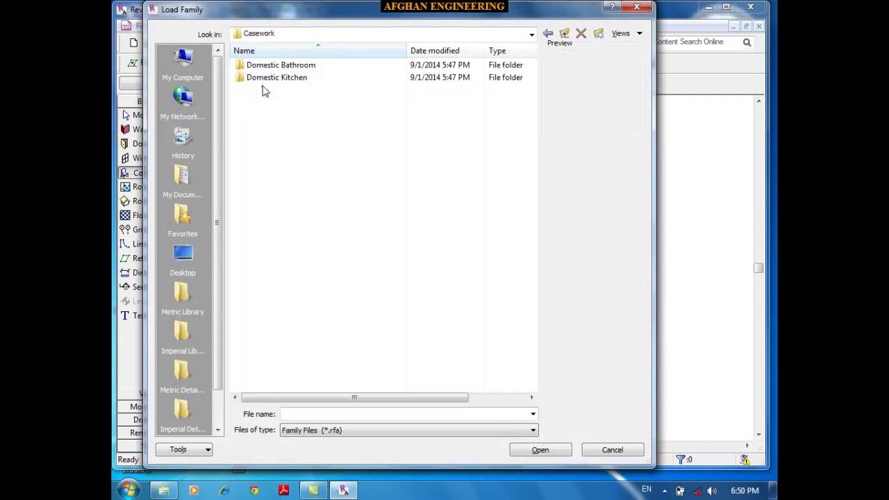
double_click(268, 77)
left_click(265, 69)
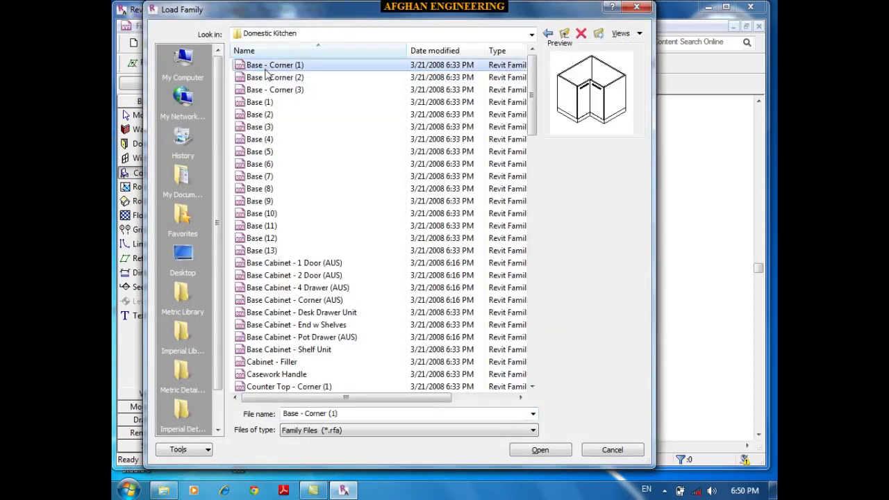
key("Down")
key("Down")
key("Down")
key("Down")
key("Down")
key("Down")
key("Down")
key("Down")
key("Down")
key("Down")
key("Down")
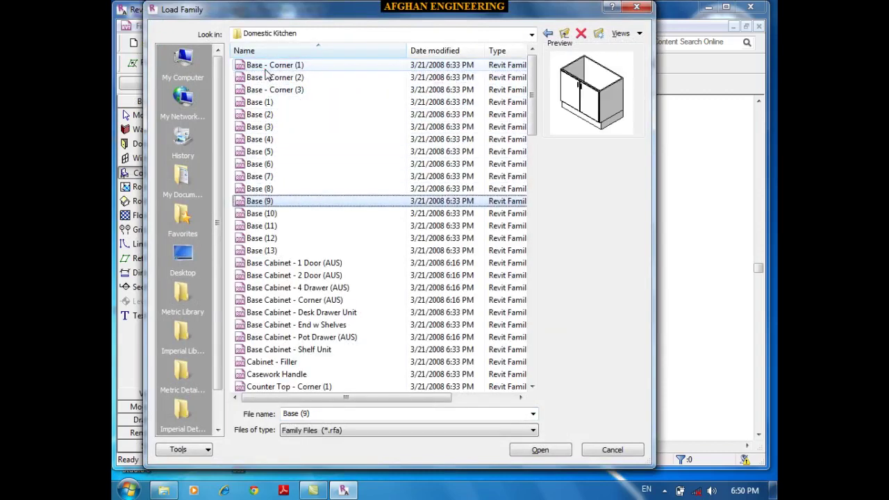
key("Down")
key("Down")
key("Down")
key("Down")
key("Down")
key("Down")
key("Down")
key("Down")
key("Down")
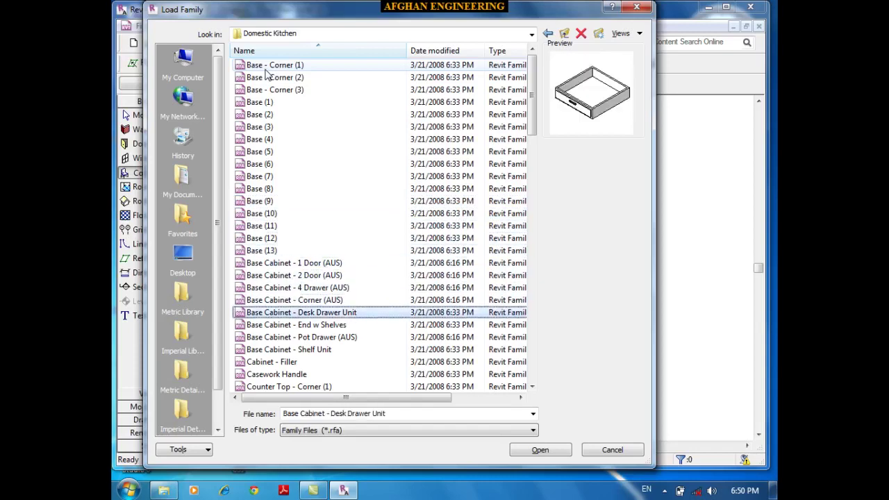
key("Down")
key("Down")
key("Down")
key("Down")
Preview the Domestic Bathroom casework families and leave the family browser without loading any
key("BackSpace")
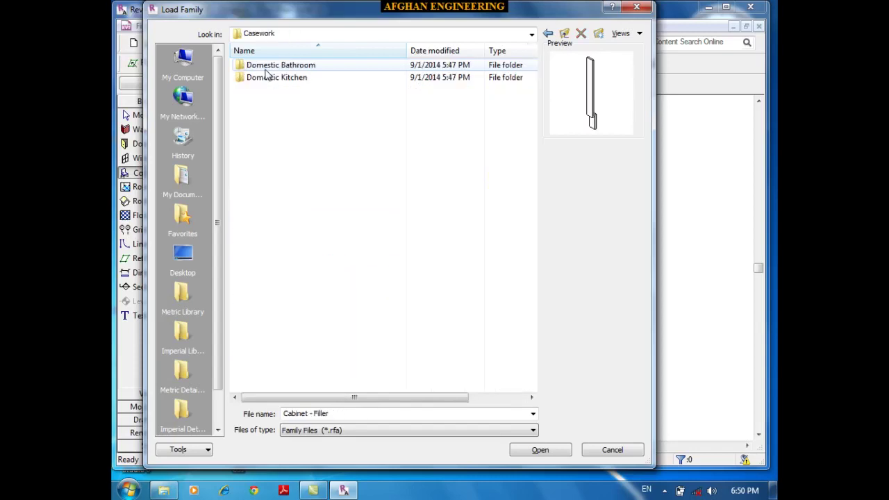
double_click(265, 70)
key("Down")
key("Down")
key("Down")
key("Down")
key("Down")
key("Down")
key("Down")
key("Down")
key("Down")
key("Down")
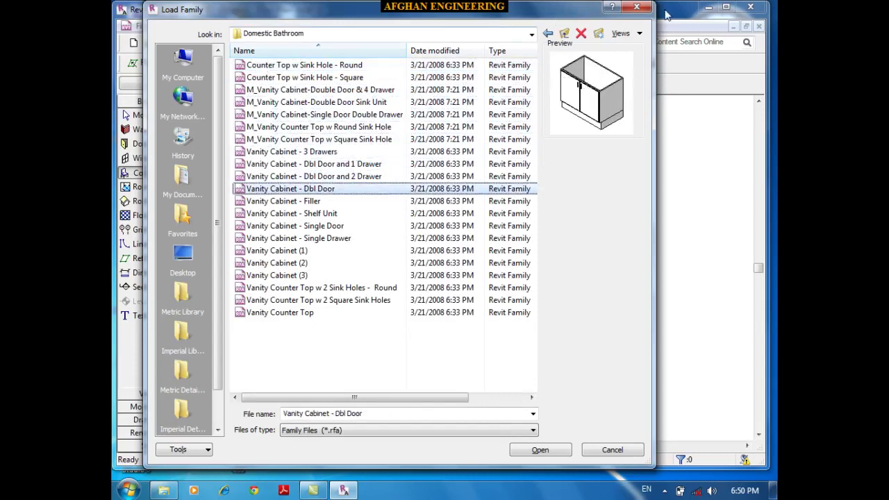
key("Return")
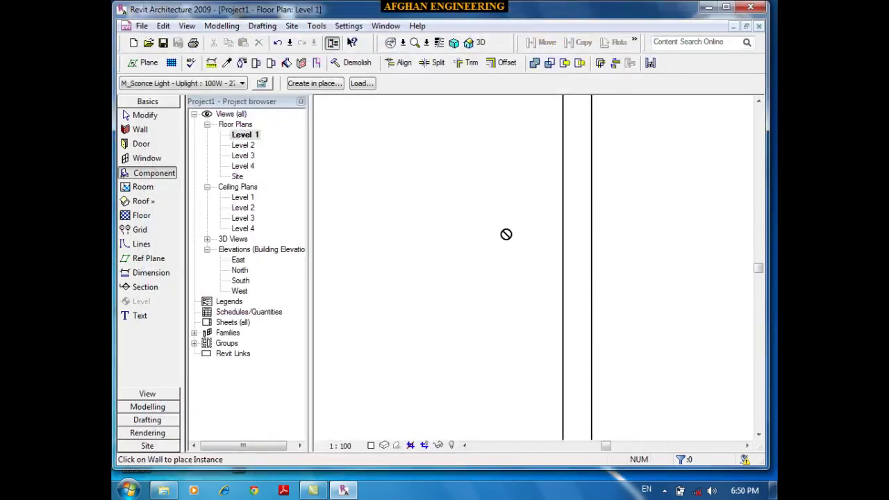
scroll(505, 234, "down", 4)
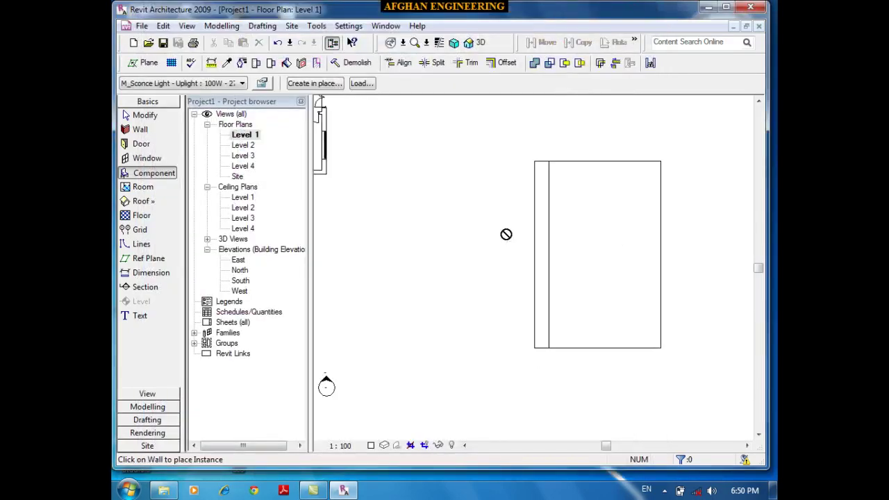
left_click(662, 491)
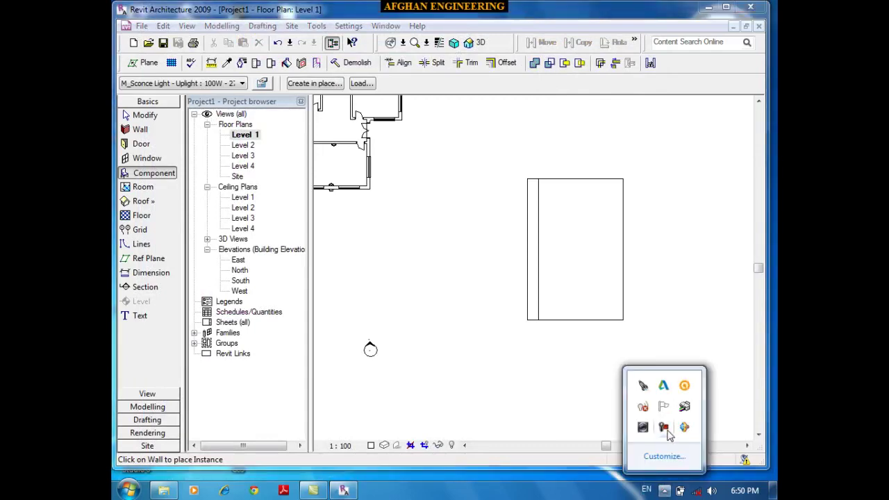